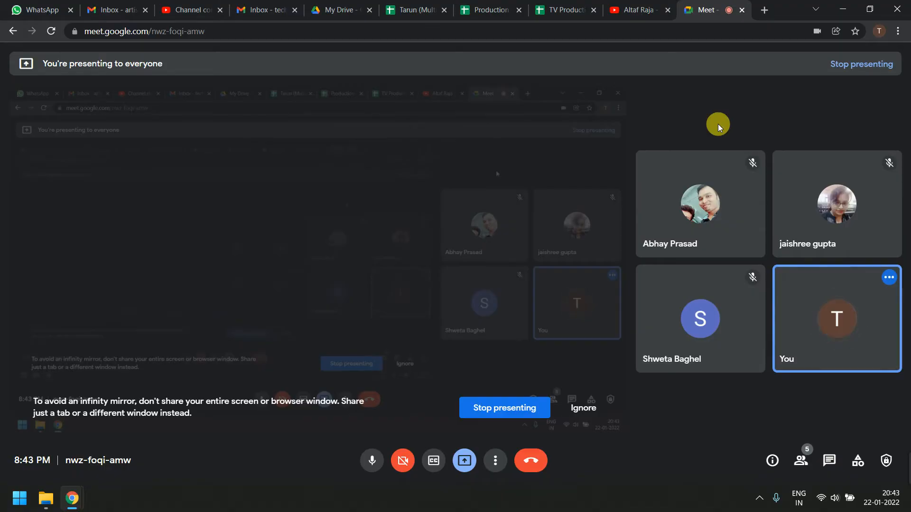
Open a new browser tab, search Google for "vector arts", and show the image results
click(764, 10)
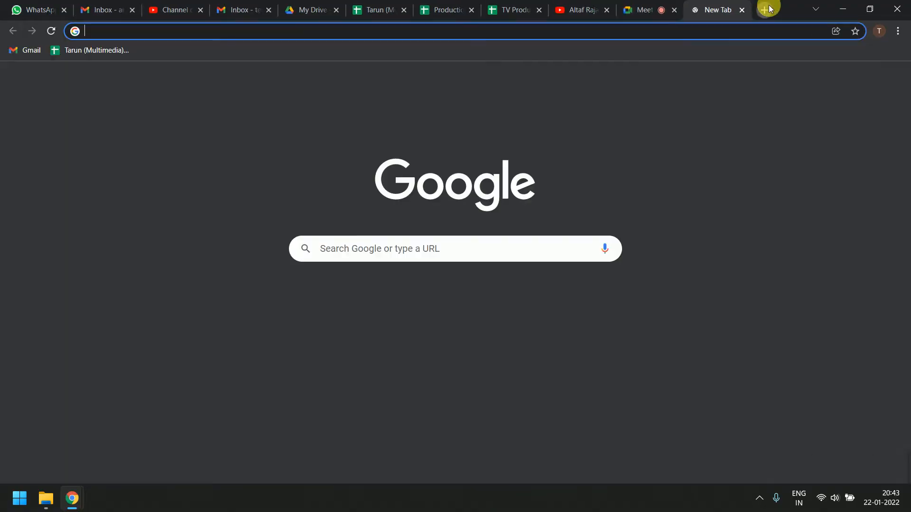
text(g)
key(Return)
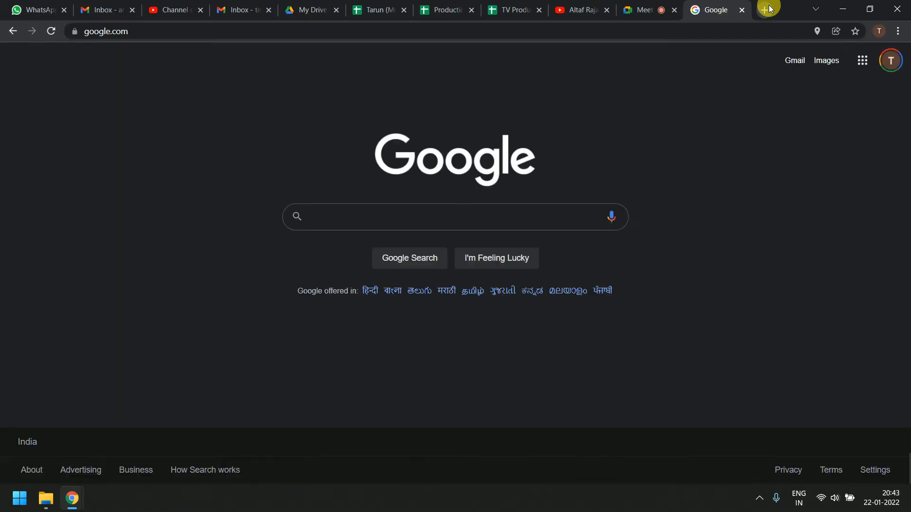
text(vector arts)
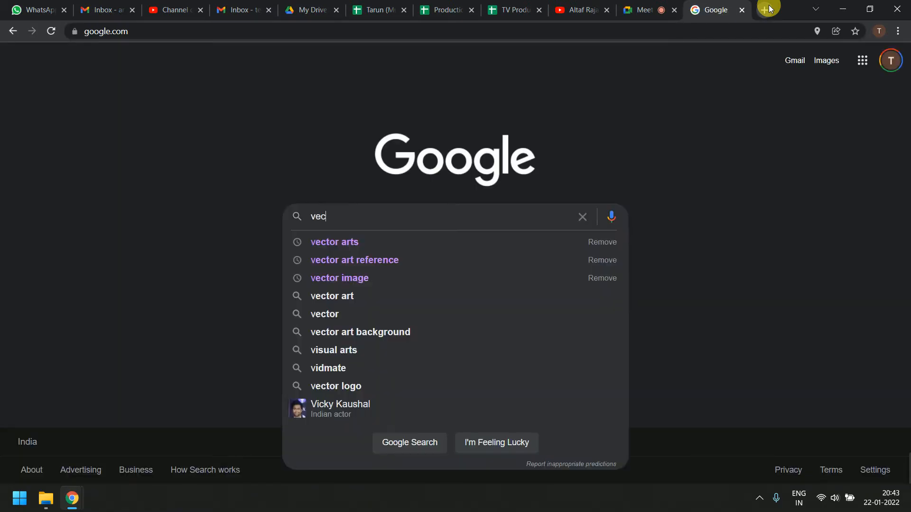
key(Return)
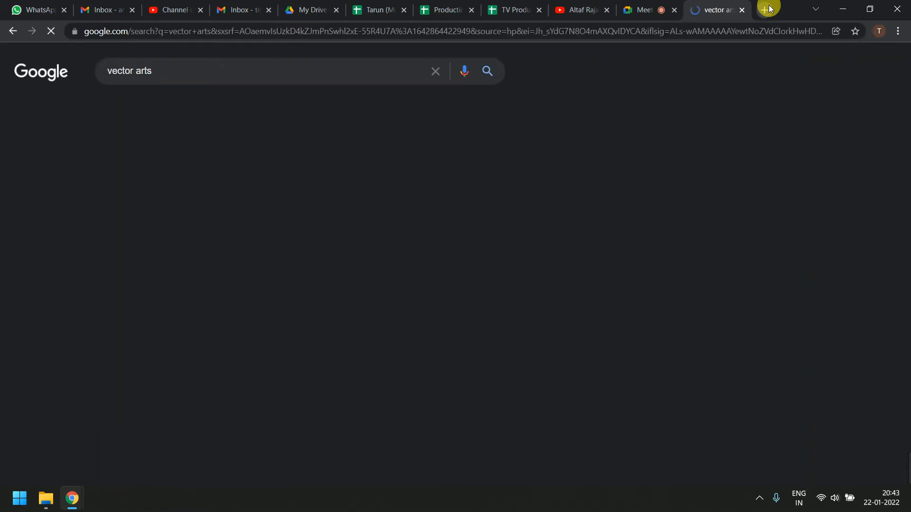
click(163, 109)
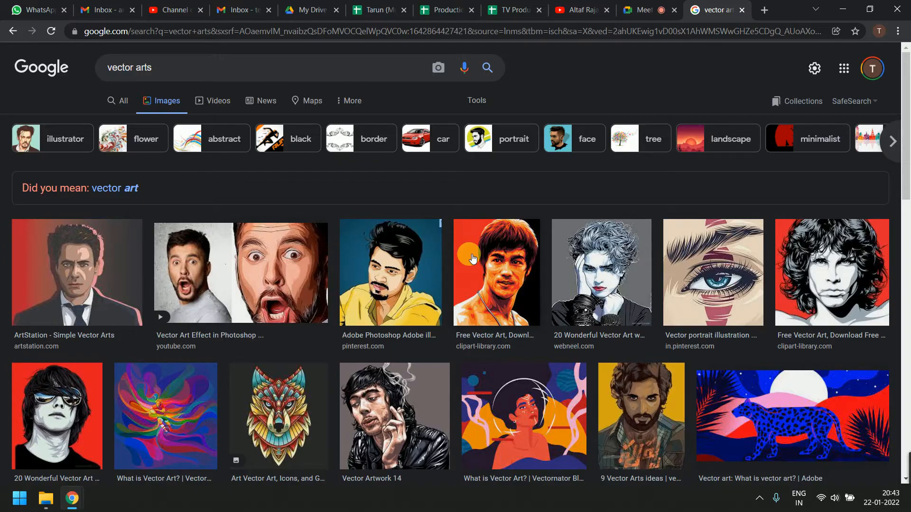
Find the Adobe black-and-white bird image on a green background in the results and copy it
scroll(616, 377, down, 3)
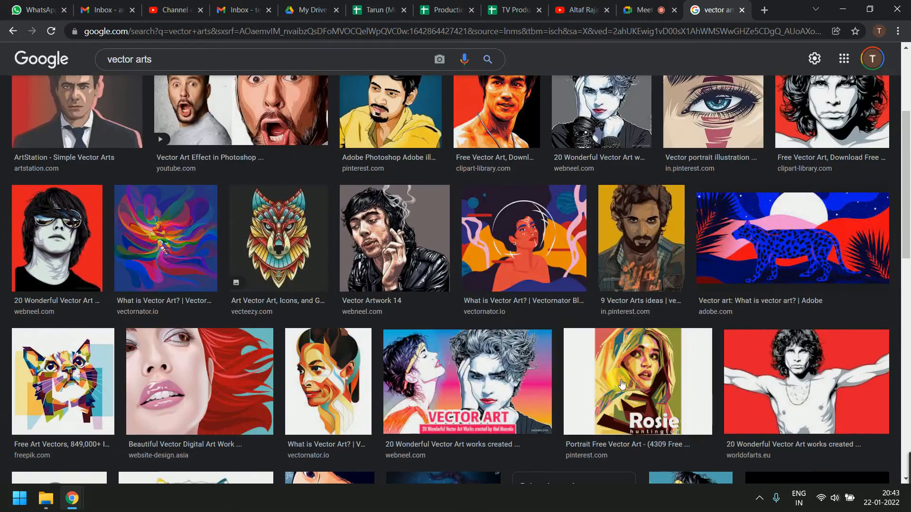
scroll(612, 375, down, 5)
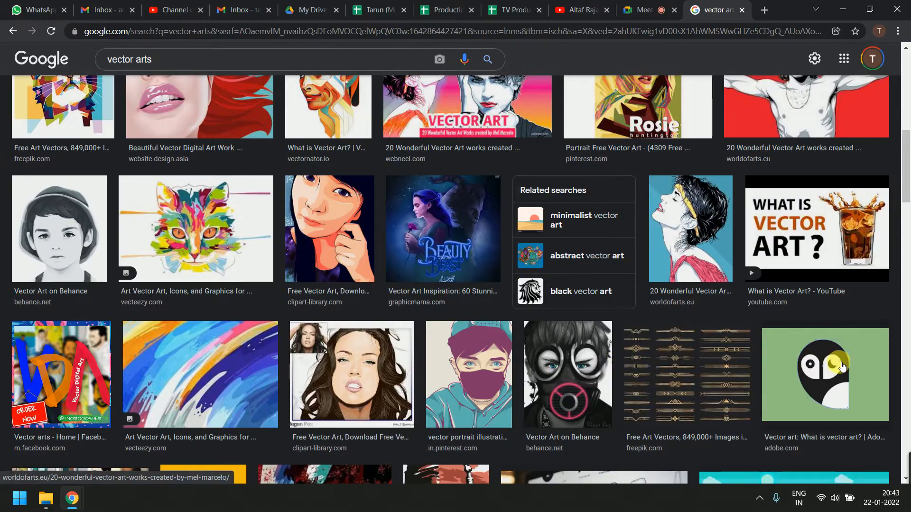
click(841, 365)
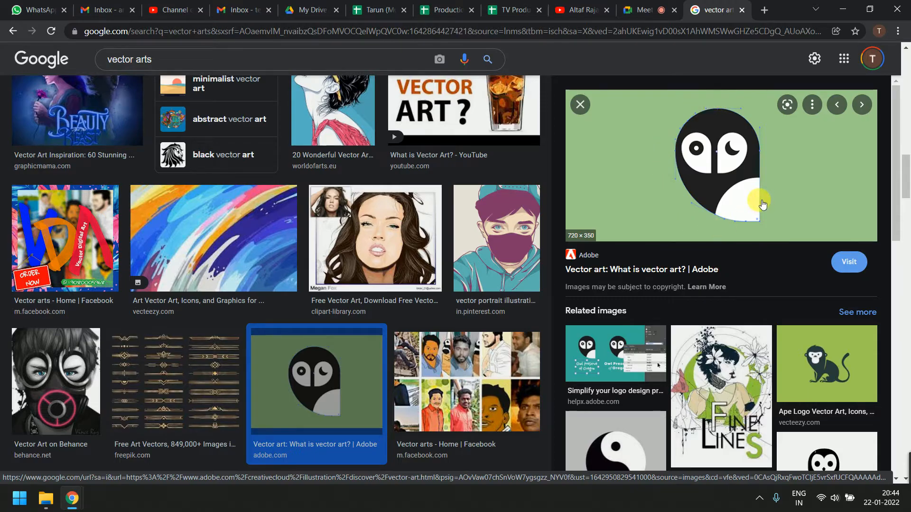
right_click(719, 168)
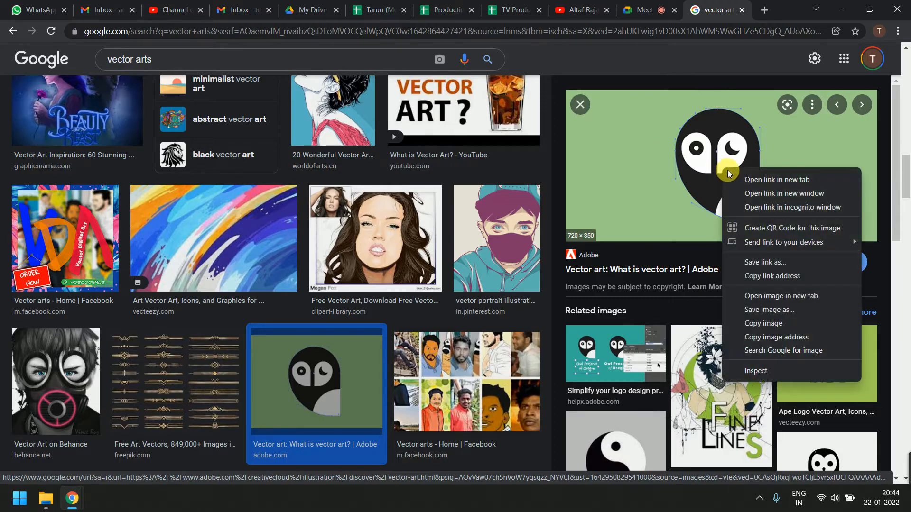
click(773, 323)
Switch to WhatsApp Web and send the copied bird image to the TV_8-10pm_illus-ind_wknd group
key(ctrl+1)
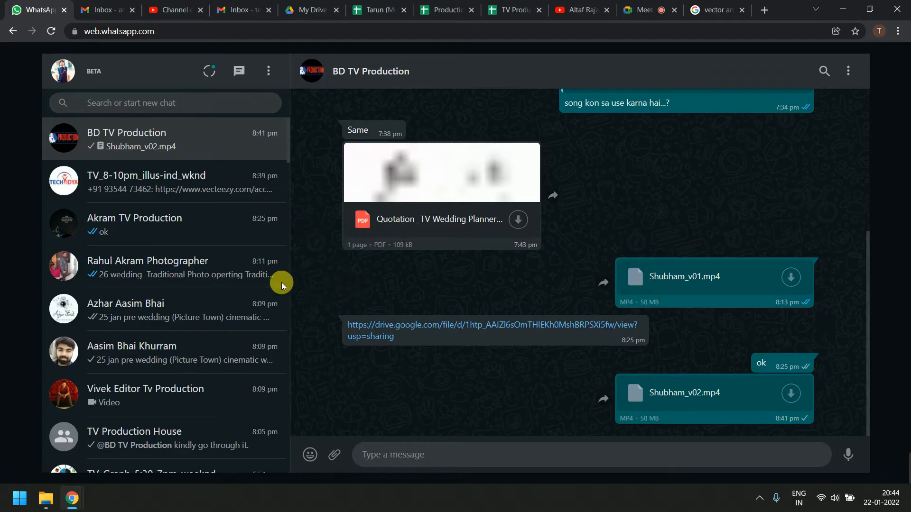
click(234, 198)
key(ctrl+v)
key(Return)
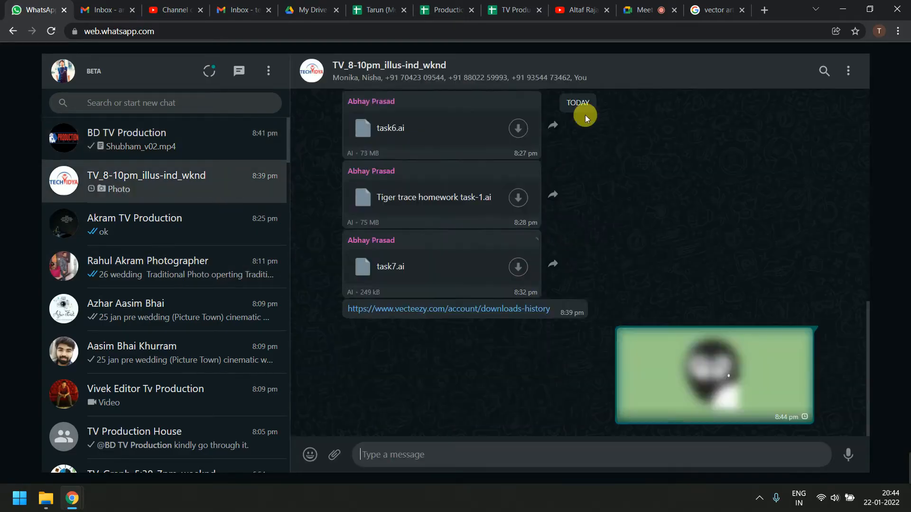
Return to the vector arts image results, open the related Ape Logo monkey image from Vecteezy, and copy its image address
click(690, 8)
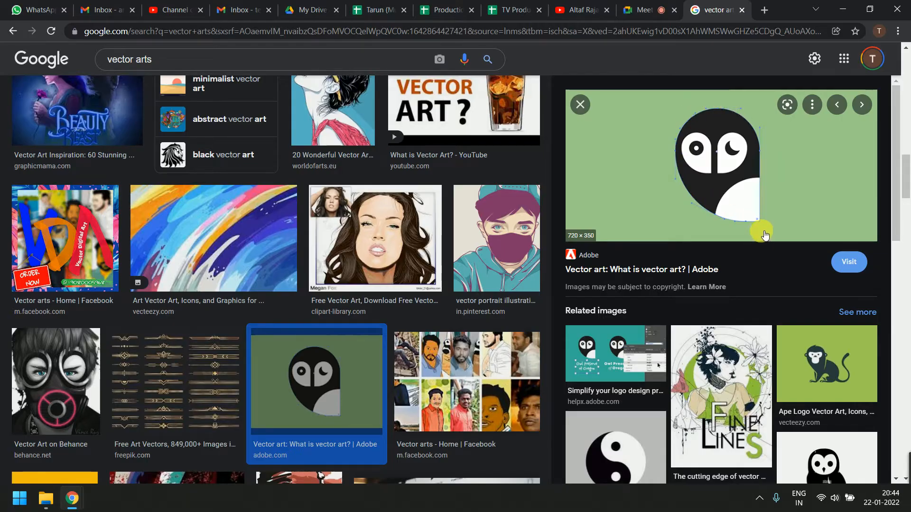
scroll(759, 209, down, 1)
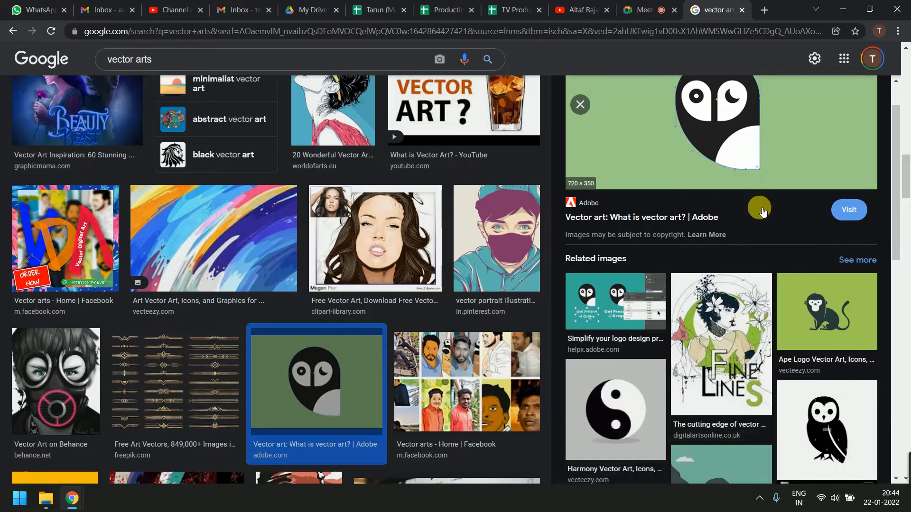
click(826, 337)
scroll(732, 319, down, 6)
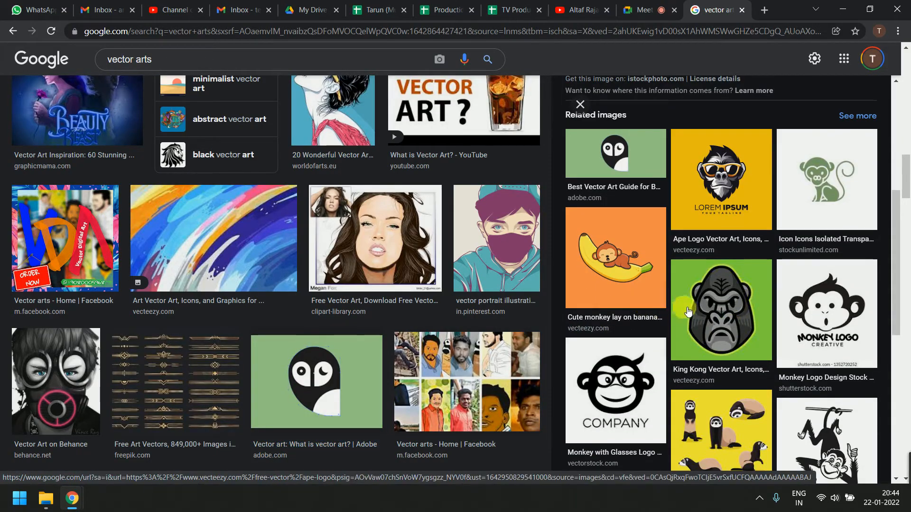
scroll(768, 349, down, 1)
scroll(768, 349, down, 5)
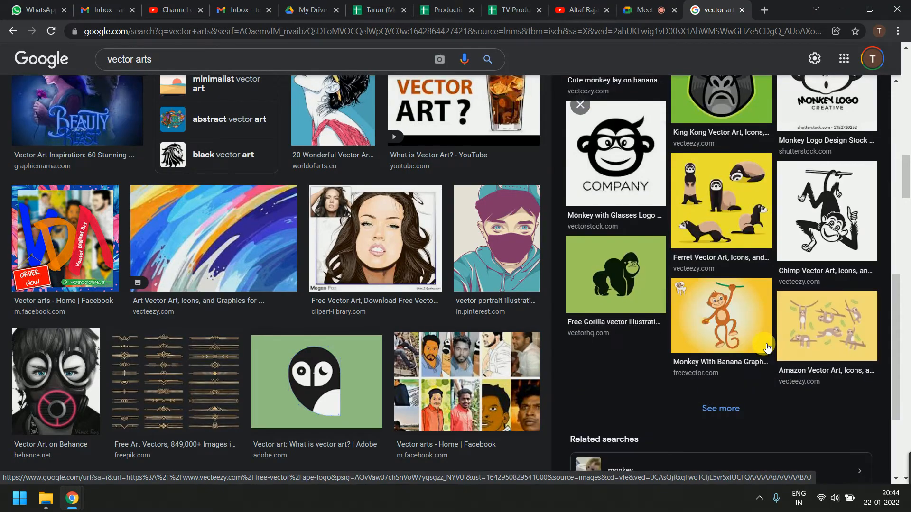
scroll(757, 368, up, 5)
scroll(758, 369, down, 5)
scroll(760, 370, up, 5)
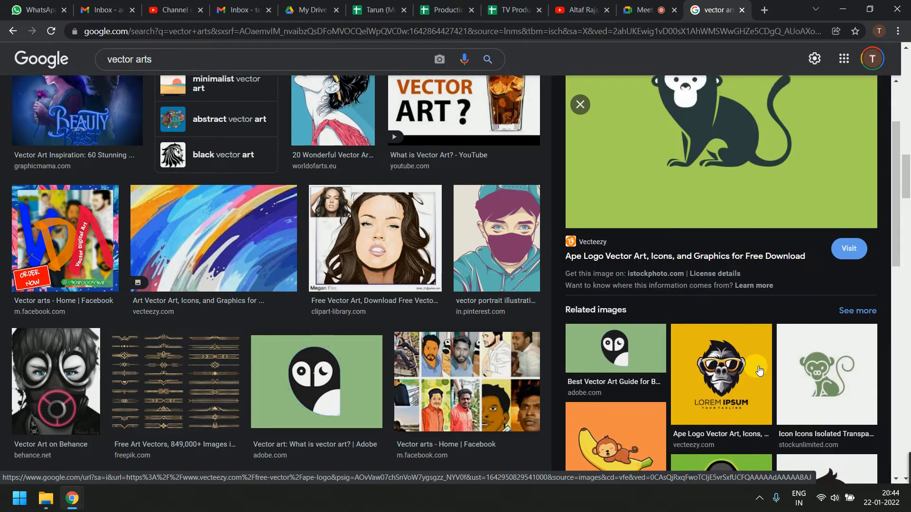
right_click(705, 195)
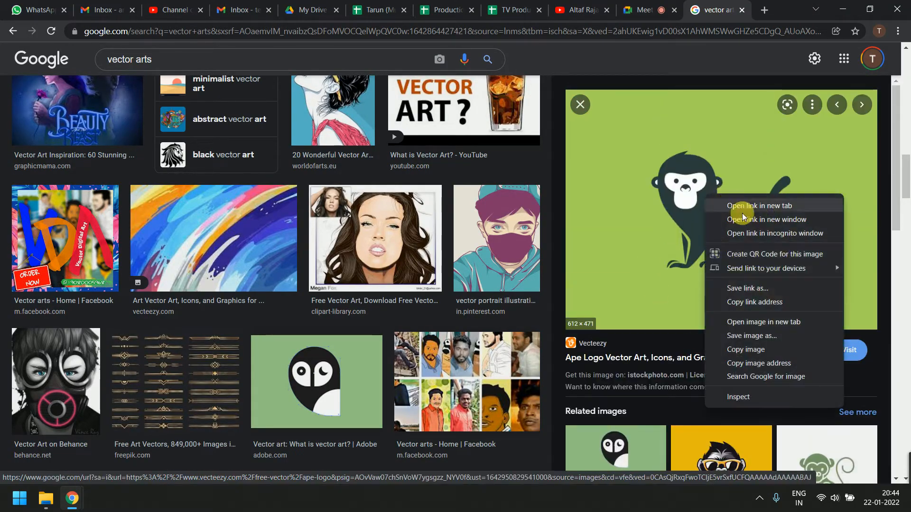
click(783, 364)
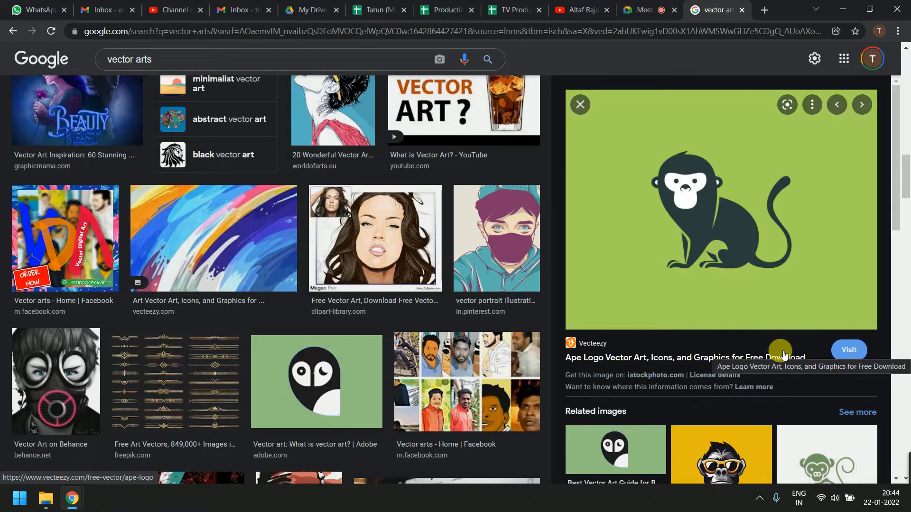
Launch Adobe Illustrator 2020 with a new blank CMYK portrait document
key(super)
text(illu)
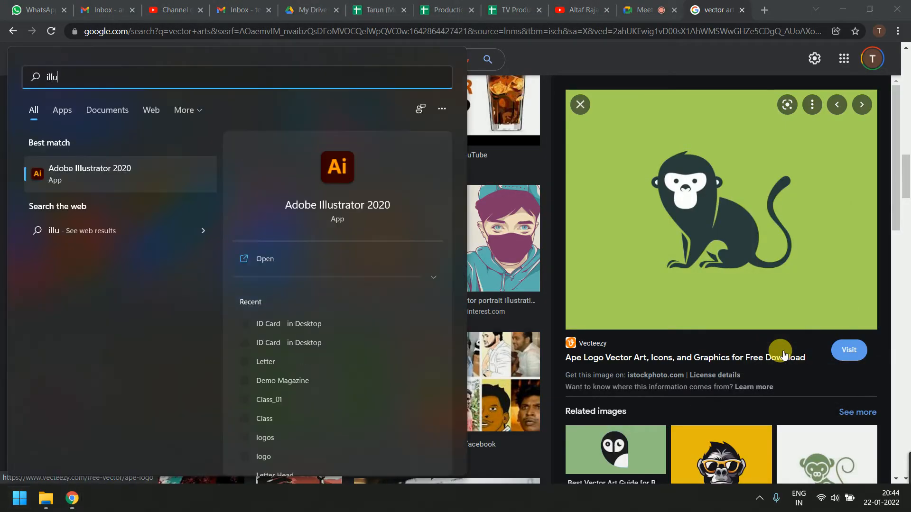
key(Return)
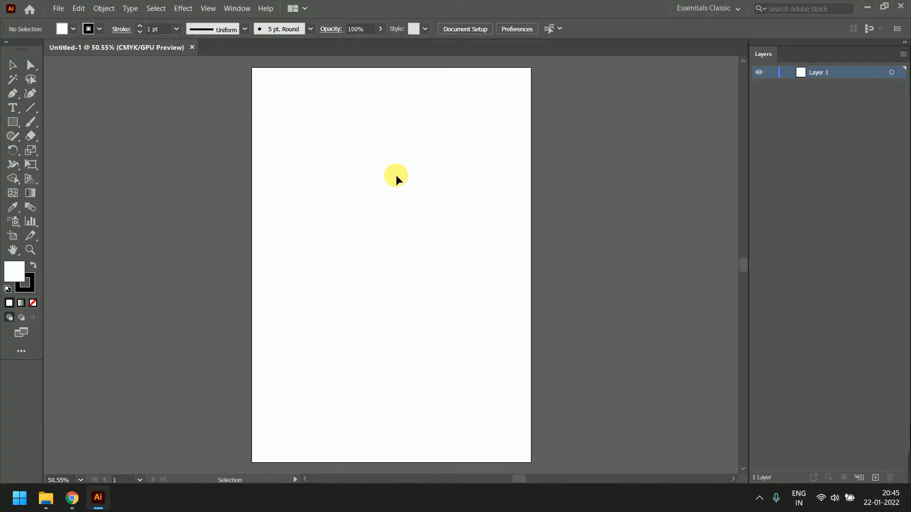
scroll(474, 171, down, 3)
scroll(475, 171, up, 3)
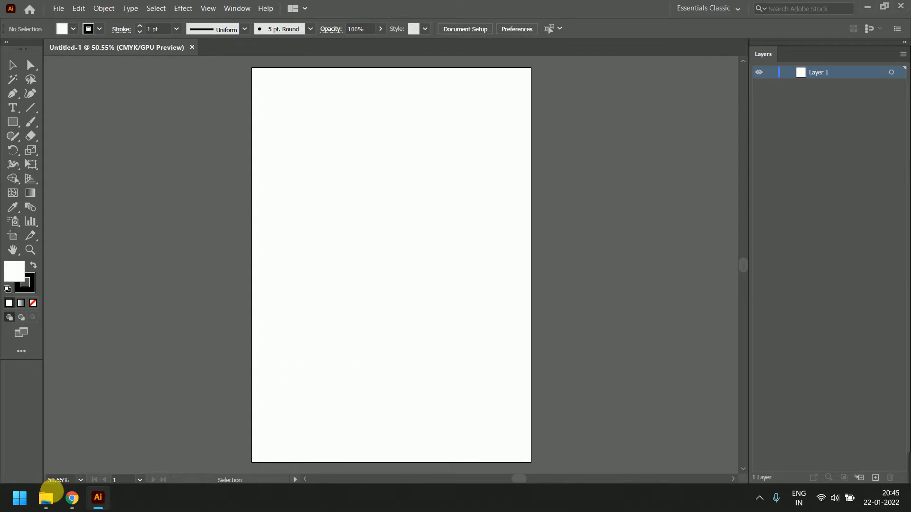
Copy the monkey image from Chrome and paste it into the blank Illustrator document
mouse_move(74, 498)
click(93, 455)
right_click(669, 188)
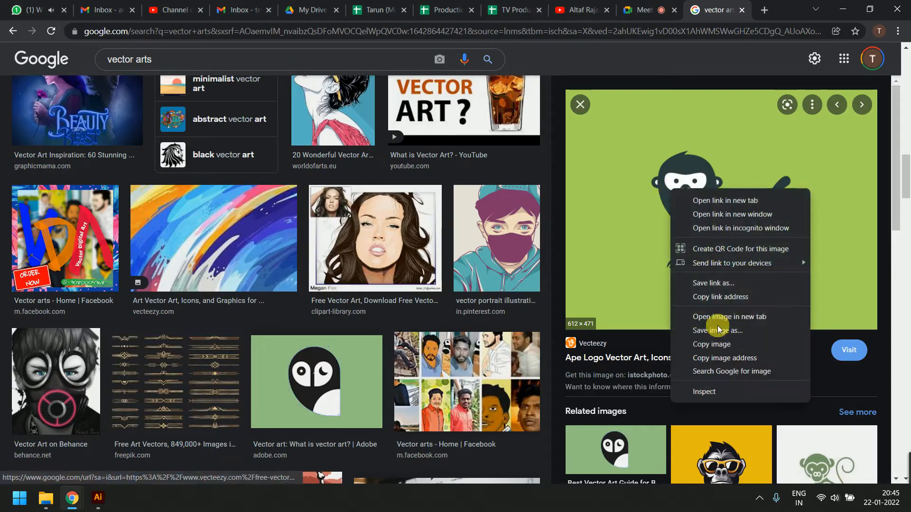
click(722, 349)
key(alt+Tab)
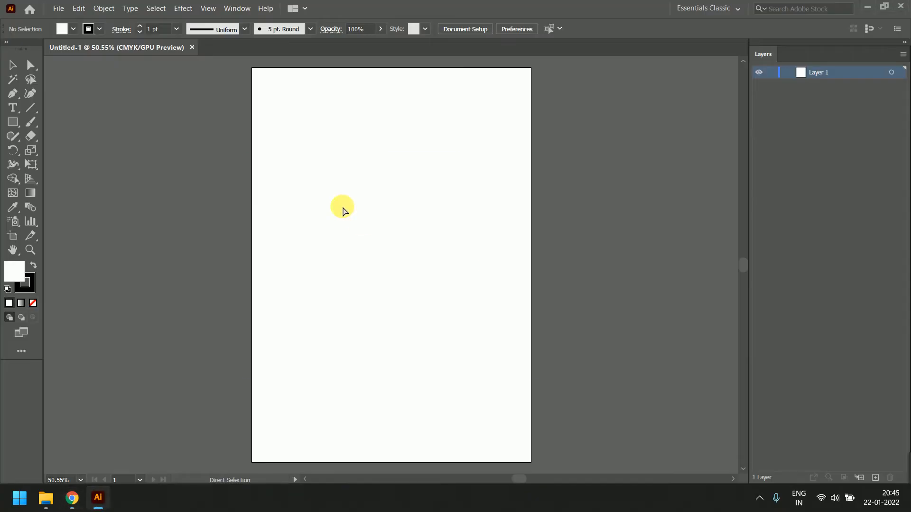
key(ctrl+v)
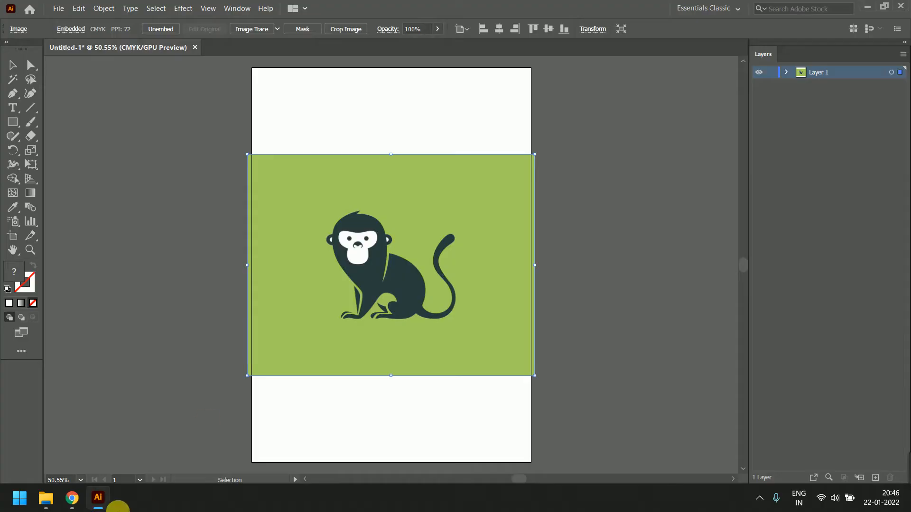
mouse_move(73, 496)
click(88, 447)
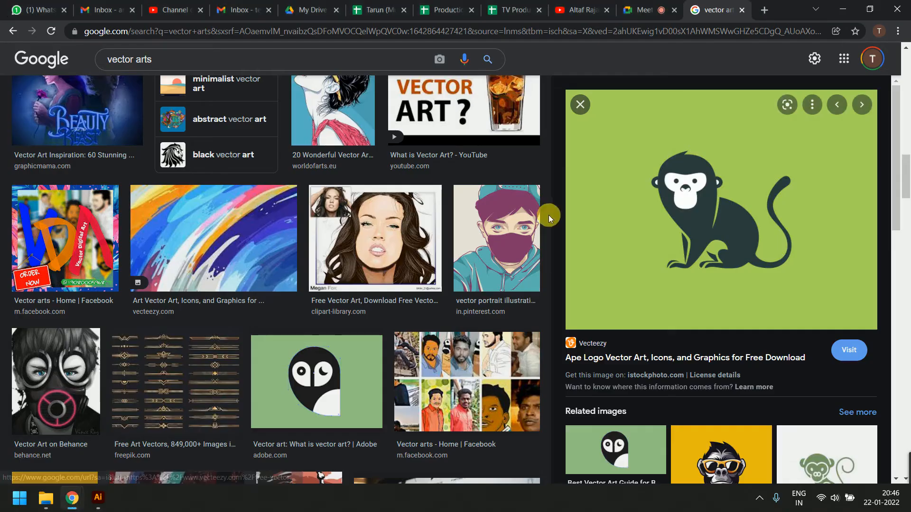
right_click(624, 196)
click(677, 347)
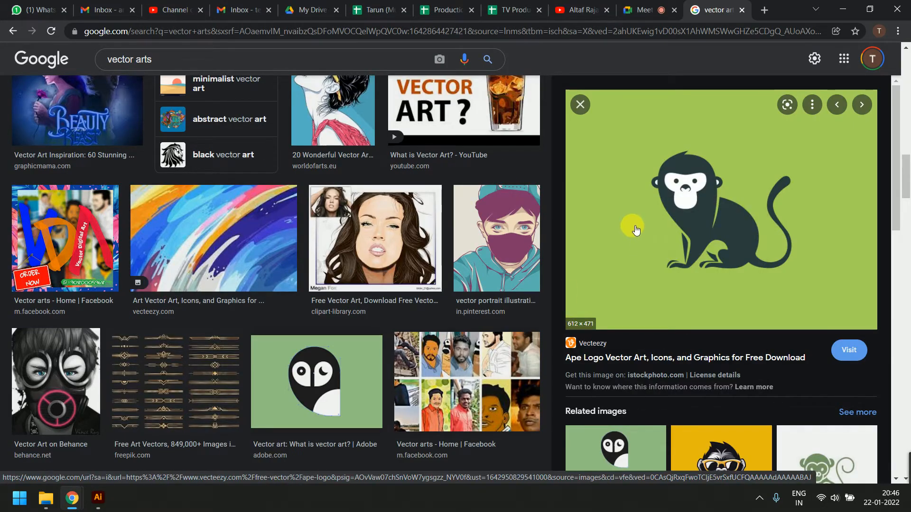
right_click(627, 201)
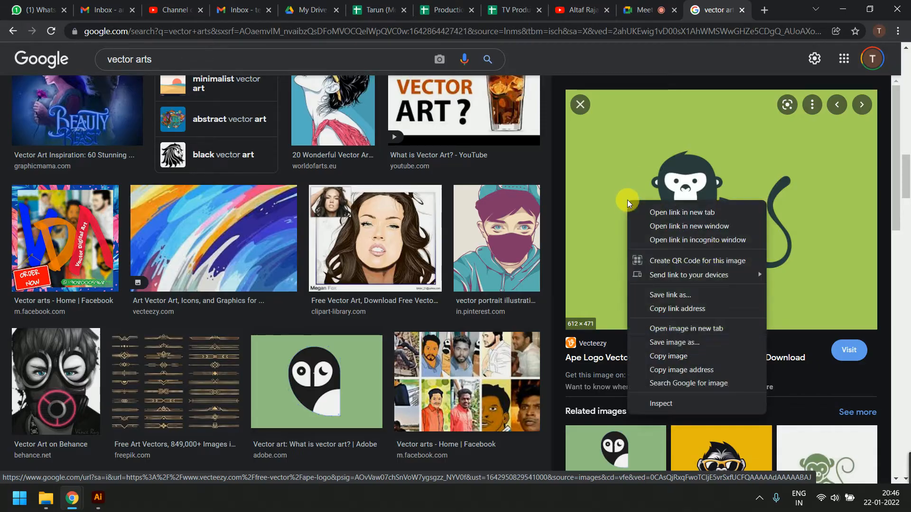
click(695, 343)
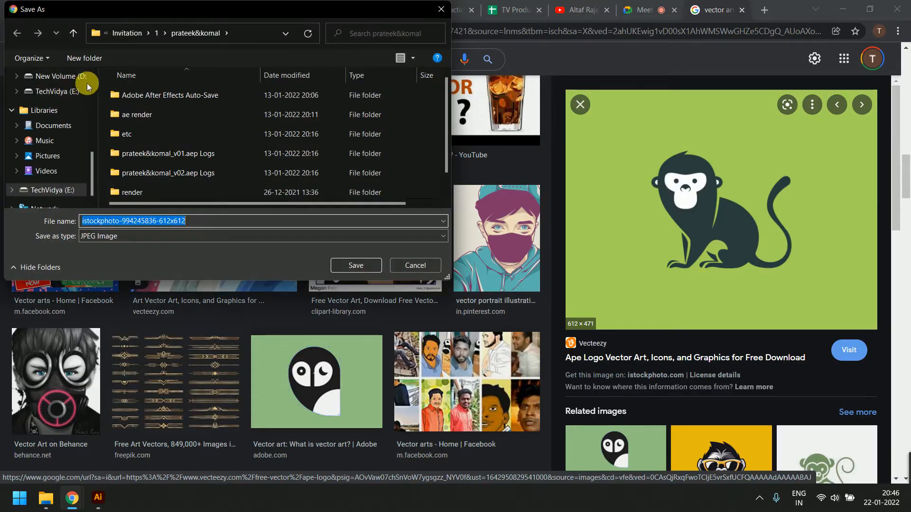
scroll(89, 82, up, 5)
click(43, 95)
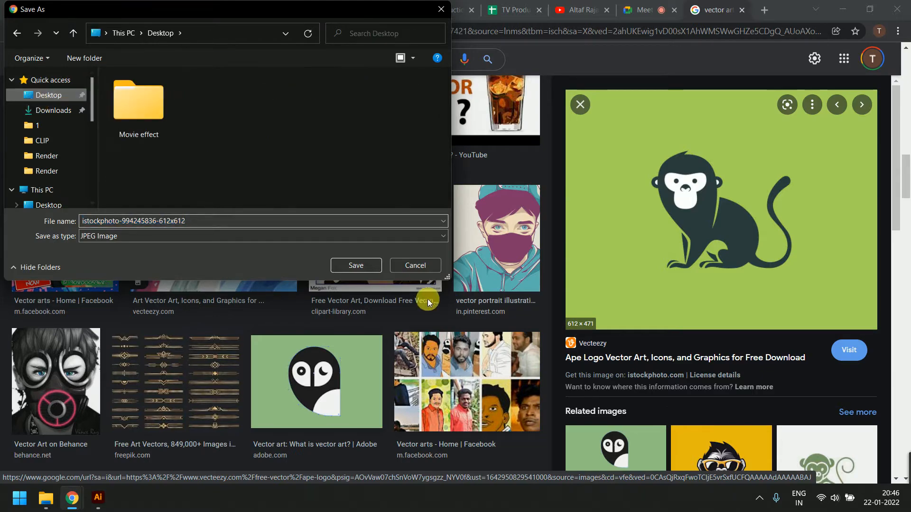
click(341, 267)
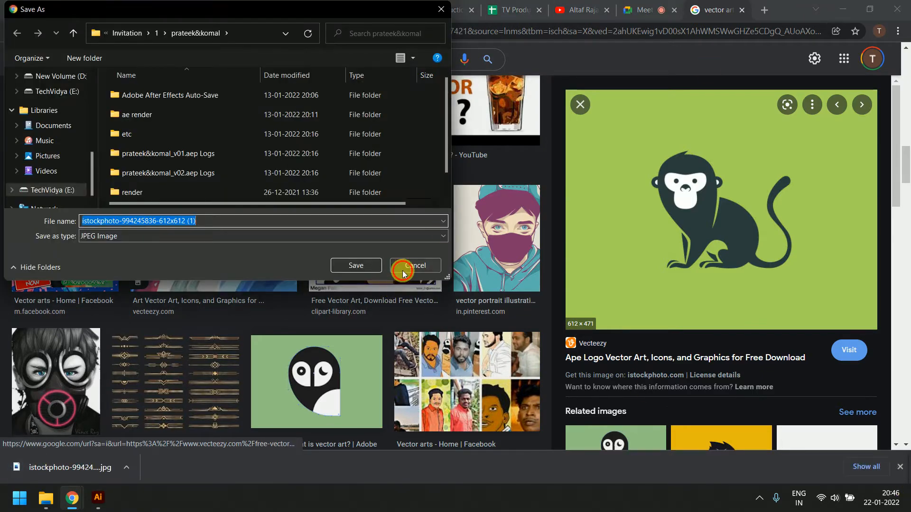
click(401, 267)
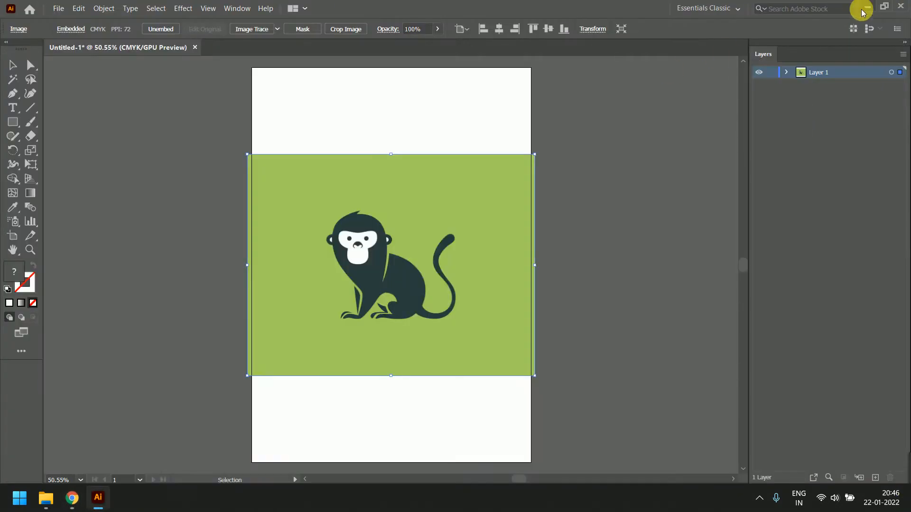
Place the saved monkey JPEG from the Desktop on the Illustrator artboard as a linked file above the pasted image
click(868, 8)
drag(24, 424, 404, 113)
click(386, 118)
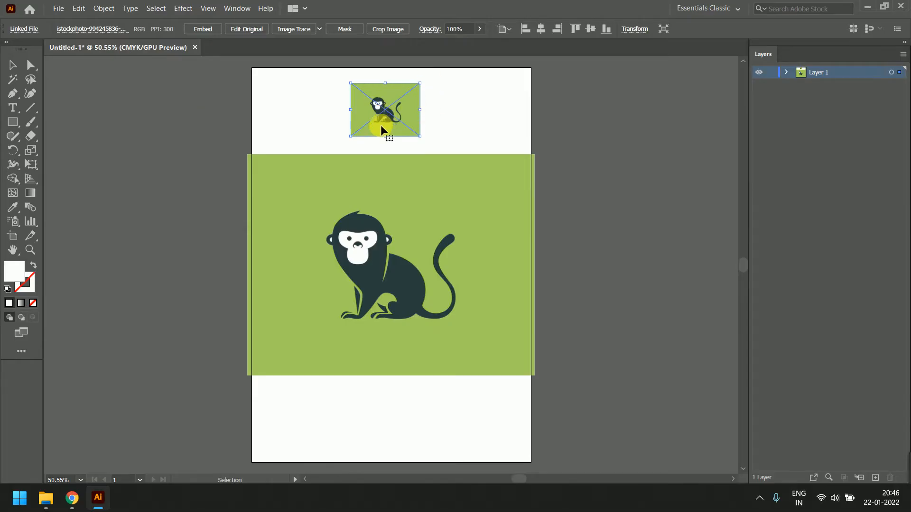
Select the pasted and the placed monkey images alternately to compare their embedded or linked status, colour mode and resolution
click(508, 171)
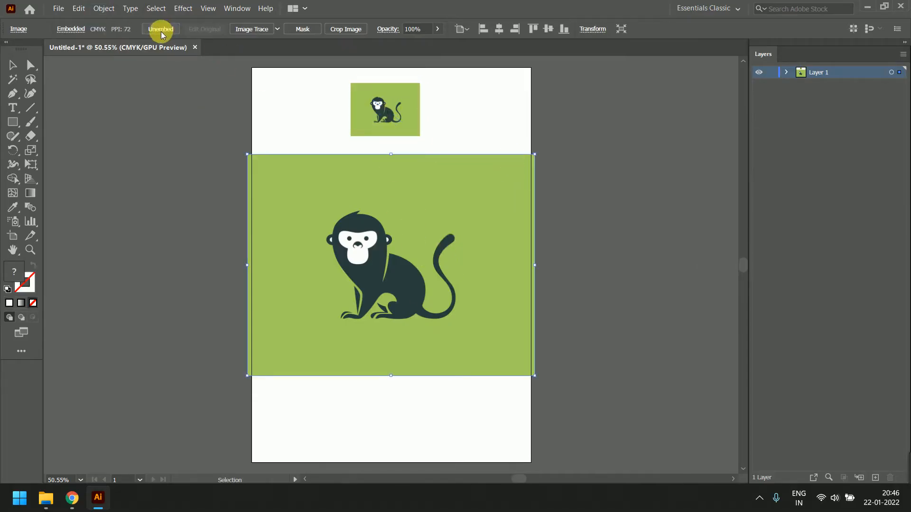
click(381, 92)
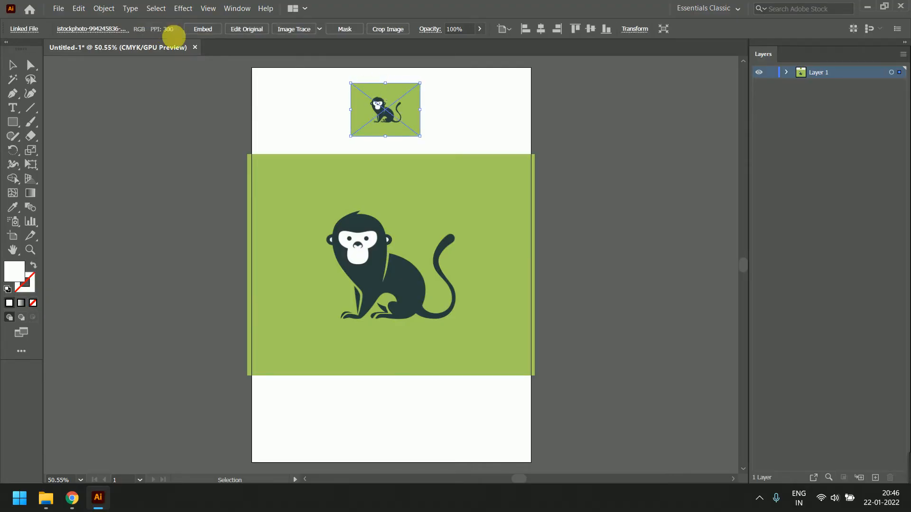
click(321, 210)
click(371, 109)
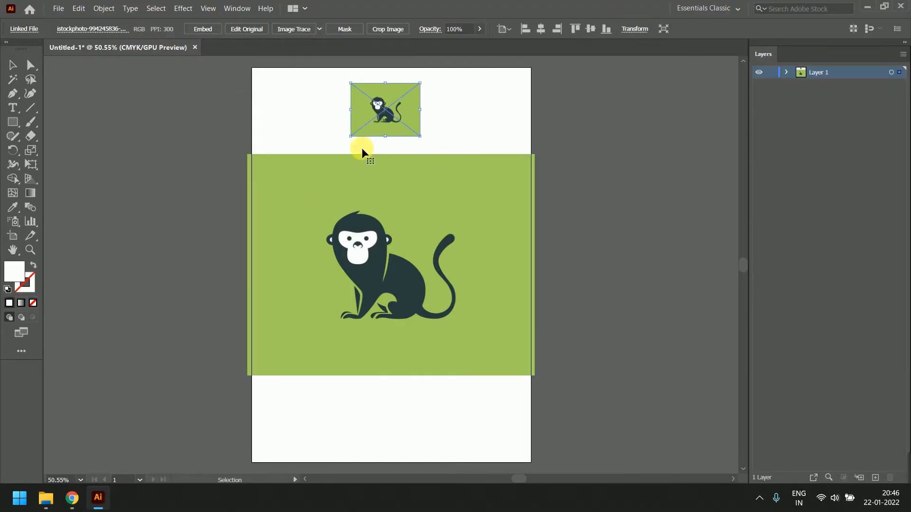
Switch the selection between the large pasted monkey and the small placed one to review their link, colour mode and PPI details
click(292, 281)
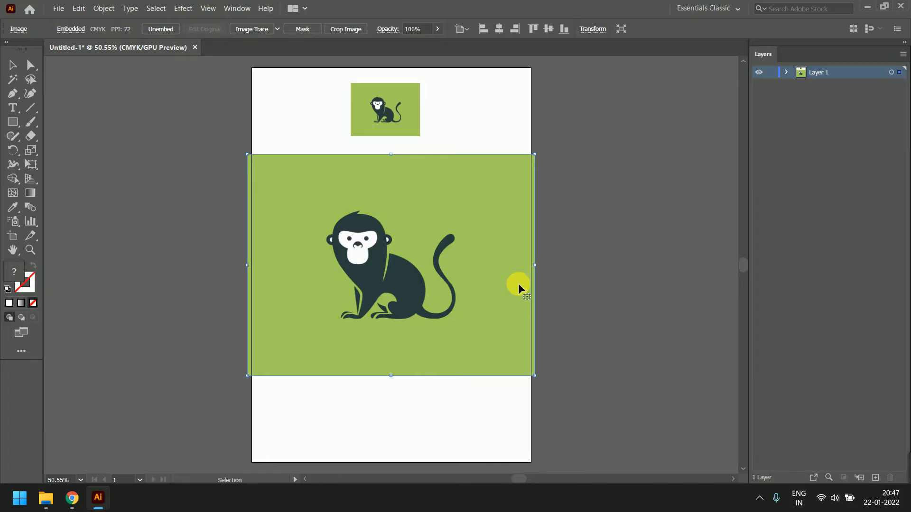
click(389, 127)
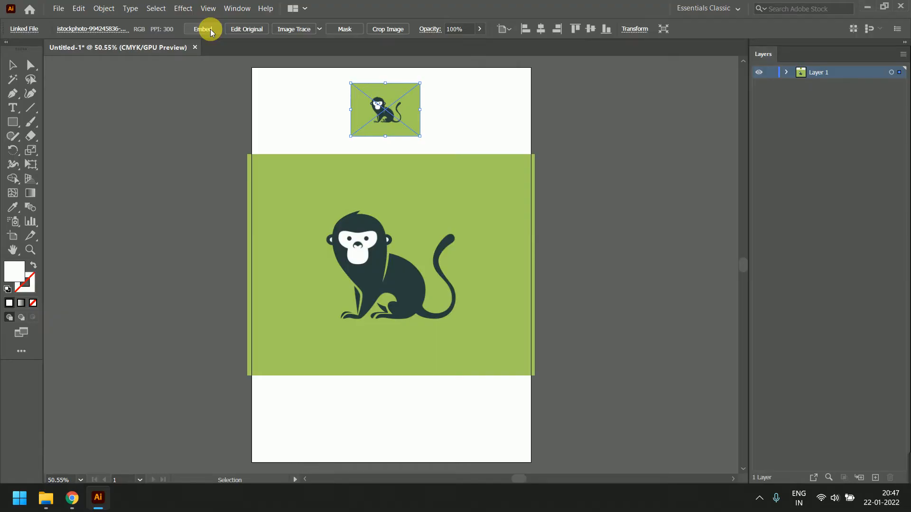
click(328, 198)
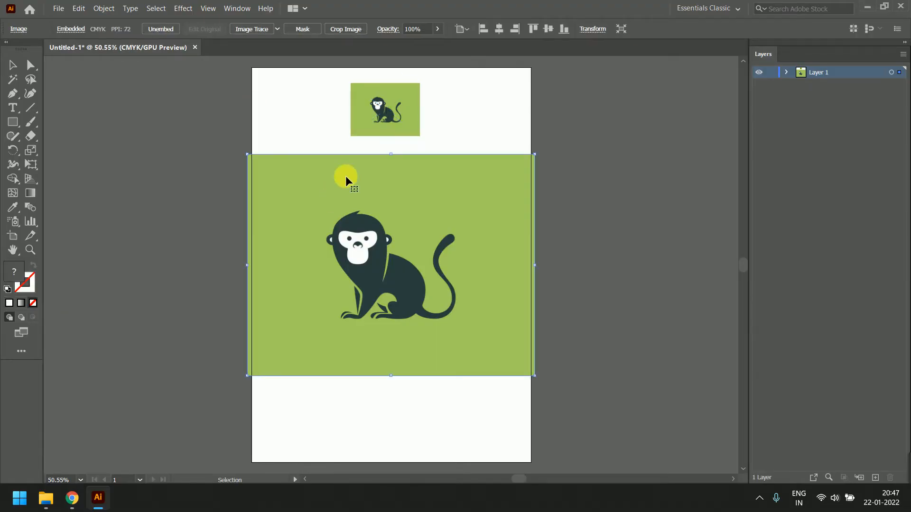
click(391, 112)
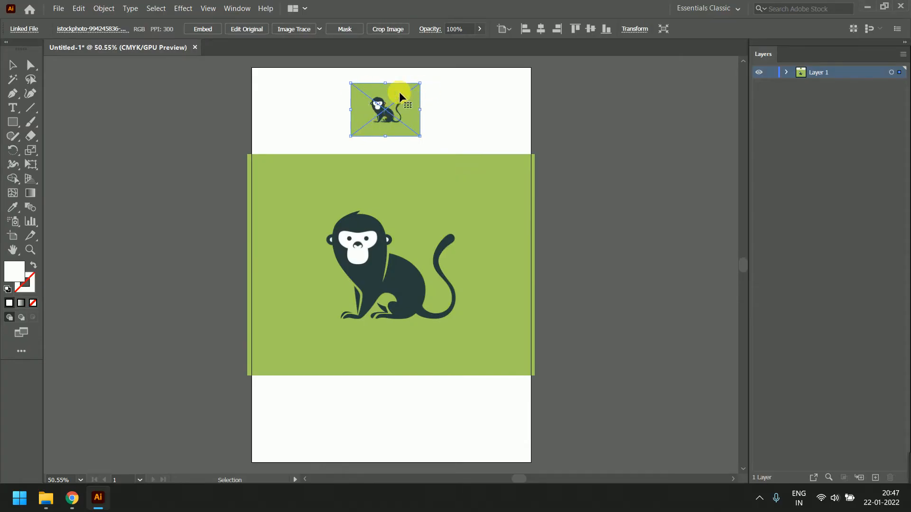
click(394, 209)
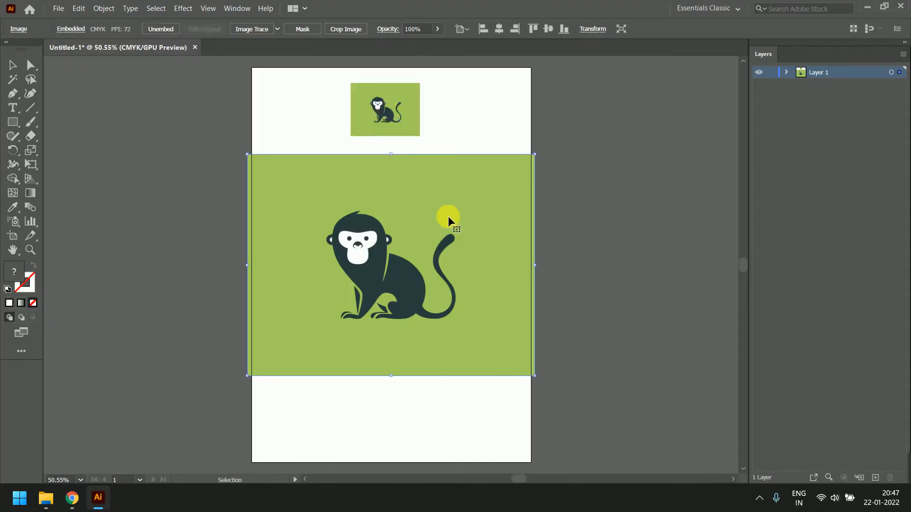
click(382, 115)
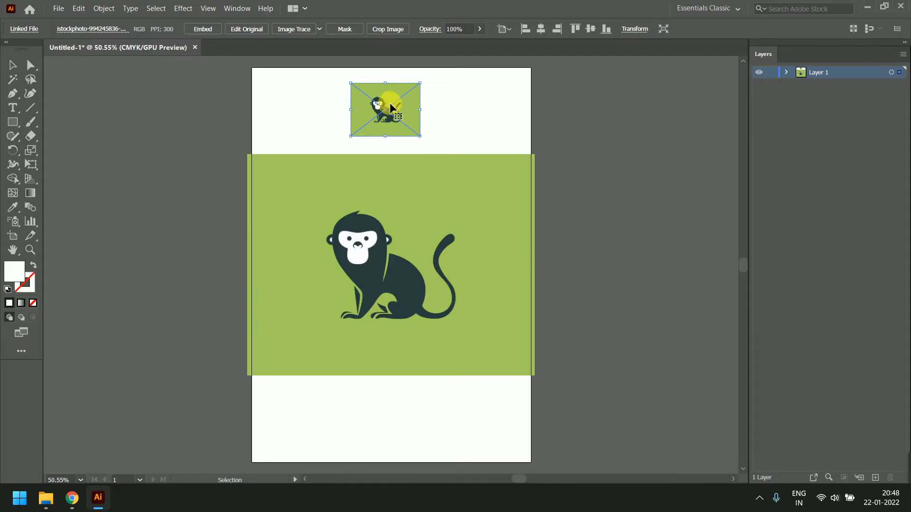
click(375, 249)
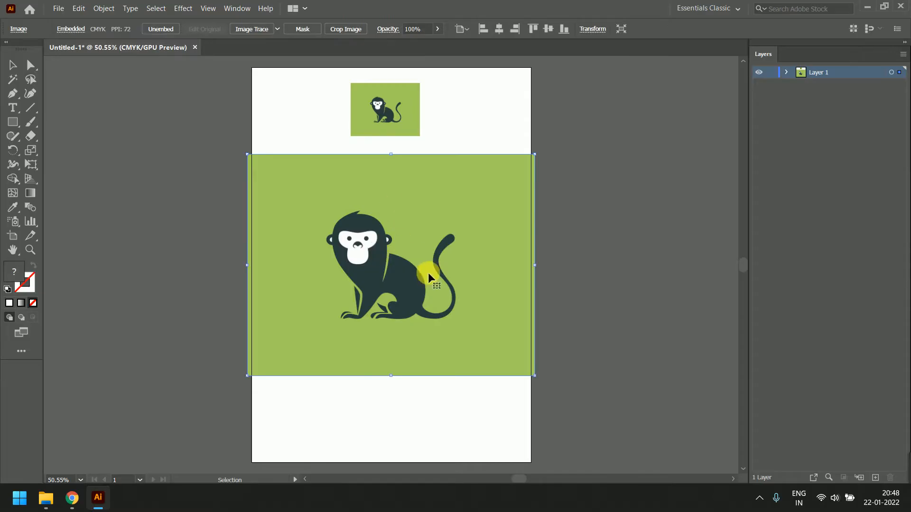
Embed the small linked monkey image in the document and shift both monkey images slightly
click(388, 122)
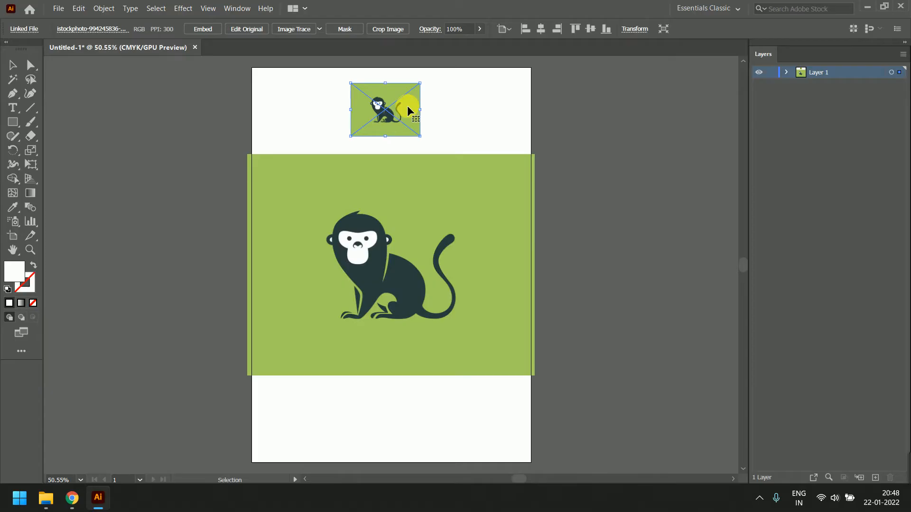
click(213, 30)
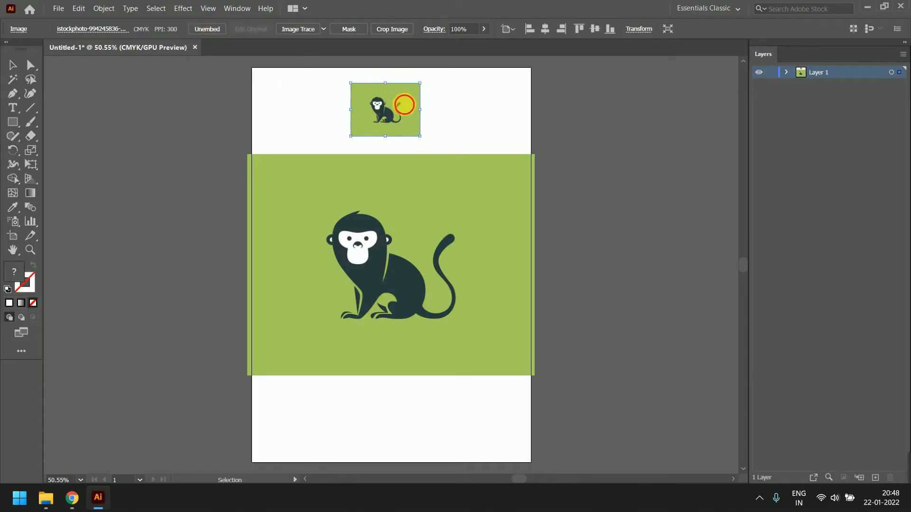
drag(406, 103, 423, 104)
mouse_move(437, 233)
mouse_down()
mouse_move(444, 241)
mouse_move(428, 221)
mouse_up()
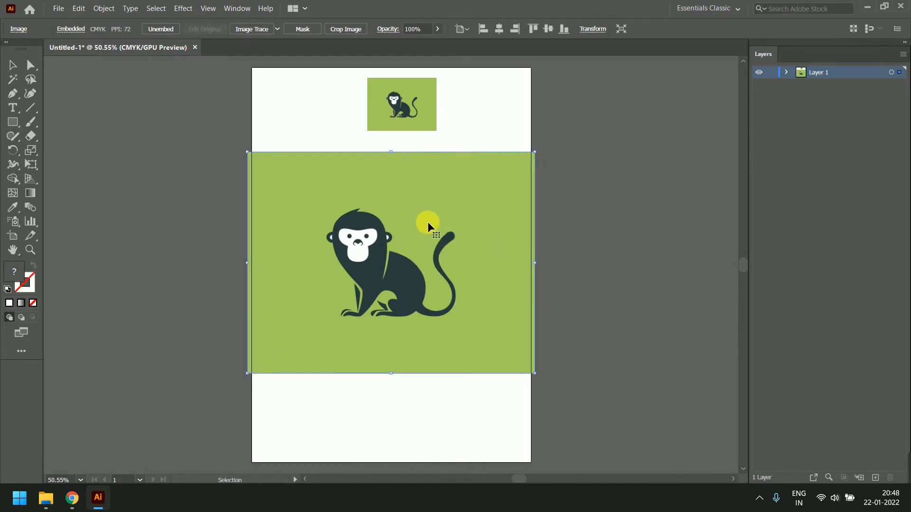
Delete the small placed monkey image, leaving only the large pasted one on the artboard
click(417, 98)
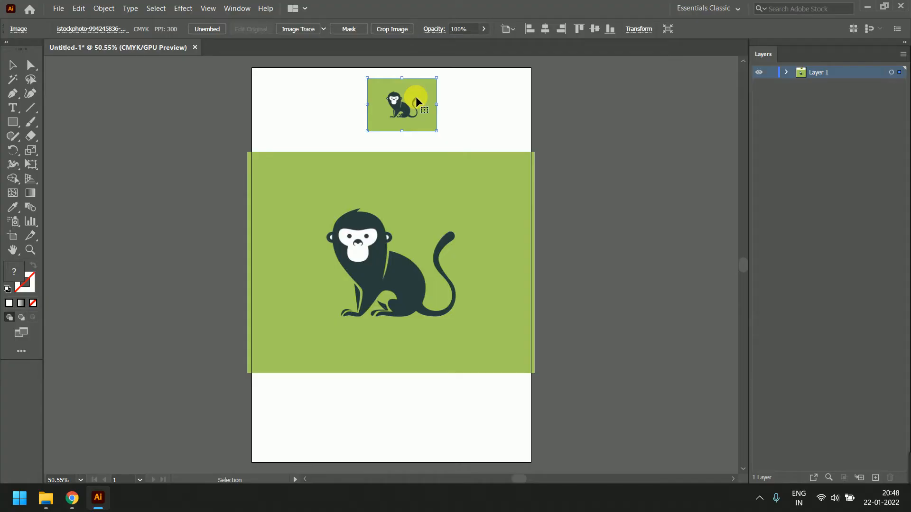
key(Delete)
click(419, 233)
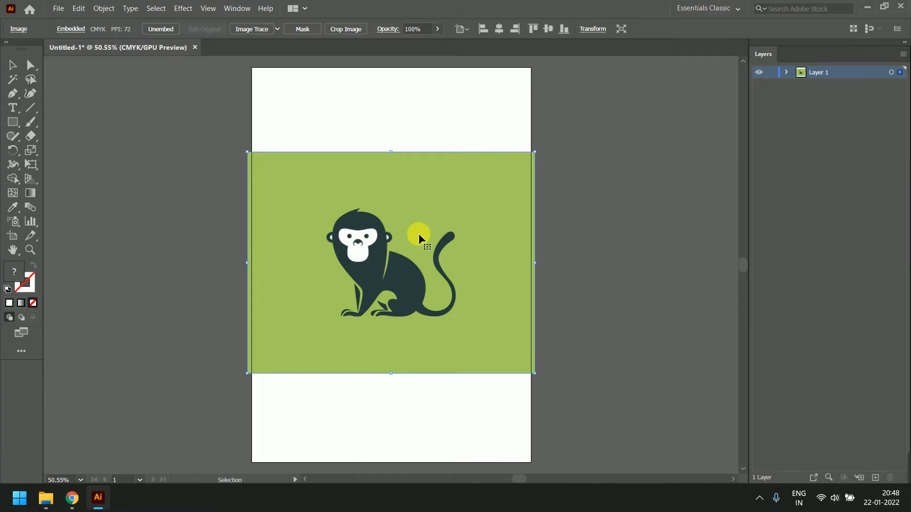
Lock Layer 1 with the reference image, choose the Pen tool and add a new layer above it
click(771, 72)
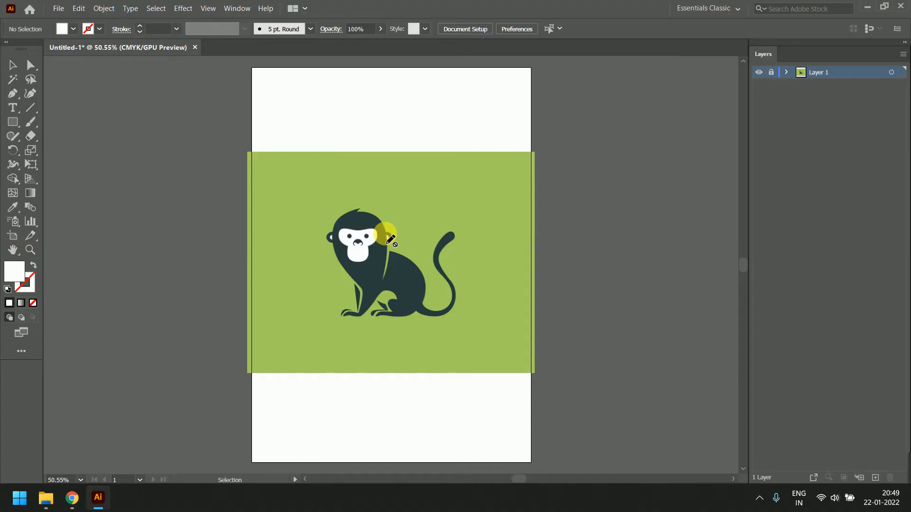
click(12, 93)
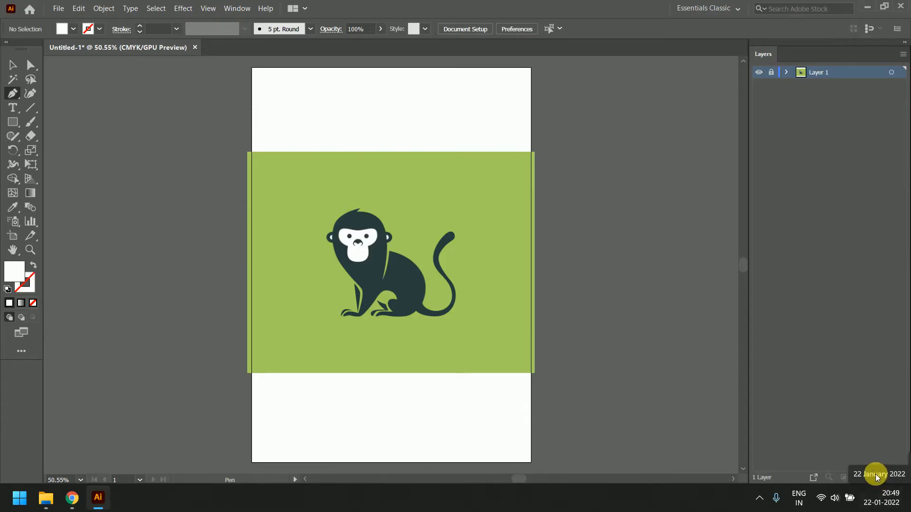
click(876, 477)
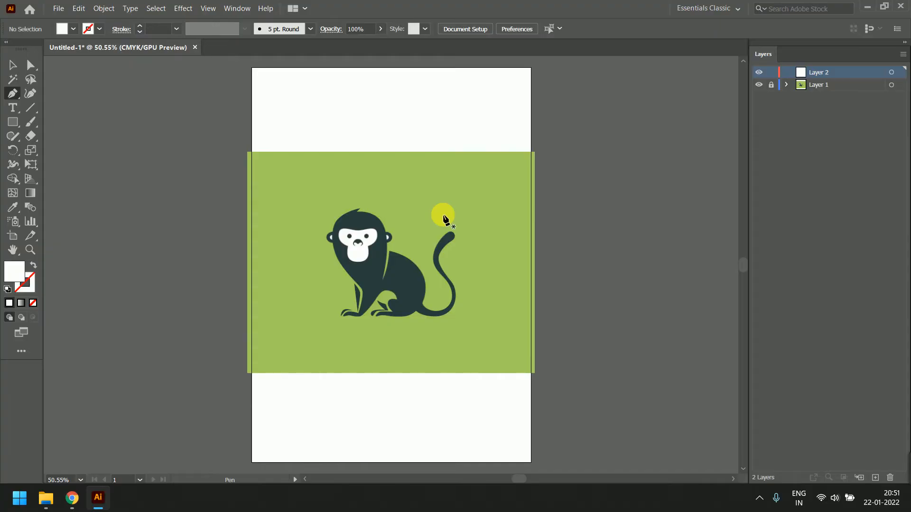
mouse_move(69, 502)
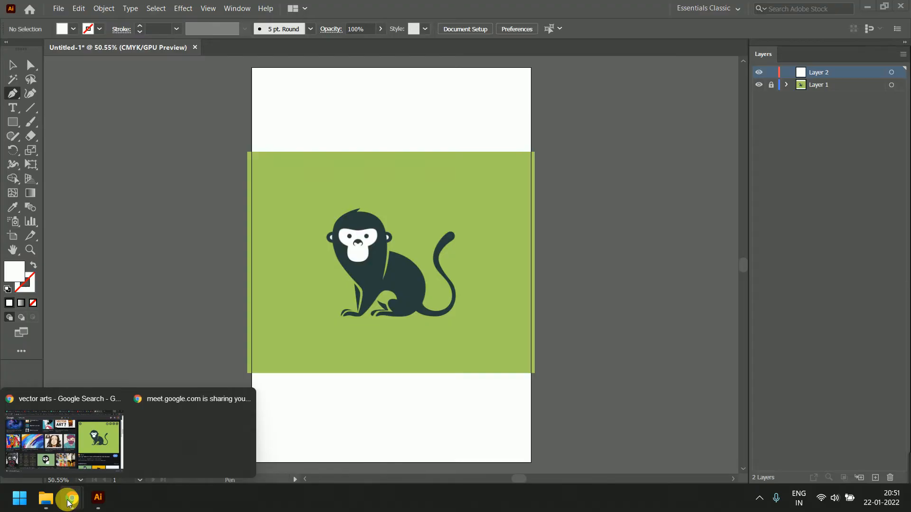
click(191, 299)
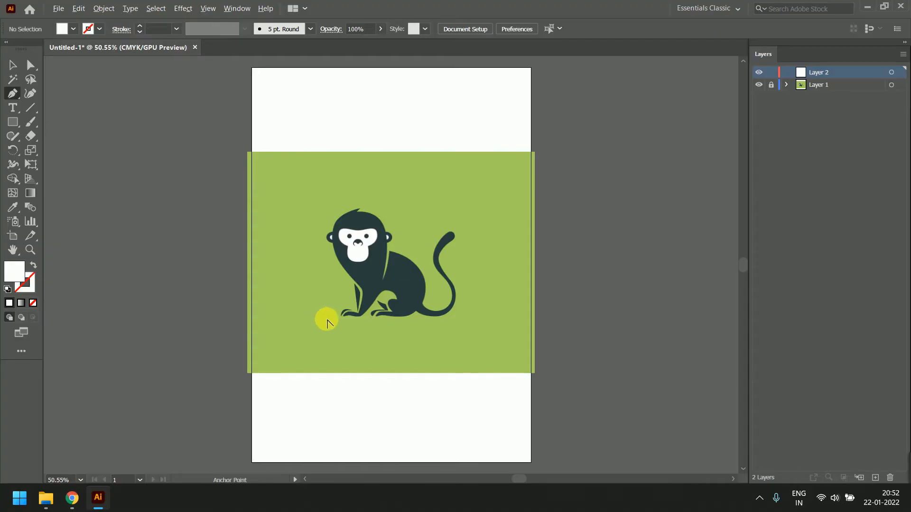
Start a Pen path at the base of the hair tuft, curve it down to the right ear and shorten the outgoing handle
scroll(340, 309, up, 2)
drag(397, 234, 396, 251)
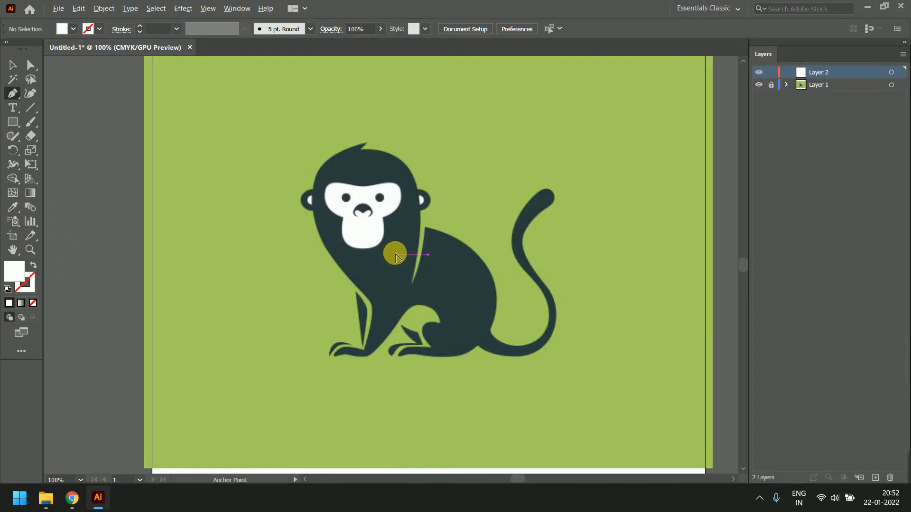
scroll(385, 206, up, 1)
drag(404, 170, 404, 182)
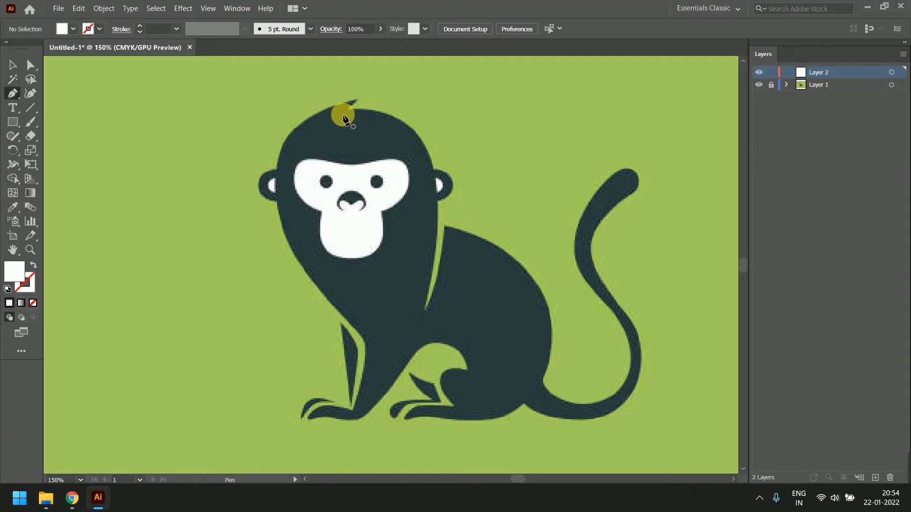
scroll(343, 119, up, 1)
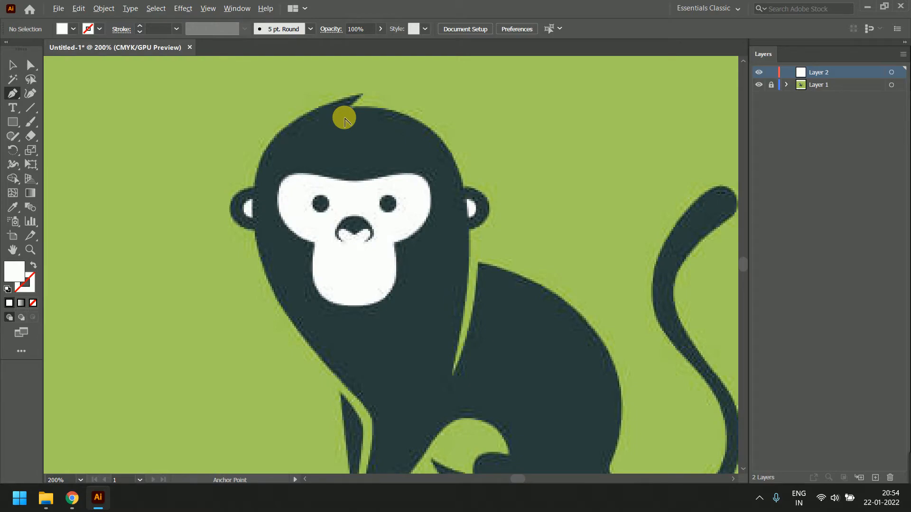
scroll(357, 119, up, 2)
click(350, 142)
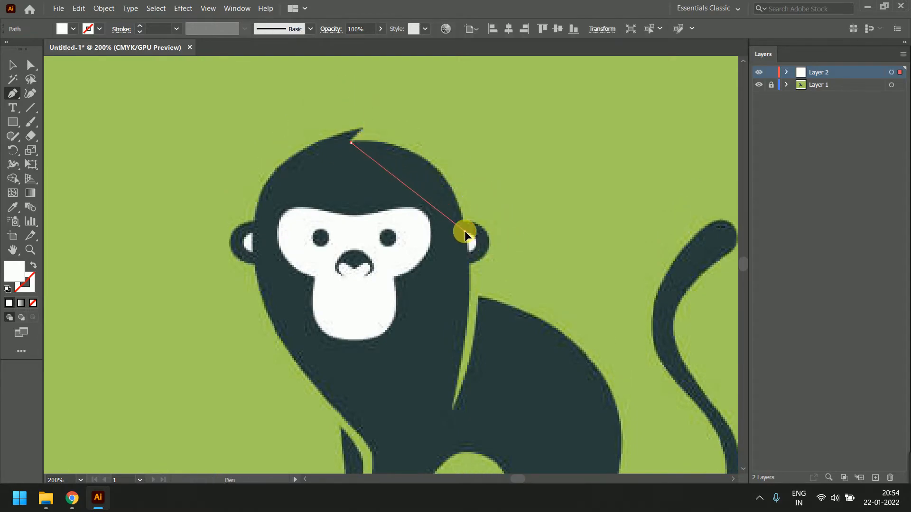
drag(465, 231, 502, 255)
key(space)
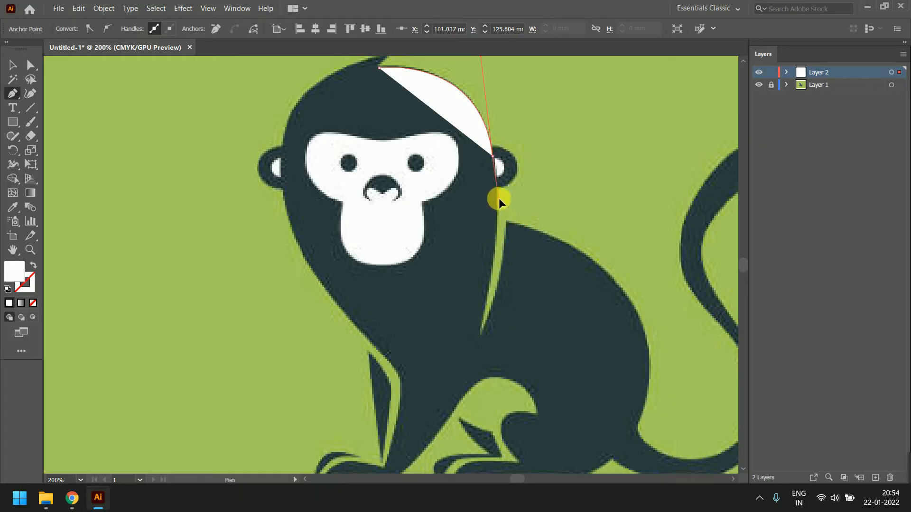
click(498, 198)
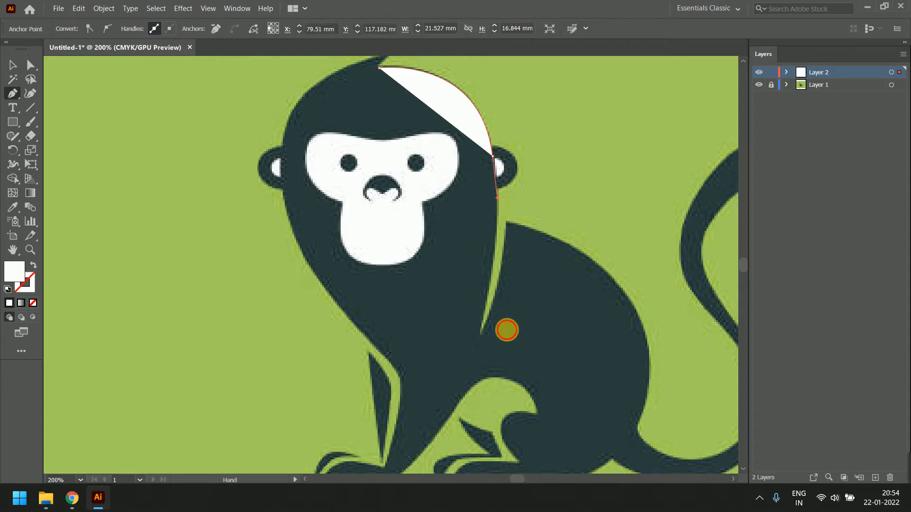
Continue the Pen path down the right edge of the chest and front leg and round it at the ankle
scroll(505, 330, down, 2)
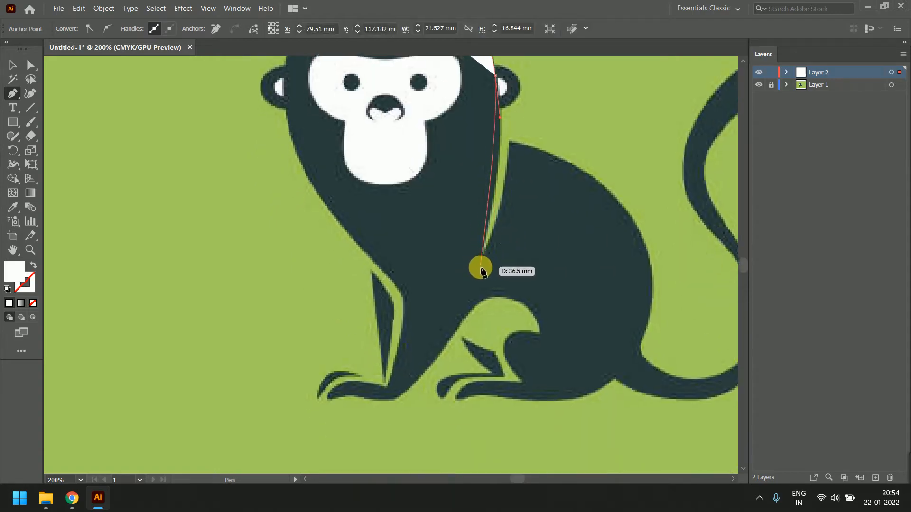
drag(480, 267, 460, 338)
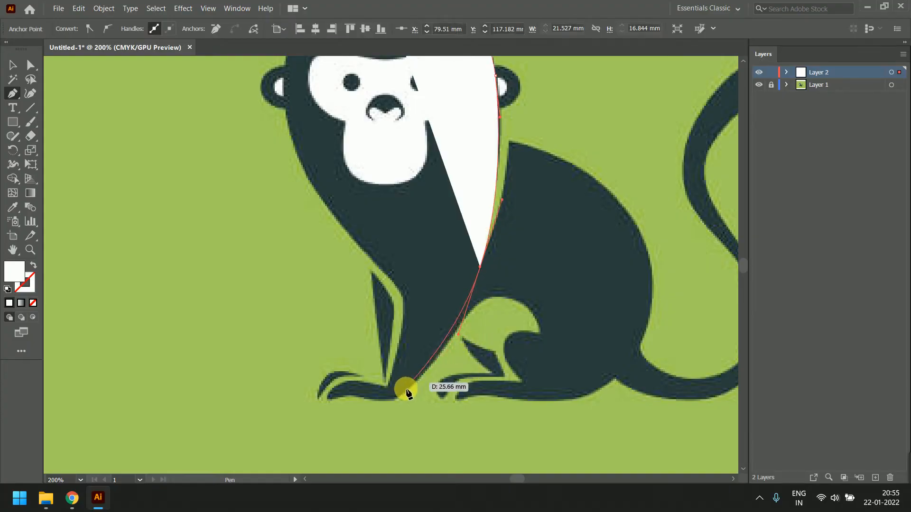
drag(406, 397, 404, 395)
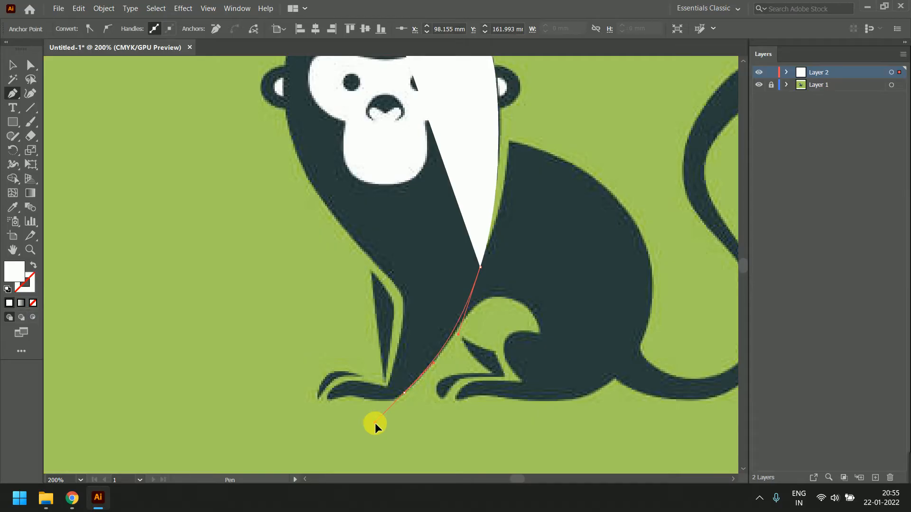
drag(375, 423, 400, 345)
click(421, 210)
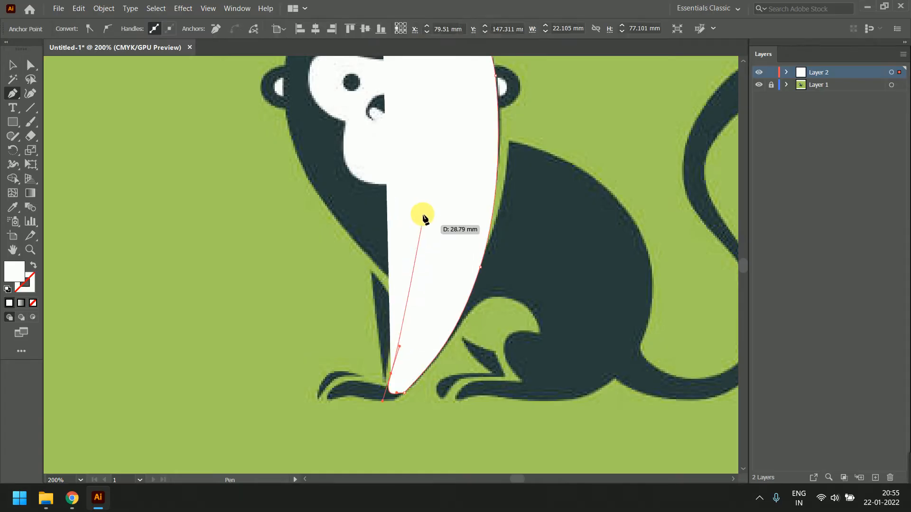
drag(422, 194, 424, 109)
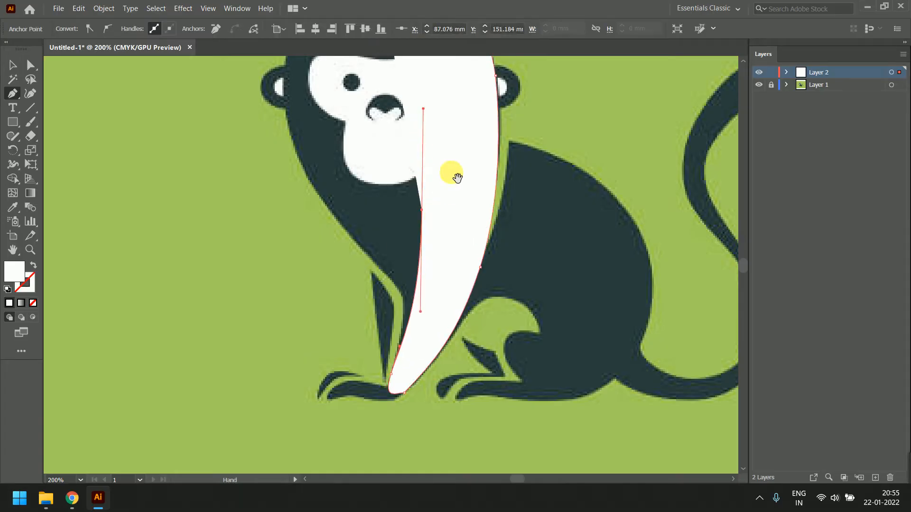
drag(459, 179, 475, 279)
key(ctrl+z)
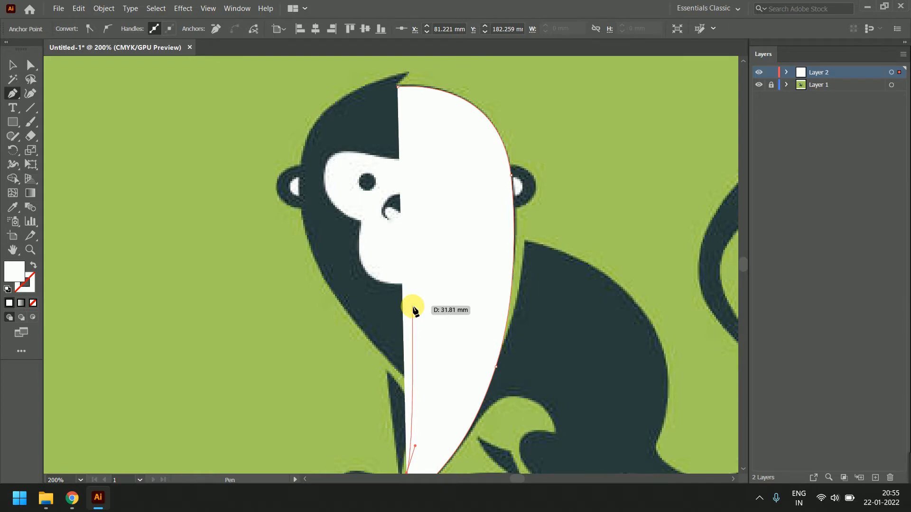
Set the fill of the traced outline to none, so the path does not cover the reference monkey
click(32, 303)
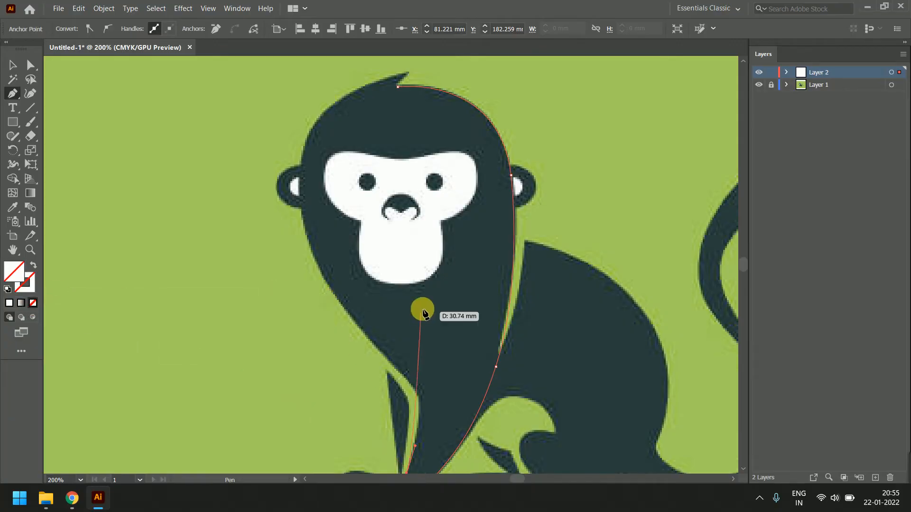
drag(429, 341, 451, 280)
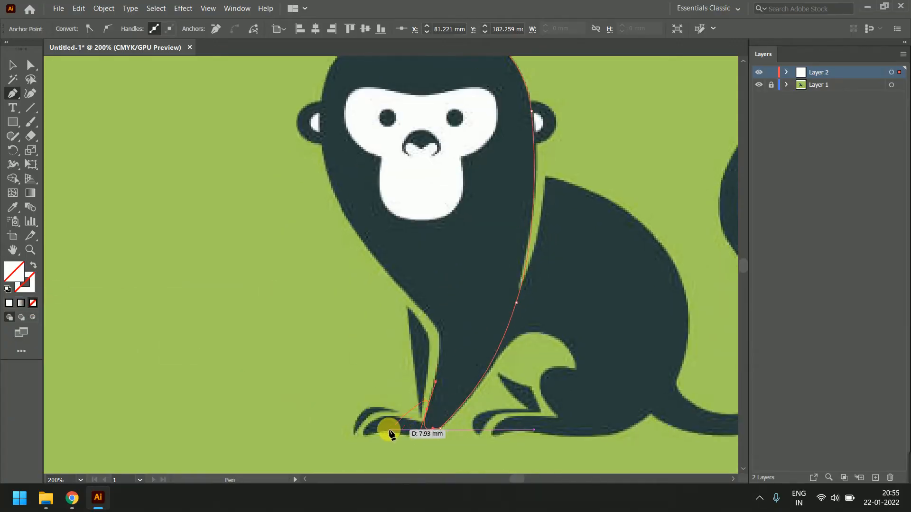
click(419, 437)
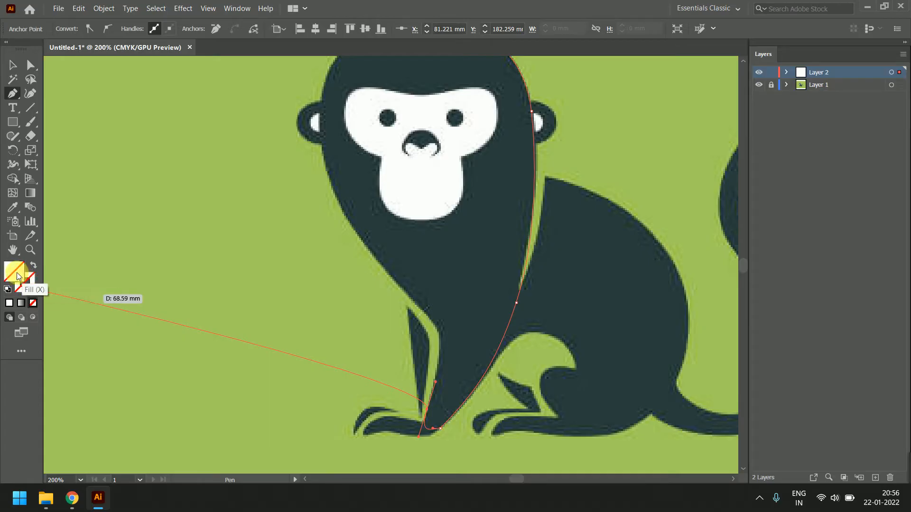
click(30, 280)
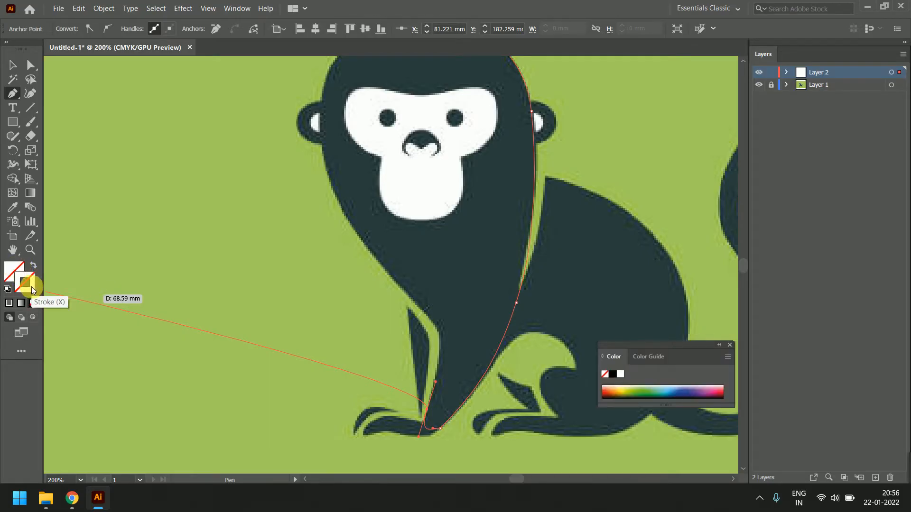
click(15, 271)
click(34, 304)
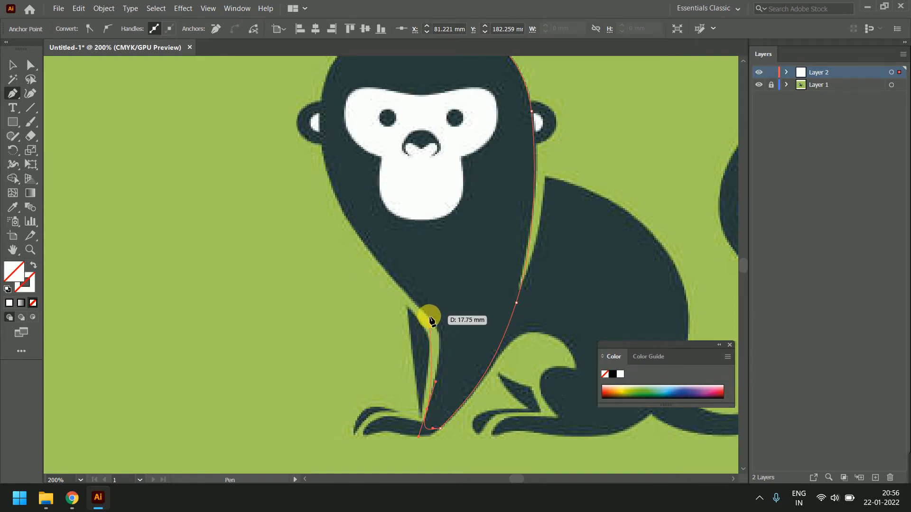
Extend the Pen path with curves up the front leg, the left edge of the chest and the head to the hair tuft's tip
drag(429, 316, 406, 292)
drag(323, 135, 315, 83)
drag(333, 163, 321, 166)
drag(412, 134, 497, 105)
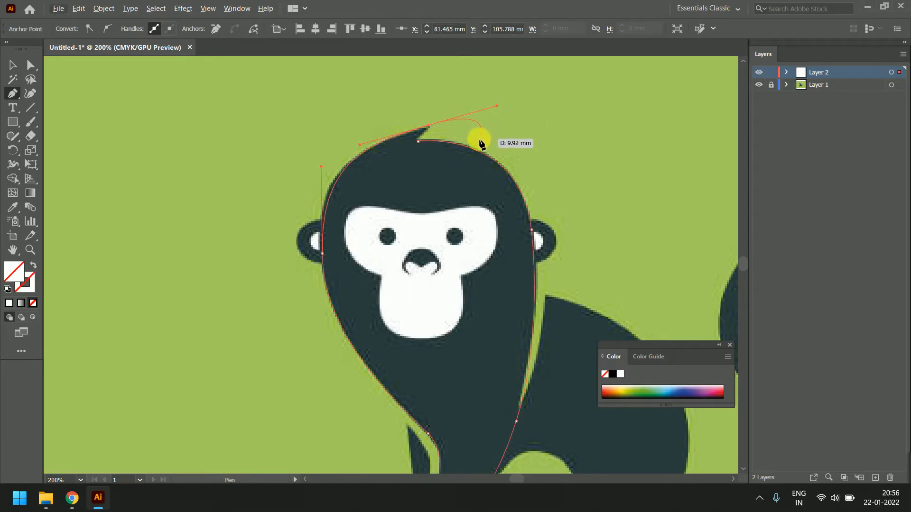
Finish the head-and-chest outline by closing the path from the hair tuft's tip to the tuft's base
drag(429, 127, 422, 145)
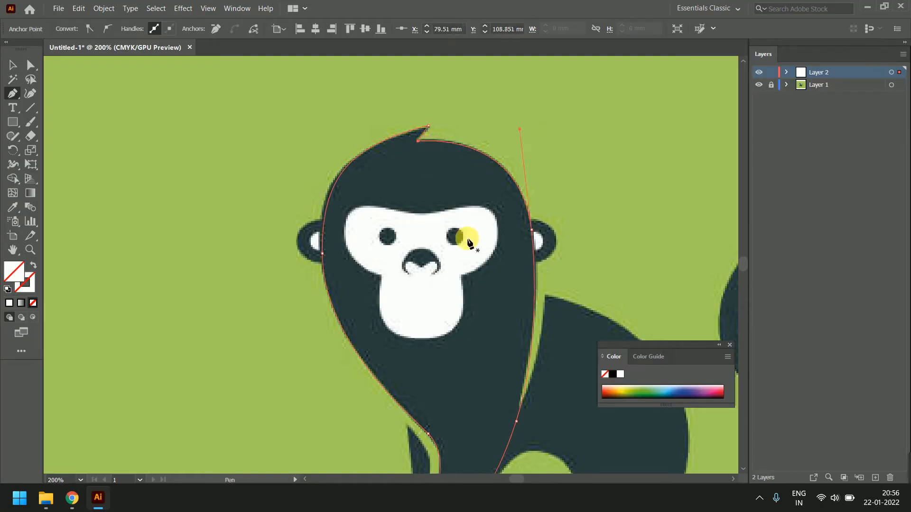
alt+scroll(468, 243, down, 2)
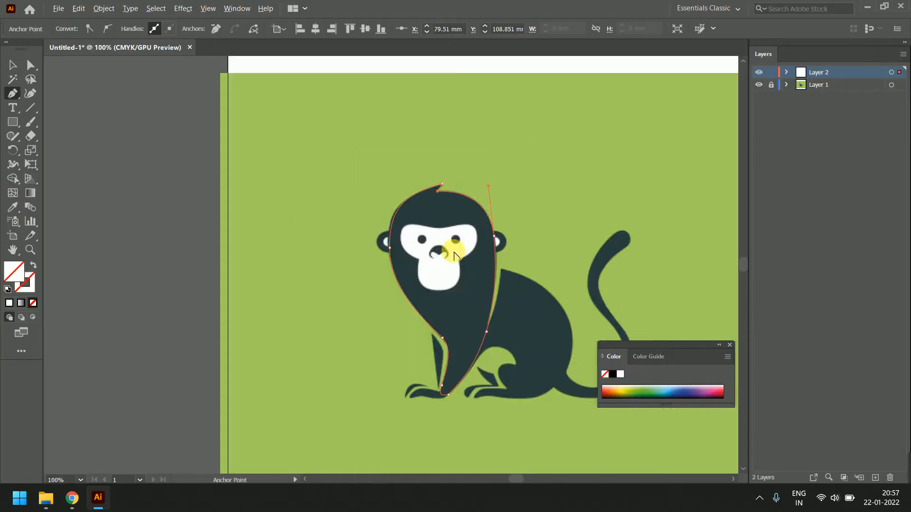
alt+scroll(454, 255, up, 1)
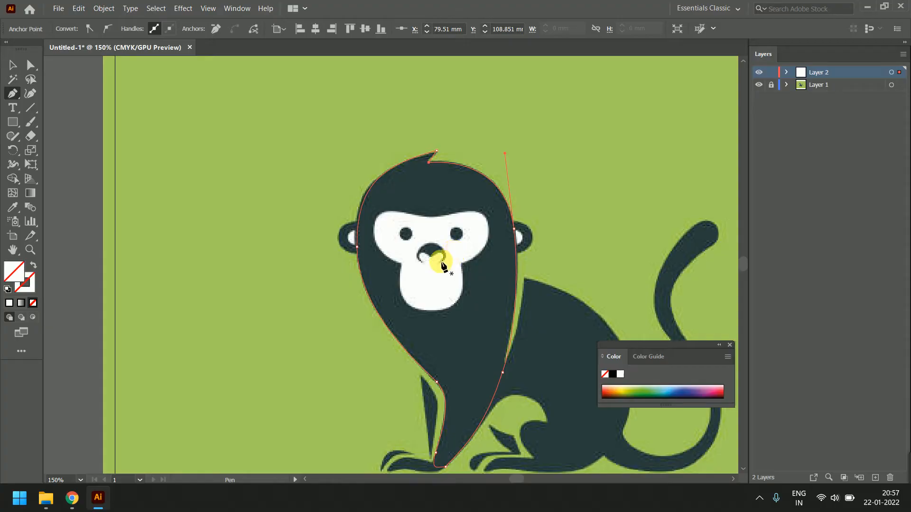
Start a new Pen path at the top of the back beside the neck gap and curve it down to the rump
drag(488, 360, 480, 236)
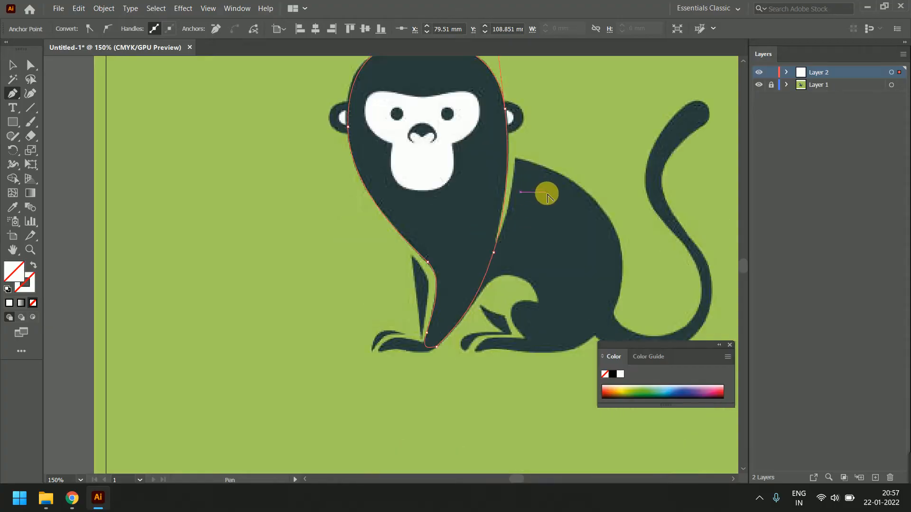
scroll(546, 194, up, 3)
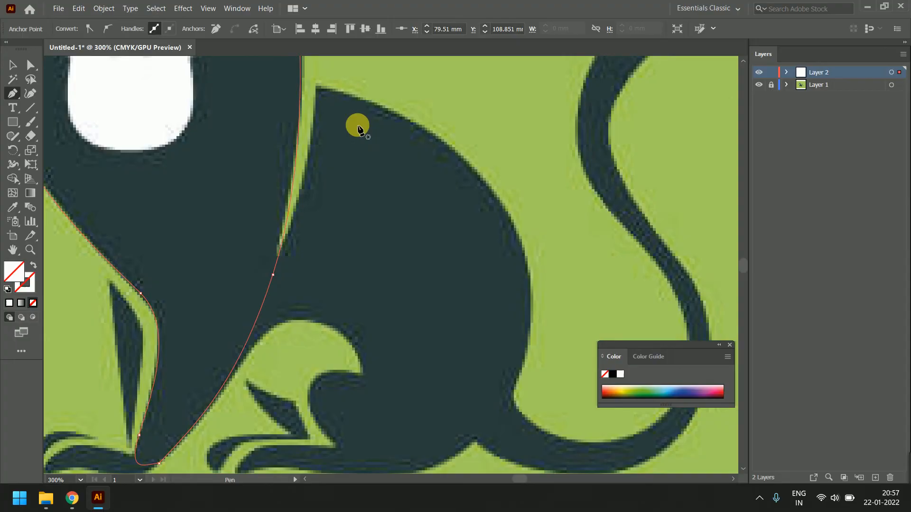
click(314, 86)
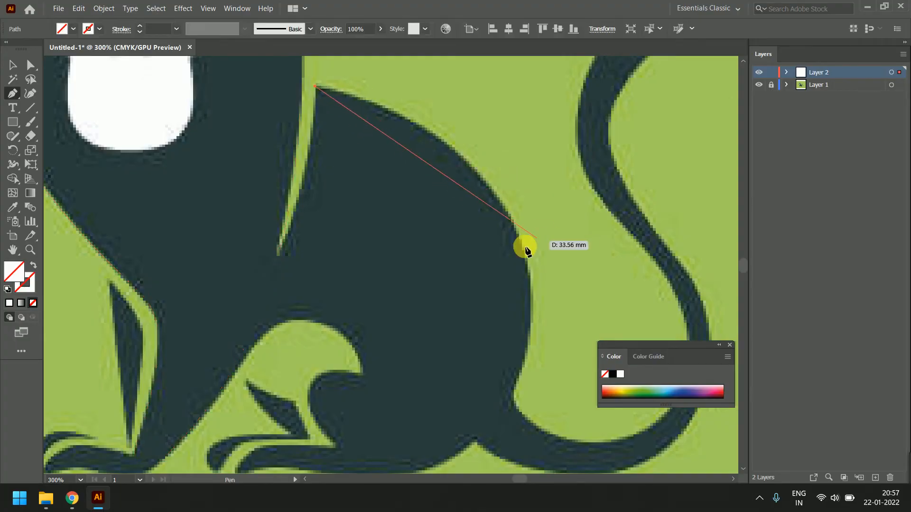
drag(467, 163, 524, 224)
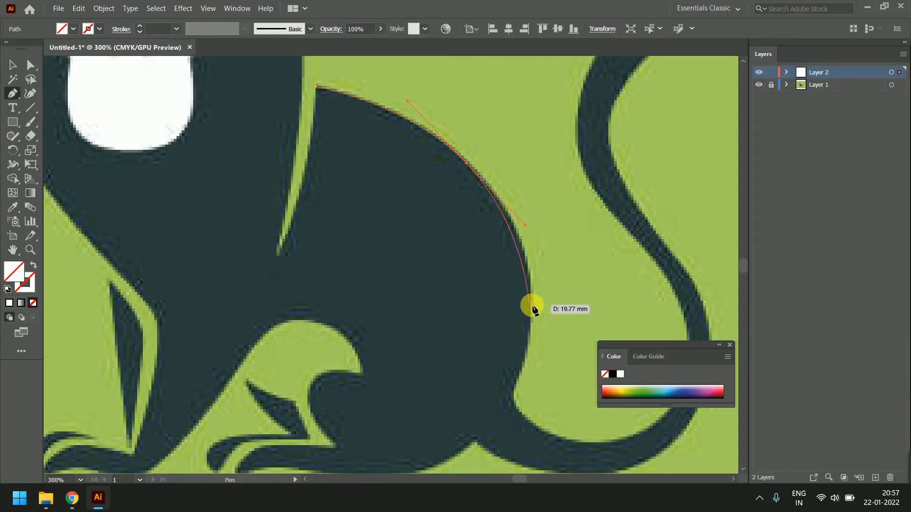
drag(530, 305, 531, 360)
drag(604, 268, 564, 353)
key(ctrl+z)
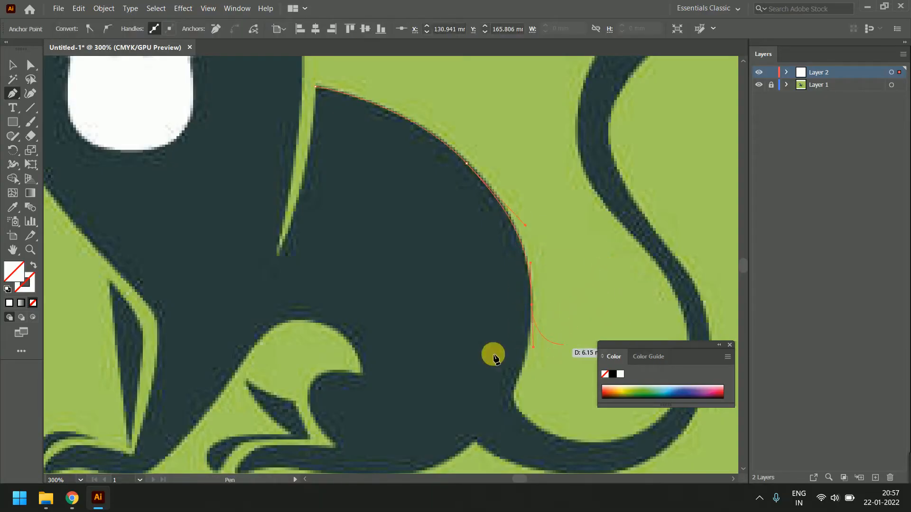
Reselect the open back path and resume drawing from its lower end on the rump with the Pen tool
click(12, 64)
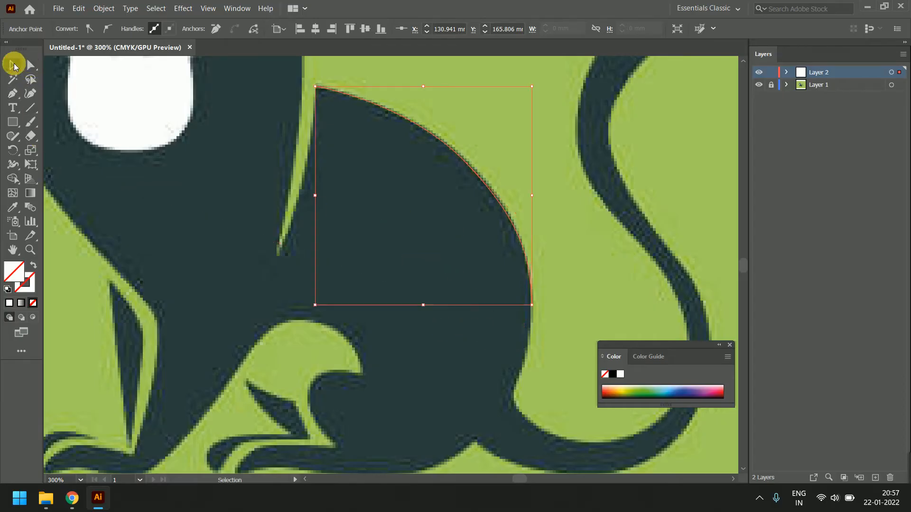
click(377, 270)
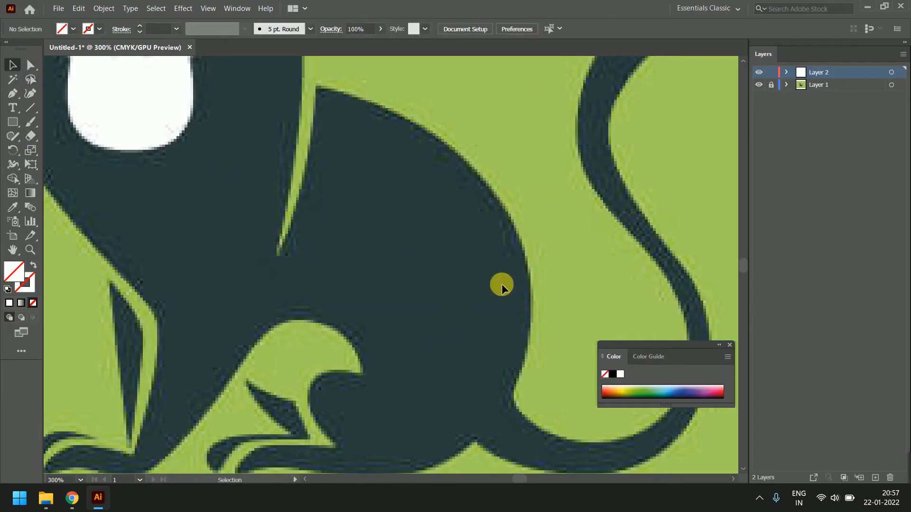
click(519, 235)
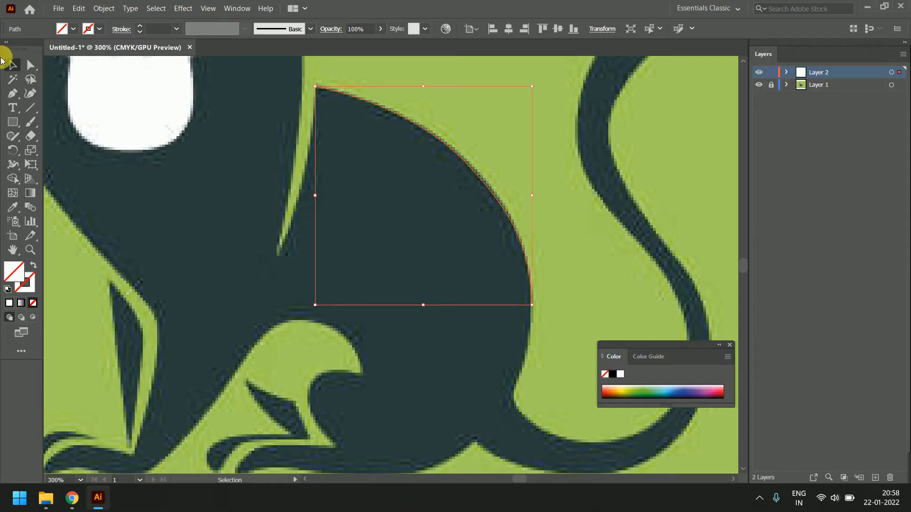
click(8, 99)
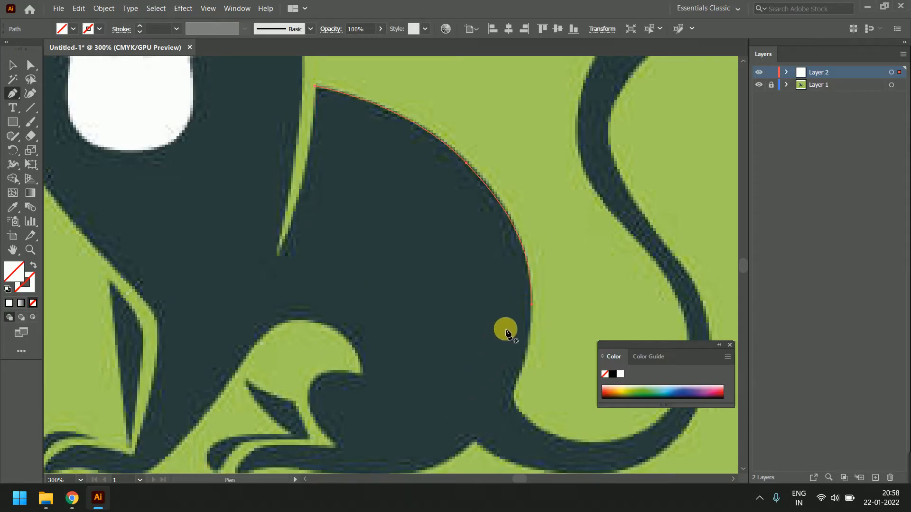
click(531, 304)
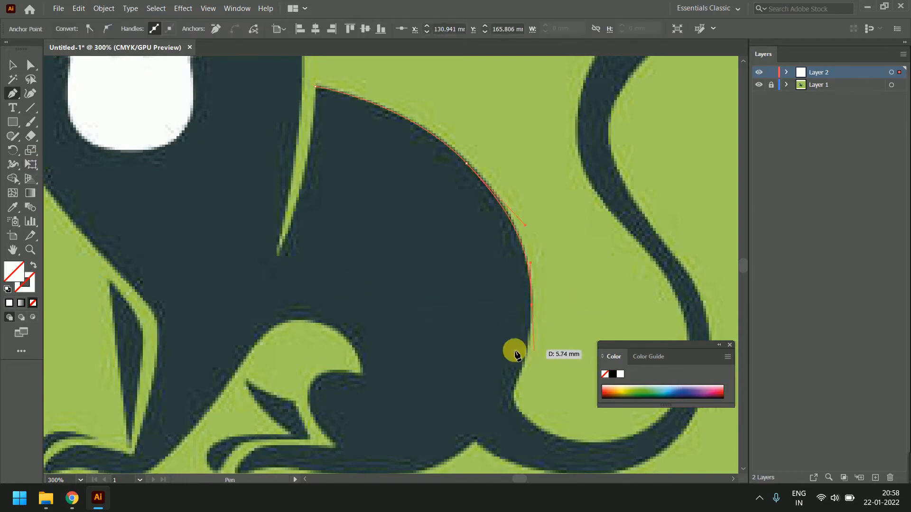
Curve the body path around the rump to the underside of the hind foot and align the outgoing handle with the sole
drag(469, 349, 537, 248)
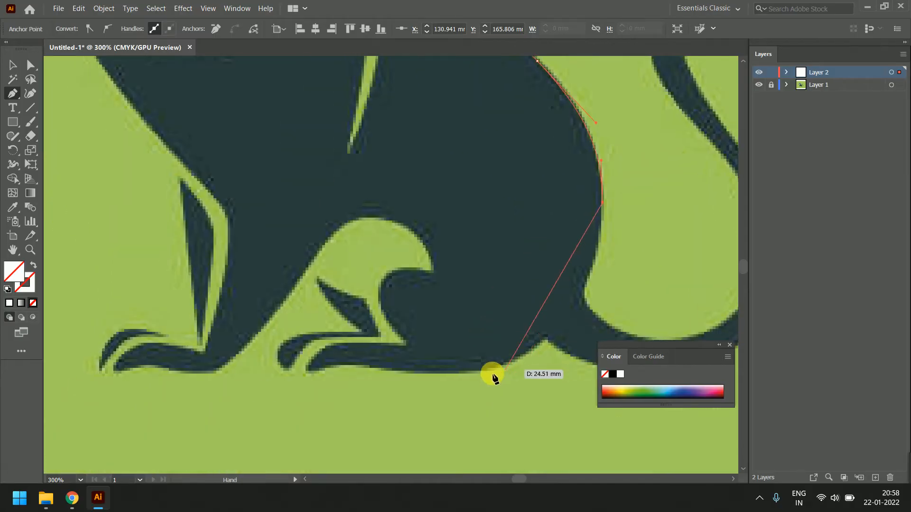
drag(489, 371, 369, 410)
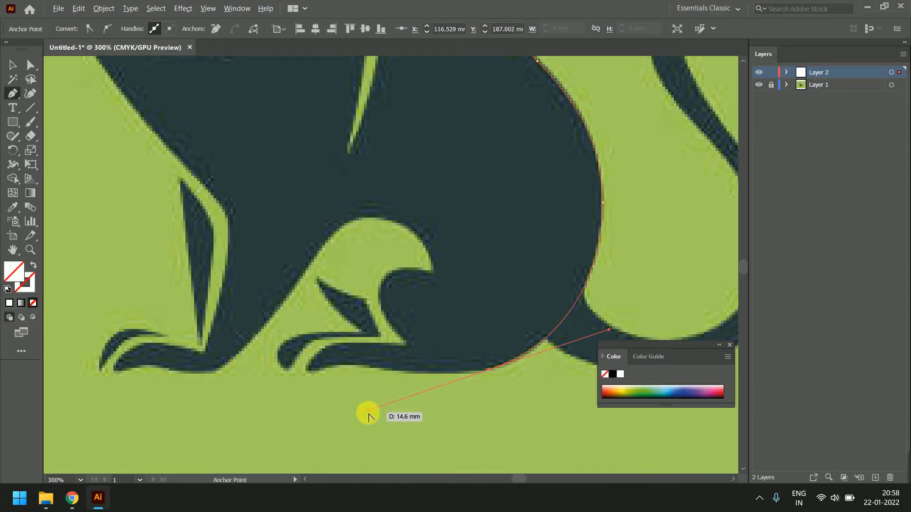
key(alt)
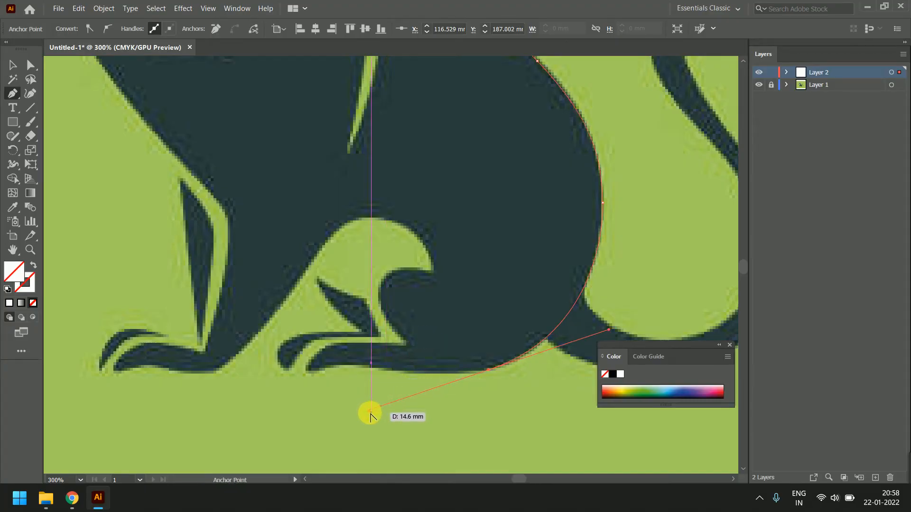
key(ctrl)
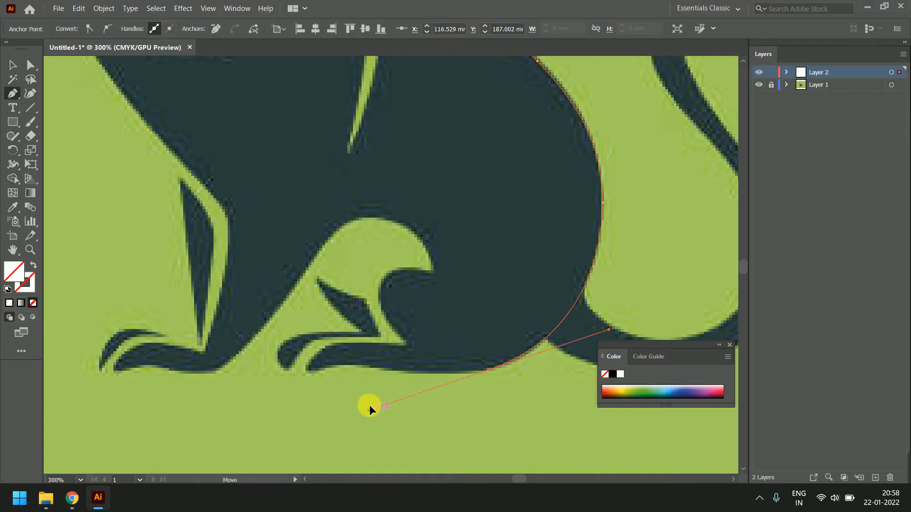
key(alt)
click(430, 370)
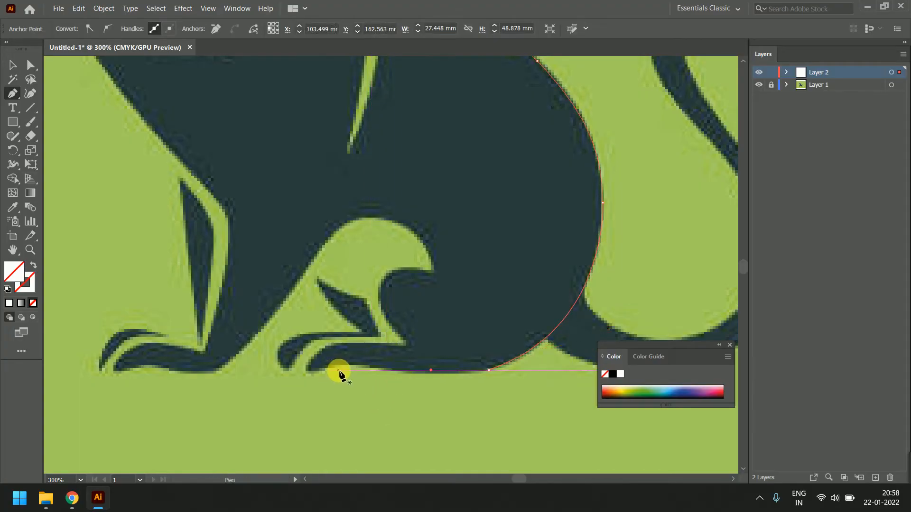
Extend the body path along the sole, around the toe tip, back over the foot and up around the hind knee
drag(366, 365, 352, 362)
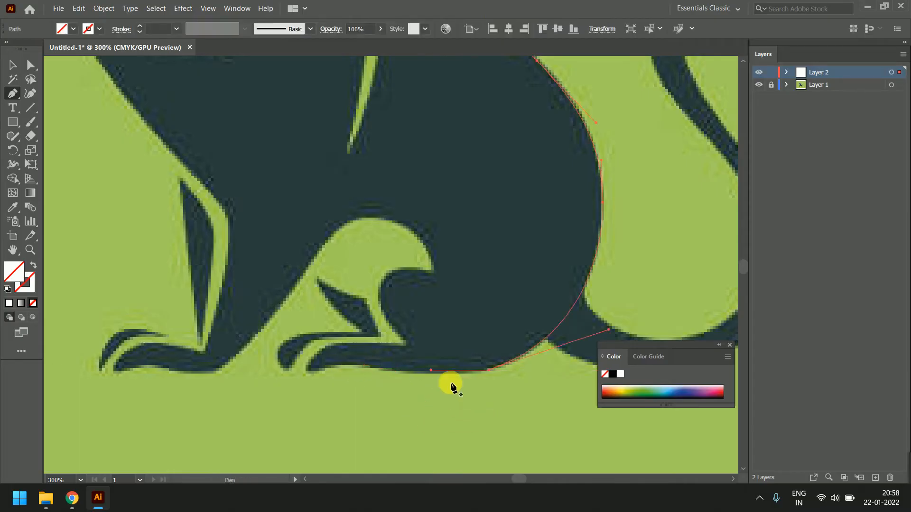
drag(490, 369, 311, 373)
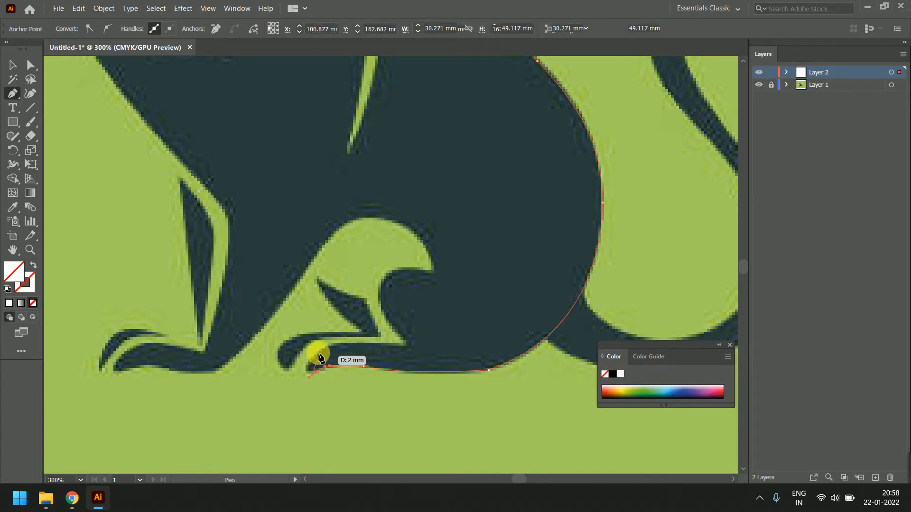
click(316, 357)
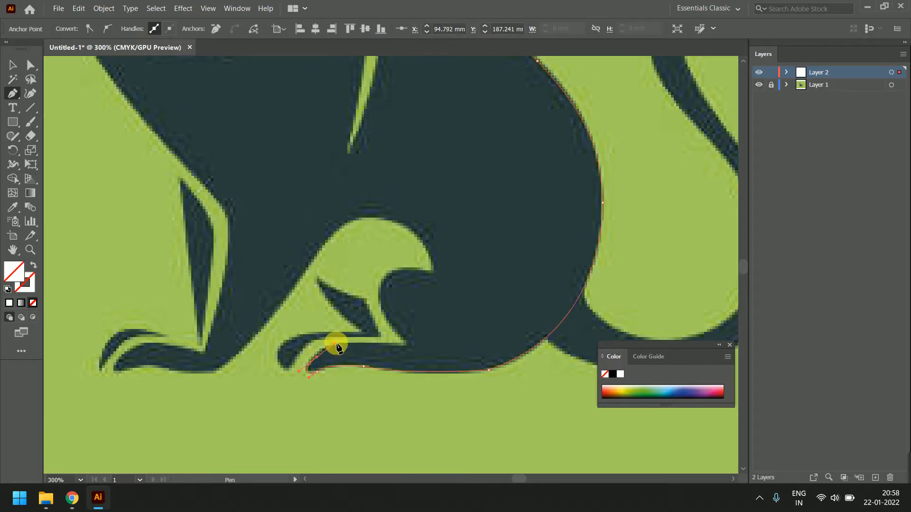
drag(366, 346, 409, 343)
drag(383, 285, 431, 258)
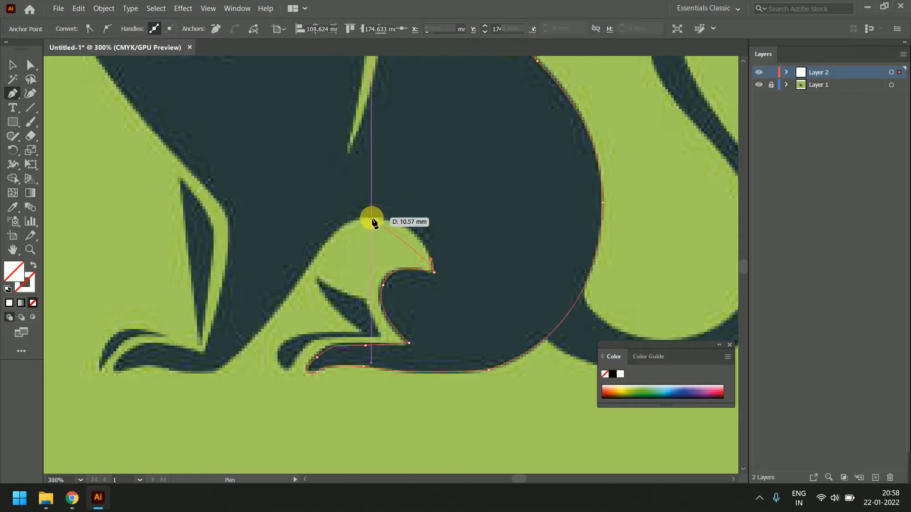
Continue the body path over the belly arch, down its front slope and to a corner point inside the front leg
drag(371, 218, 324, 221)
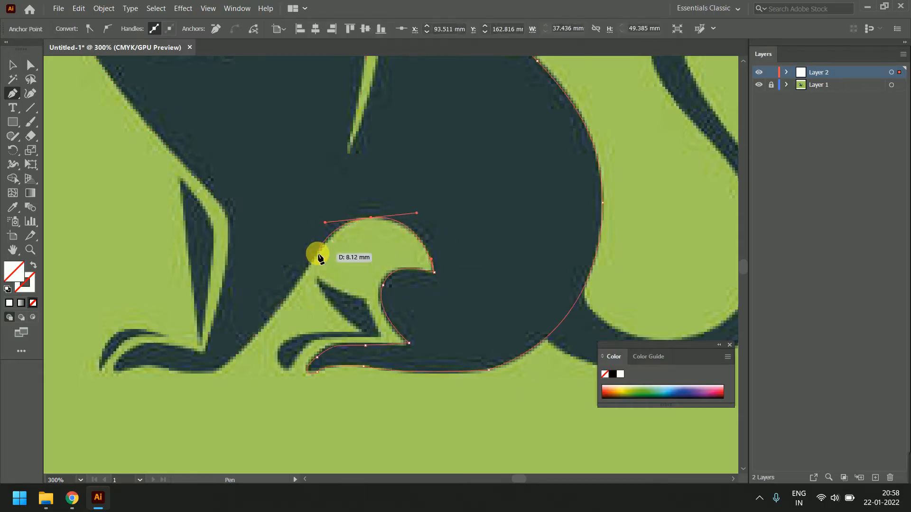
drag(309, 267, 300, 283)
click(264, 296)
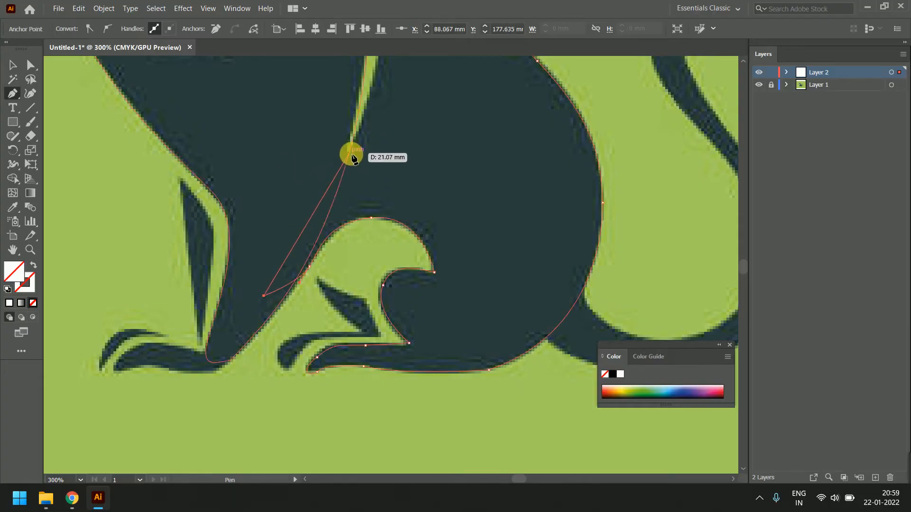
Close the body path at the top of the back, curving the last segment along the gap beside the neck
scroll(401, 170, up, 5)
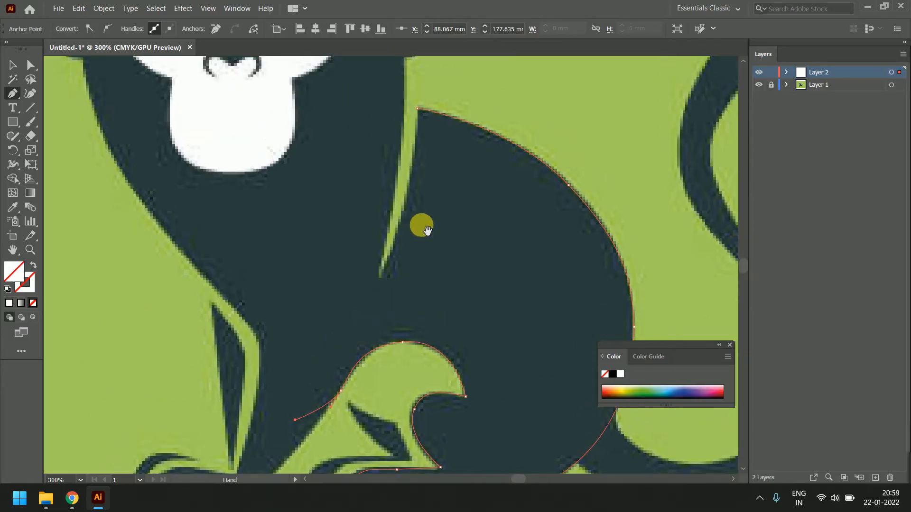
drag(417, 109, 388, 98)
scroll(396, 76, up, 5)
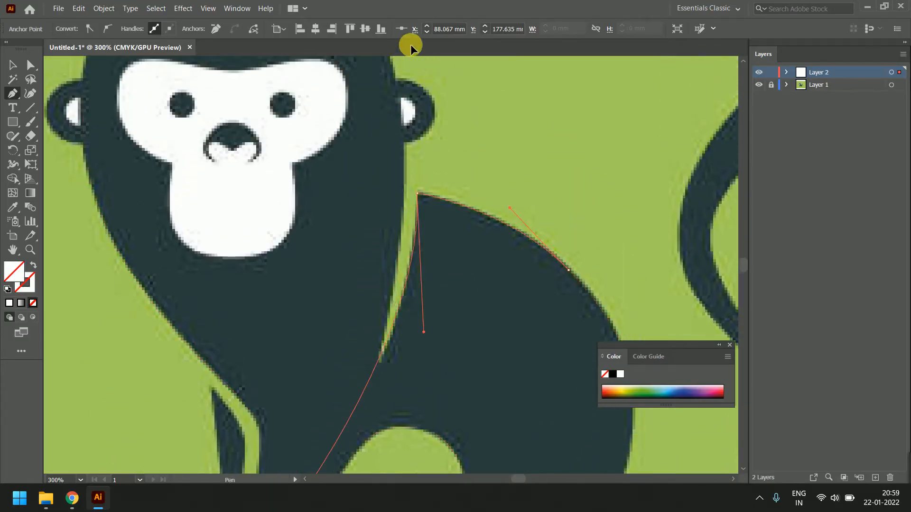
scroll(414, 66, up, 1)
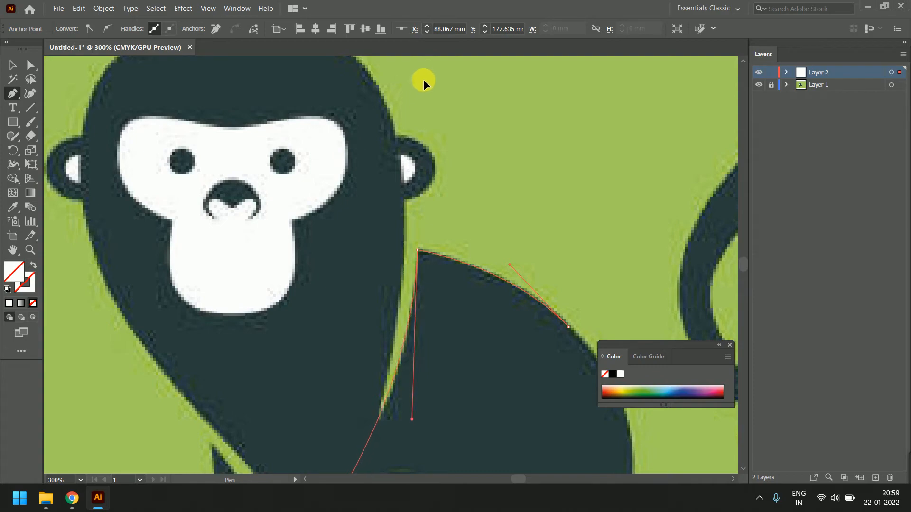
scroll(429, 171, down, 2)
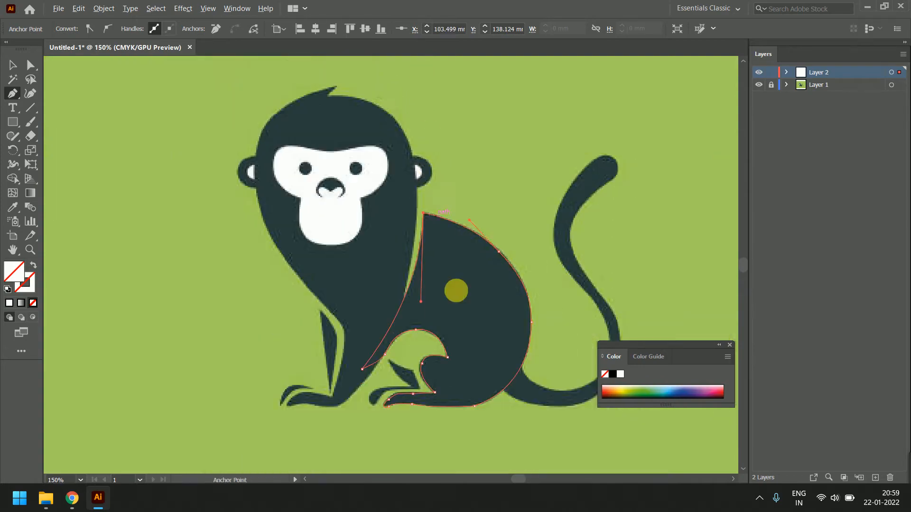
Deselect the body path and select both traced outlines to check them against the reference monkey
click(12, 66)
click(432, 352)
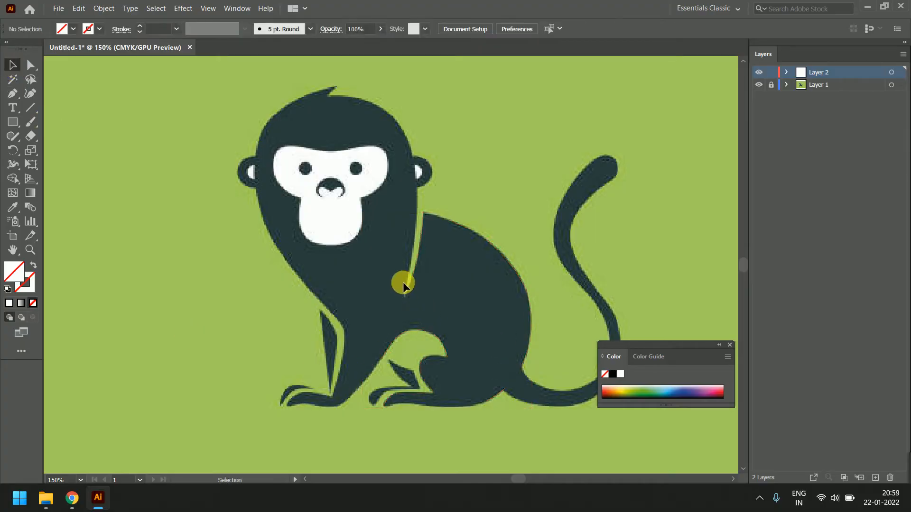
click(408, 259)
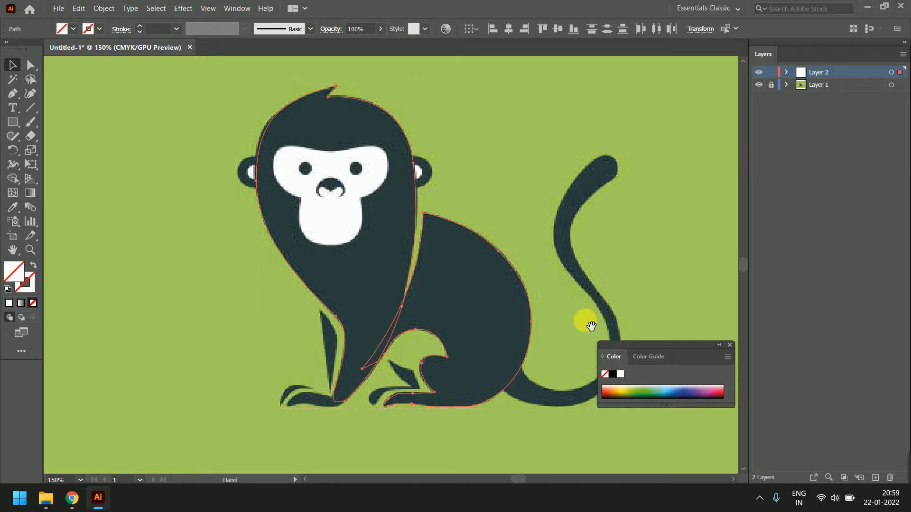
Start the tail path inside the monkey's rump and curve it along the inner edge of the tail's lower bend
drag(588, 322, 452, 258)
scroll(415, 314, up, 2)
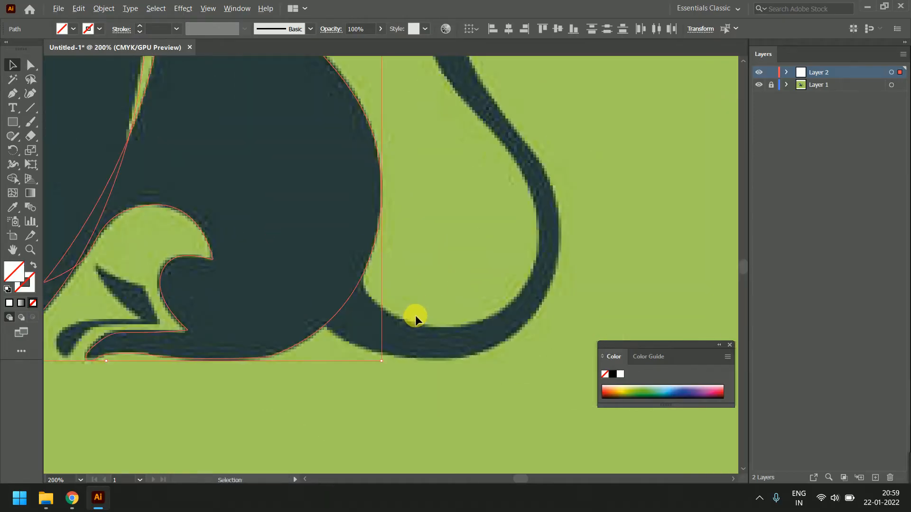
drag(415, 315, 386, 281)
click(12, 93)
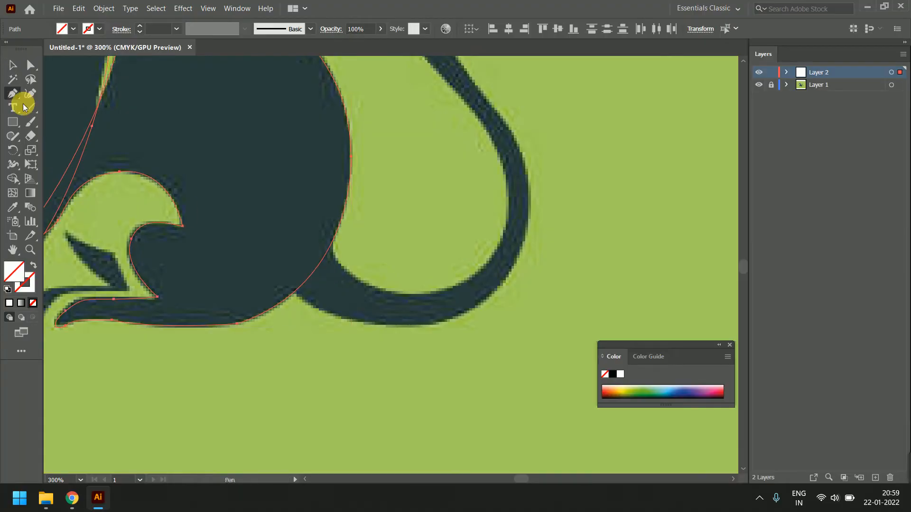
click(335, 195)
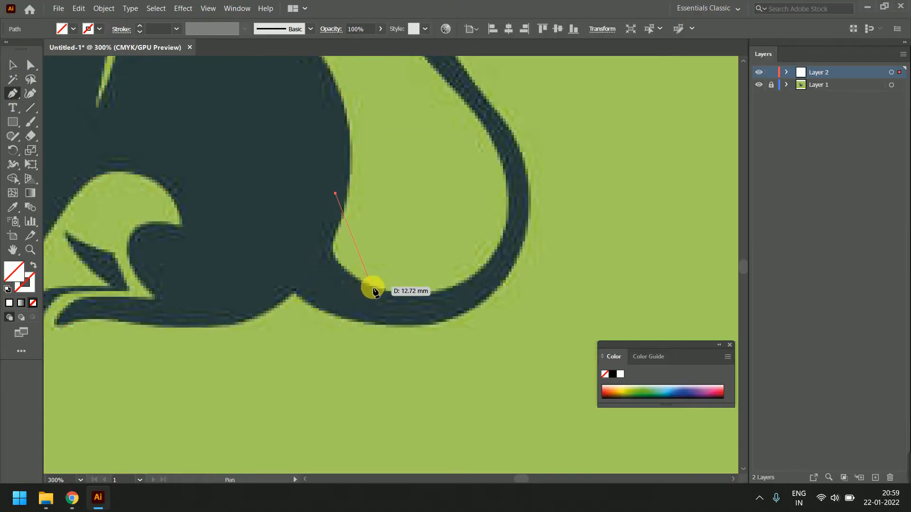
drag(373, 287, 442, 317)
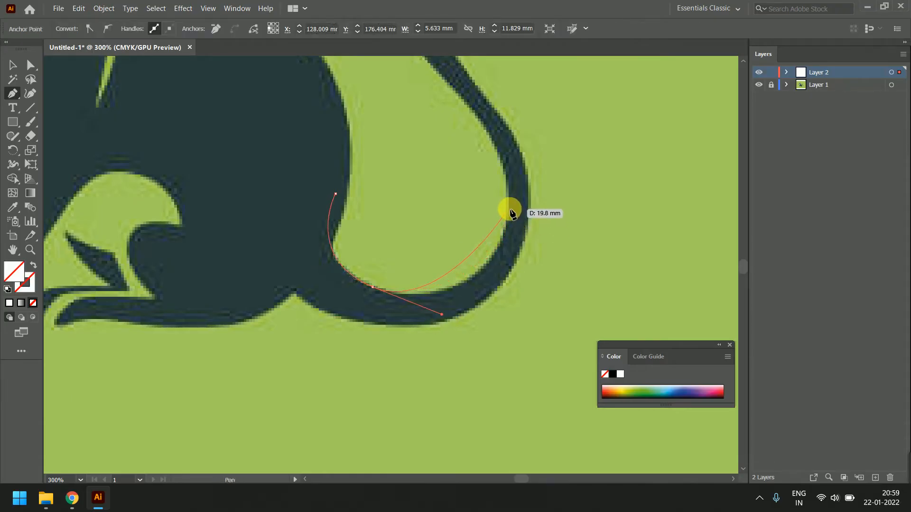
drag(511, 209, 588, 295)
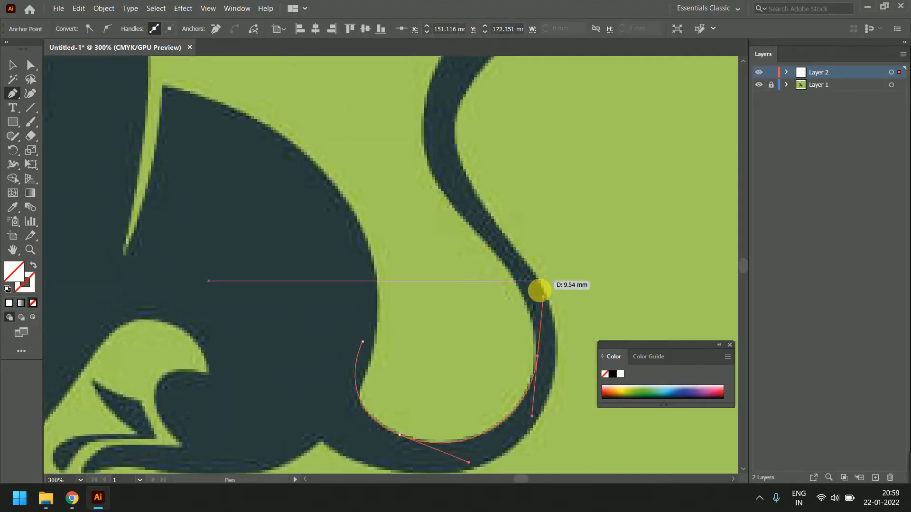
Continue the tail path up the body-facing edge, through the narrow middle and along the upper curve towards the tip
drag(545, 297, 534, 291)
drag(476, 230, 457, 222)
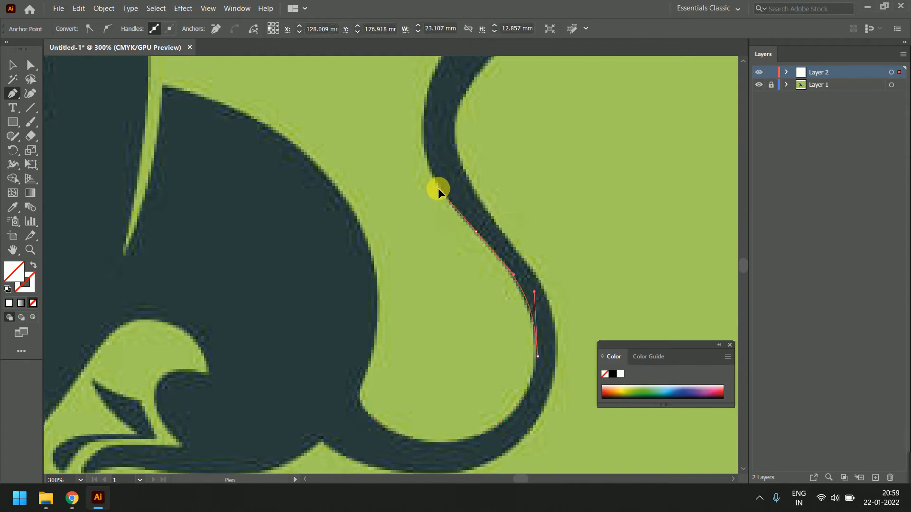
drag(438, 189, 438, 188)
drag(479, 124, 487, 260)
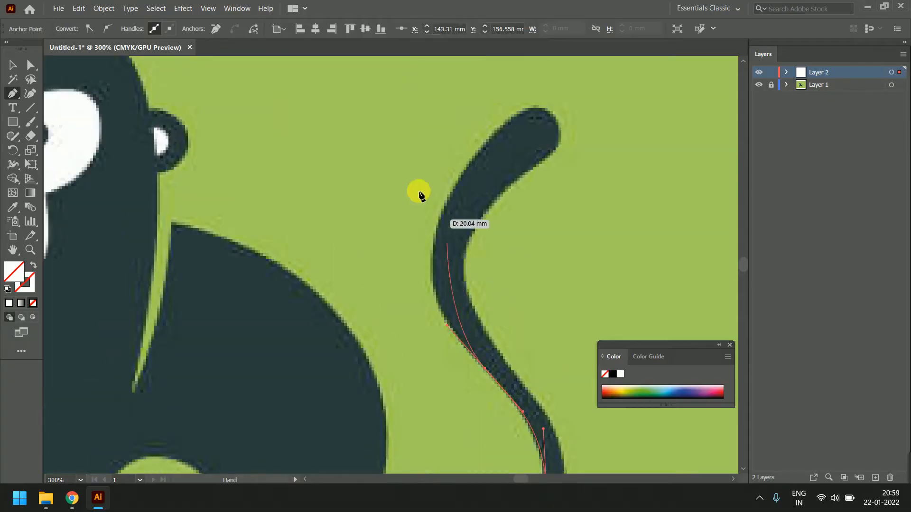
drag(456, 186, 507, 93)
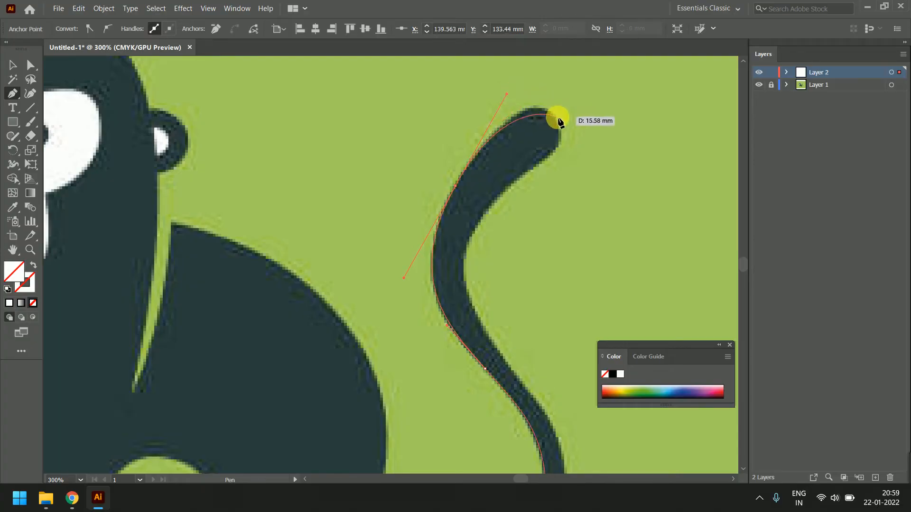
Carry the tail path around the rounded tip and down the outer edge to the narrow middle section
drag(558, 121, 563, 141)
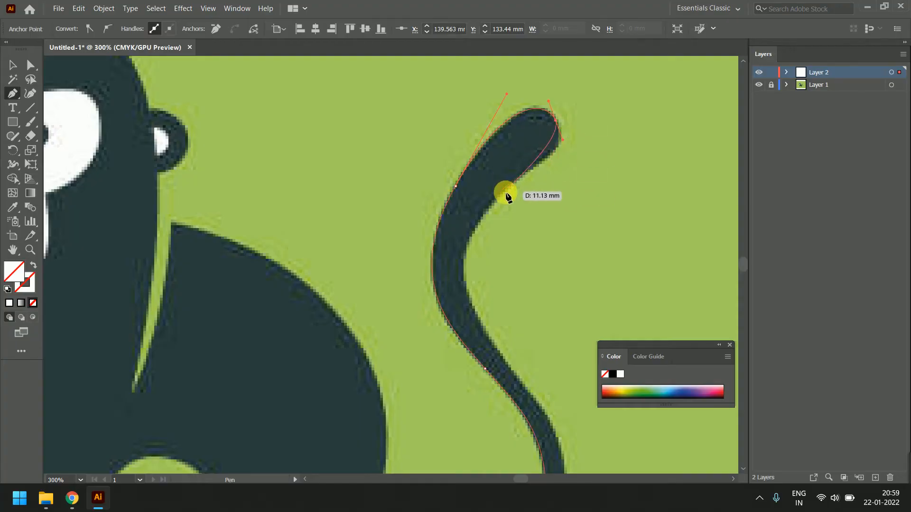
drag(465, 246, 495, 188)
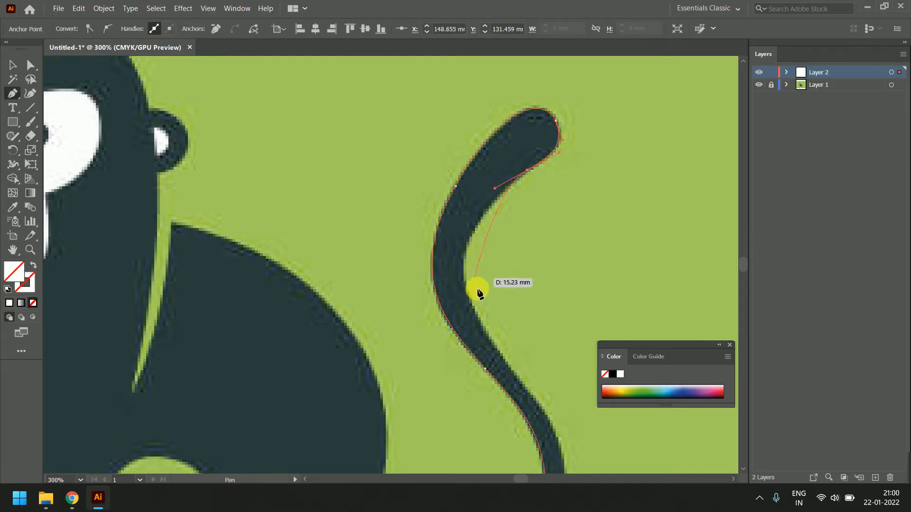
drag(480, 317, 528, 376)
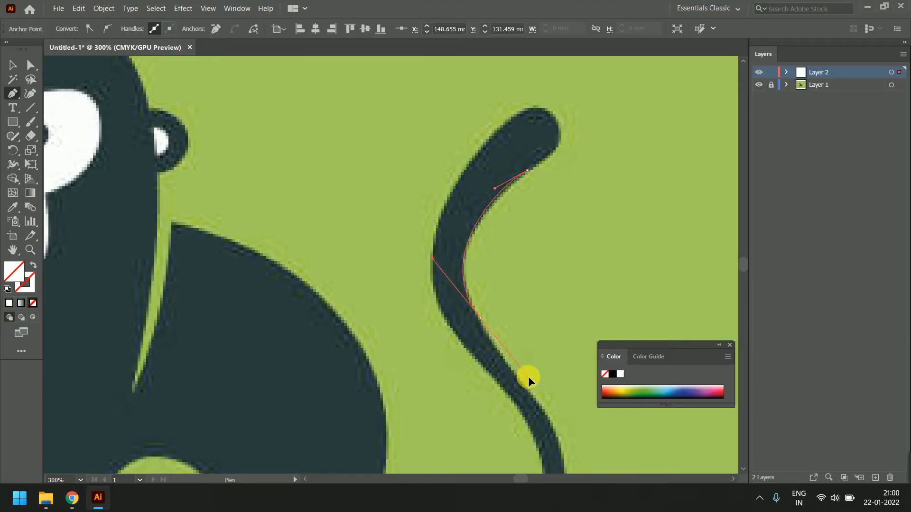
drag(545, 408, 475, 238)
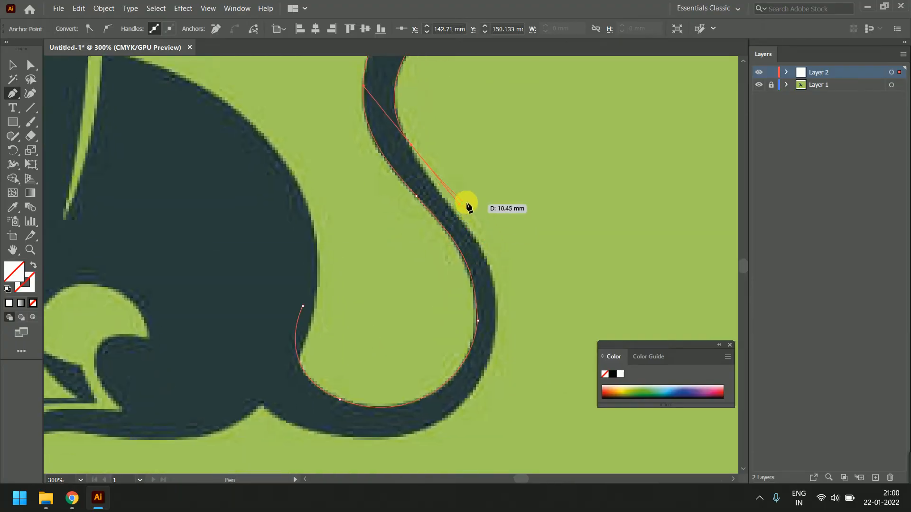
drag(460, 205, 430, 179)
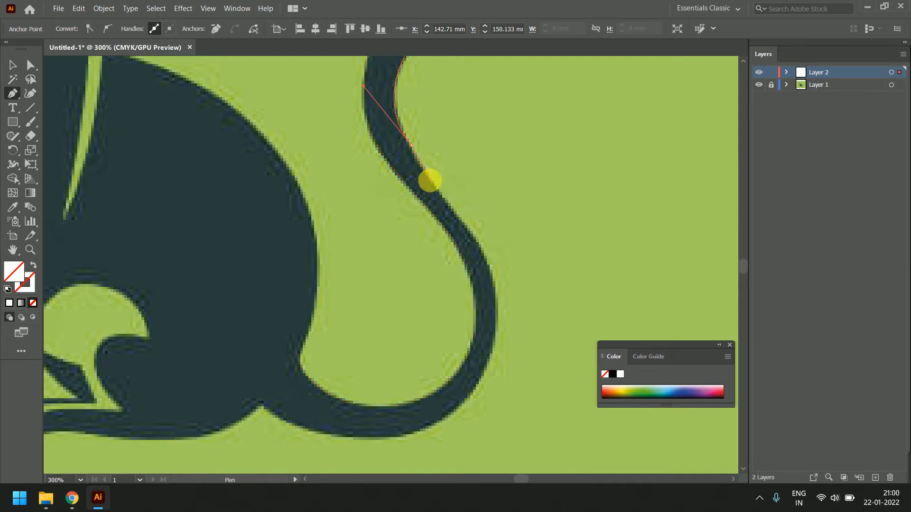
Extend the tail path around the outer lower bend, back into the rump, and close it at its starting point
drag(497, 309, 497, 382)
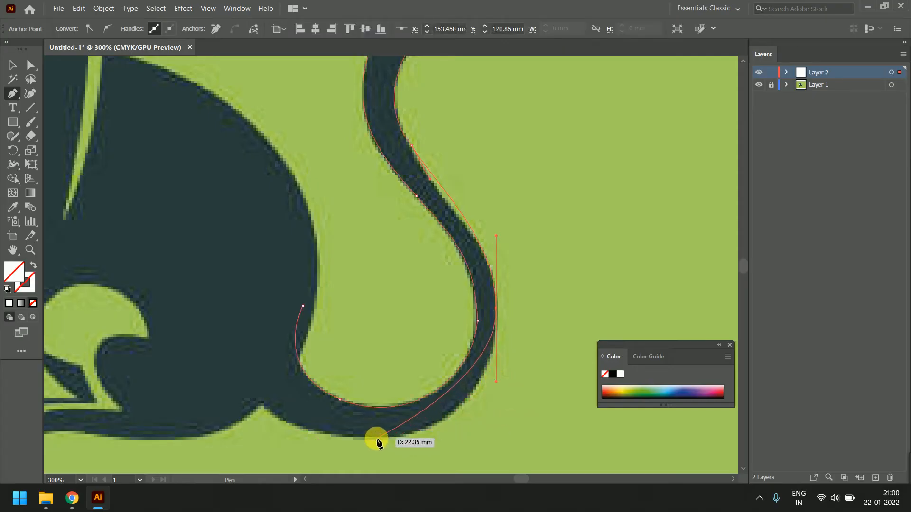
mouse_move(374, 438)
mouse_down()
mouse_move(294, 432)
mouse_move(303, 433)
mouse_up()
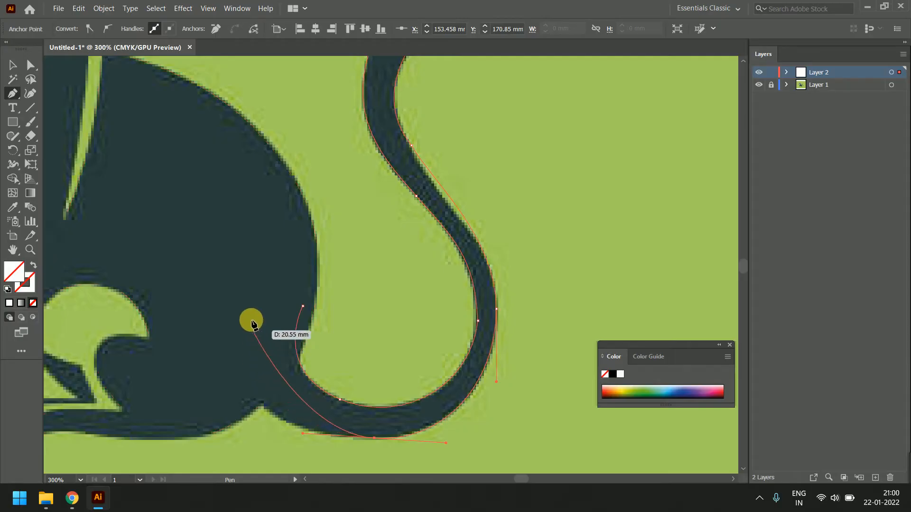
drag(230, 344, 211, 260)
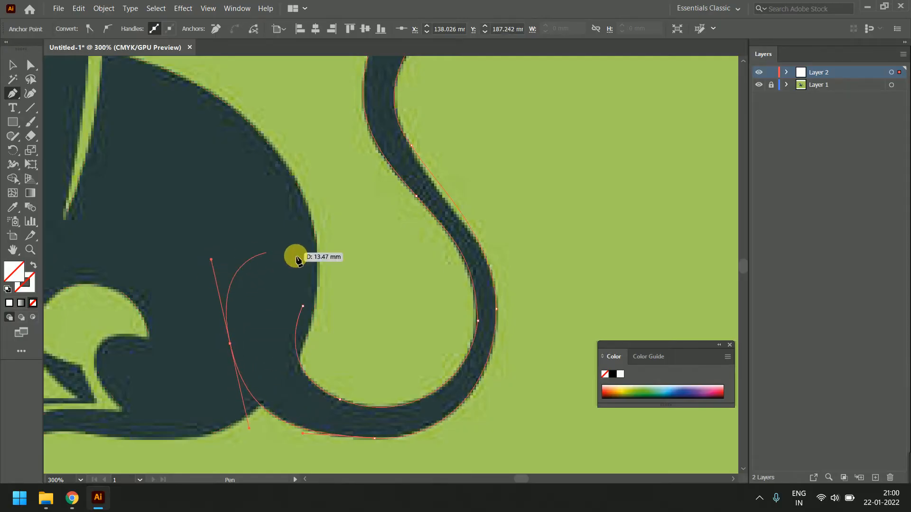
click(302, 306)
scroll(386, 249, down, 2)
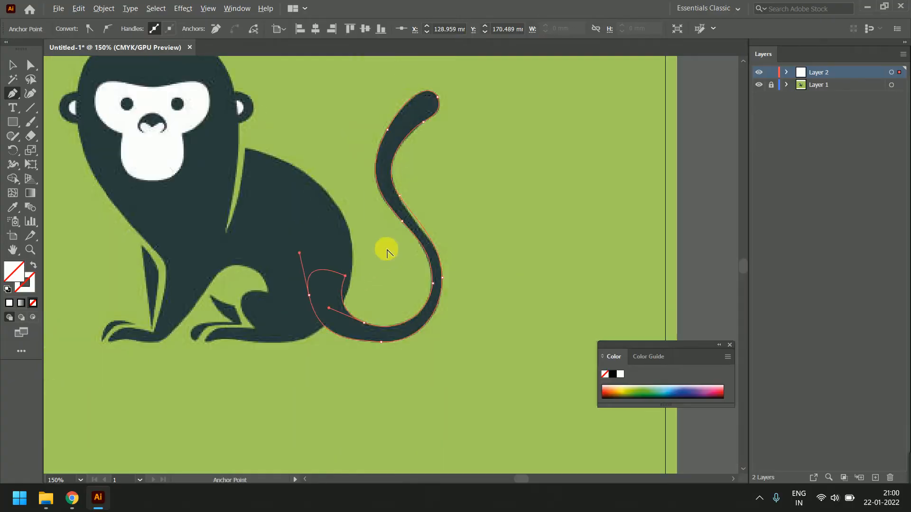
Select the head outline to check the traced paths against the reference monkey
drag(291, 240, 429, 219)
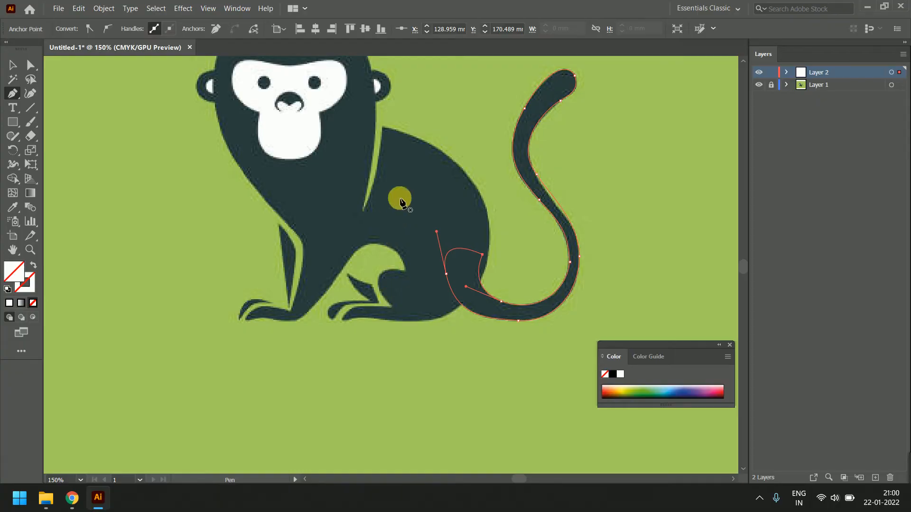
scroll(399, 199, up, 3)
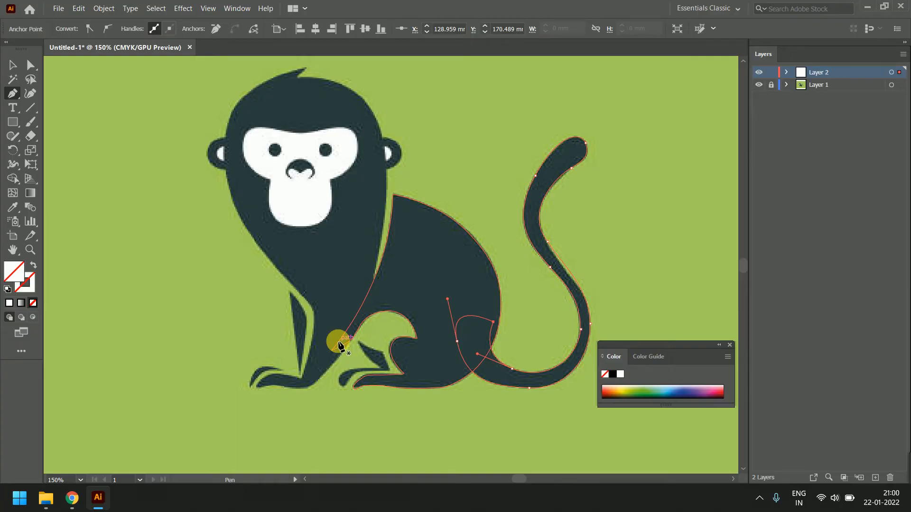
click(13, 65)
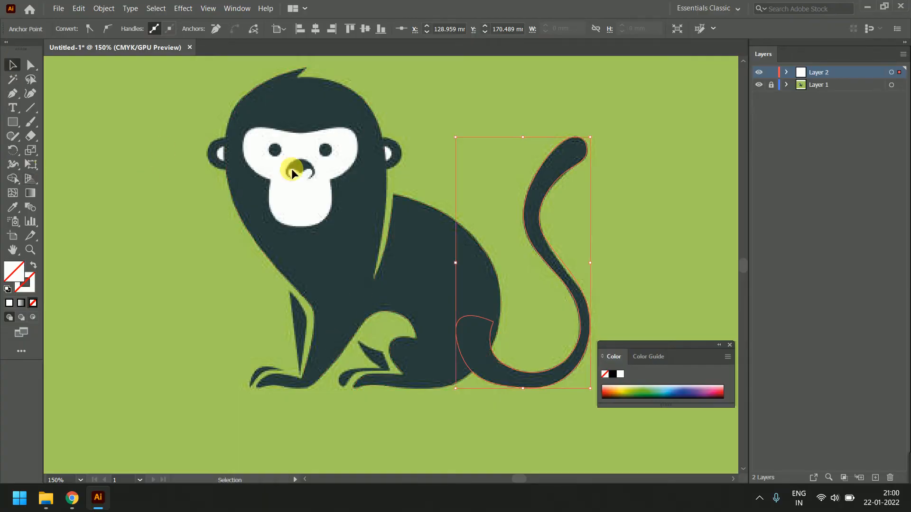
click(376, 112)
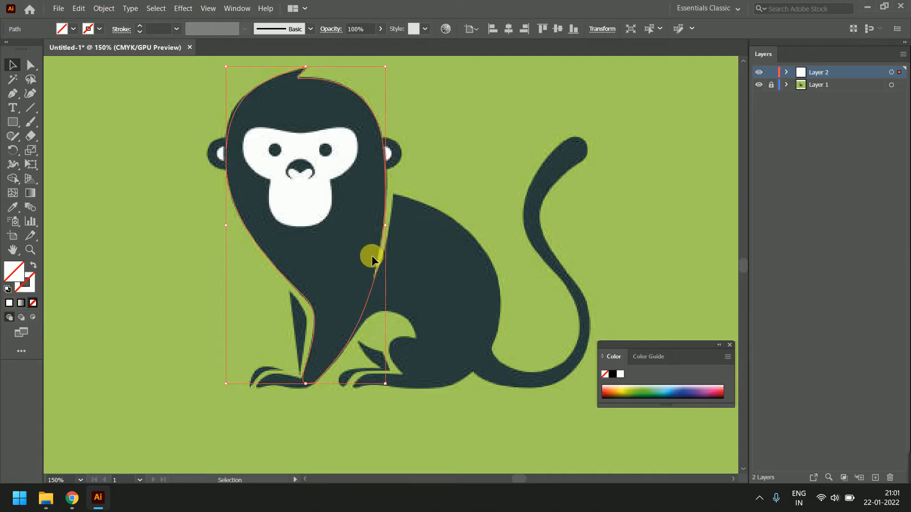
Deselect the head outline and start a far hind leg path from the knee point, down the shin and around the toe
scroll(327, 385, up, 2)
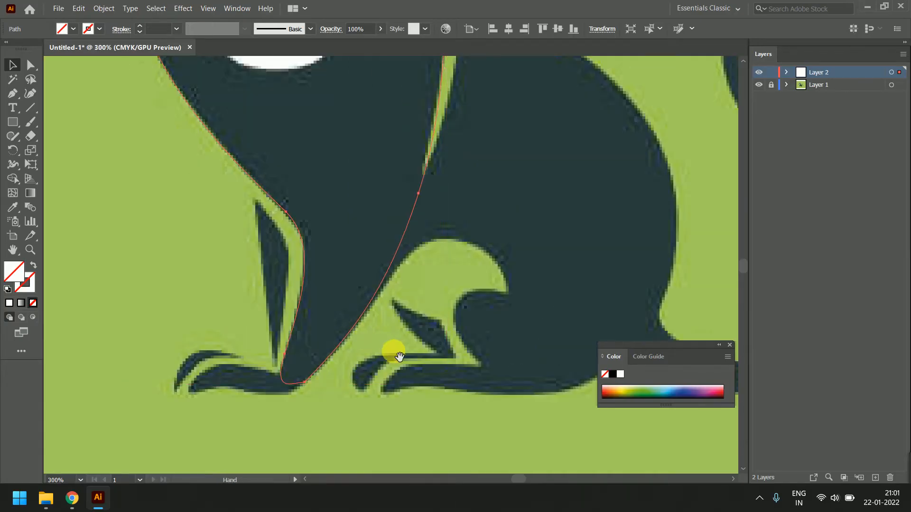
scroll(390, 350, down, 2)
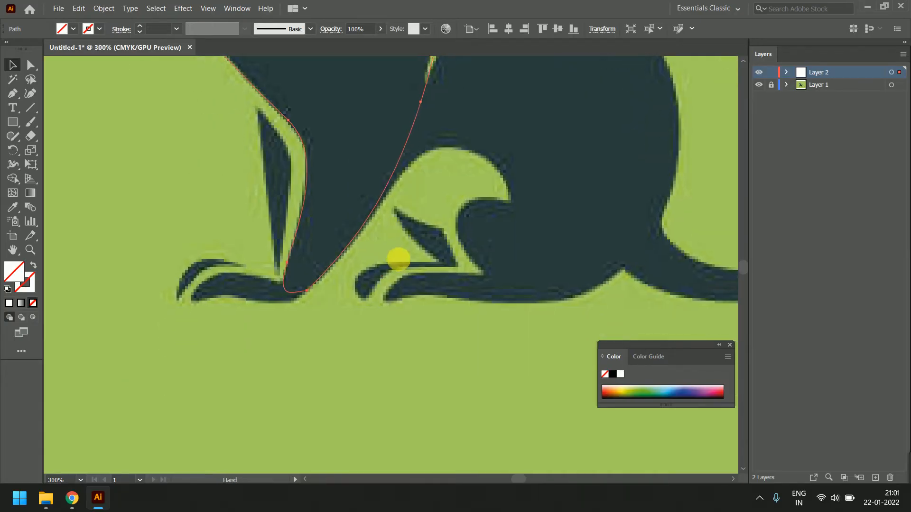
click(476, 259)
click(12, 96)
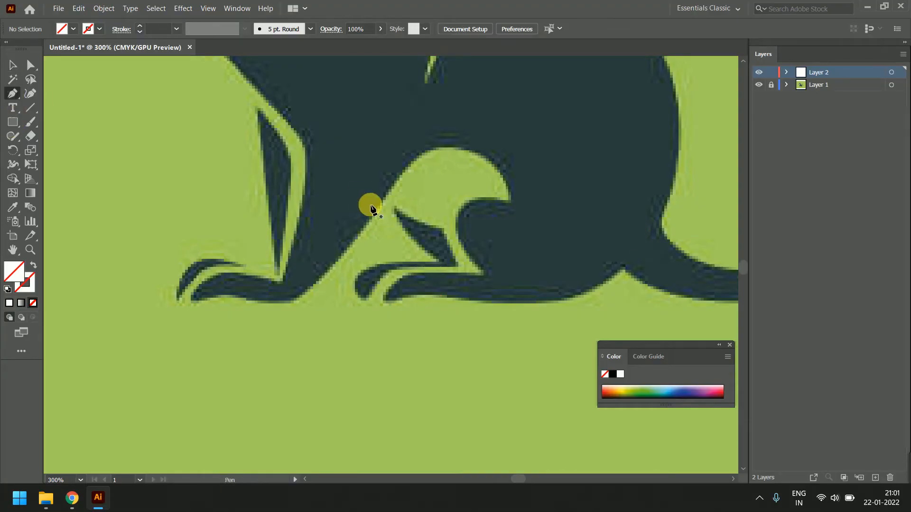
click(396, 209)
drag(437, 260, 410, 264)
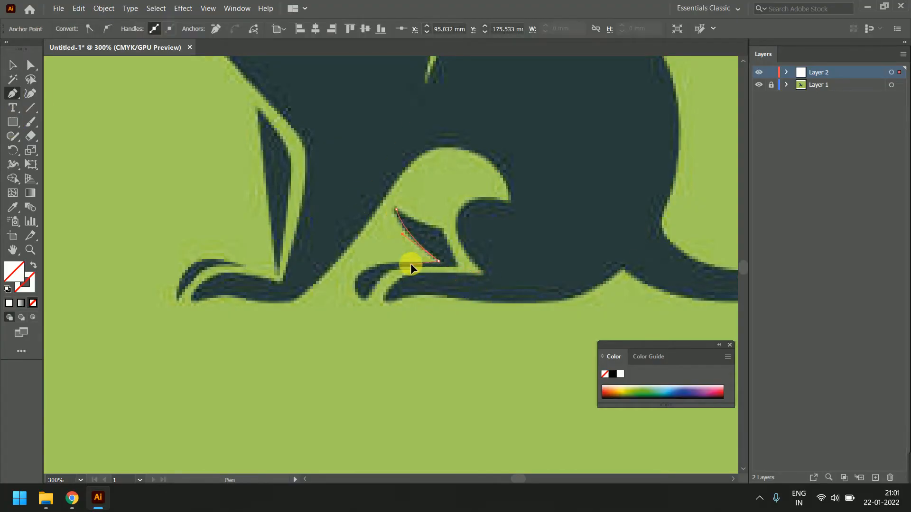
drag(373, 311, 390, 339)
Trace the underside of the far hind foot to the heel, close the path at the knee point and adjust its upper corner
drag(414, 267, 452, 267)
click(461, 268)
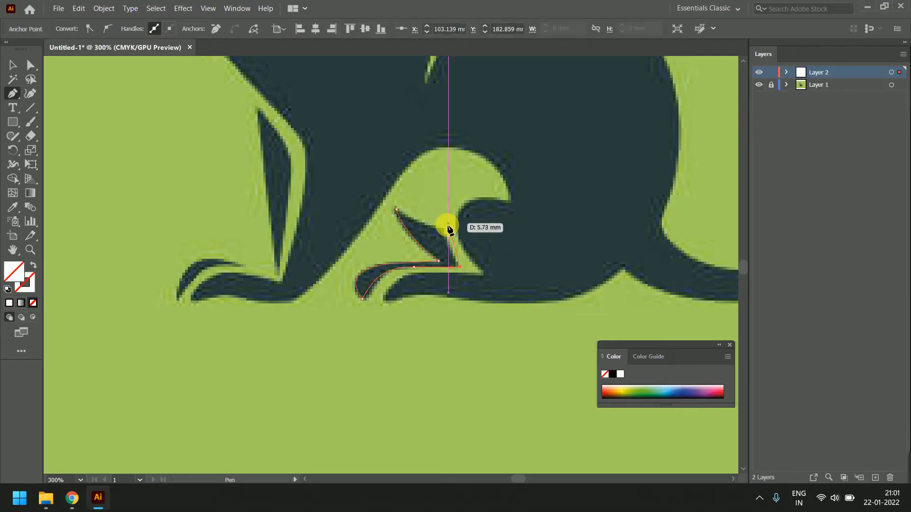
drag(443, 229, 390, 204)
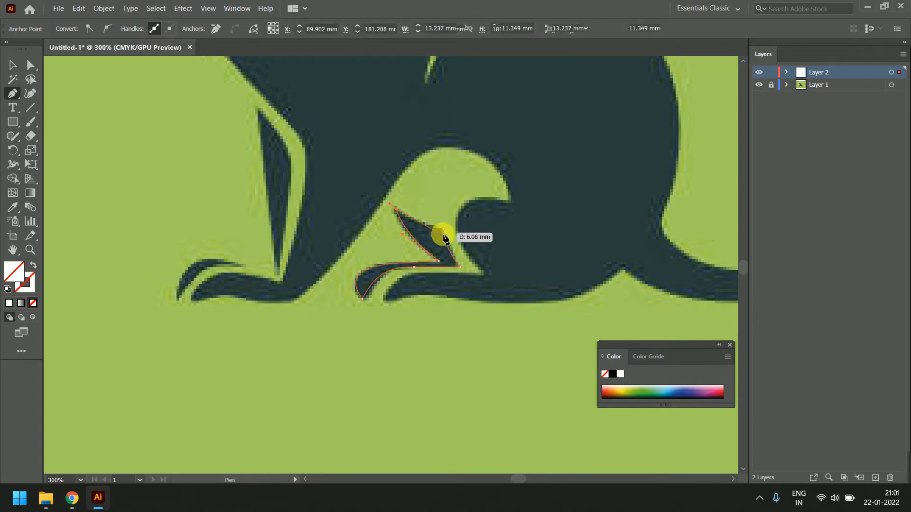
drag(443, 229, 472, 230)
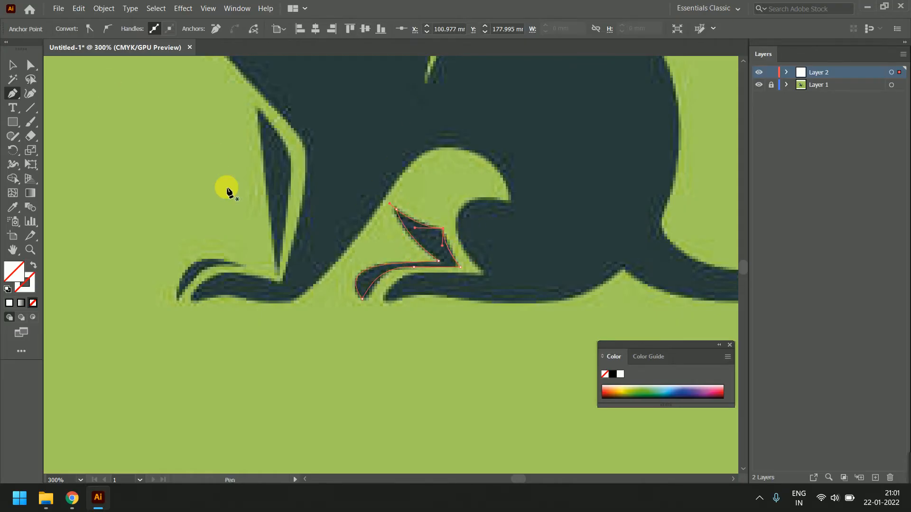
Trace the narrow far front leg as a separate closed path, curving its edge beside the near front leg
drag(244, 179, 299, 201)
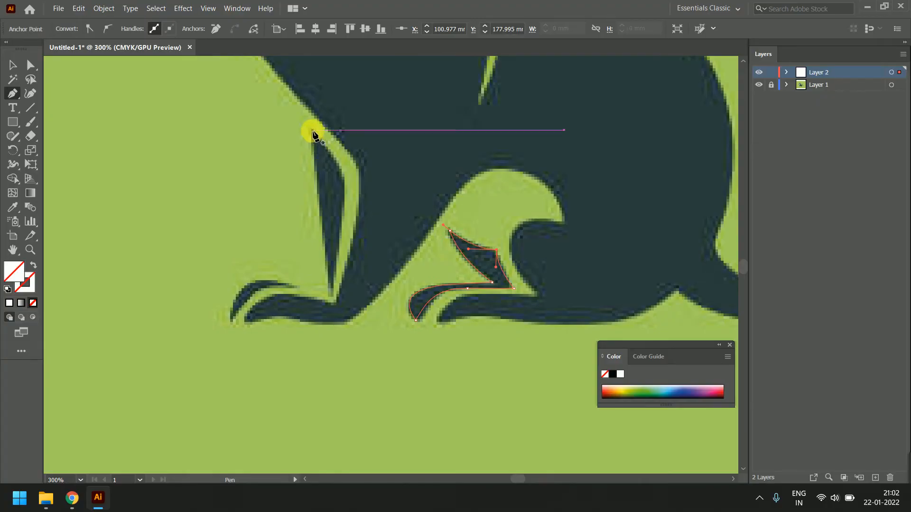
click(312, 131)
click(332, 293)
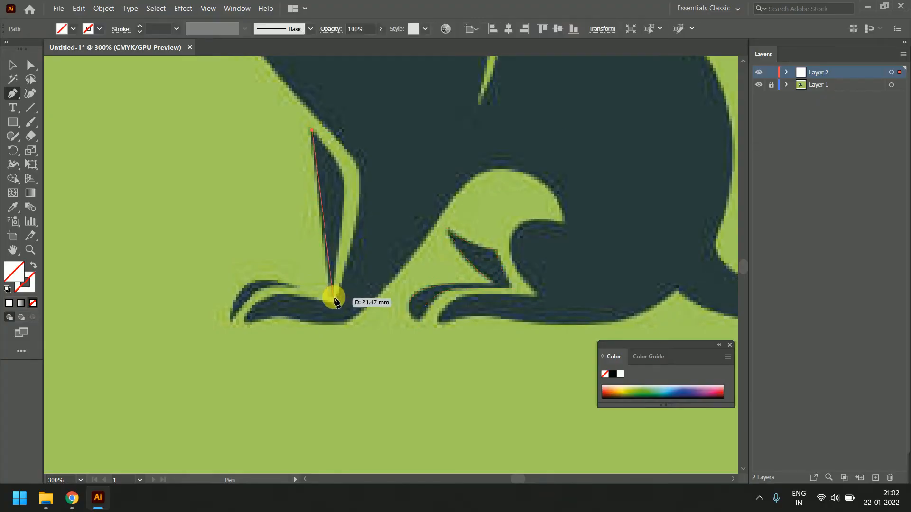
click(343, 211)
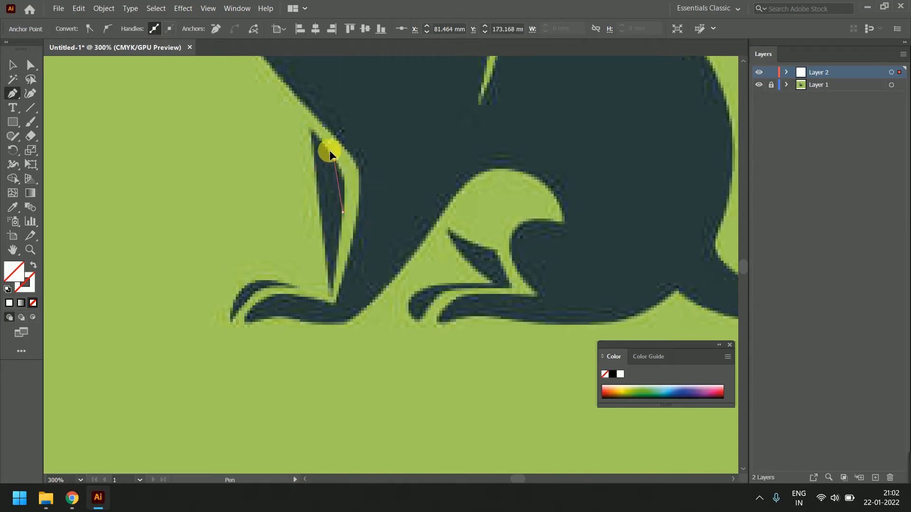
drag(329, 151, 320, 141)
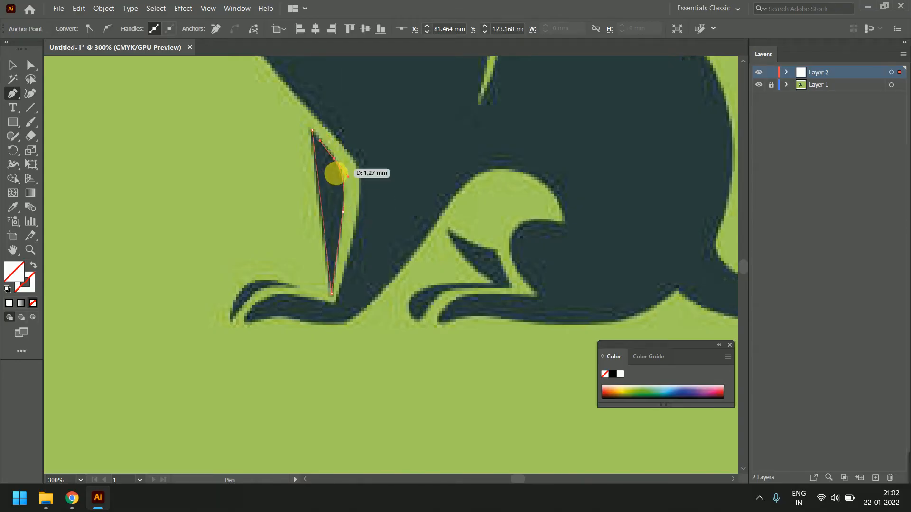
click(314, 133)
Trace the far front foot as a separate closed path with curved lower and upper edges
scroll(323, 268, left, 2)
scroll(322, 269, down, 1)
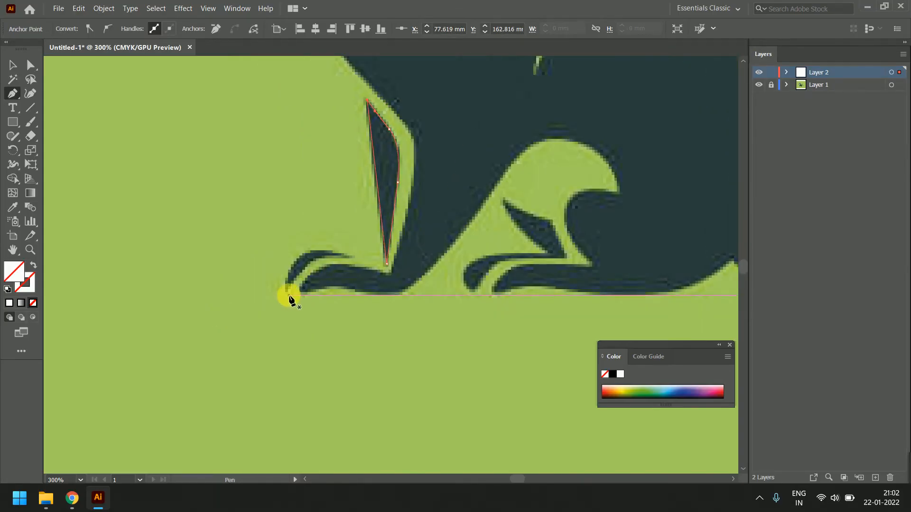
click(287, 291)
drag(355, 258, 303, 243)
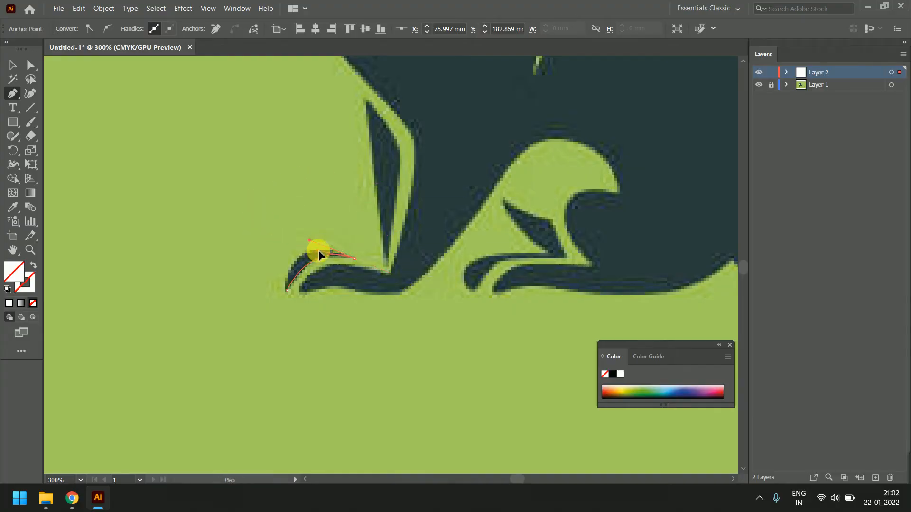
drag(288, 290, 282, 340)
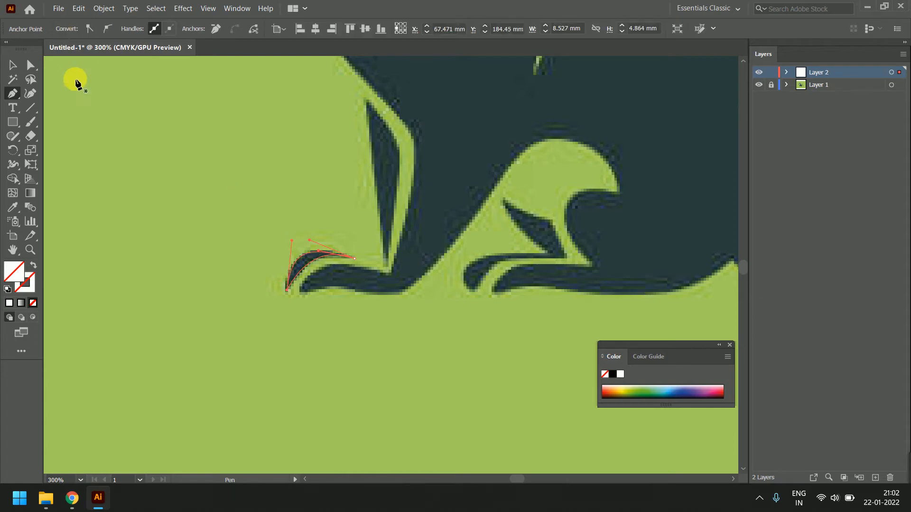
Select the head and near front leg outline for direct editing of its anchor points
click(11, 65)
drag(442, 198, 333, 257)
scroll(393, 253, down, 2)
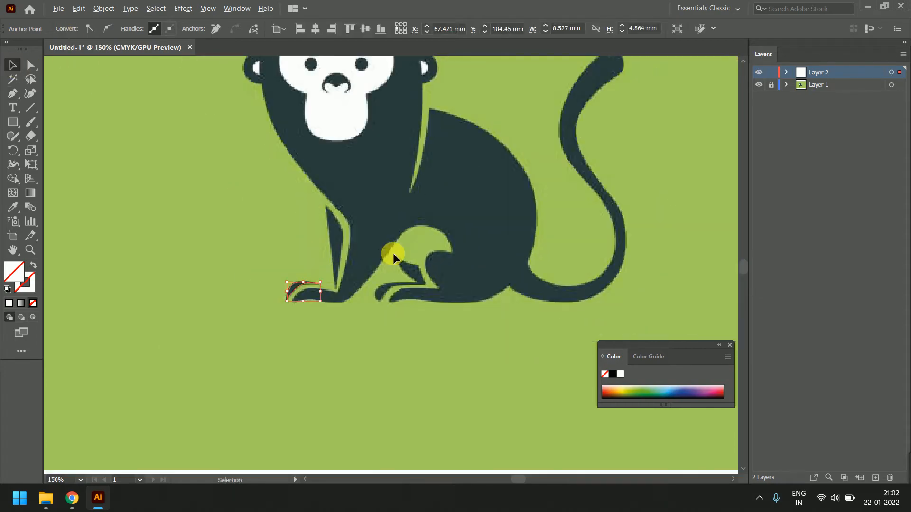
drag(497, 190, 485, 261)
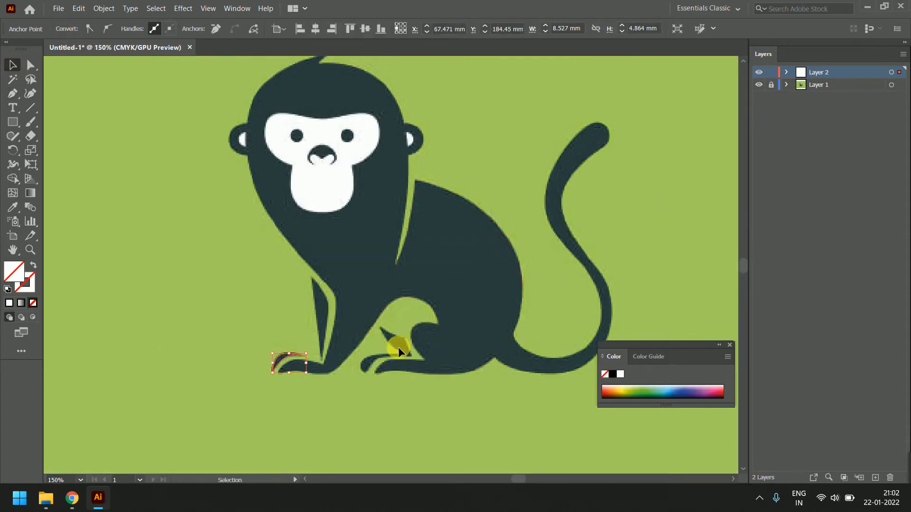
drag(422, 152, 423, 220)
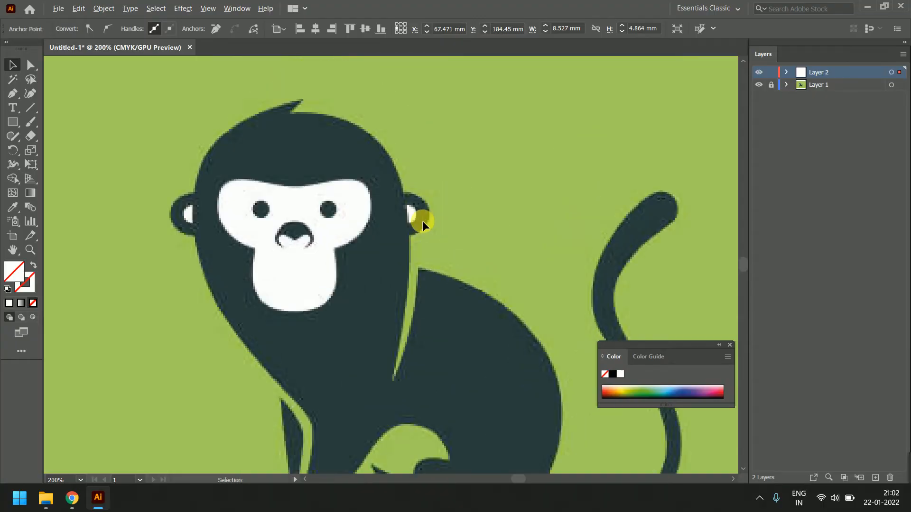
drag(409, 295, 356, 197)
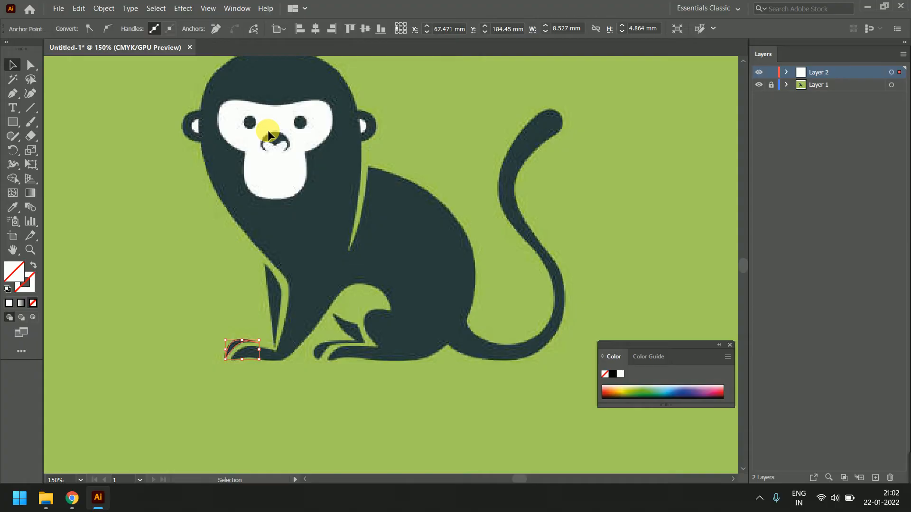
click(360, 130)
click(31, 65)
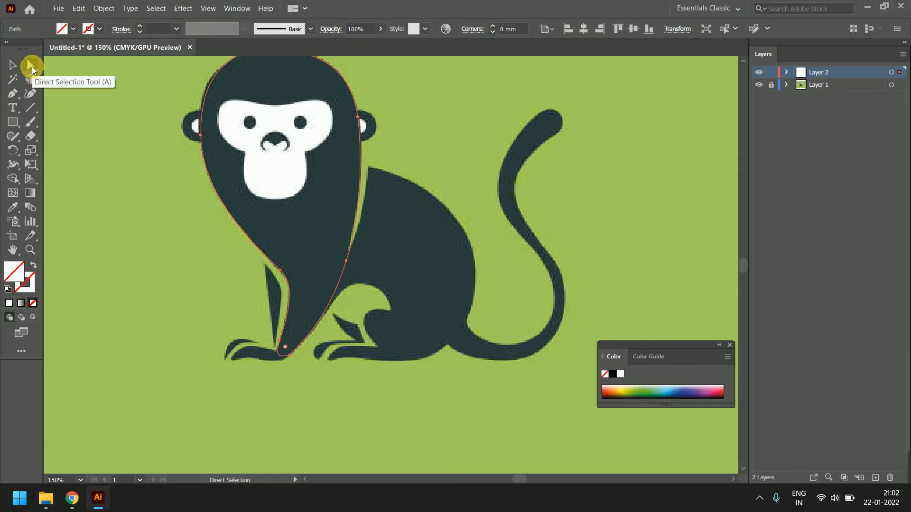
Move the anchor at the tip of the hair tuft slightly inward on the head outline
drag(279, 112, 299, 223)
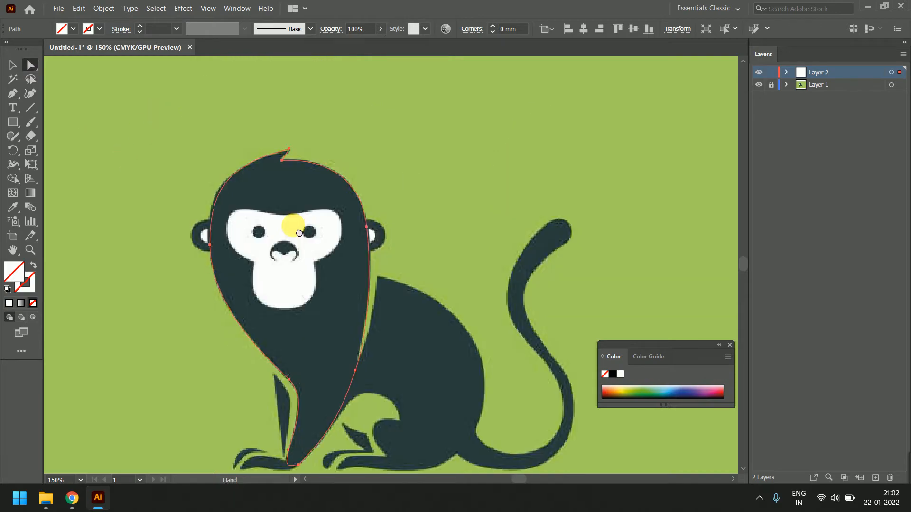
scroll(286, 168, up, 1)
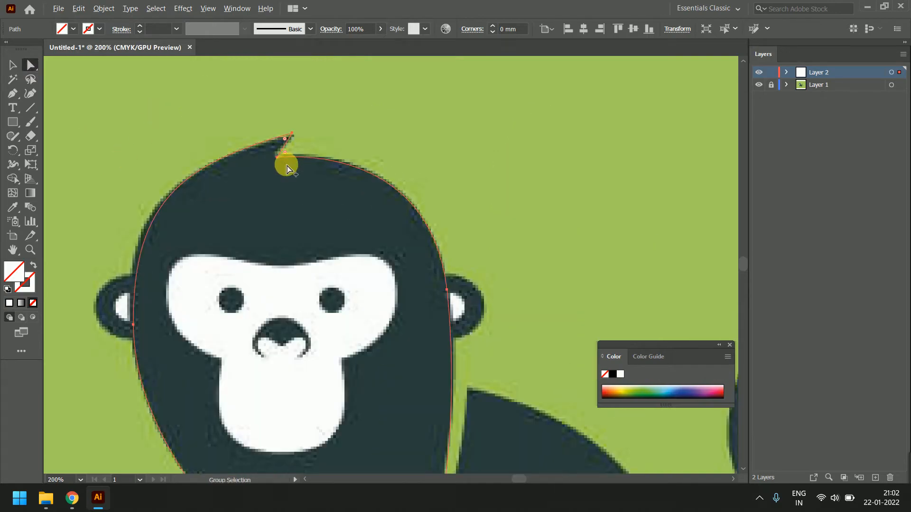
scroll(287, 168, up, 1)
scroll(285, 167, up, 2)
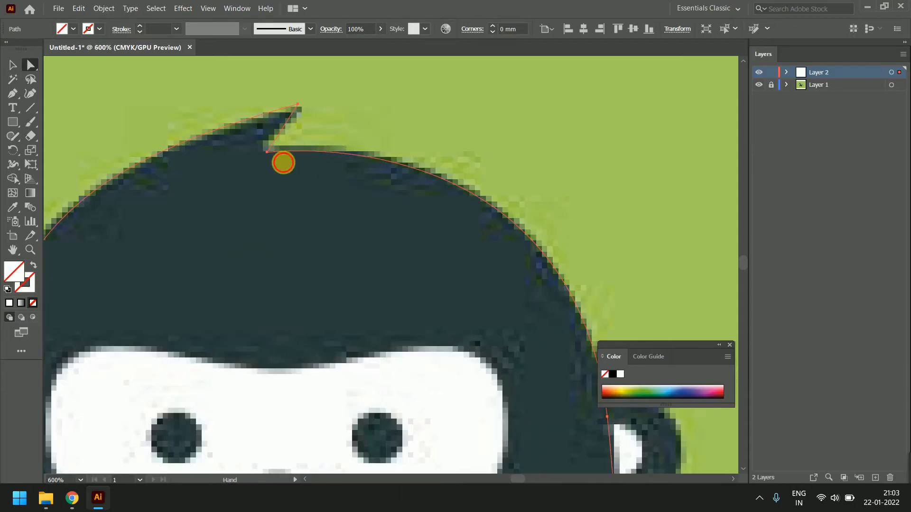
drag(284, 163, 326, 158)
scroll(336, 170, down, 1)
click(334, 158)
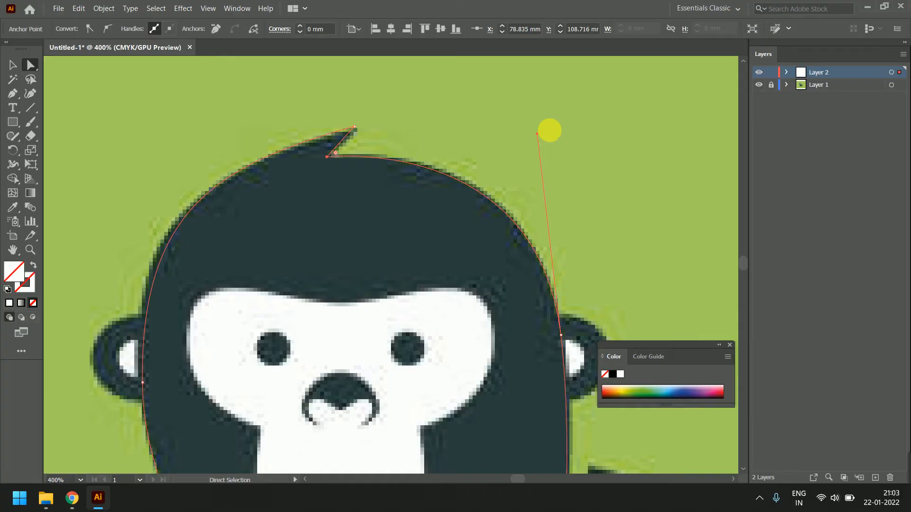
key(ctrl+equal)
key(ctrl+minus)
key(ctrl+minus)
key(ctrl+minus)
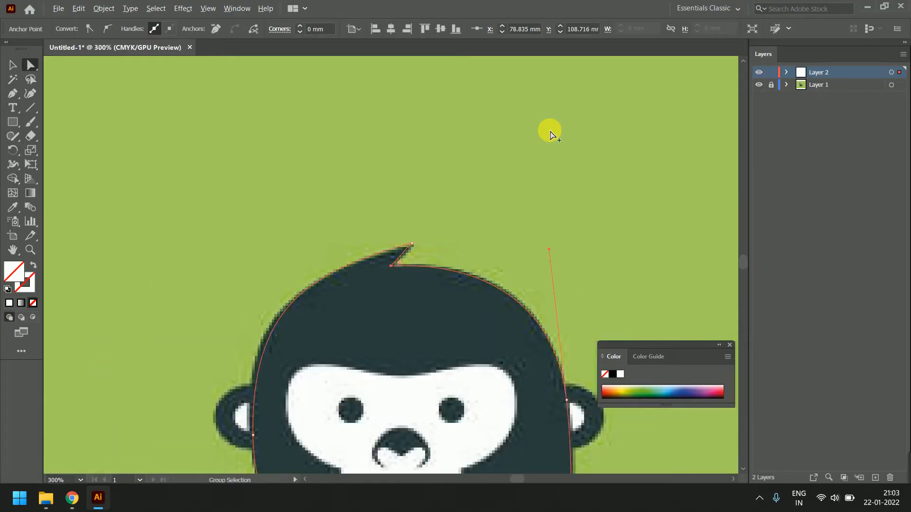
alt+scroll(491, 280, up, 3)
alt+scroll(492, 280, up, 2)
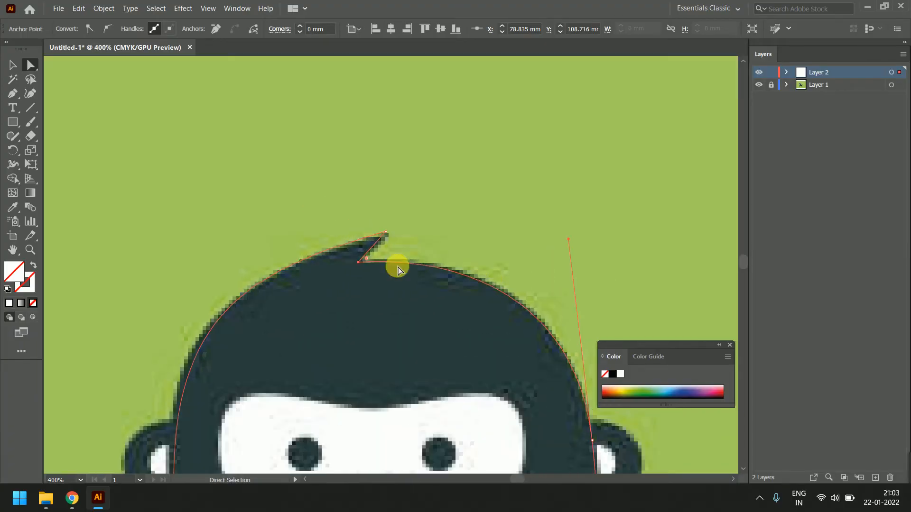
drag(385, 232, 381, 237)
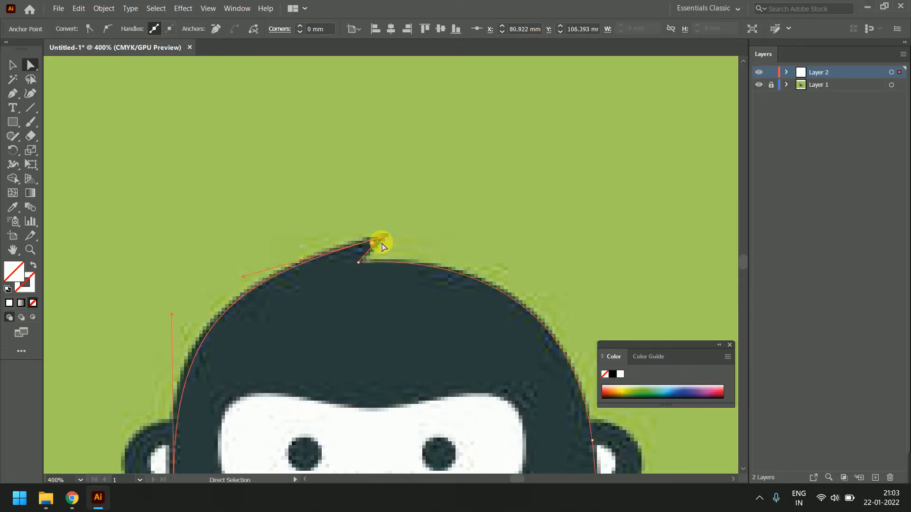
Adjust the direction handles of the head outline's anchor beside the right-hand ear to fit the reference edge
drag(544, 351, 435, 258)
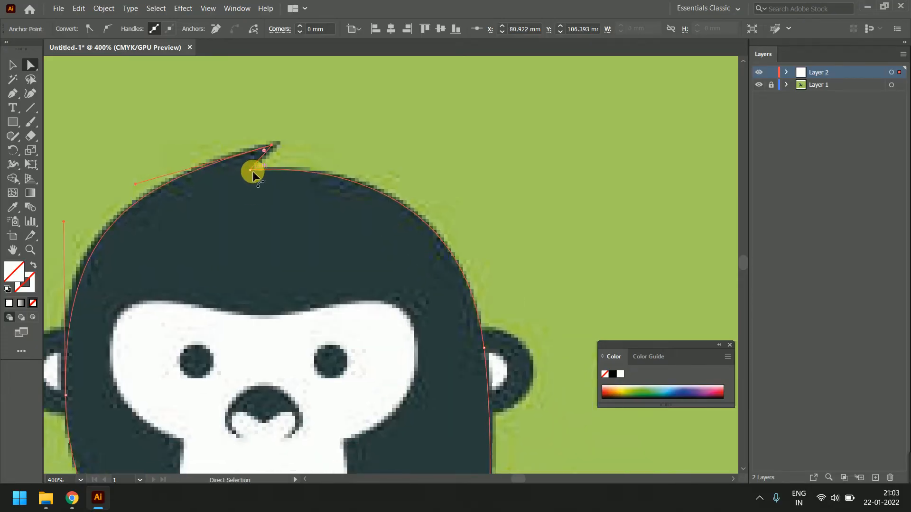
click(484, 348)
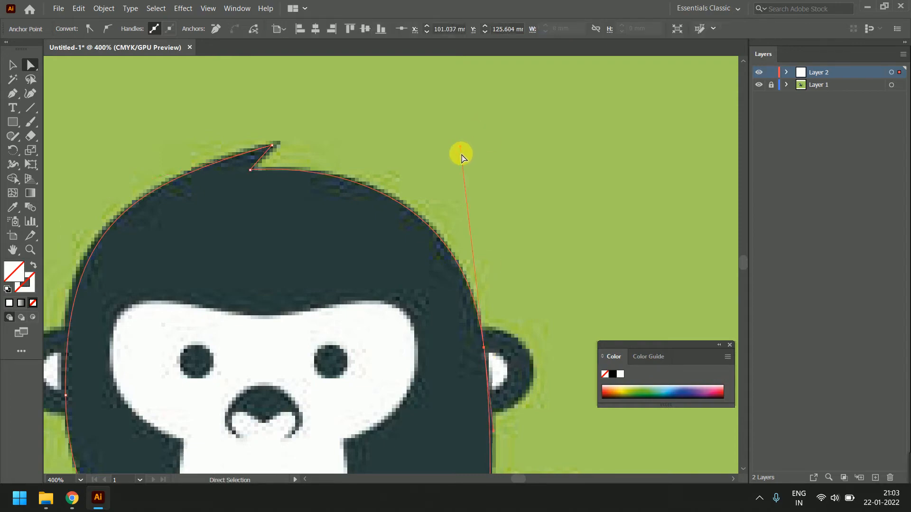
drag(460, 148, 457, 142)
scroll(522, 329, down, 3)
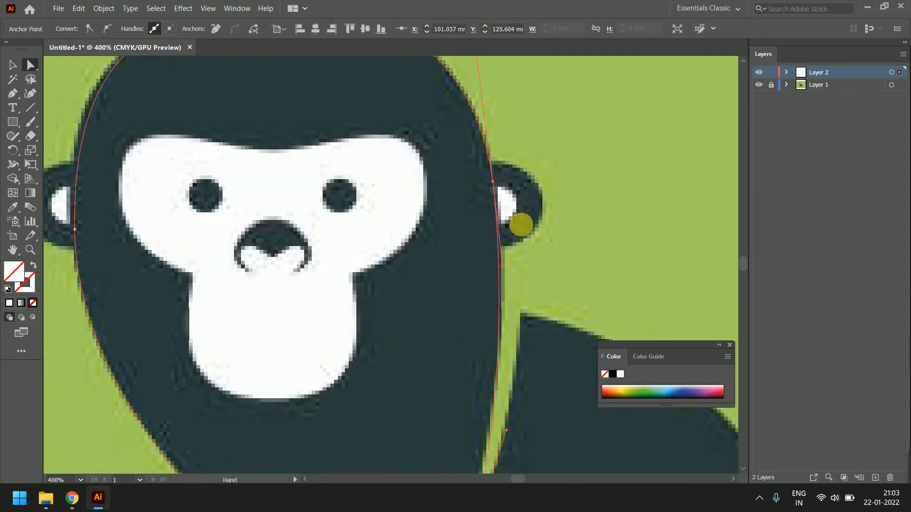
drag(504, 269, 506, 265)
scroll(532, 366, down, 3)
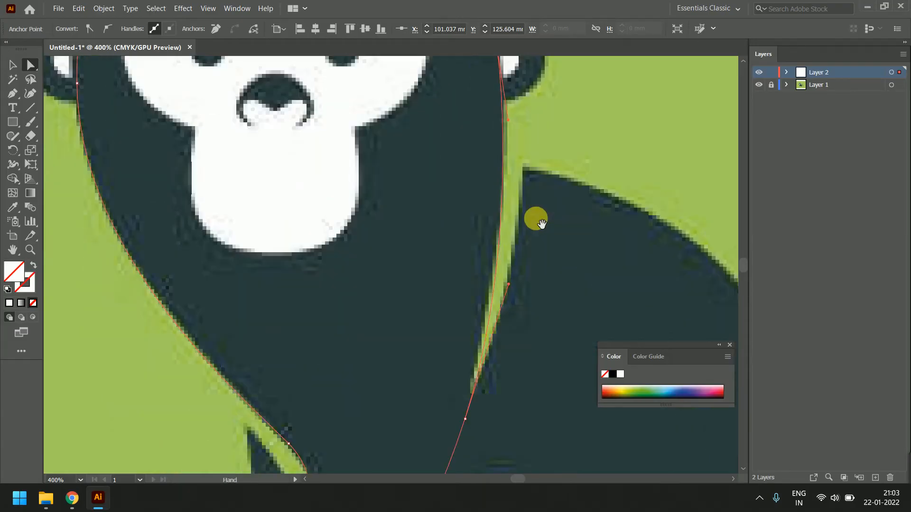
Shift the anchor below the narrow neck gap slightly inward and refine the head's side curve below the ear
scroll(507, 351, down, 1)
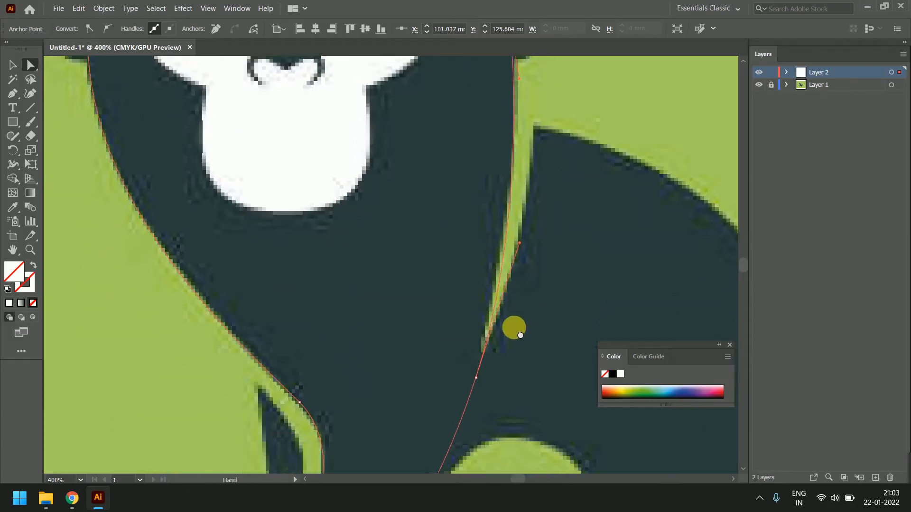
drag(477, 381, 470, 377)
key(ctrl+z)
click(476, 379)
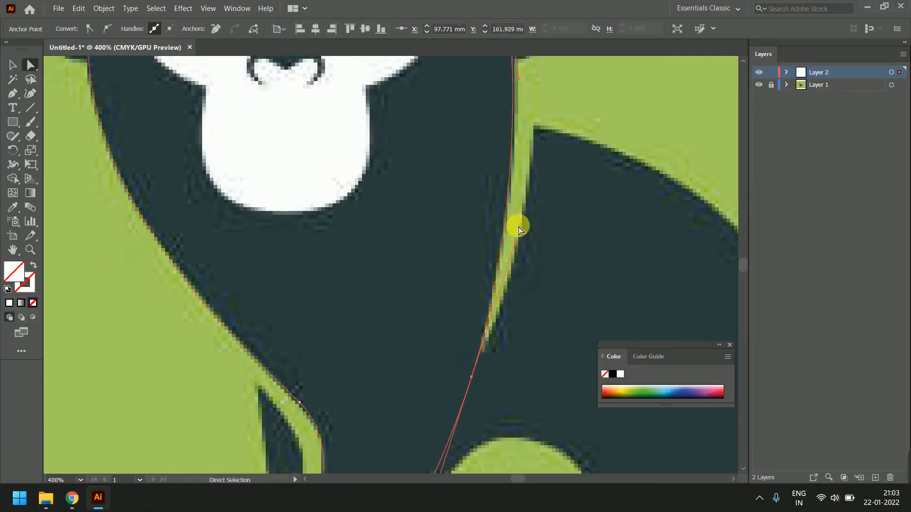
scroll(550, 137, up, 3)
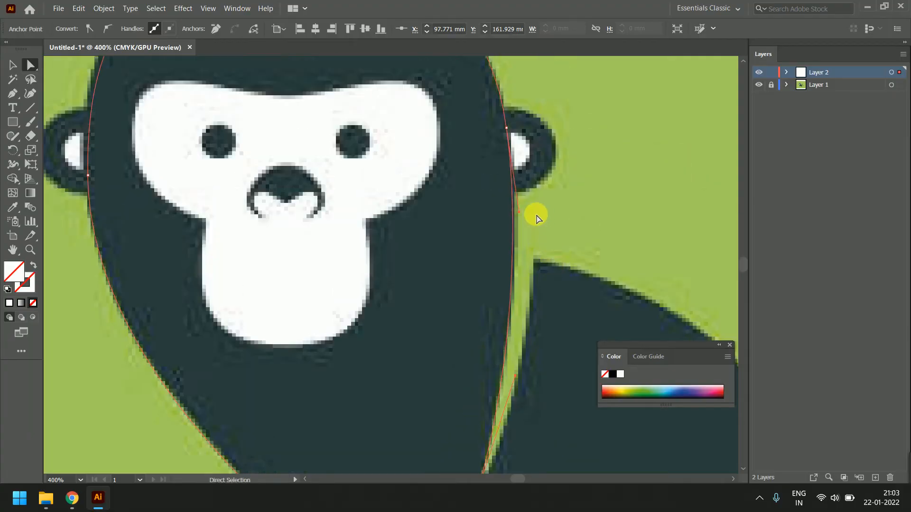
click(521, 215)
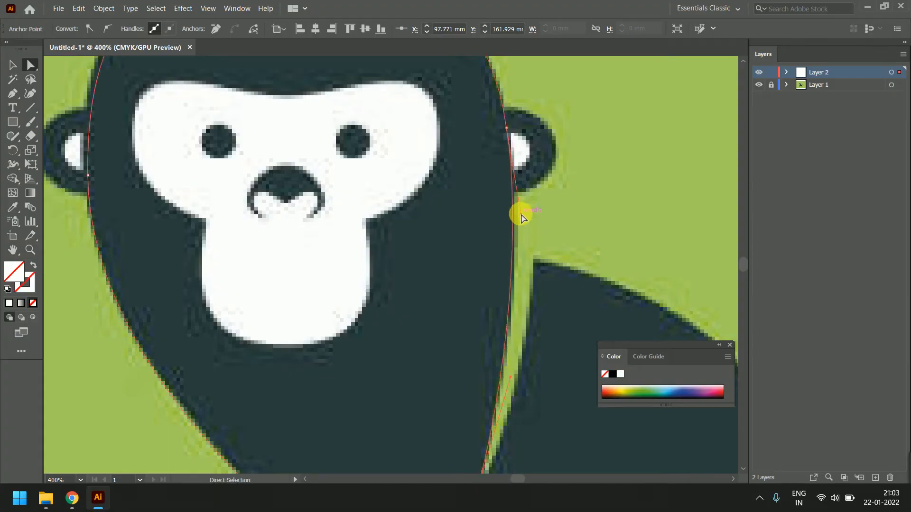
Convert the anchor at the heel of the near front leg to smooth and align its handle with the leg's rear edge
drag(564, 134, 589, 335)
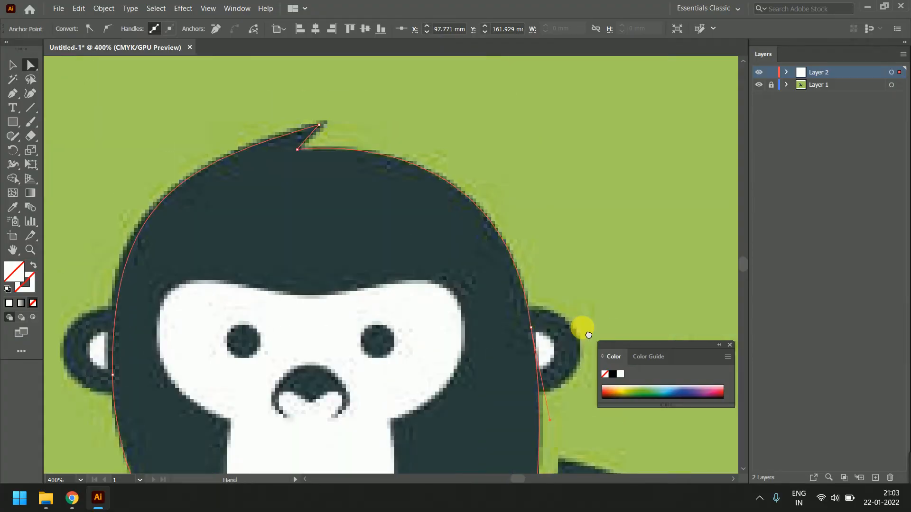
drag(571, 377, 578, 186)
drag(567, 359, 593, 204)
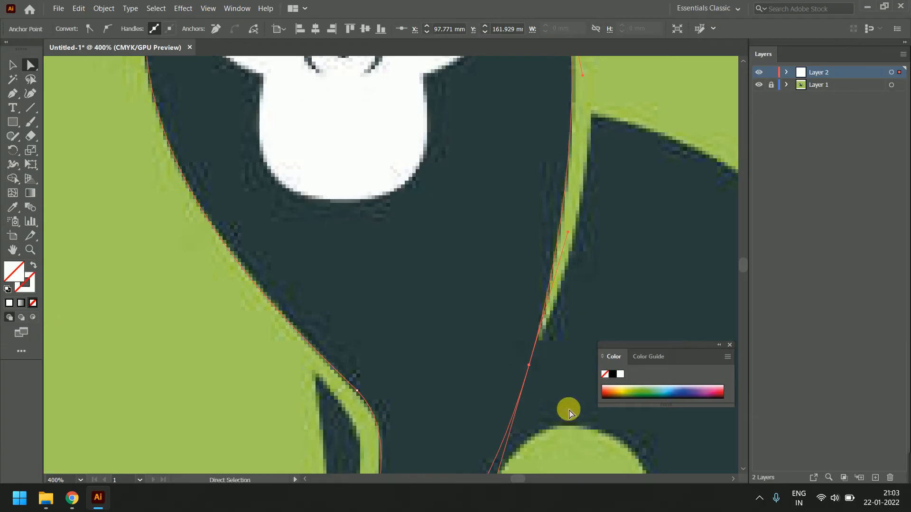
drag(489, 397, 493, 250)
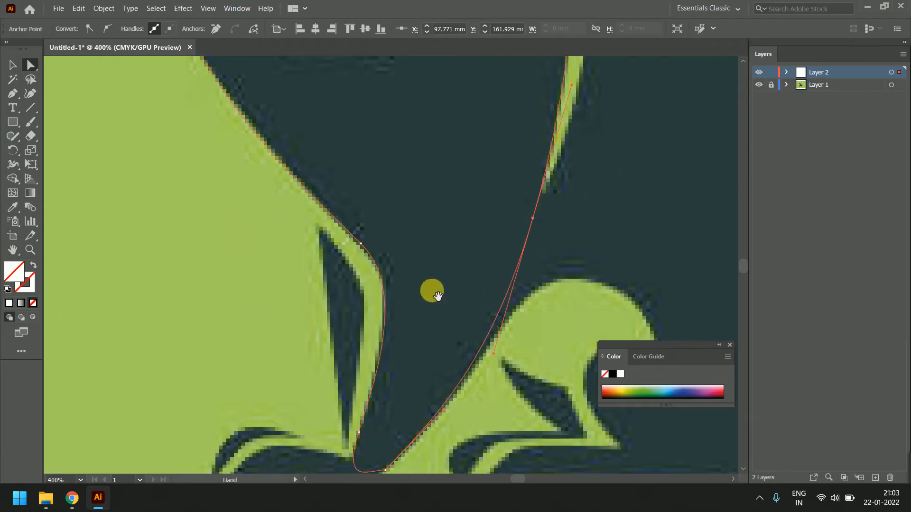
drag(437, 295, 470, 291)
drag(465, 354, 470, 252)
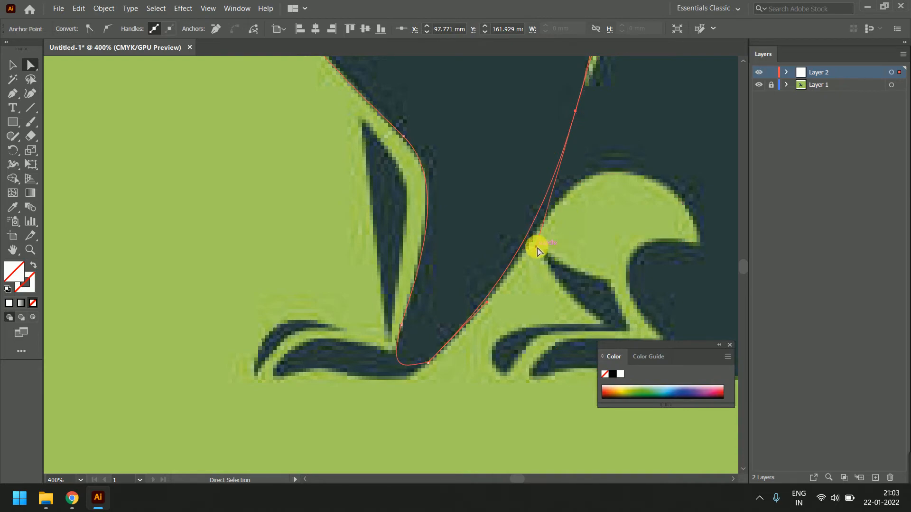
drag(604, 111, 580, 171)
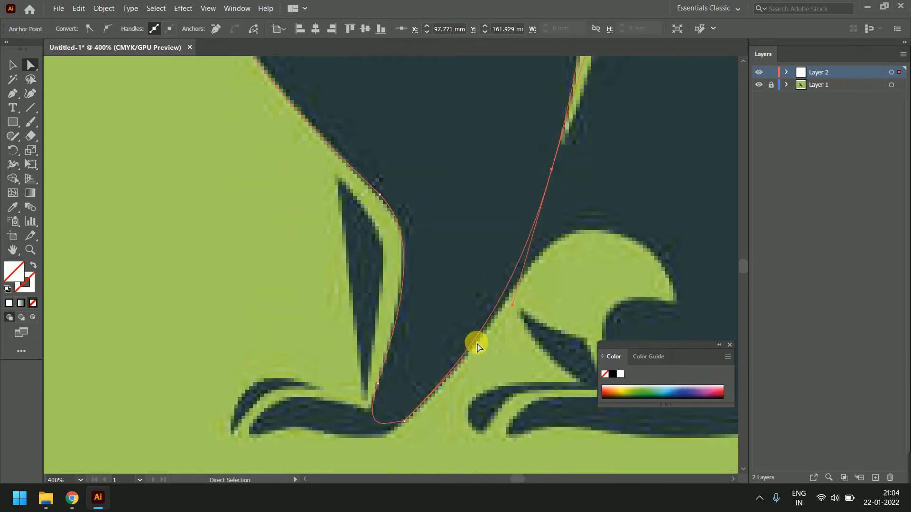
click(404, 422)
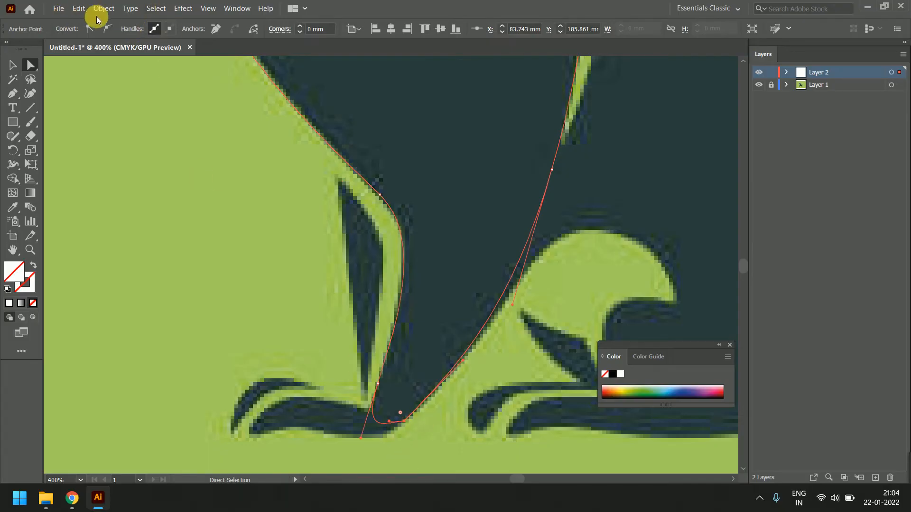
click(109, 29)
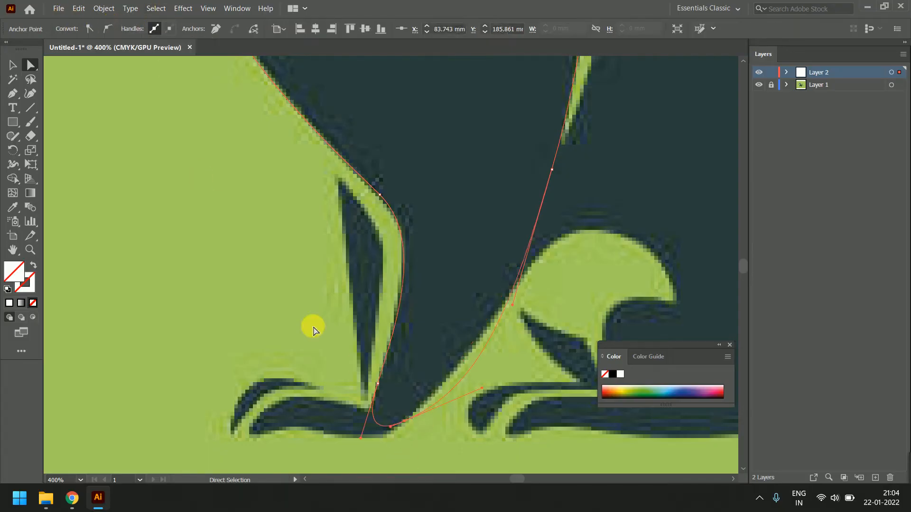
drag(483, 391, 468, 359)
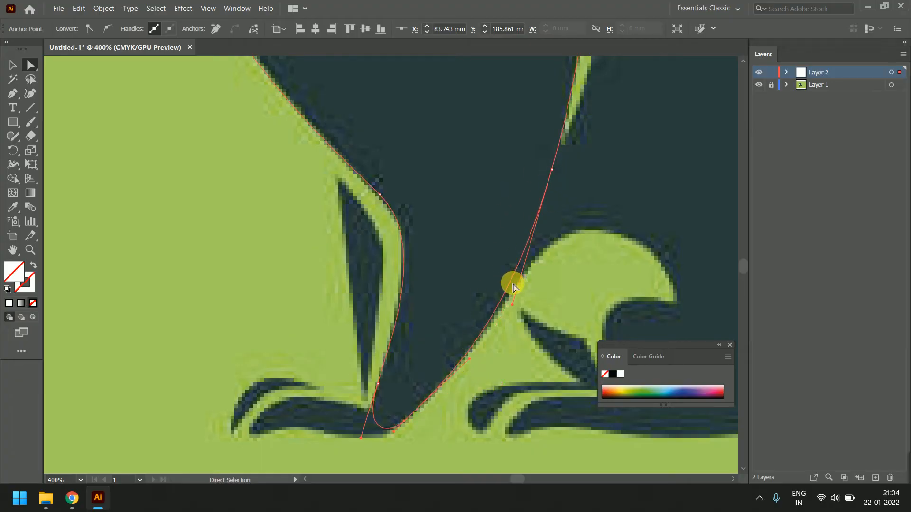
Add an anchor point on the front leg's rear edge beside the belly arch and move it onto the reference edge
drag(12, 94, 61, 108)
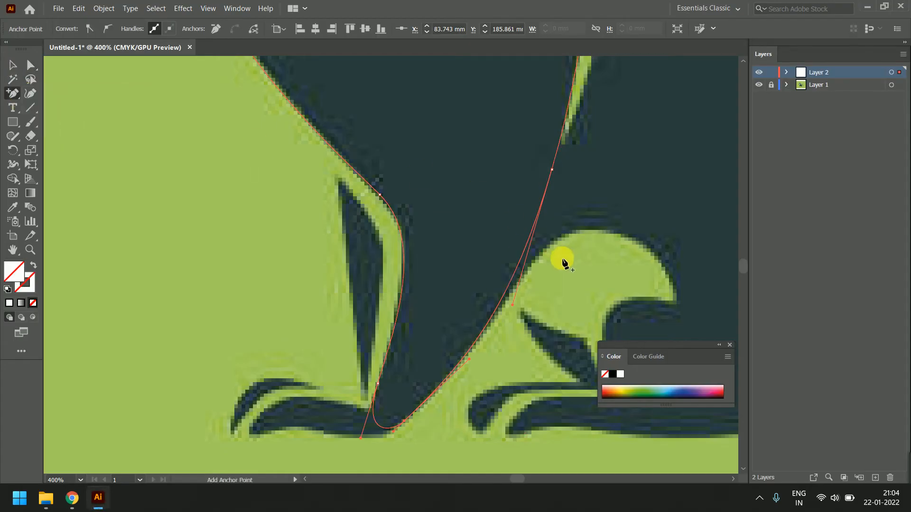
click(518, 265)
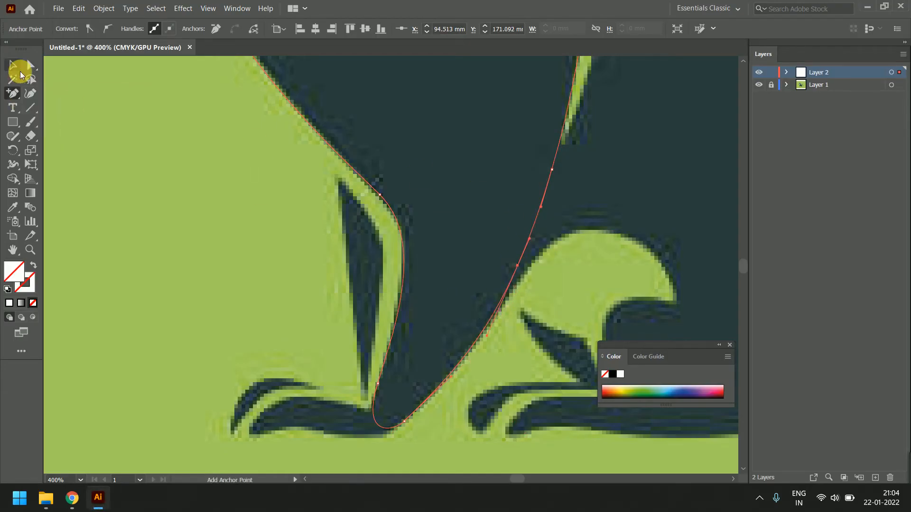
drag(16, 95, 48, 90)
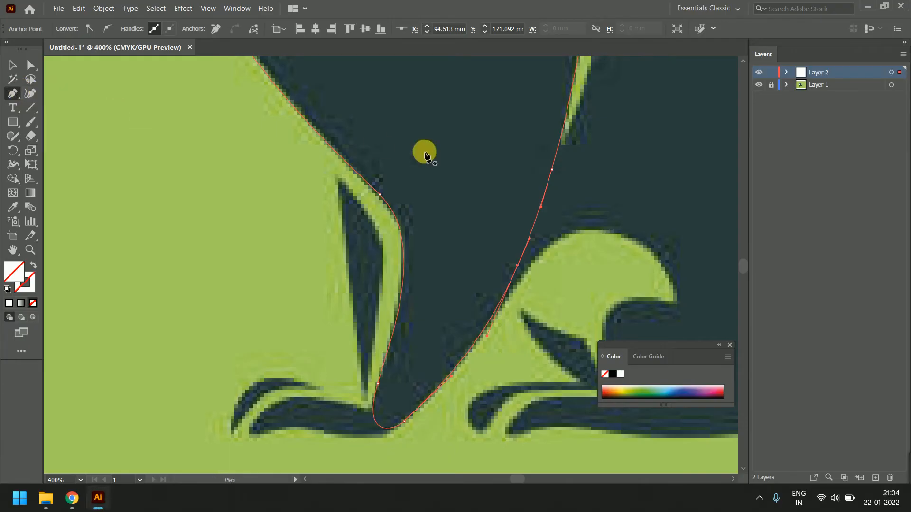
key(plus)
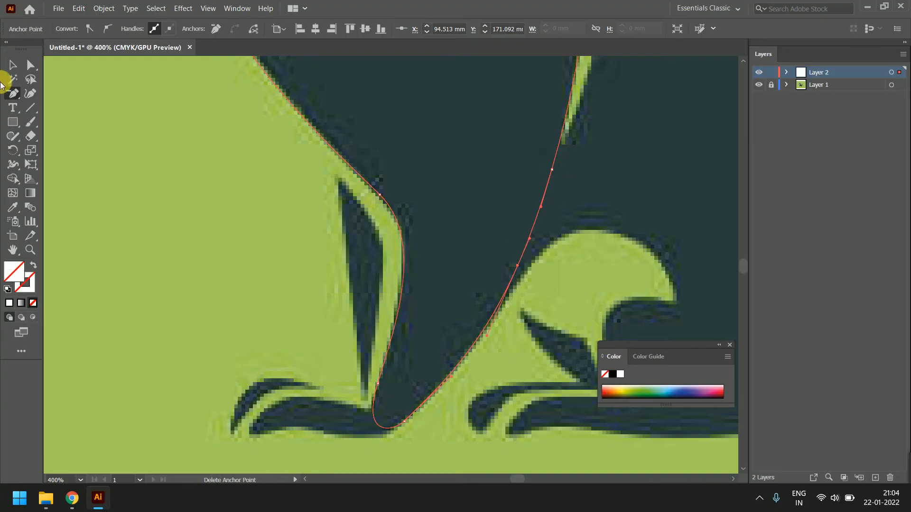
drag(14, 93, 68, 94)
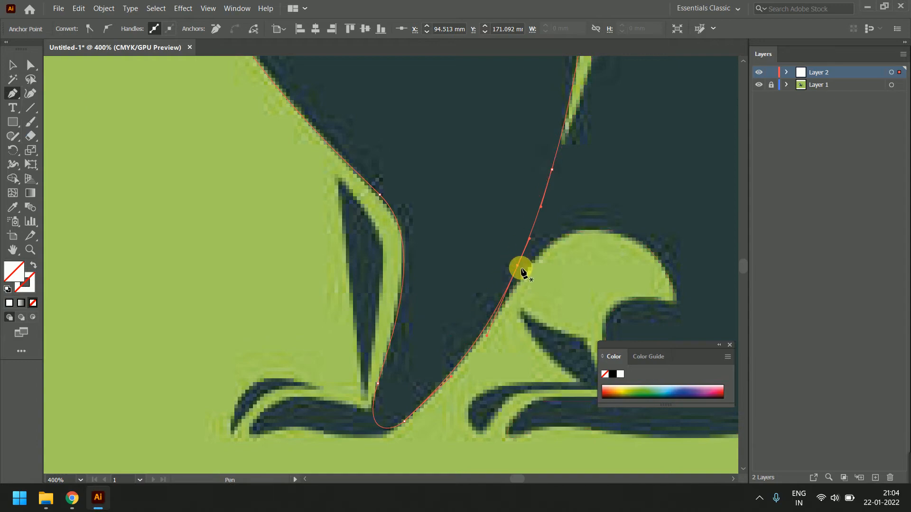
key(a)
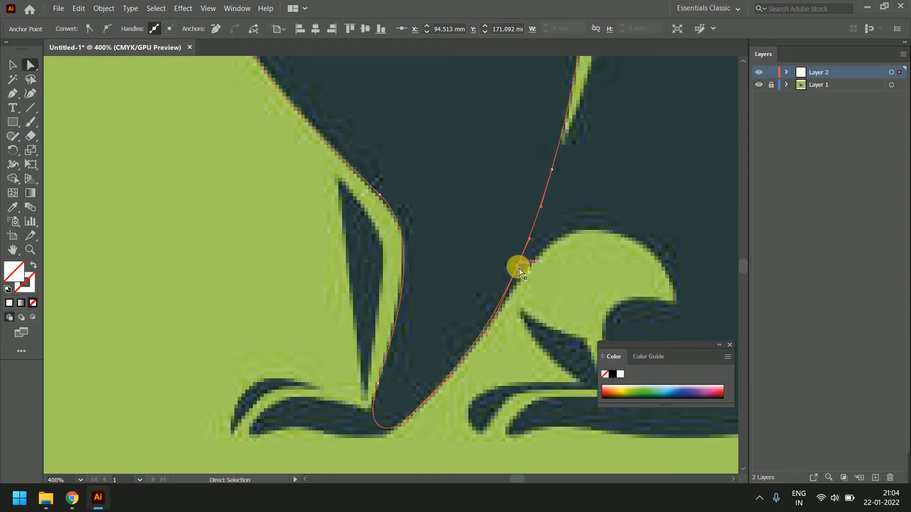
drag(520, 268, 525, 258)
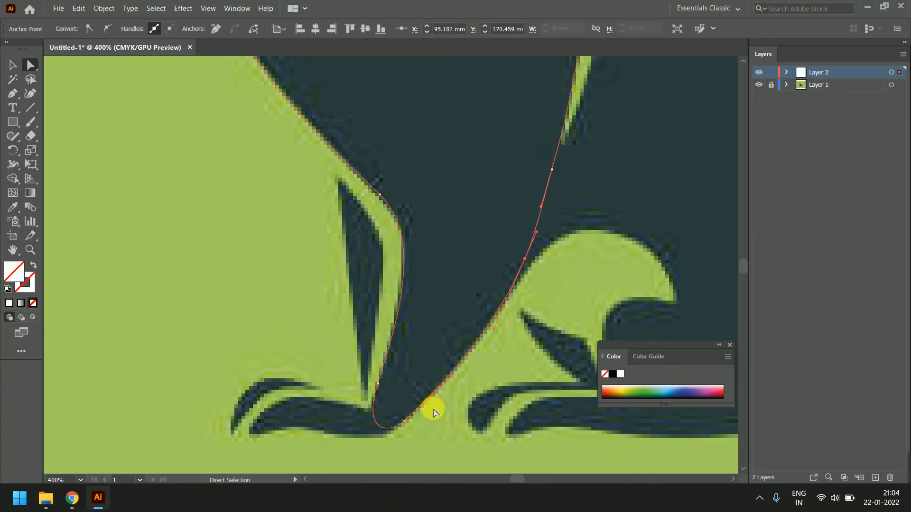
Move the anchor at the bend between chest and near front leg down along the reference edge and shorten its lower handle
click(380, 385)
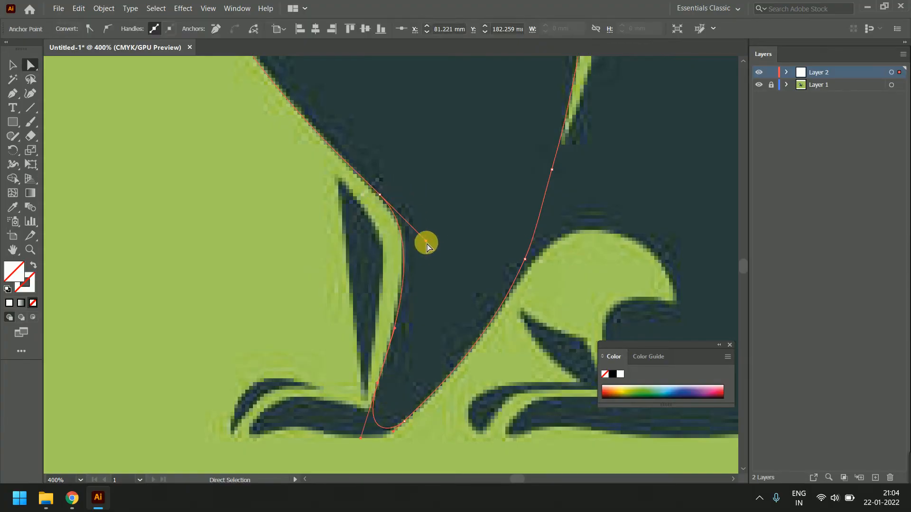
drag(426, 241, 424, 238)
drag(378, 199, 385, 207)
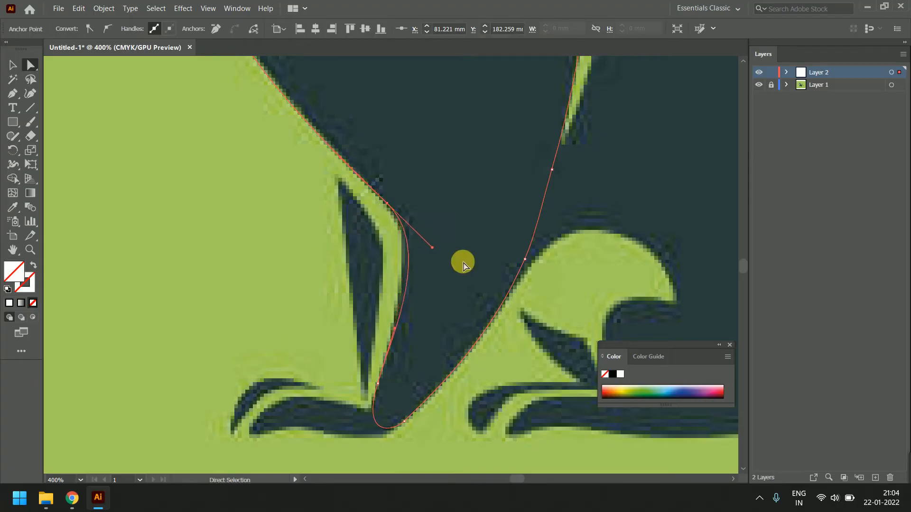
drag(428, 245, 421, 238)
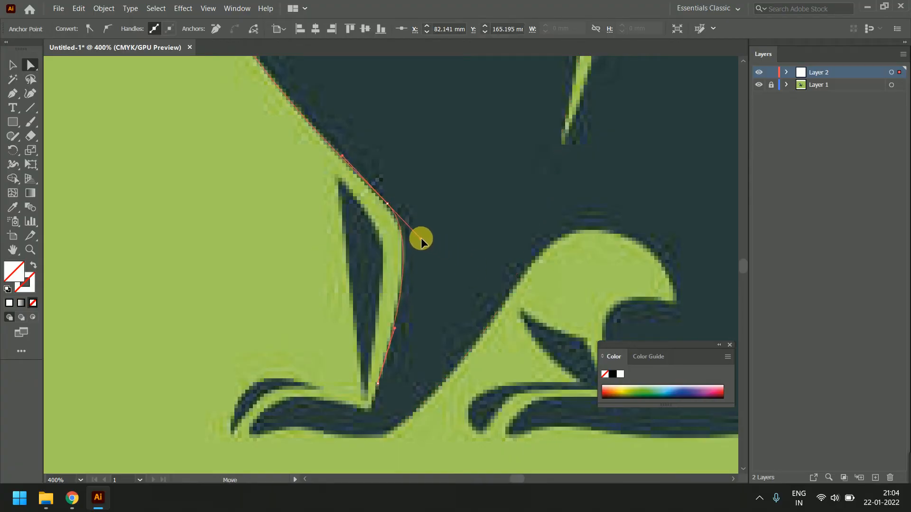
Adjust the upward handle of the anchor beside the left-hand ear and shorten the hair tuft tip's handle to fit the head curve
drag(393, 140, 479, 313)
drag(394, 183, 440, 305)
drag(375, 132, 403, 287)
drag(422, 140, 441, 209)
drag(341, 349, 342, 162)
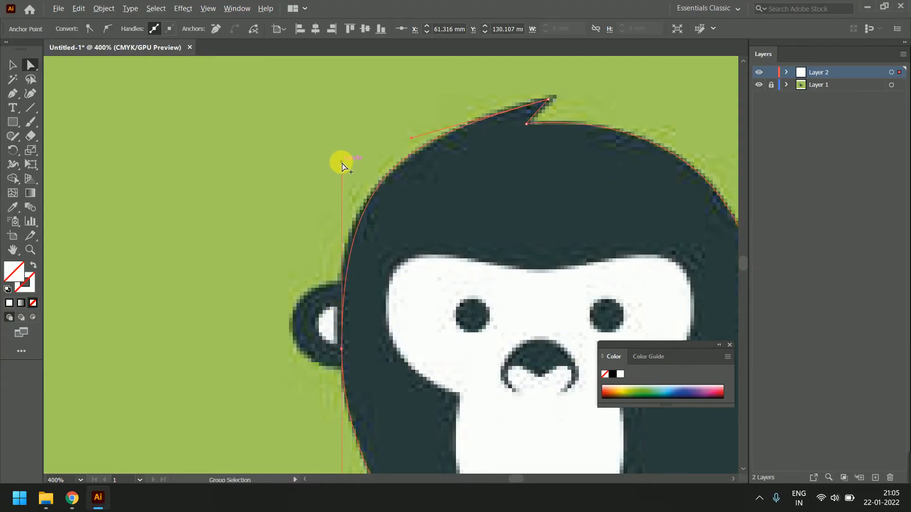
mouse_move(342, 163)
mouse_down()
mouse_move(344, 176)
mouse_move(342, 158)
mouse_up()
drag(411, 139, 435, 122)
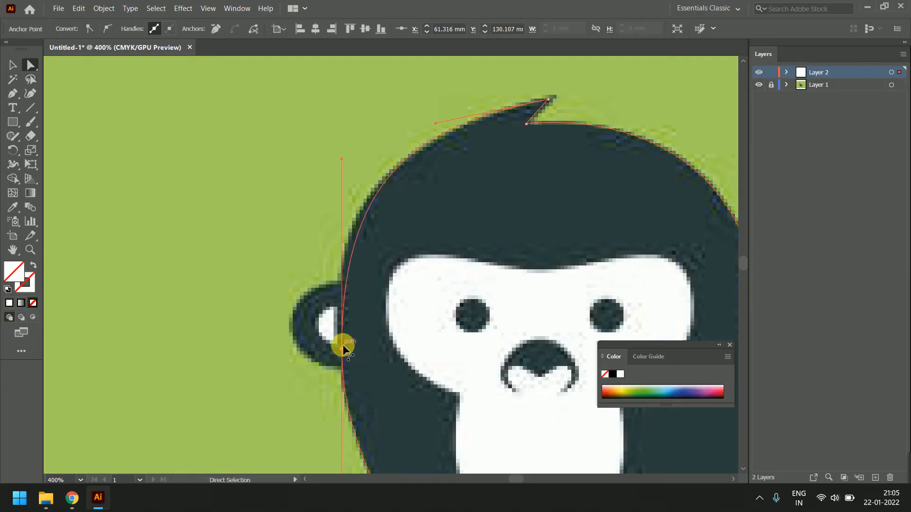
Add an anchor point on the head outline above the left-hand ear, move it onto the reference edge and refine the surrounding handles
key(plus)
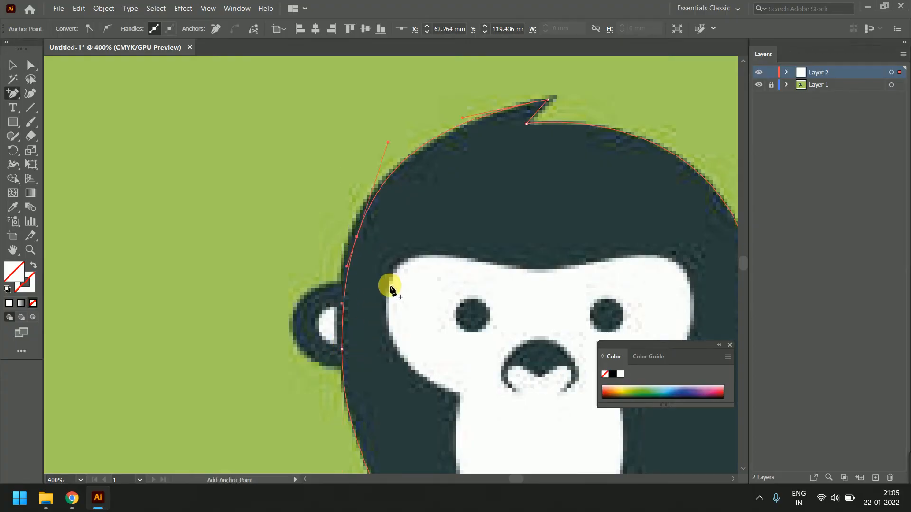
key(v)
key(a)
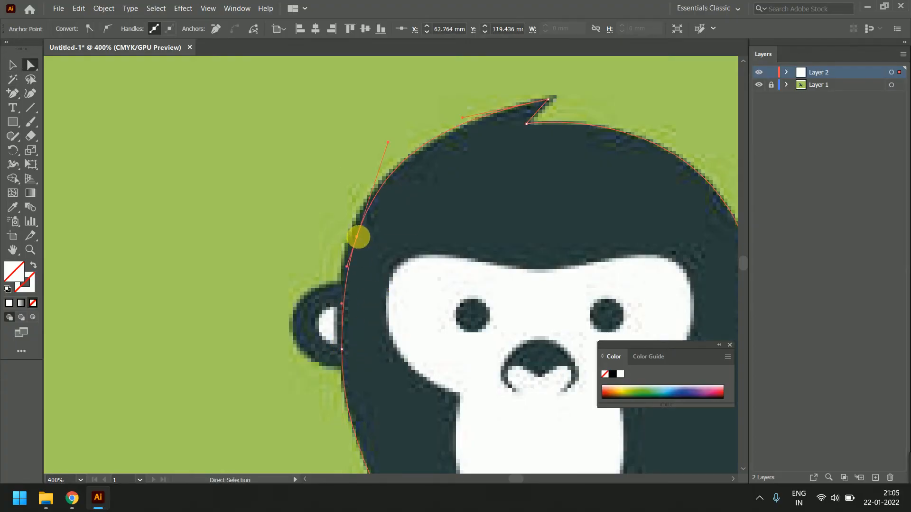
drag(357, 237, 350, 242)
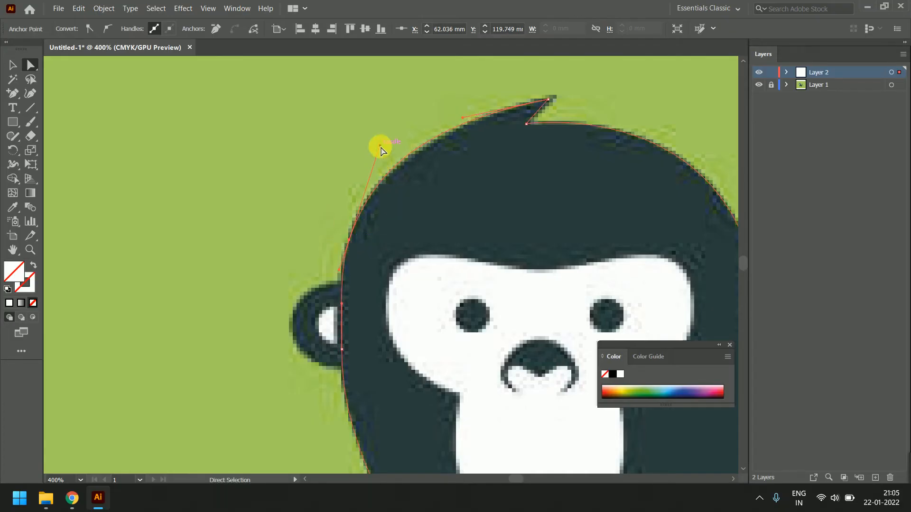
drag(382, 149, 380, 147)
drag(465, 120, 463, 118)
drag(378, 153, 374, 160)
Add an anchor point midway along the chest's sloping front edge and nudge it slightly inward onto the reference edge
scroll(517, 164, down, 1)
drag(557, 299, 475, 233)
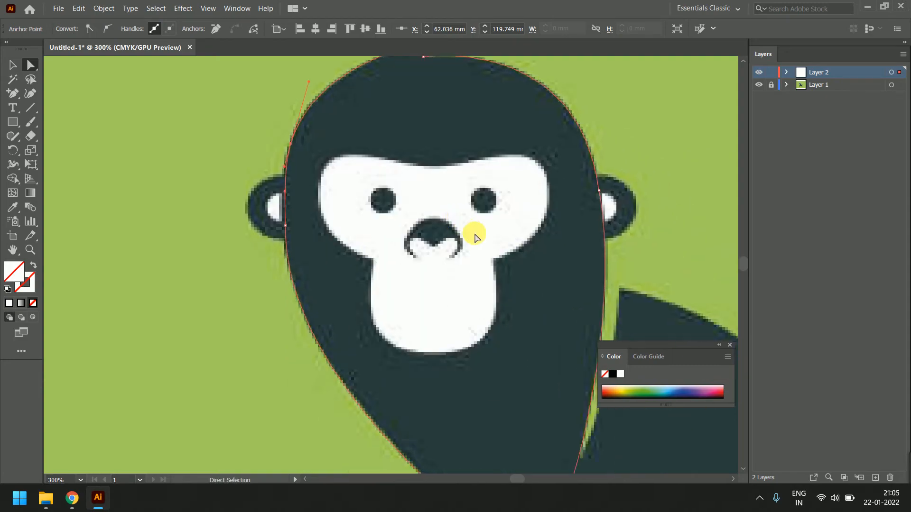
scroll(476, 235, down, 1)
drag(484, 309, 456, 216)
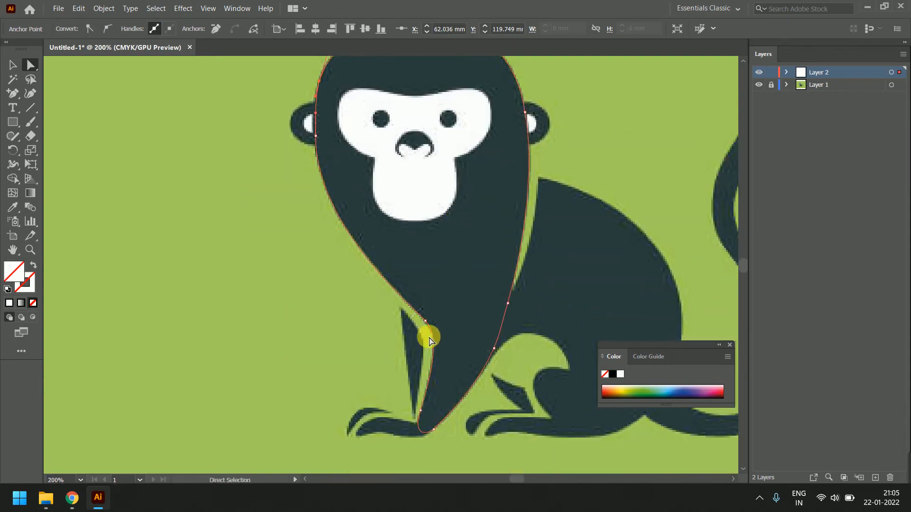
scroll(382, 283, up, 2)
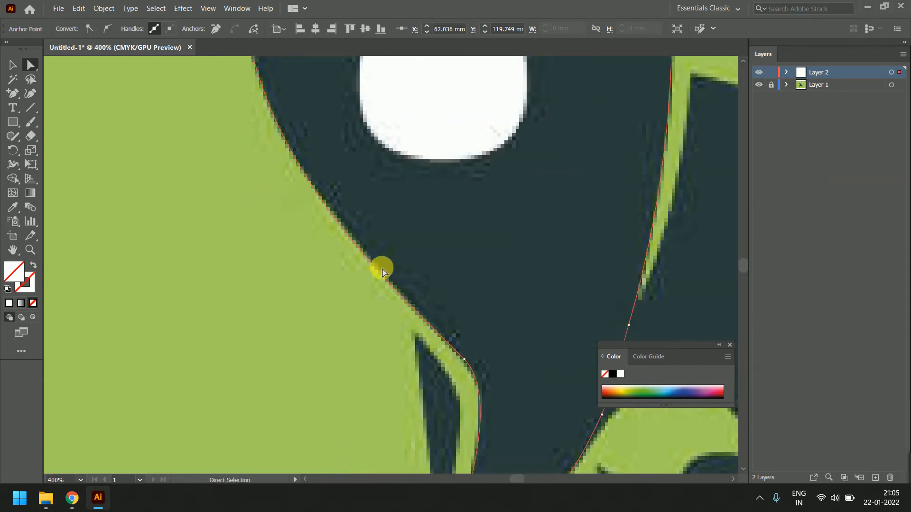
key(v)
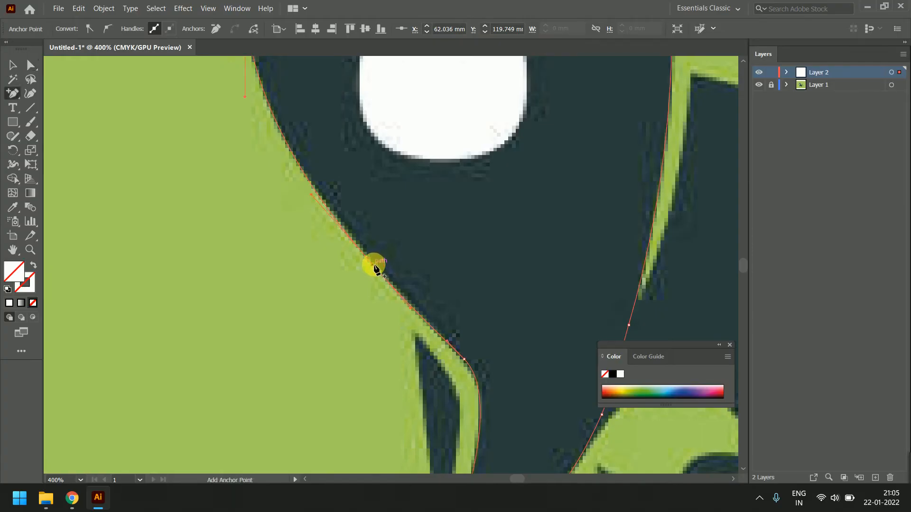
key(a)
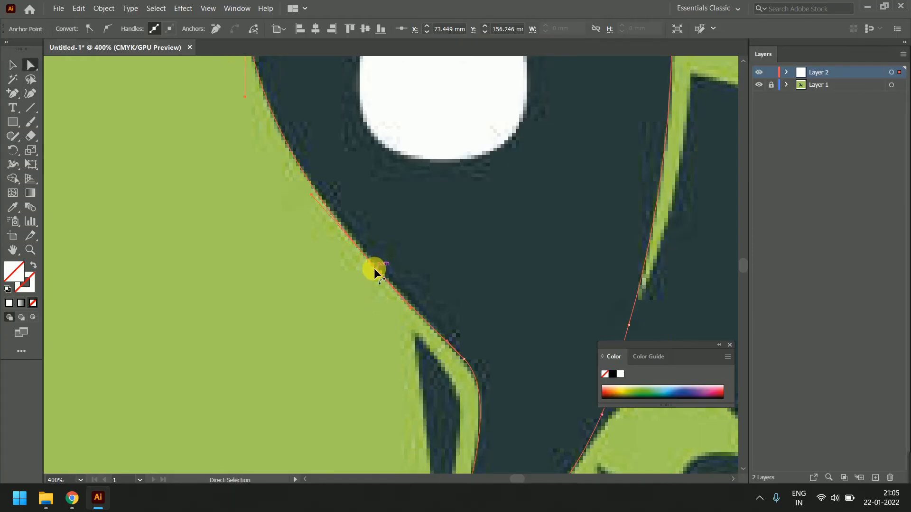
click(374, 269)
drag(375, 268, 377, 267)
Shift the anchor at the chest-to-leg bend slightly down the edge and tilt its lower handle to follow the leg
scroll(479, 369, down, 5)
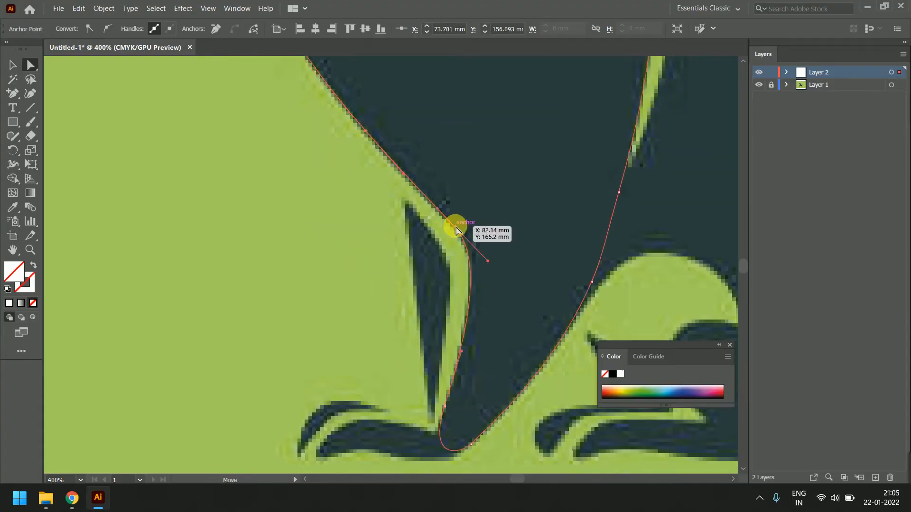
drag(457, 229, 458, 232)
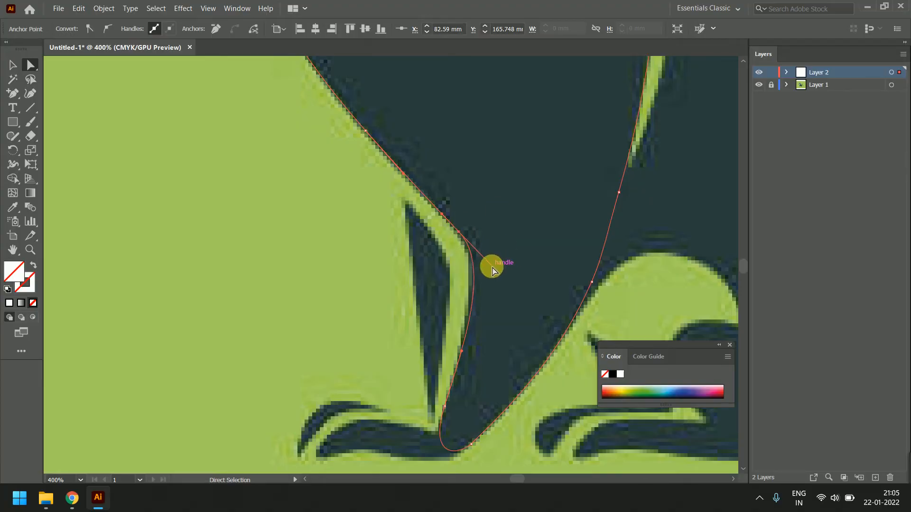
click(490, 266)
drag(485, 264, 486, 264)
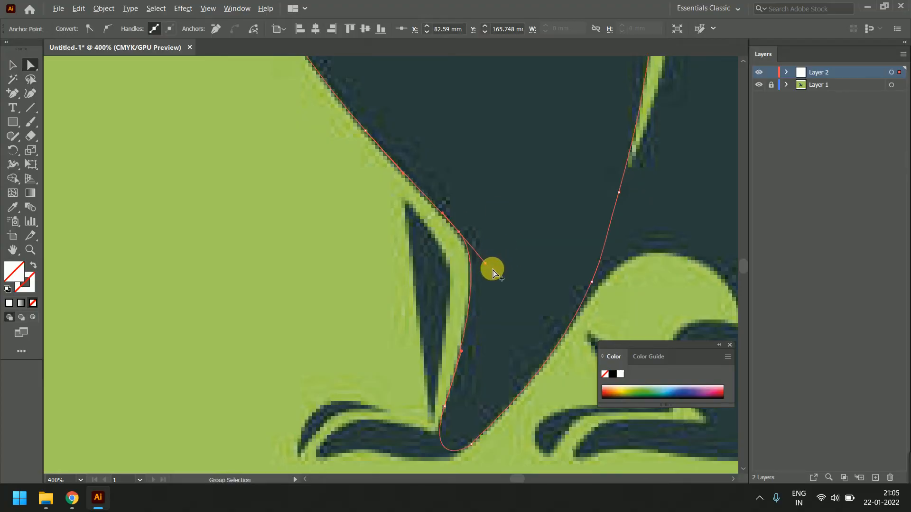
Select the head outline and the body outline in turn and examine how each fits the reference
scroll(492, 270, down, 1)
drag(556, 128, 505, 309)
scroll(504, 299, down, 1)
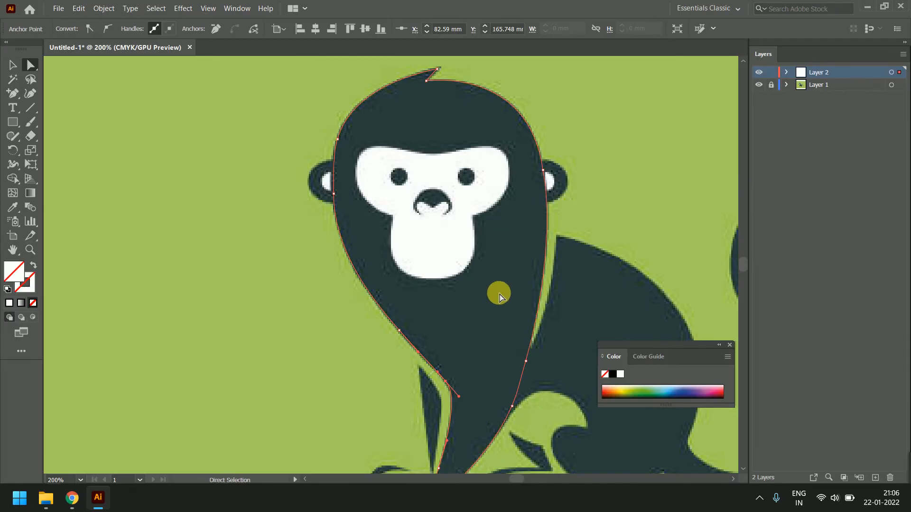
click(389, 375)
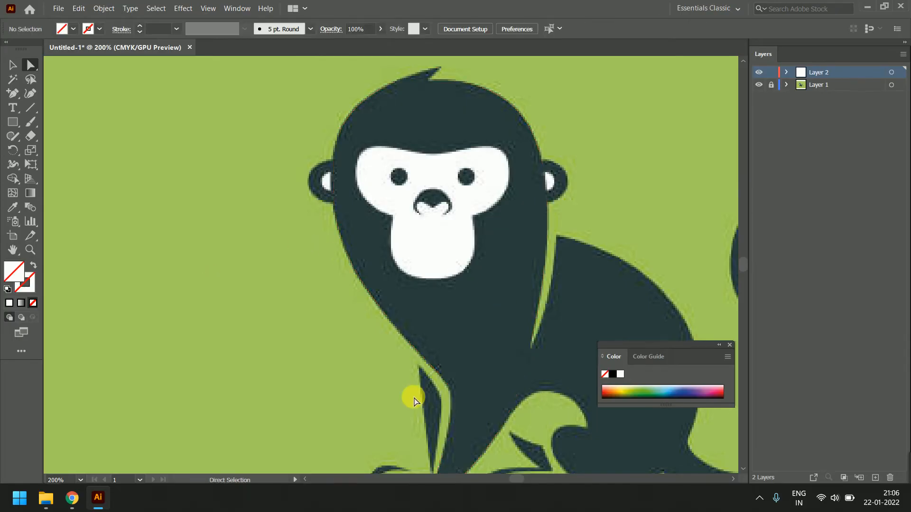
click(406, 342)
key(v)
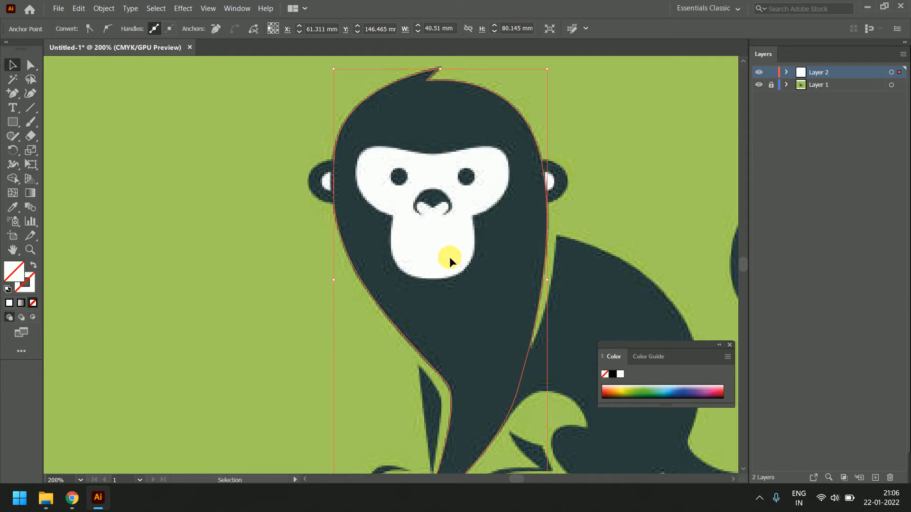
scroll(515, 340, down, 5)
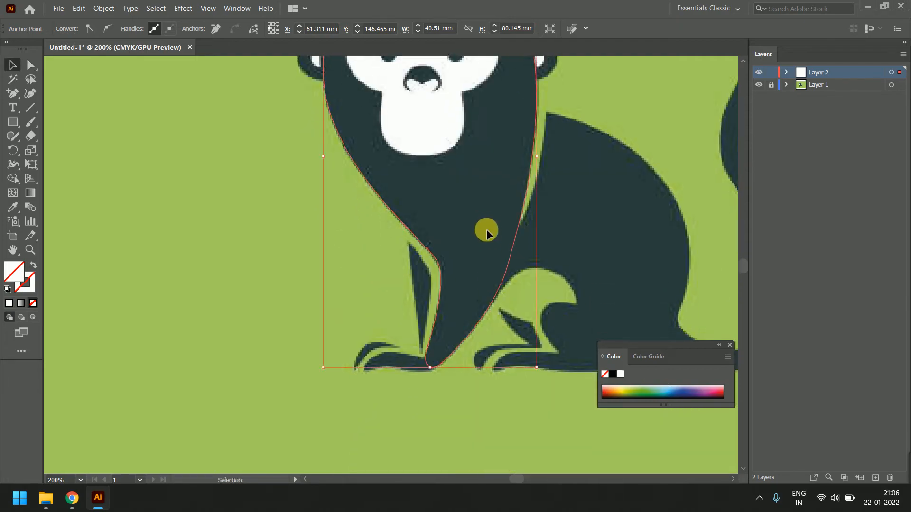
click(572, 122)
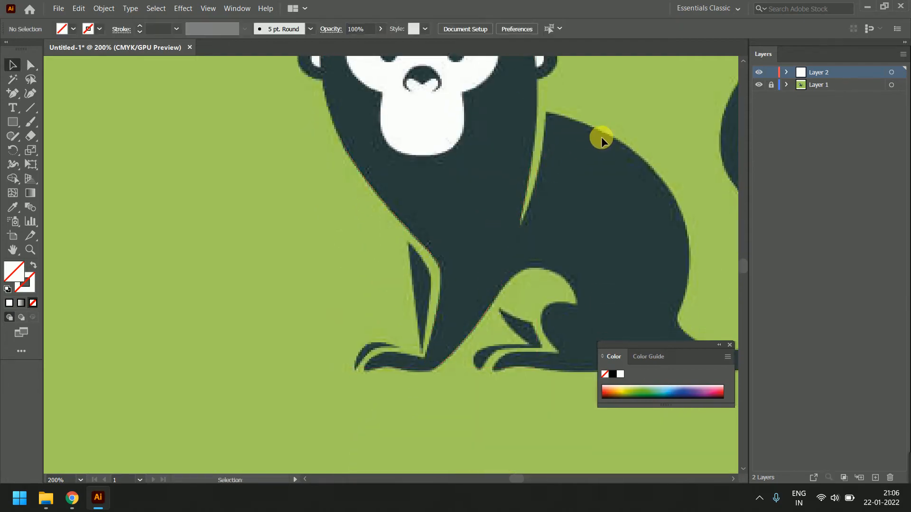
click(602, 132)
scroll(576, 140, up, 6)
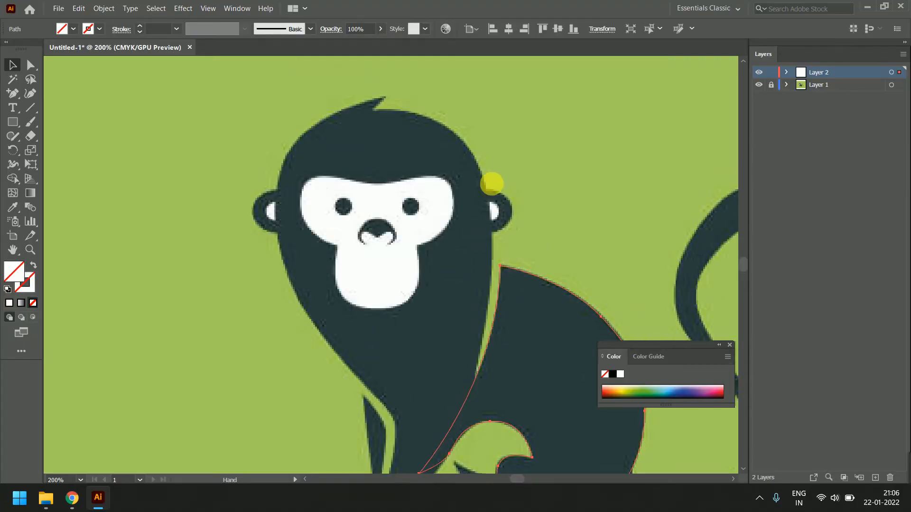
Fill the head-and-front-leg path with the dark fur colour sampled from the reference image using the Eyedropper
click(482, 173)
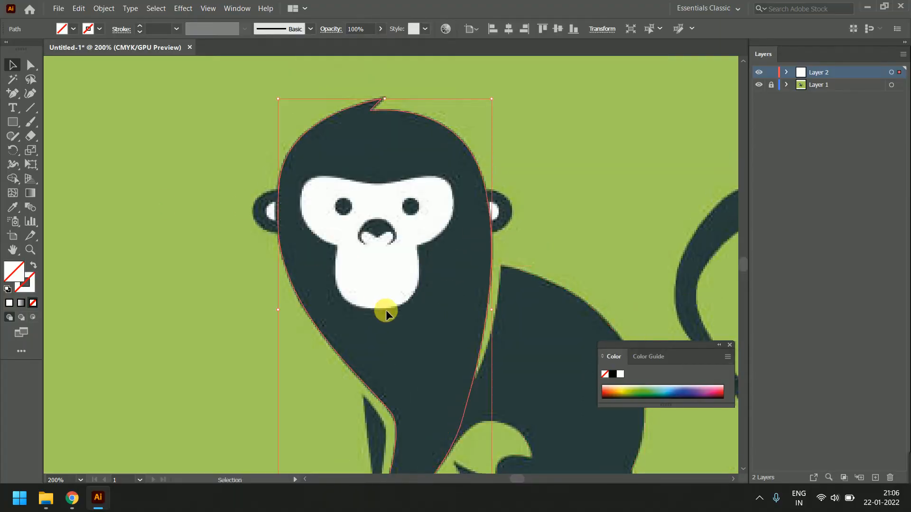
click(12, 209)
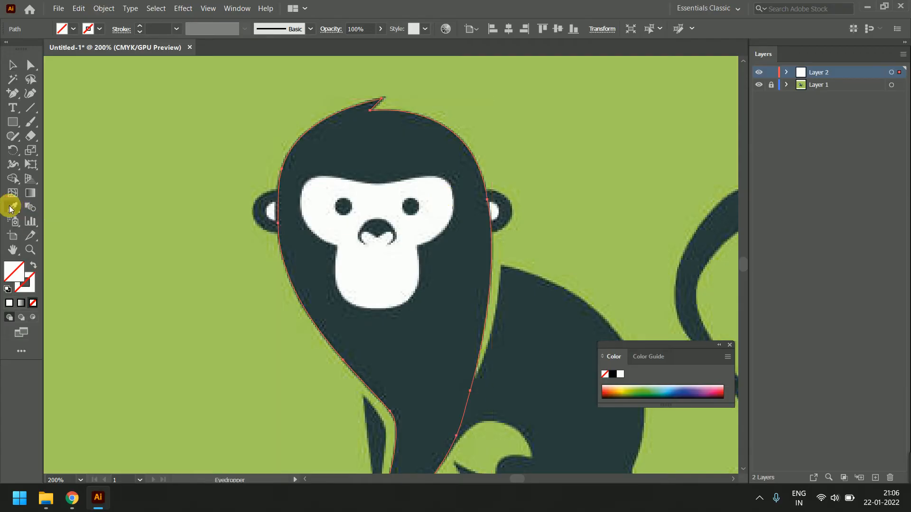
click(457, 372)
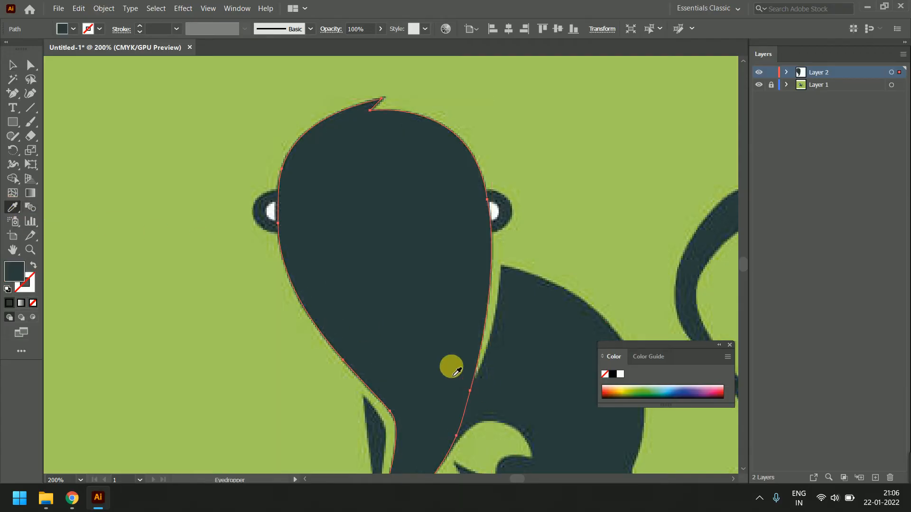
drag(437, 396, 412, 270)
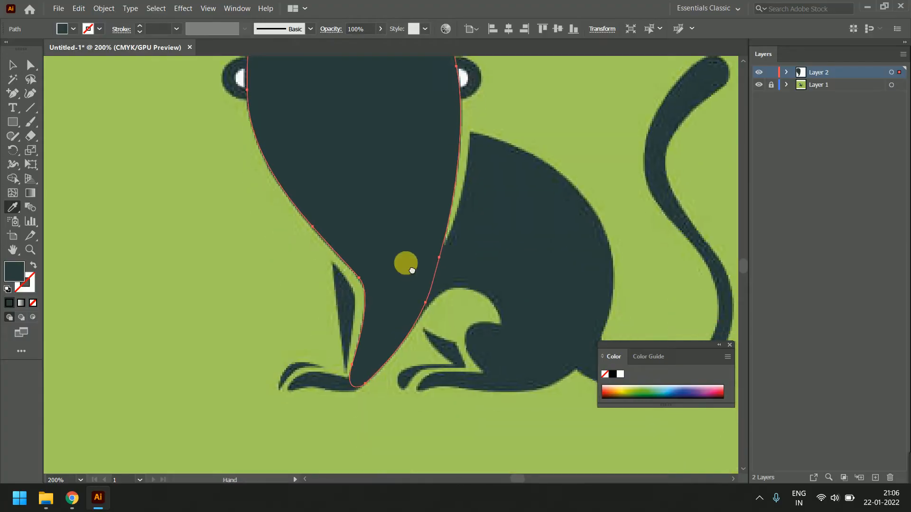
Select the body outline and check how it overlaps the filled head path with the whole monkey in view
click(13, 65)
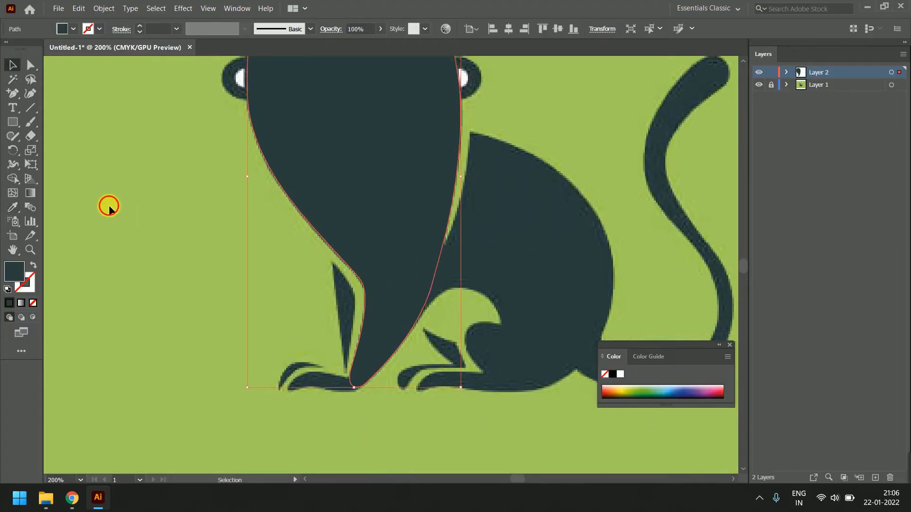
click(108, 205)
click(506, 144)
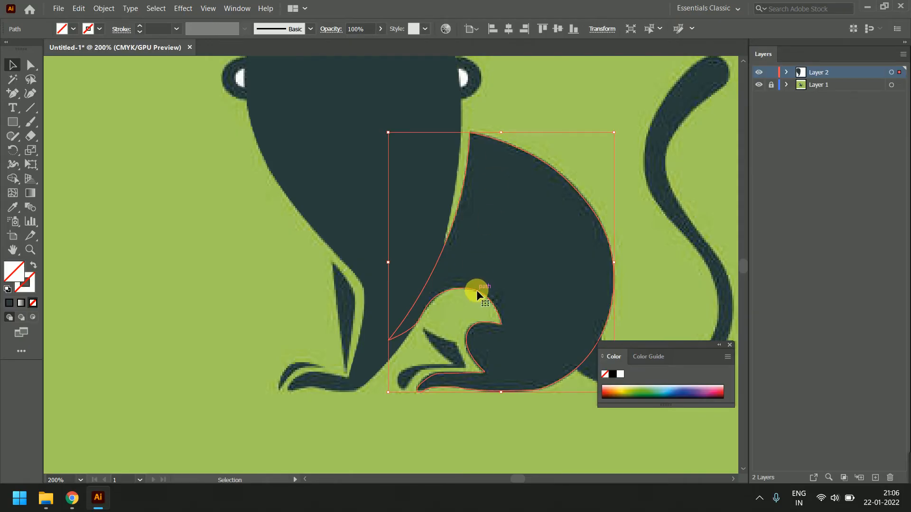
scroll(476, 290, down, 2)
drag(431, 203, 422, 311)
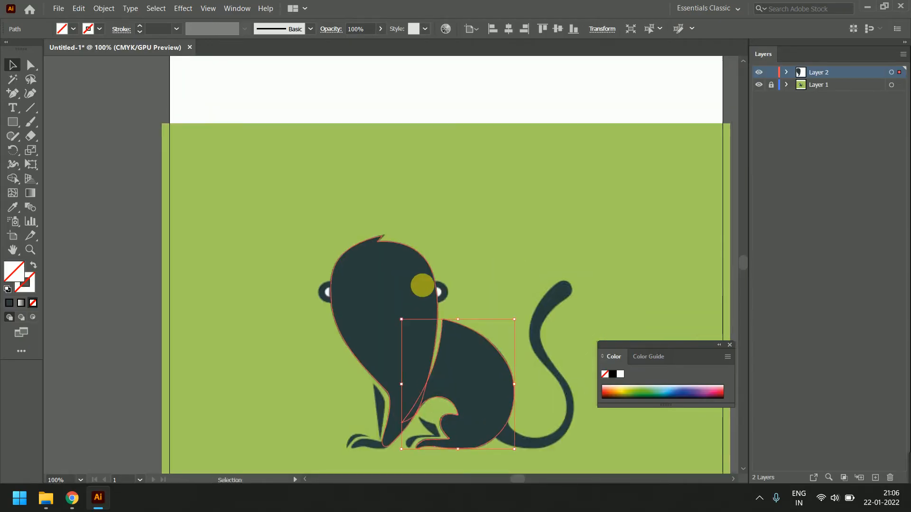
Move the filled head shape clear of the reference monkey, above its back, and deselect it
click(477, 214)
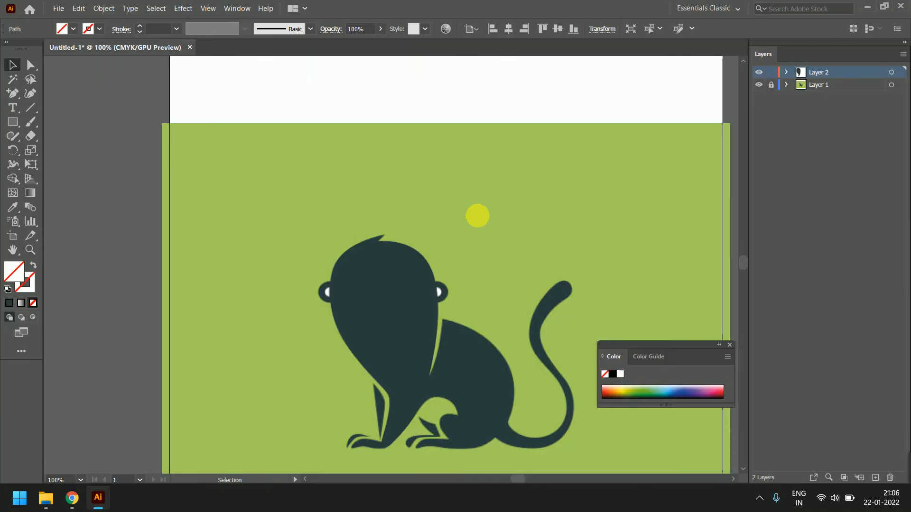
click(434, 269)
drag(430, 258, 535, 154)
click(586, 211)
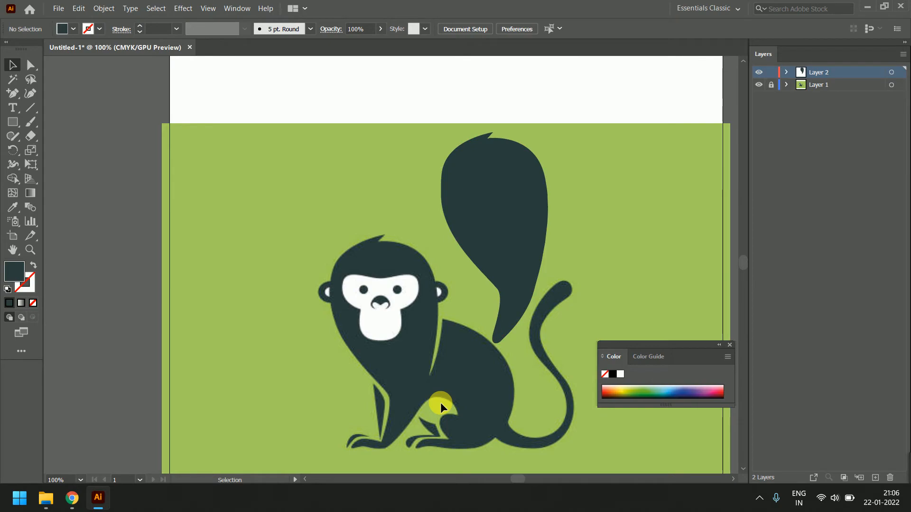
Inspect the side anchor of the moved head shape, and undo the shape's move and dark fill
click(546, 202)
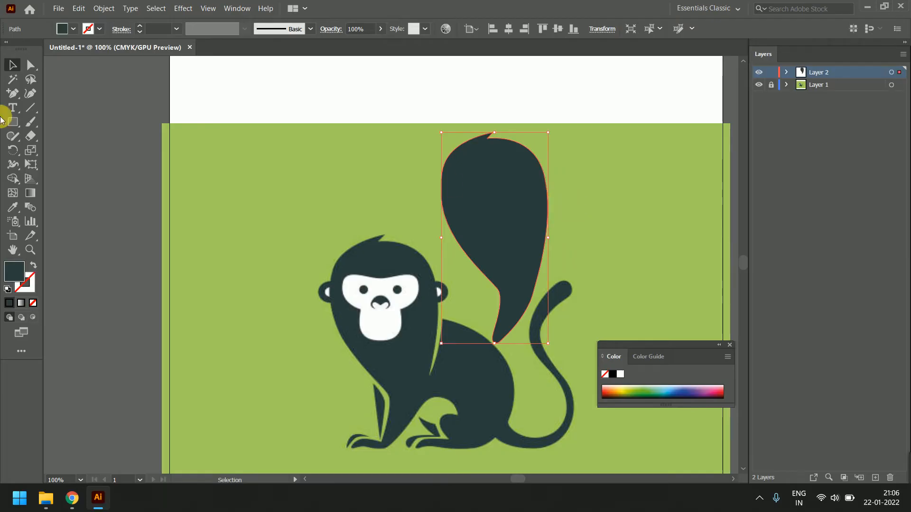
click(31, 65)
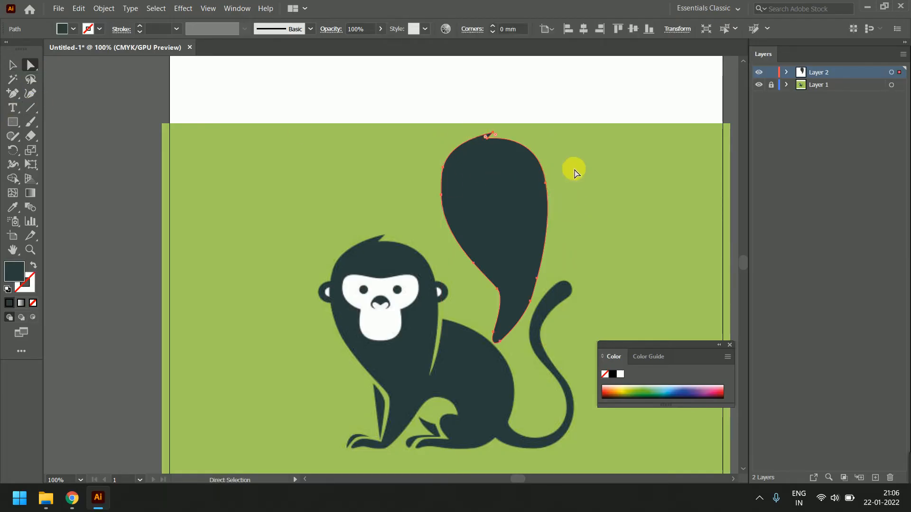
click(545, 200)
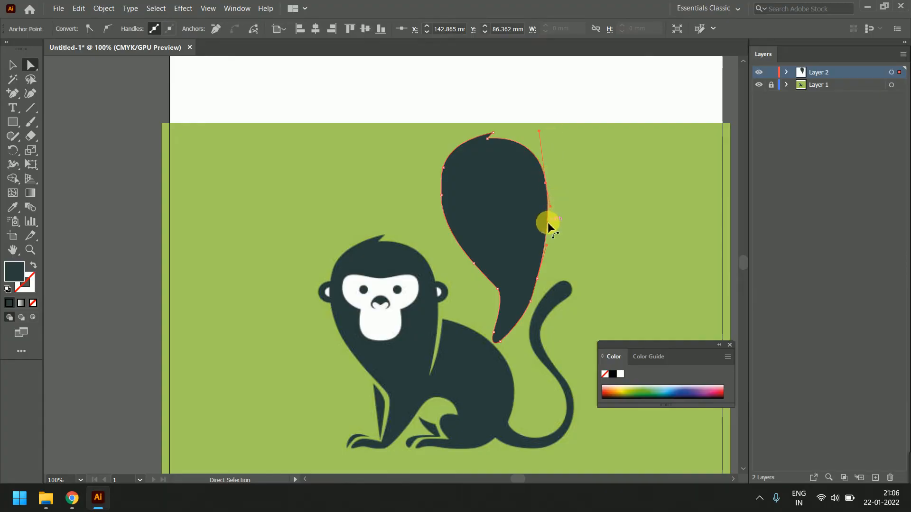
key(ctrl+z)
key(ctrl+z)
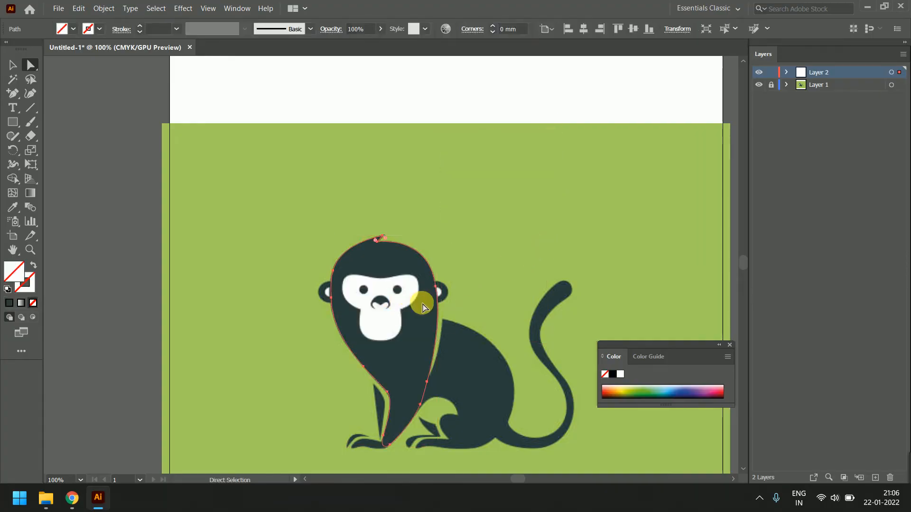
Convert the head outline's anchor beside the ear nearest the monkey's back to a smooth point
scroll(434, 301, left, 2)
scroll(456, 311, up, 1)
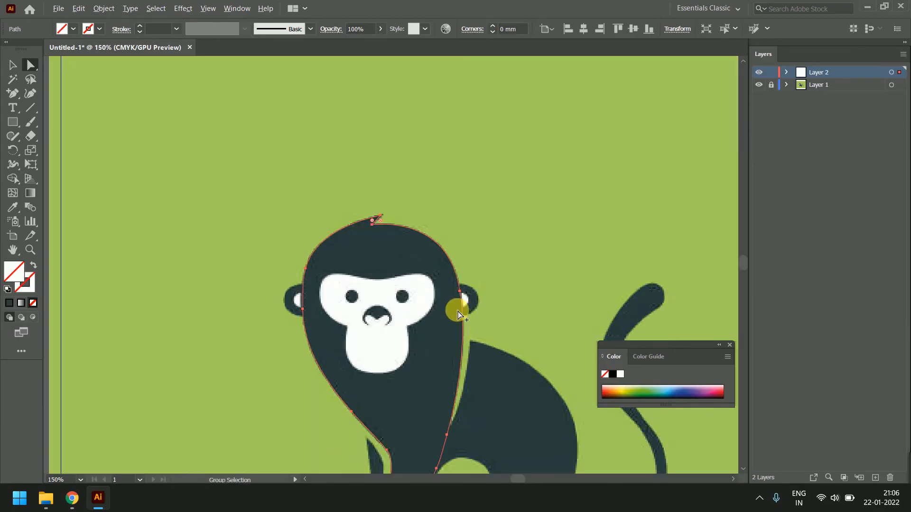
scroll(458, 313, up, 1)
click(460, 285)
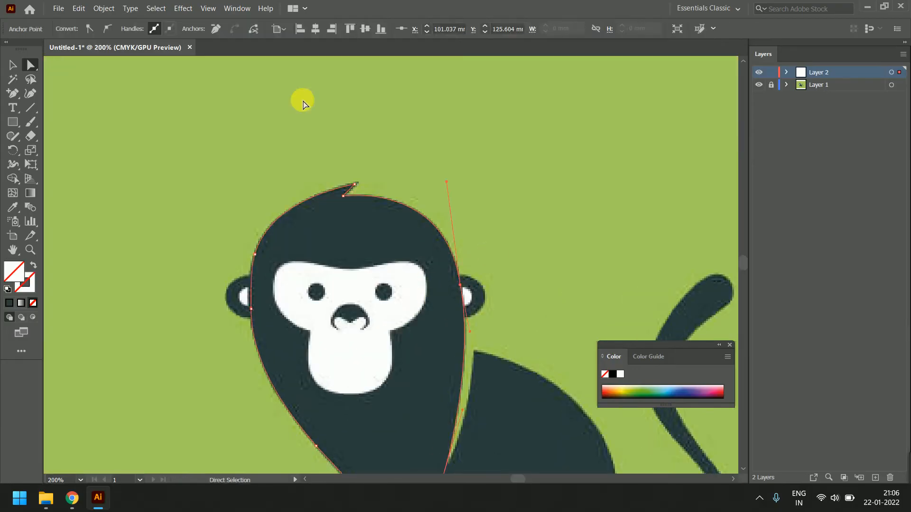
click(106, 31)
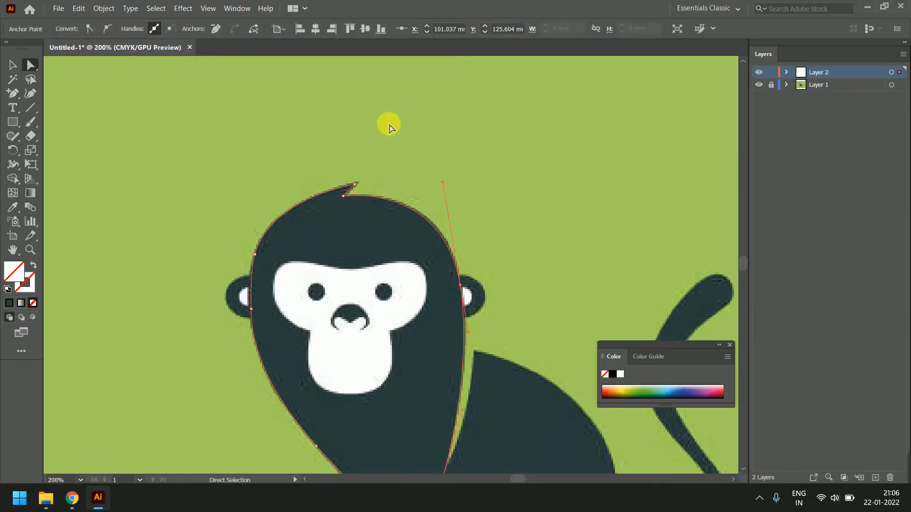
scroll(462, 293, left, 1)
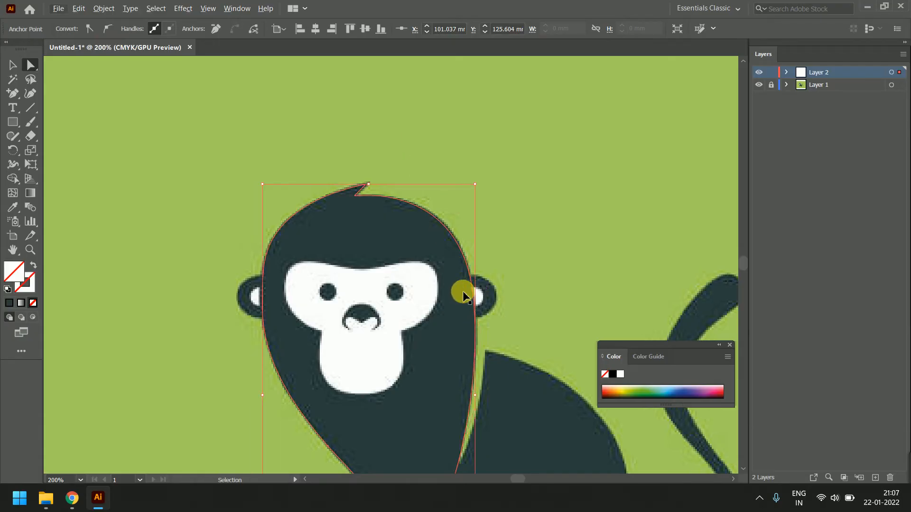
scroll(475, 287, up, 1)
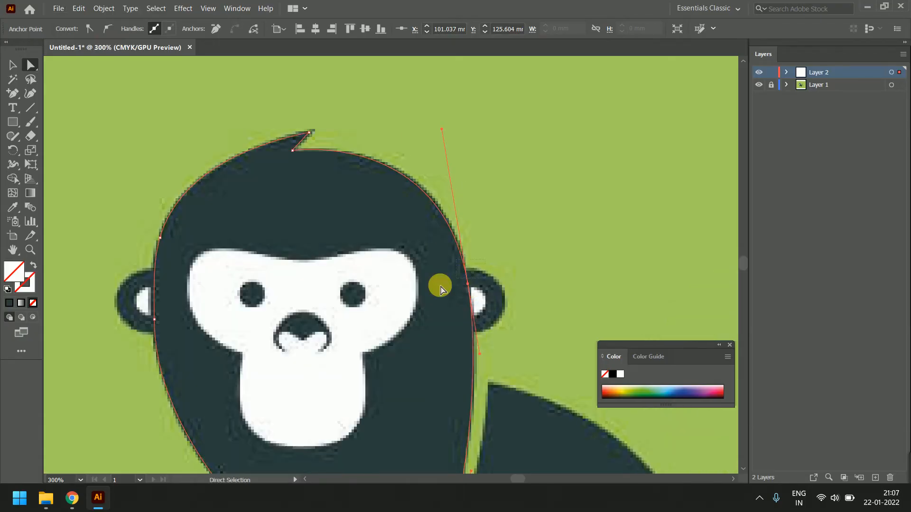
Shift the head anchor beside the back-side ear slightly upward and adjust its handles so the curve follows the reference edge
drag(470, 284, 469, 275)
click(493, 187)
drag(532, 242, 447, 304)
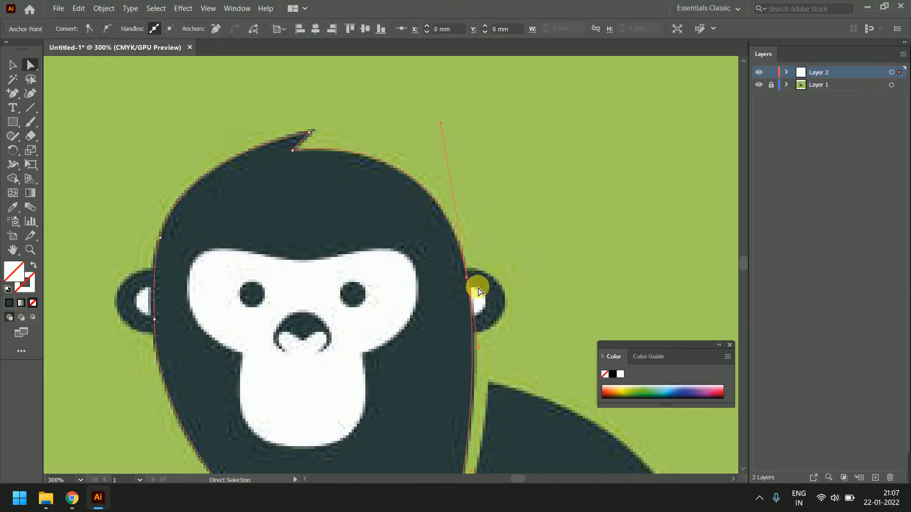
click(447, 132)
drag(515, 215, 448, 323)
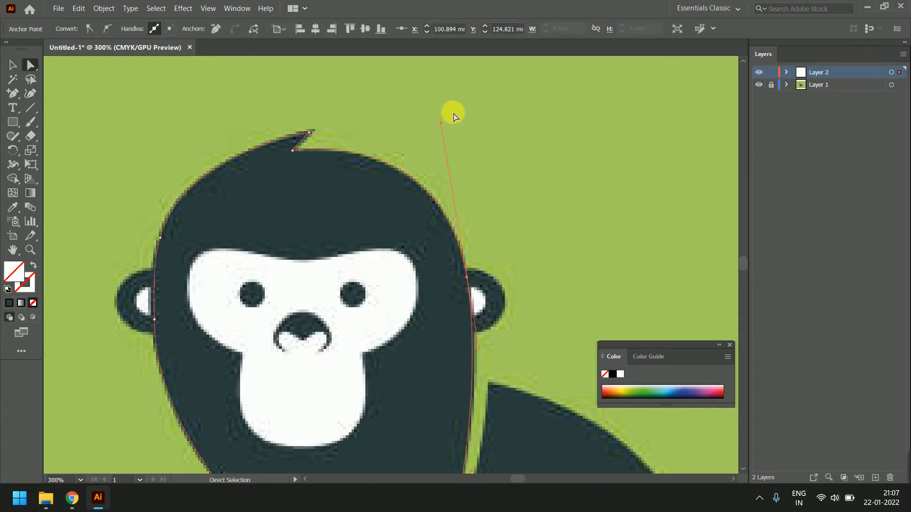
drag(441, 123, 441, 127)
drag(480, 349, 481, 352)
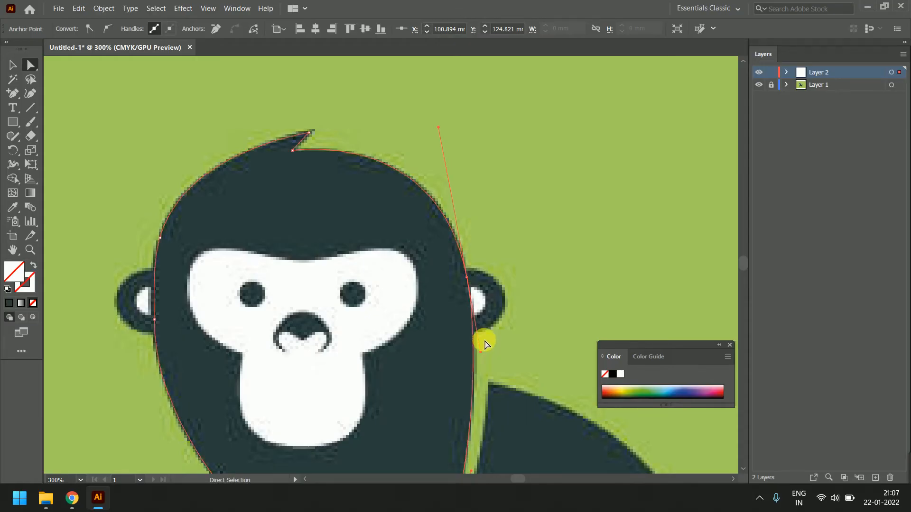
Fill the refined head-and-front-leg path with the dark fur colour sampled from the reference using the Eyedropper
scroll(555, 247, down, 1)
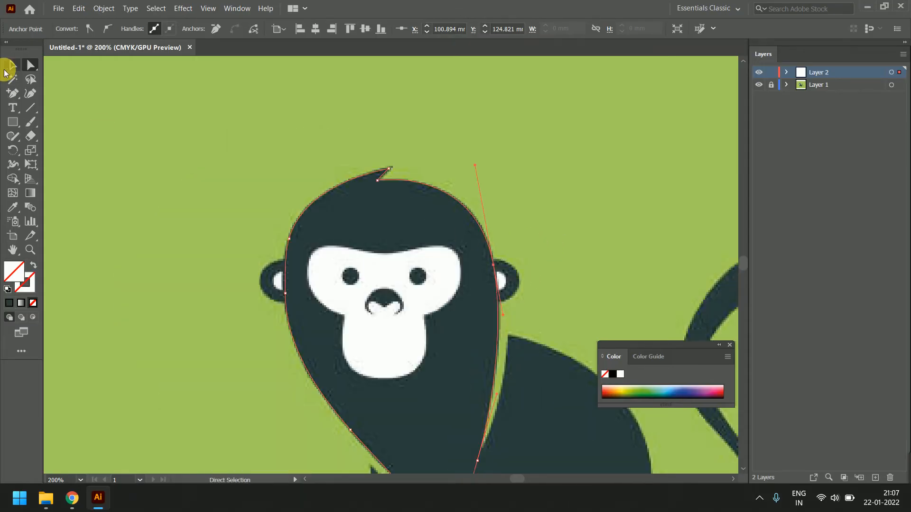
click(12, 65)
click(12, 207)
click(342, 207)
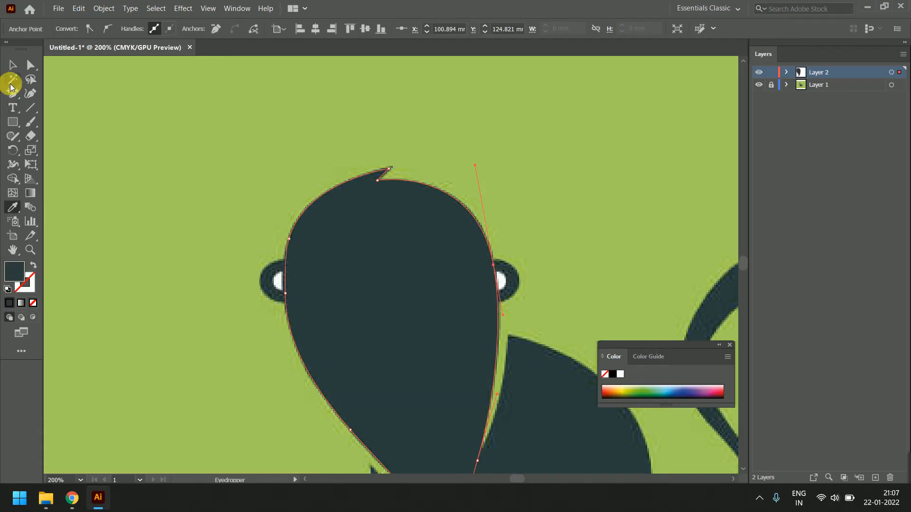
Move the filled head shape above the monkey's back to check its outline, undo the move, and remove its fill
click(12, 64)
scroll(333, 207, down, 2)
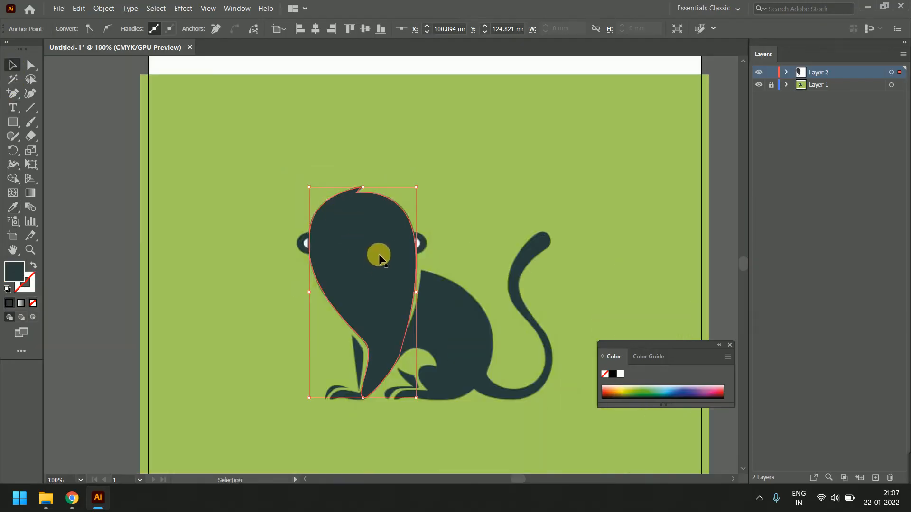
drag(380, 254, 478, 143)
click(519, 198)
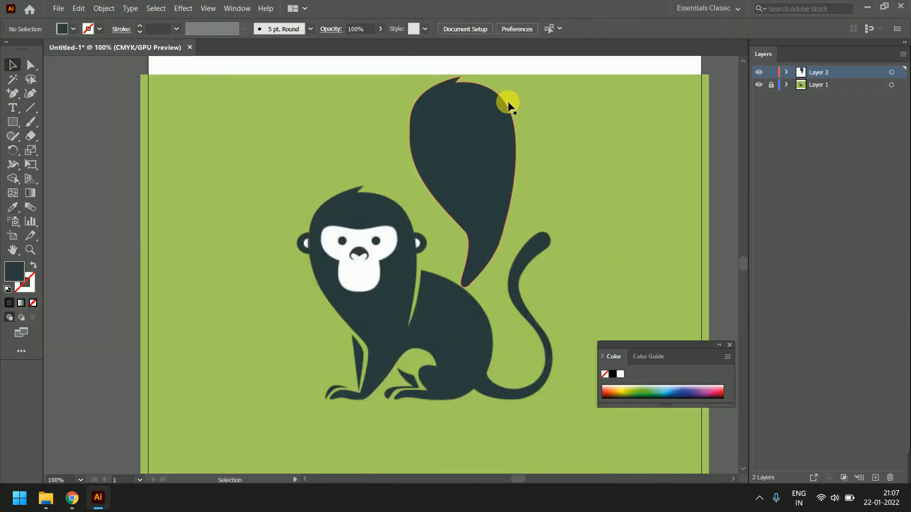
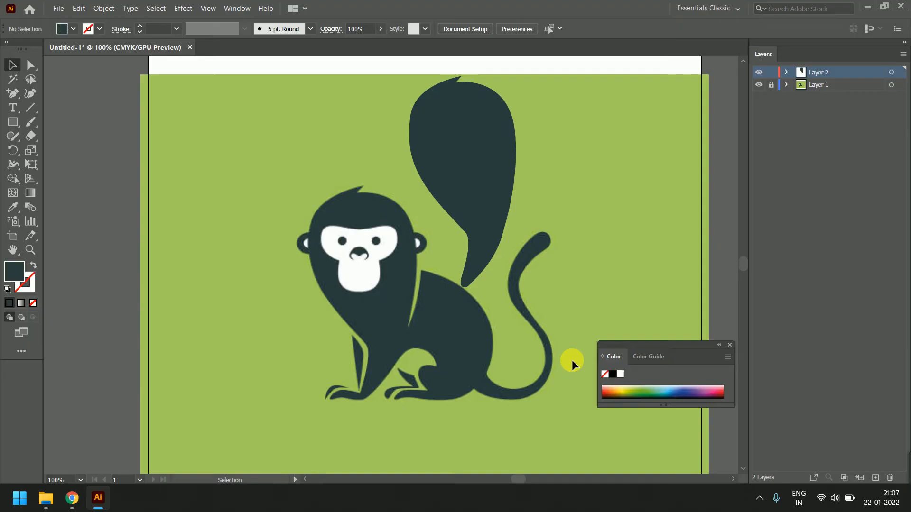
key(ctrl+z)
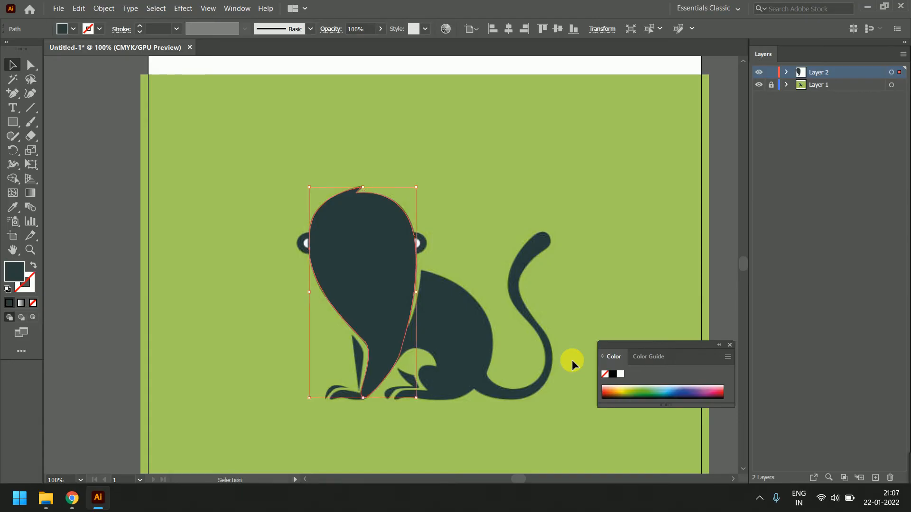
key(slash)
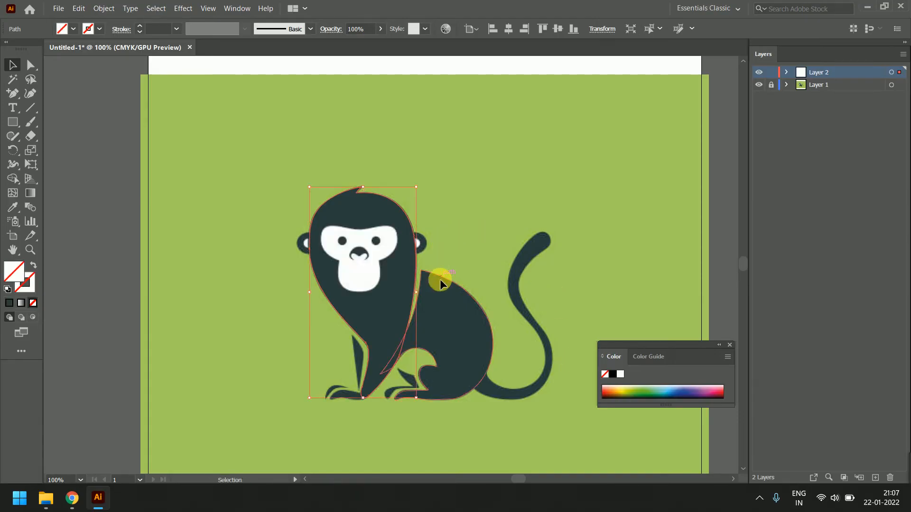
Apply the reference's dark fur colour to the head-and-front-leg path with the Eyedropper and return to the Selection tool
scroll(418, 269, up, 1)
scroll(418, 268, up, 1)
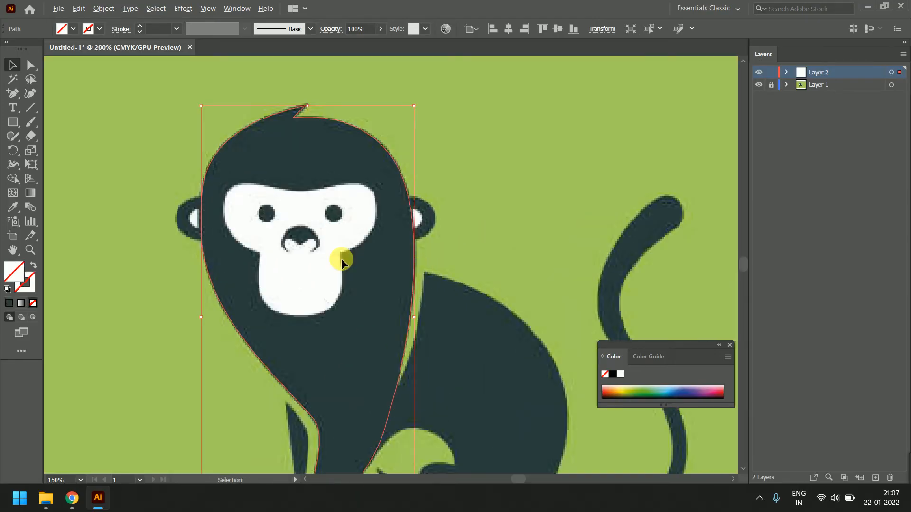
click(12, 207)
click(267, 163)
click(13, 65)
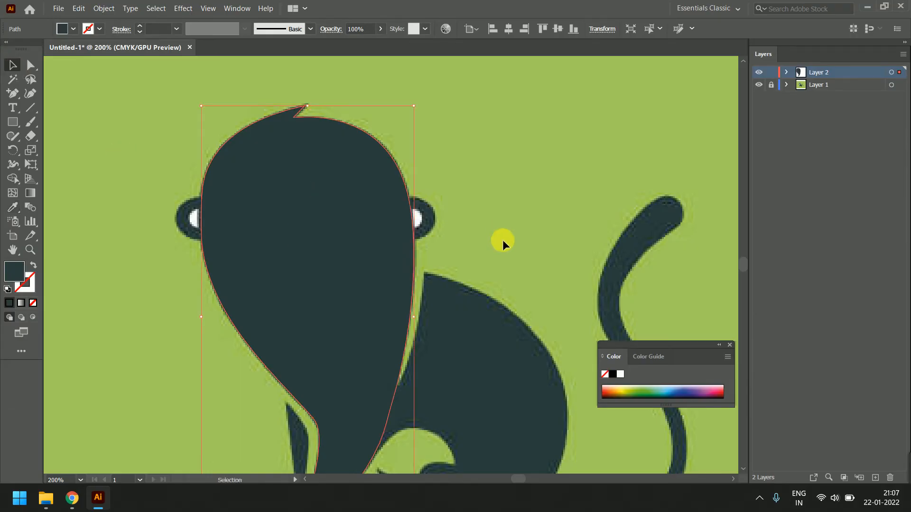
Select the body path, fill it with the sampled dark fur colour, and set its fill back to none
drag(503, 240, 452, 137)
click(447, 134)
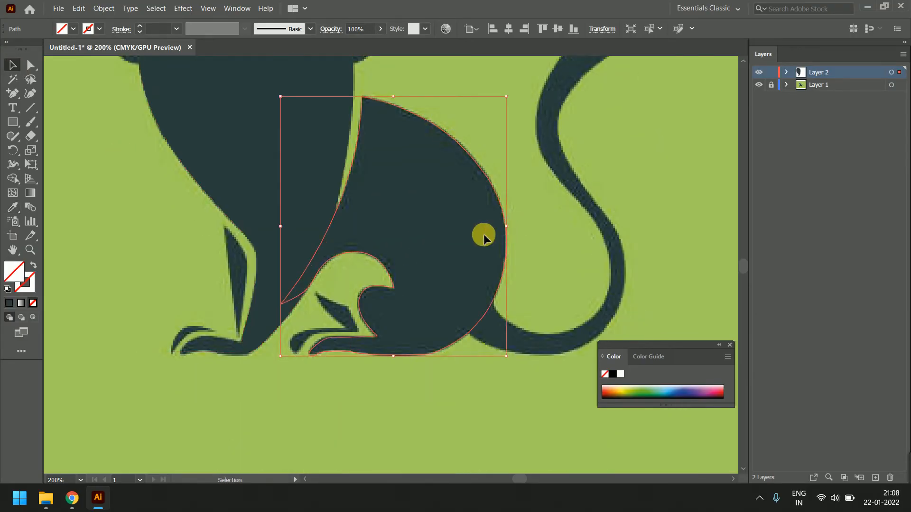
key(a)
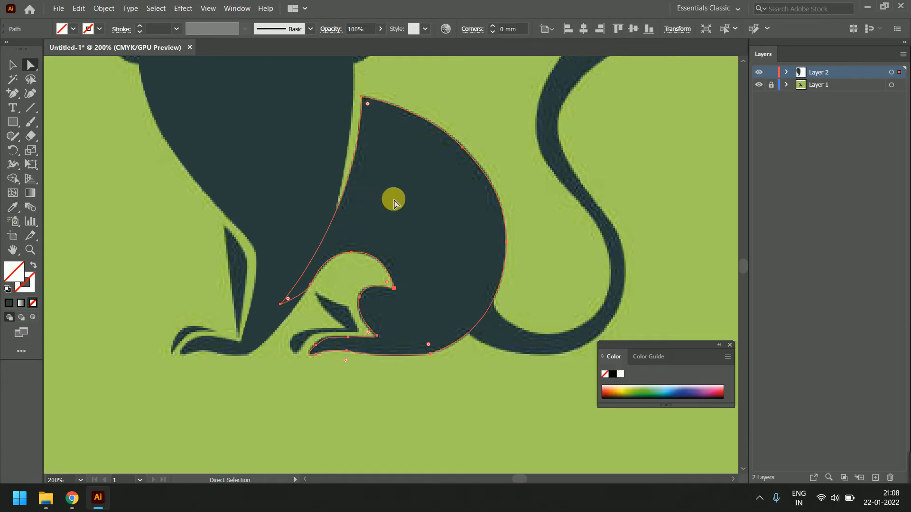
click(15, 209)
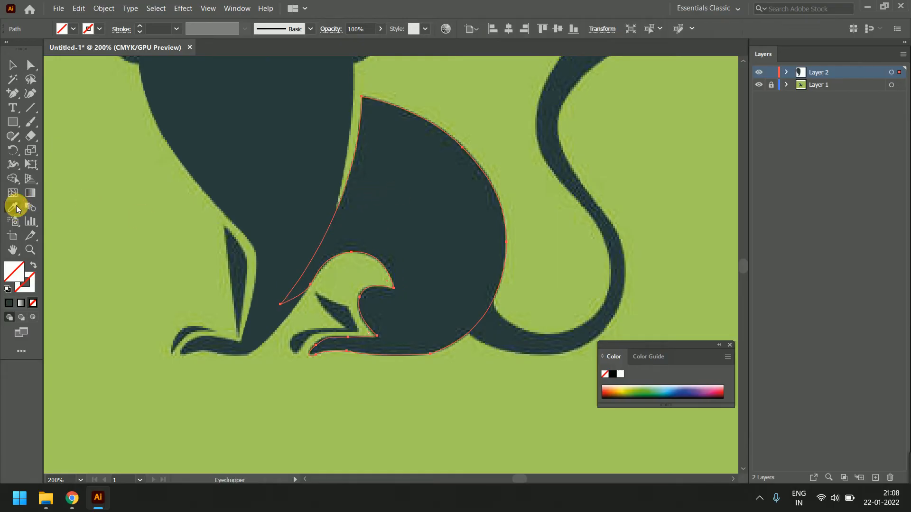
click(402, 209)
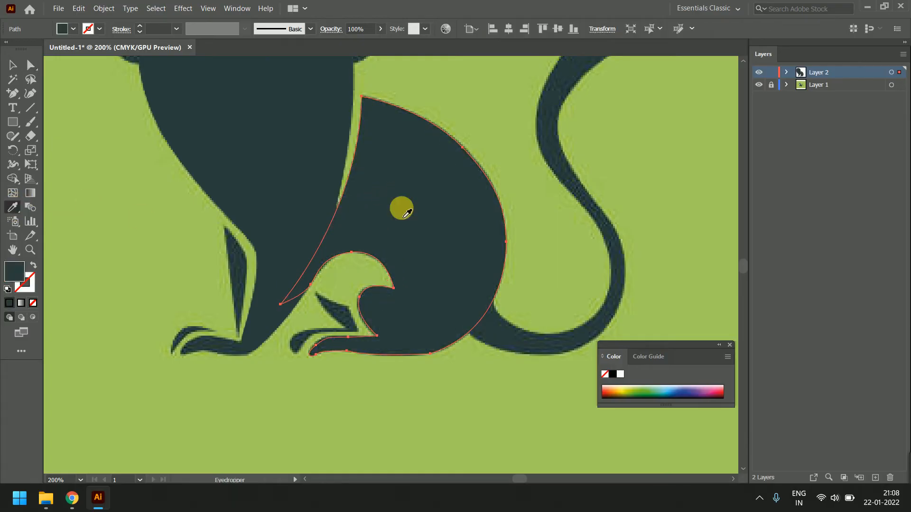
click(33, 303)
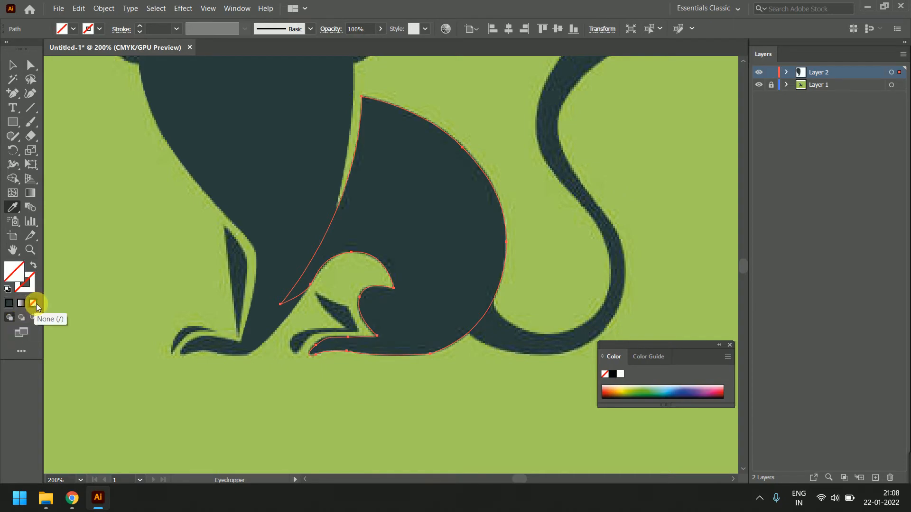
key(a)
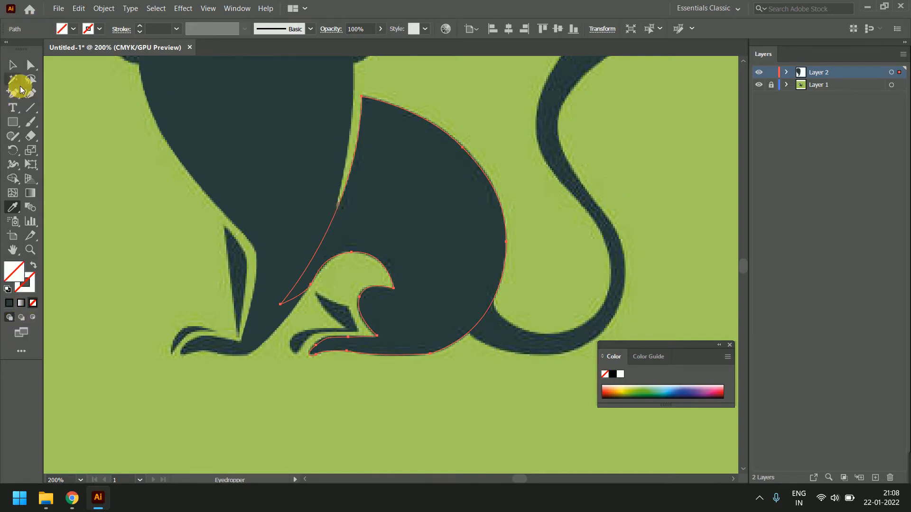
Nudge the body path's top corner anchor and its lower handle to follow the reference edge beside the neck
click(248, 142)
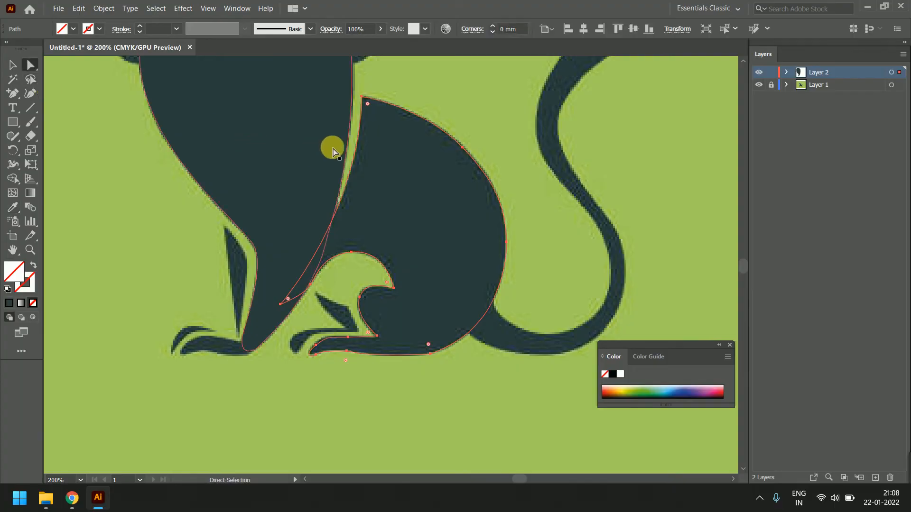
click(394, 139)
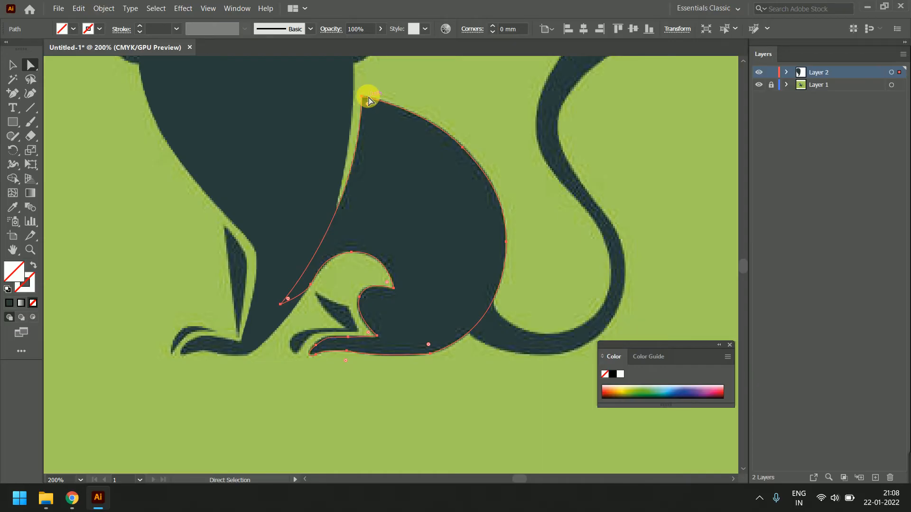
scroll(369, 101, up, 2)
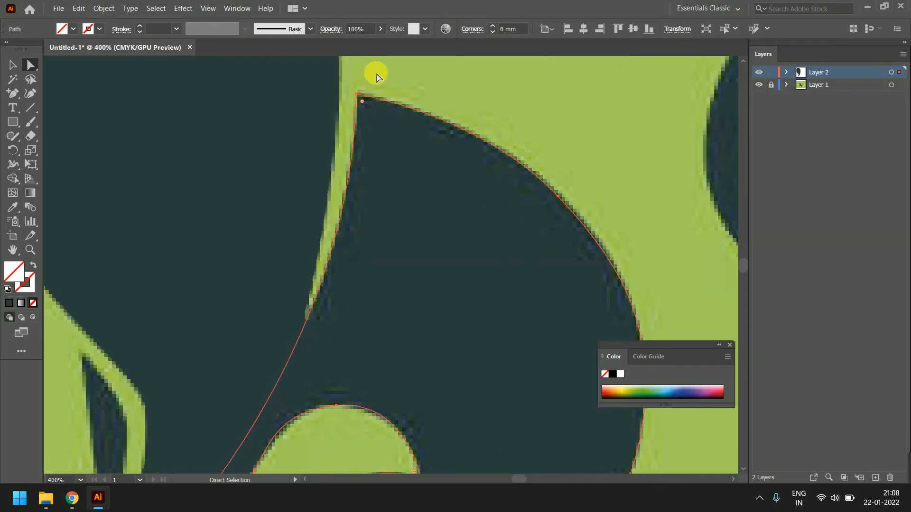
drag(381, 77, 305, 124)
drag(356, 94, 359, 98)
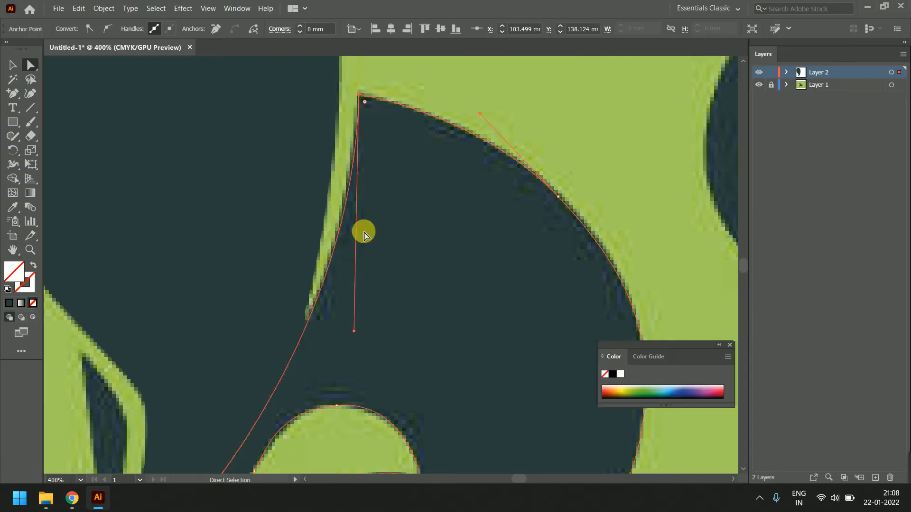
drag(349, 335, 349, 338)
Adjust the upper-back anchor and its handle, and refine the curve at the rump anchor to match the reference's back
scroll(461, 202, down, 2)
scroll(460, 202, right, 3)
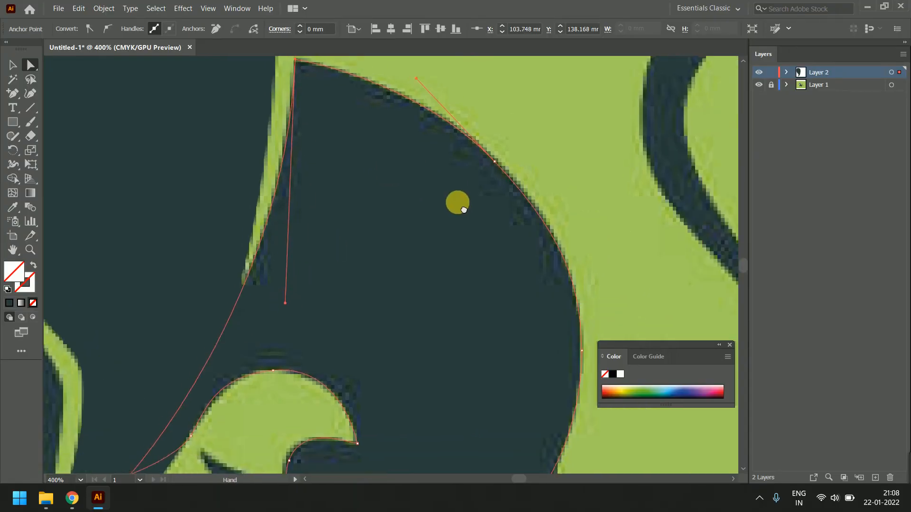
click(490, 160)
scroll(503, 190, up, 2)
scroll(503, 190, right, 1)
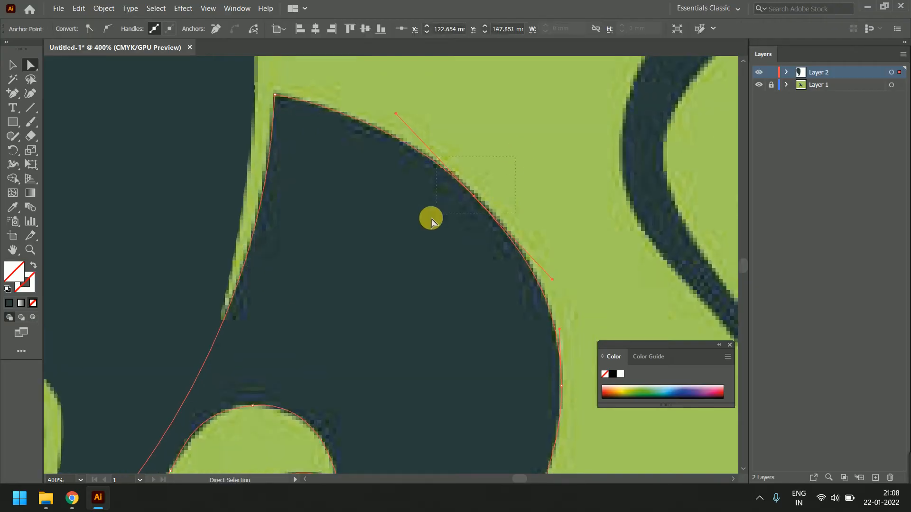
drag(553, 279, 554, 276)
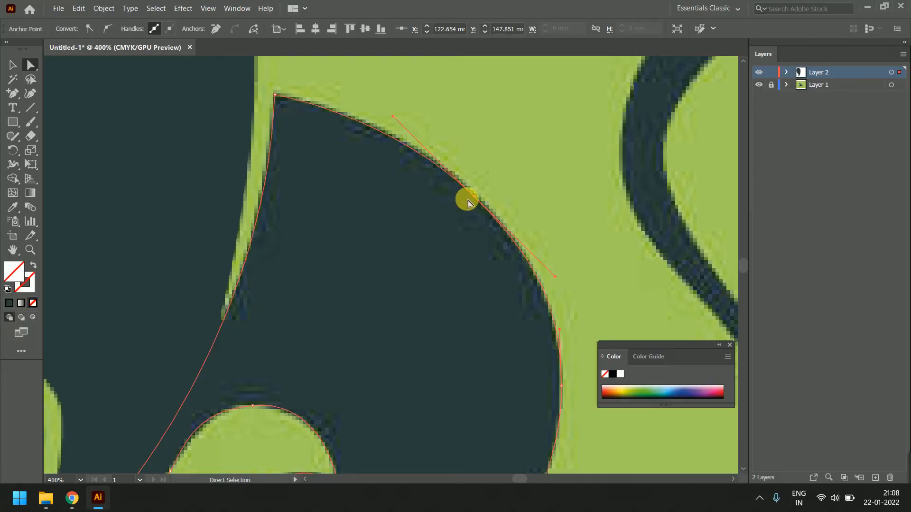
drag(474, 196, 468, 189)
scroll(506, 309, down, 3)
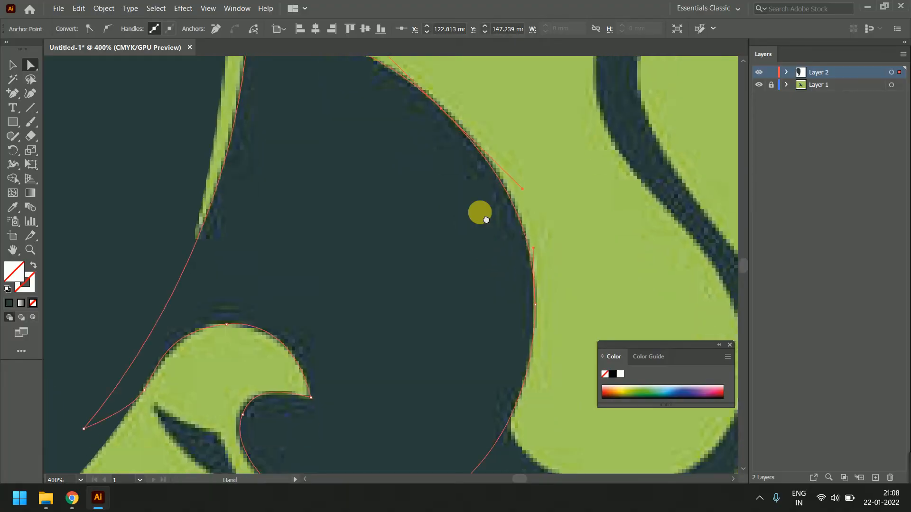
drag(529, 260, 526, 249)
Convert the body path's bottom anchor under the haunch to a smooth point and nudge it onto the reference edge
drag(503, 310, 520, 197)
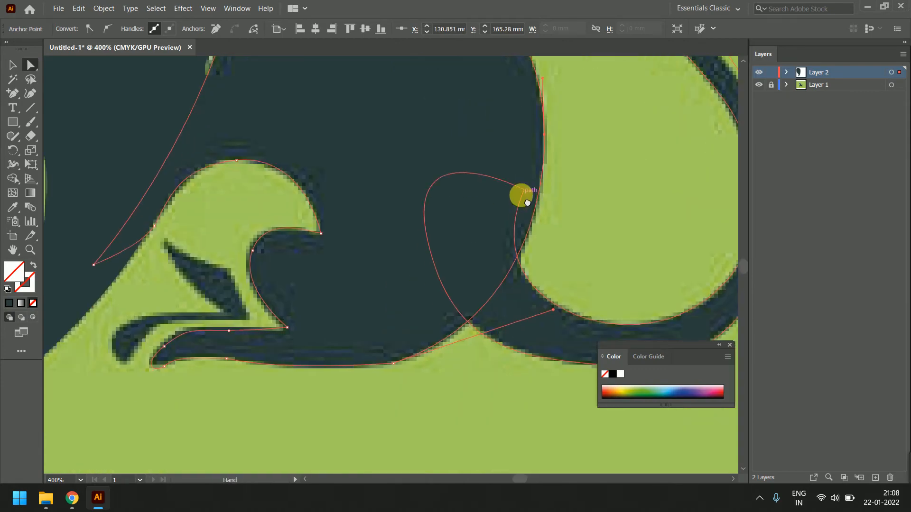
click(394, 362)
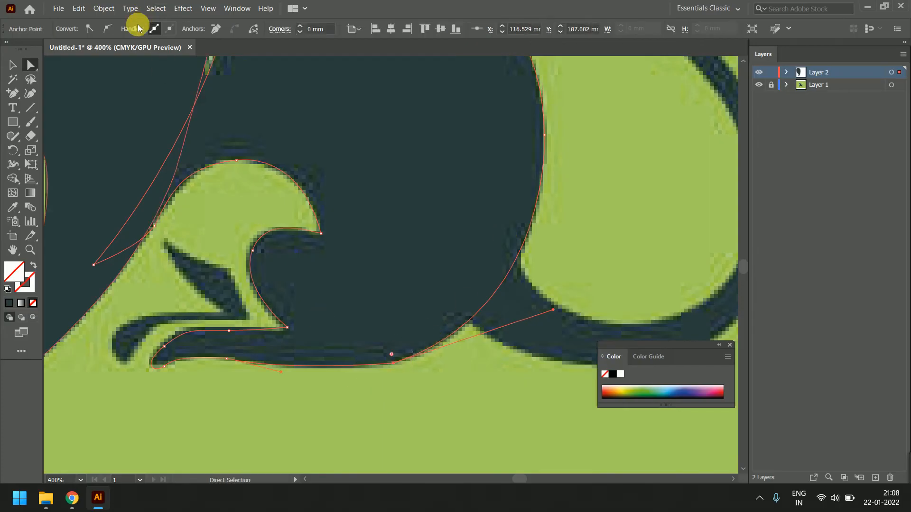
click(106, 28)
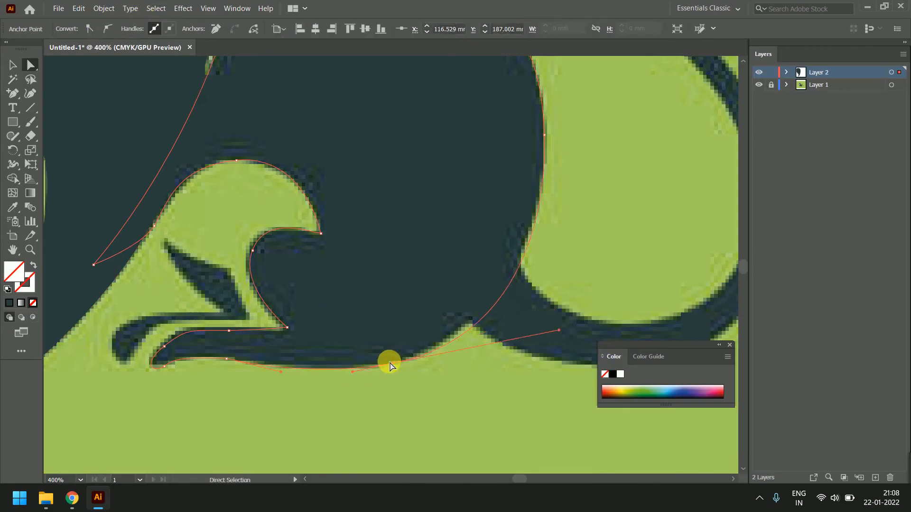
mouse_move(390, 363)
mouse_down()
mouse_move(381, 362)
mouse_move(390, 362)
mouse_up()
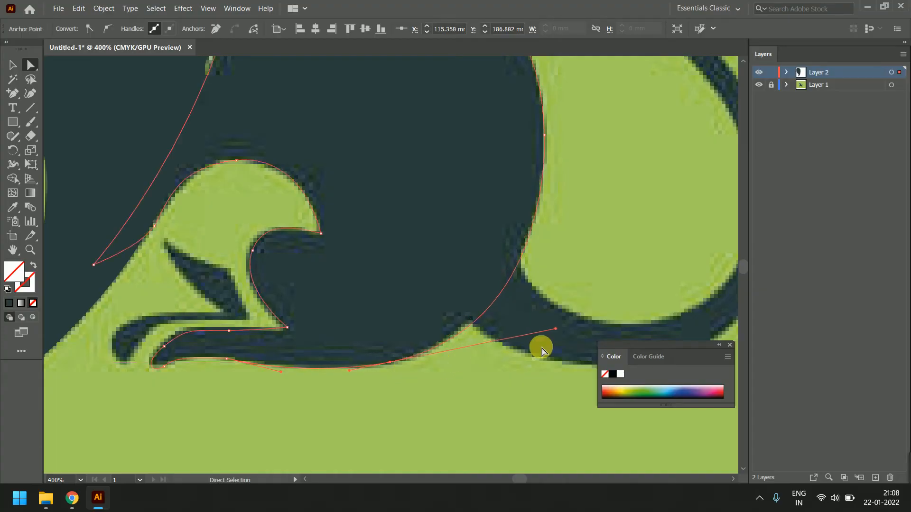
Shorten the handle along the body path's bottom edge, and convert the anchor under the hind foot to smooth and nudge it into place
drag(555, 328, 548, 332)
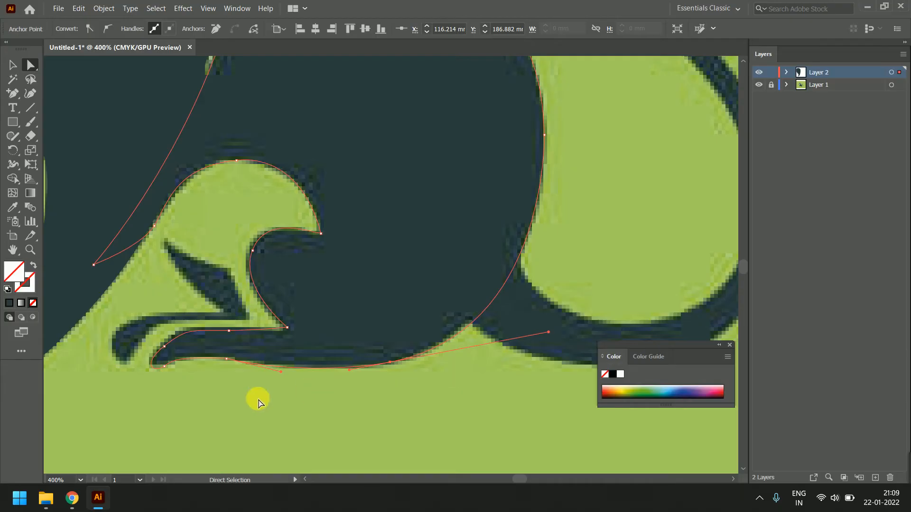
click(227, 363)
click(107, 29)
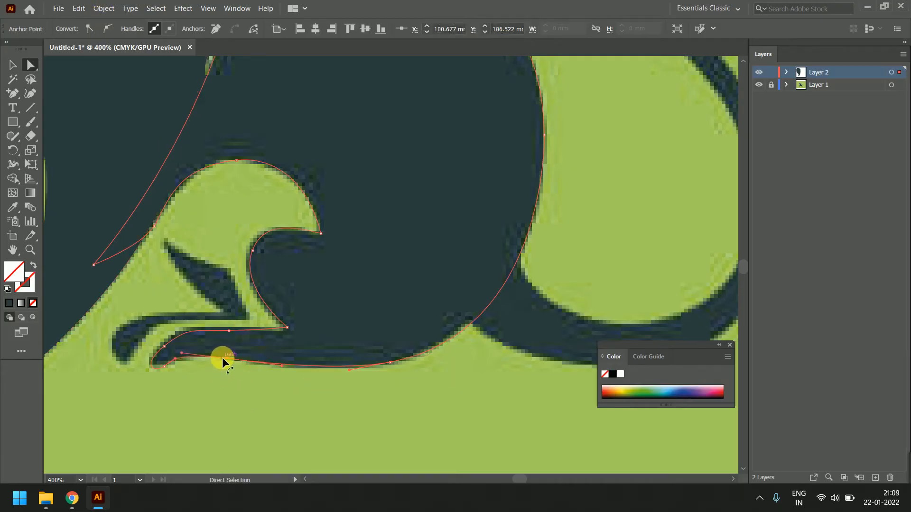
drag(222, 357, 237, 358)
Refine the body path's hind foot by adjusting the toe anchors, the heel corner and the inner-curve anchor to the reference edge
click(164, 366)
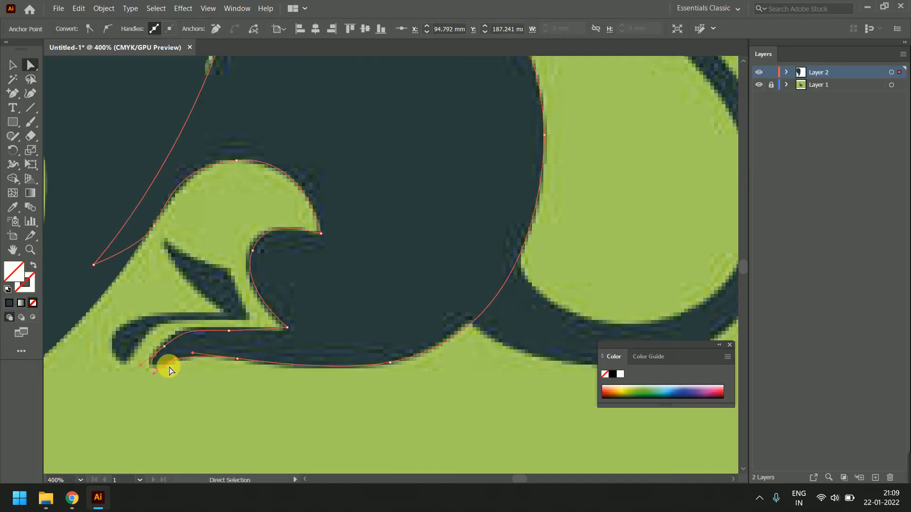
scroll(167, 367, up, 1)
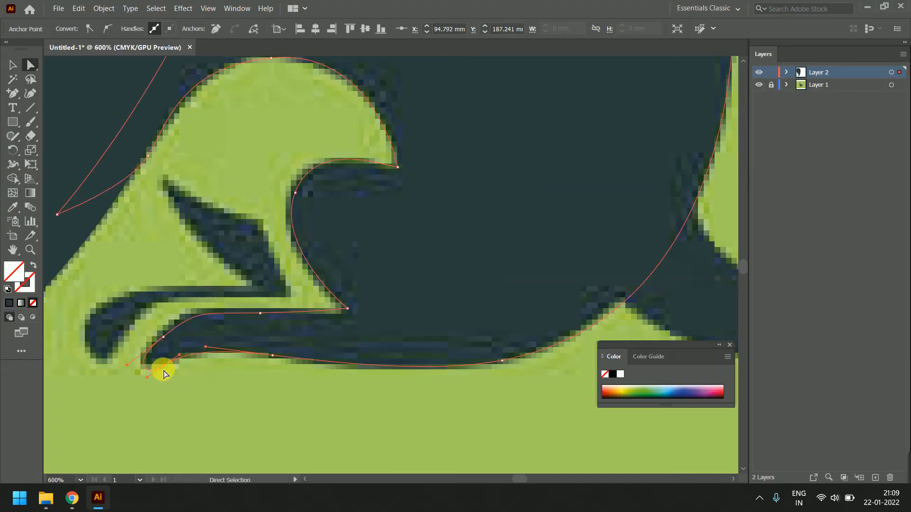
drag(164, 371, 160, 334)
click(163, 337)
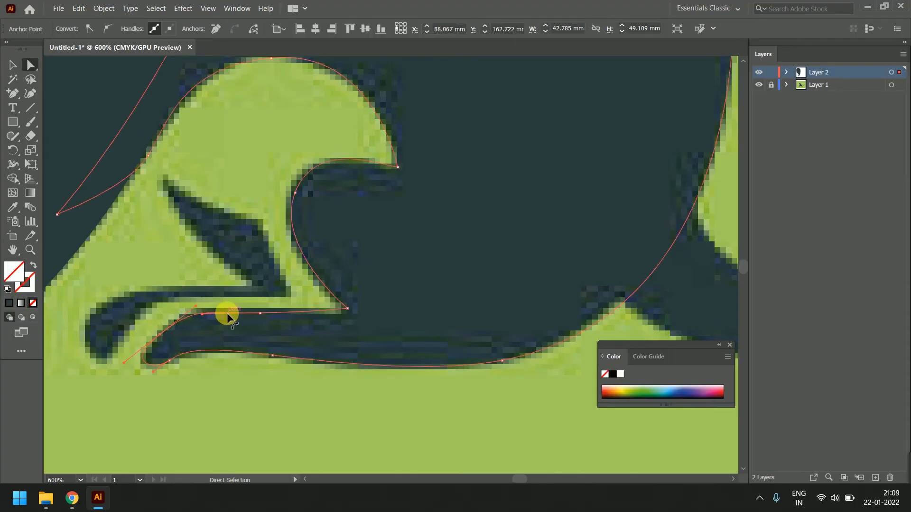
click(345, 311)
drag(295, 196, 290, 190)
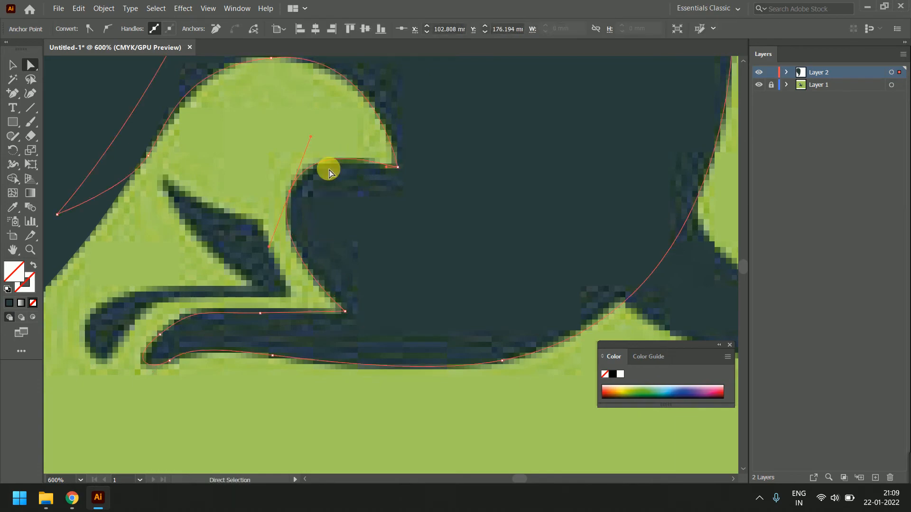
Adjust the arch's top anchor and handle above the hind foot, and reshape the curve on the arch's belly side
drag(335, 126, 386, 193)
drag(322, 128, 326, 127)
drag(224, 135, 249, 129)
drag(204, 230, 172, 260)
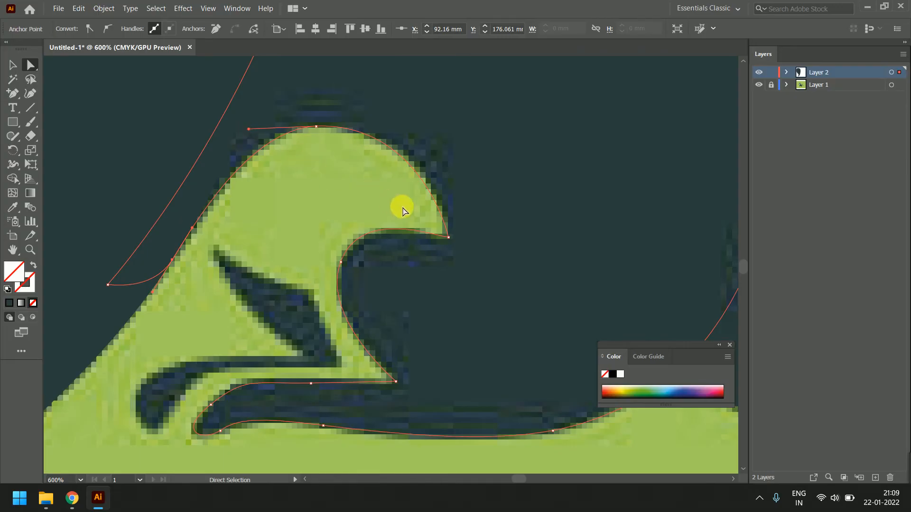
Fill the body path with the dark fur colour sampled from the reference
scroll(403, 204, down, 3)
drag(452, 106, 430, 216)
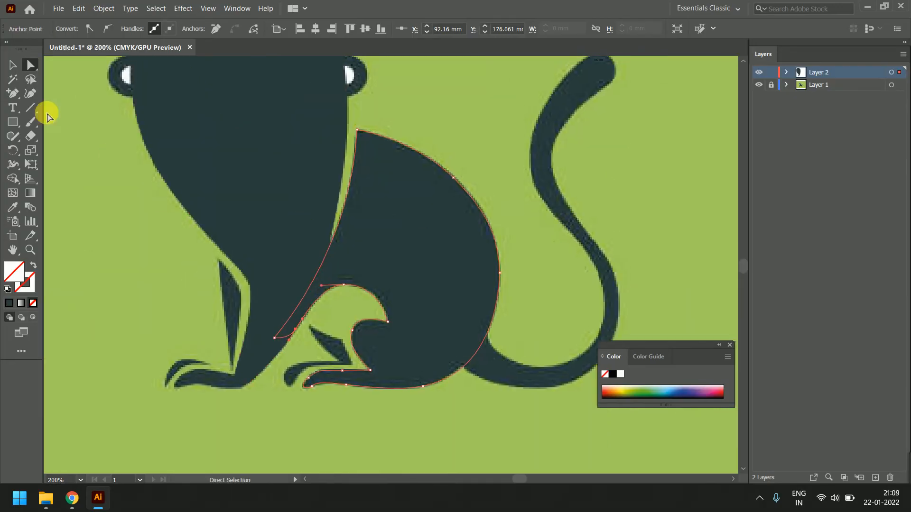
click(13, 208)
click(469, 249)
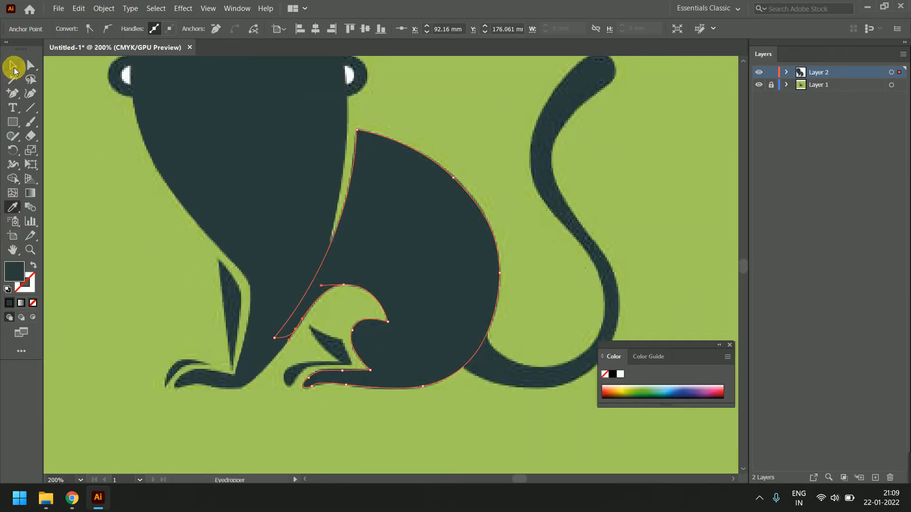
Select the small inner hind-leg path and move its upper tip anchor onto the reference tip
click(14, 68)
drag(432, 278, 498, 198)
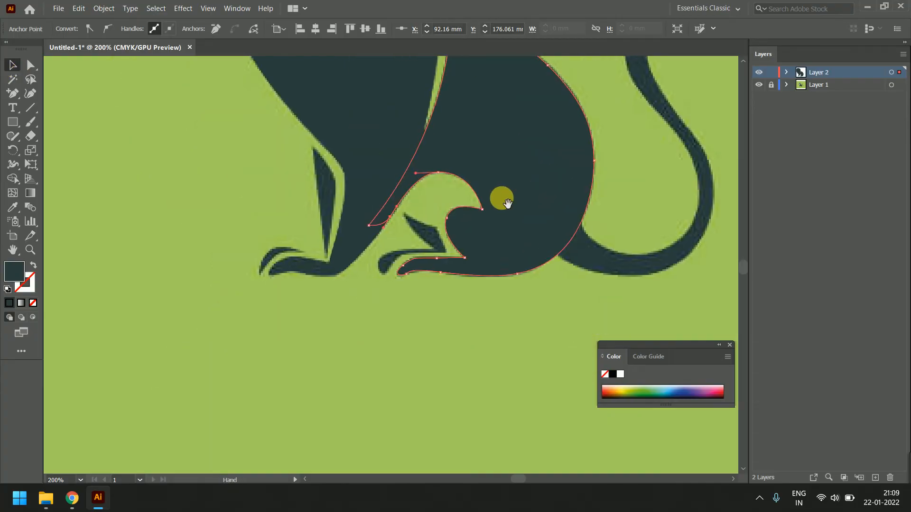
scroll(423, 242, up, 2)
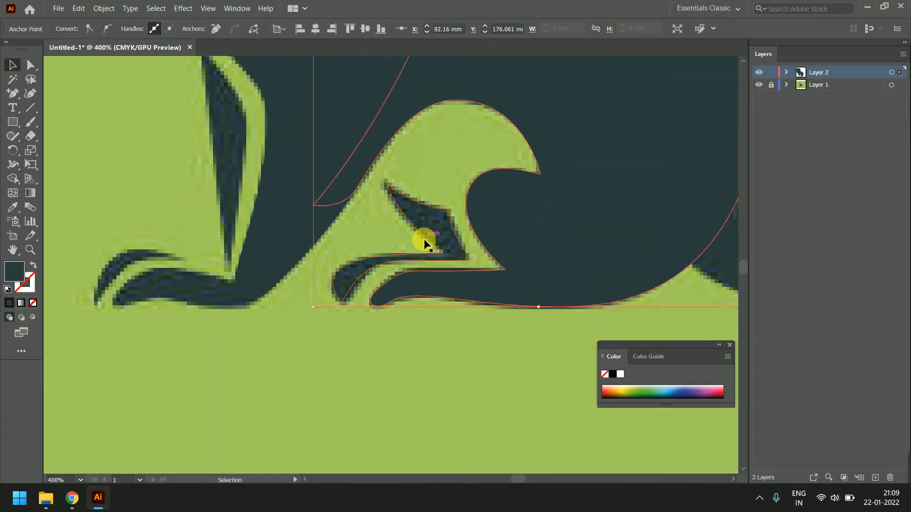
click(423, 237)
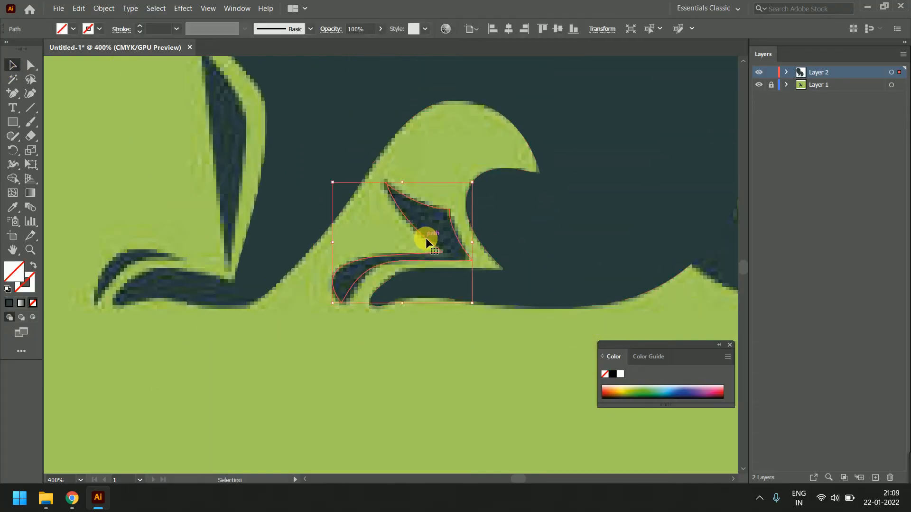
click(31, 65)
scroll(465, 255, up, 1)
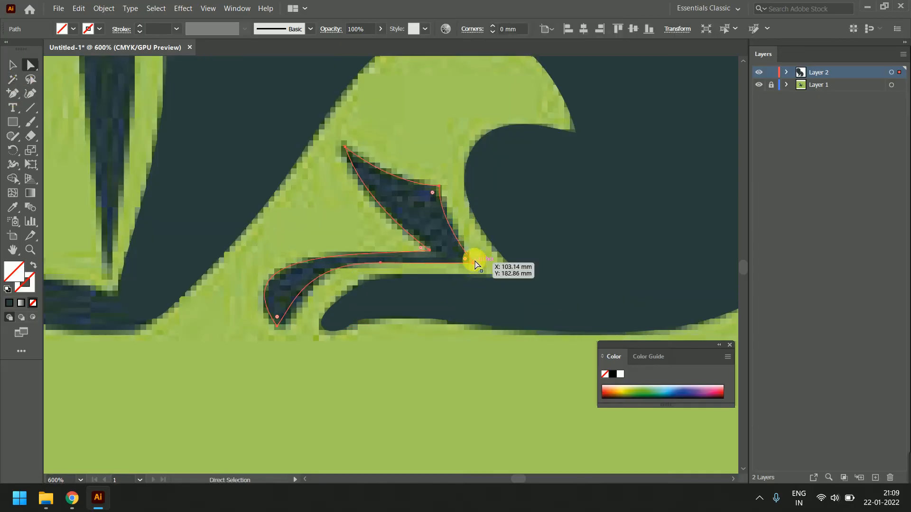
drag(367, 131, 340, 151)
drag(341, 146, 342, 145)
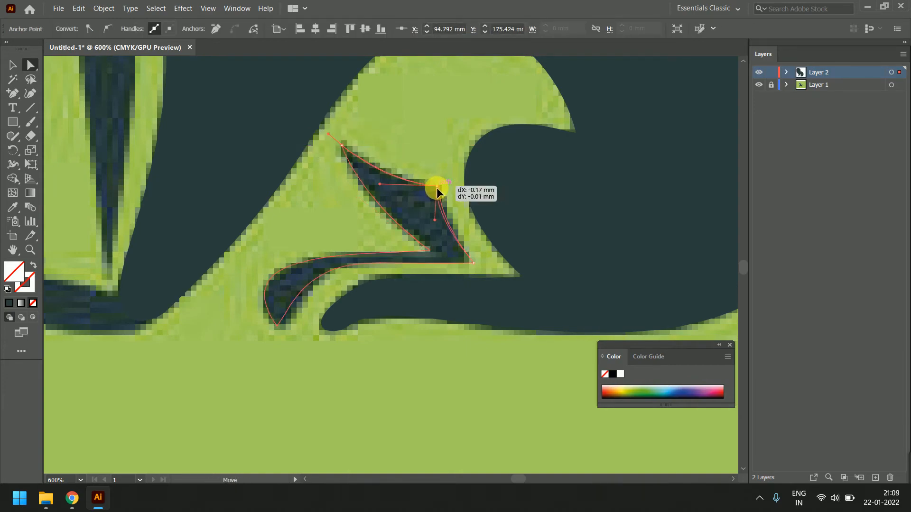
Nudge the inner hind-leg path's knee and heel corner anchors and adjust the knee's handles to match the reference edges
click(437, 187)
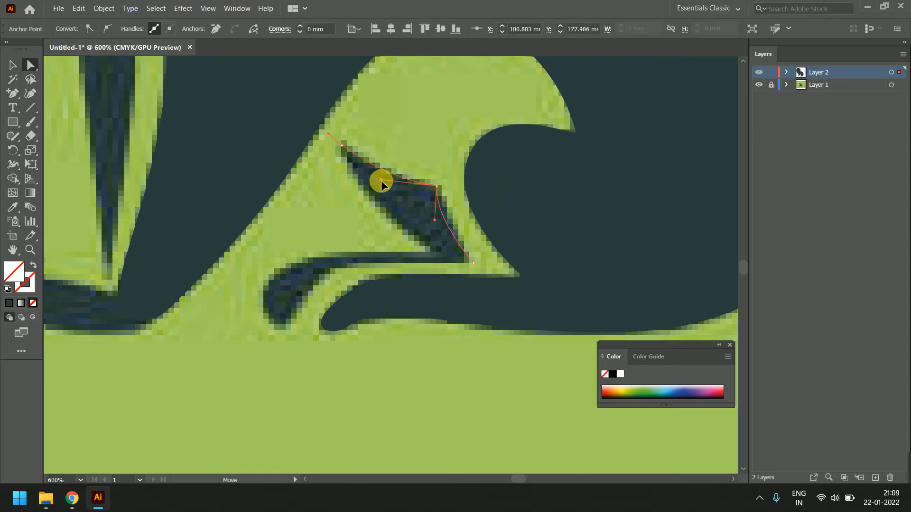
click(382, 183)
drag(471, 264, 470, 263)
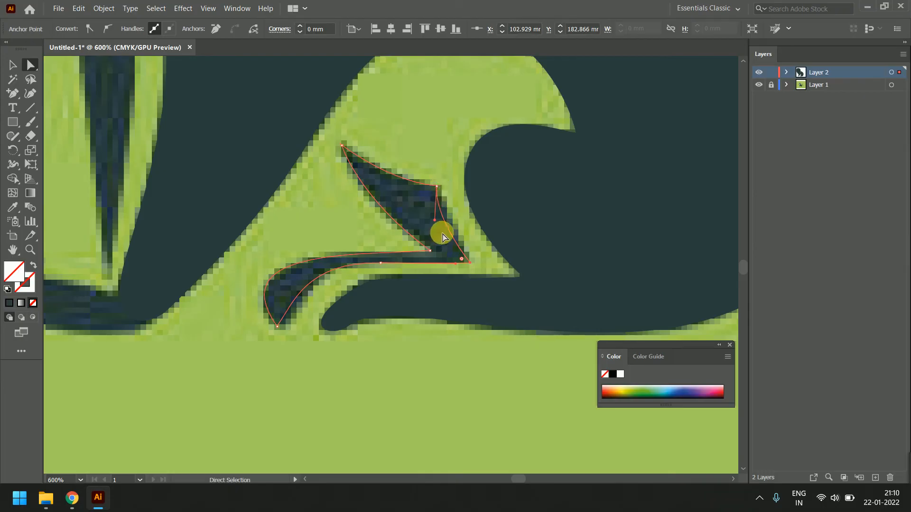
drag(436, 219, 444, 219)
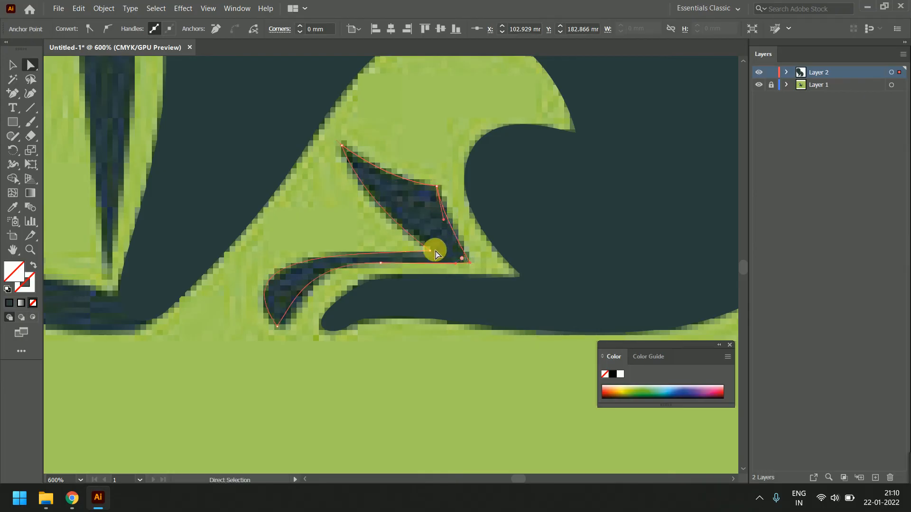
Move the inner hind-leg path's bottom toe anchor onto the tip of the reference foot
ctrl+click(279, 325)
drag(277, 328, 281, 331)
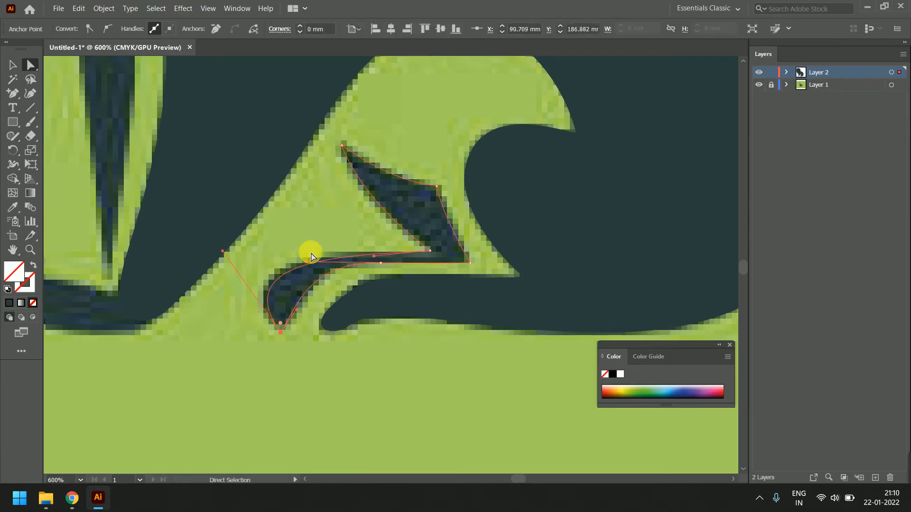
Adjust the anchors and handles of the hind toe outline so its upper edge and rounded tip follow the reference image
click(361, 252)
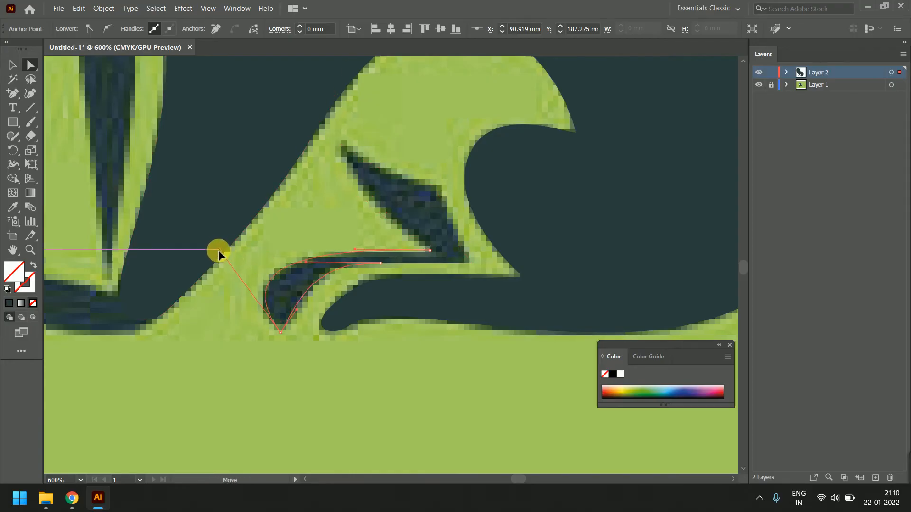
drag(219, 249, 215, 257)
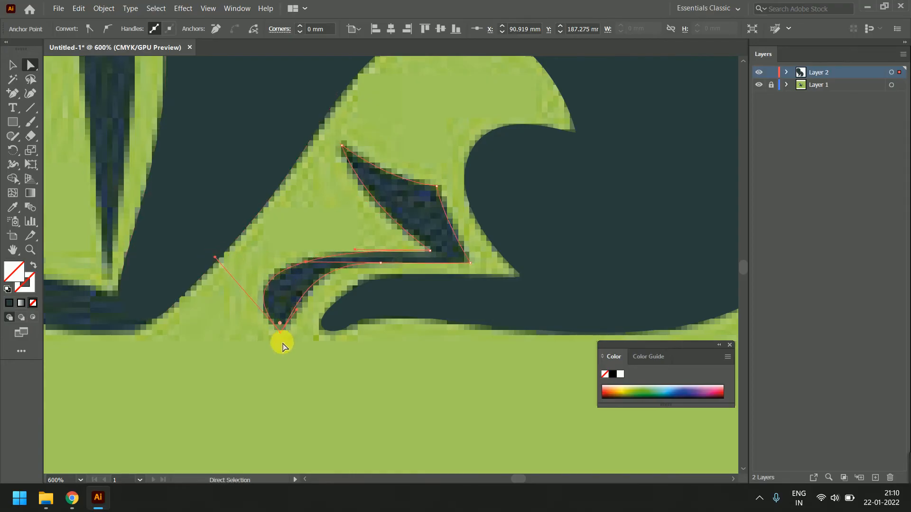
drag(281, 324, 284, 322)
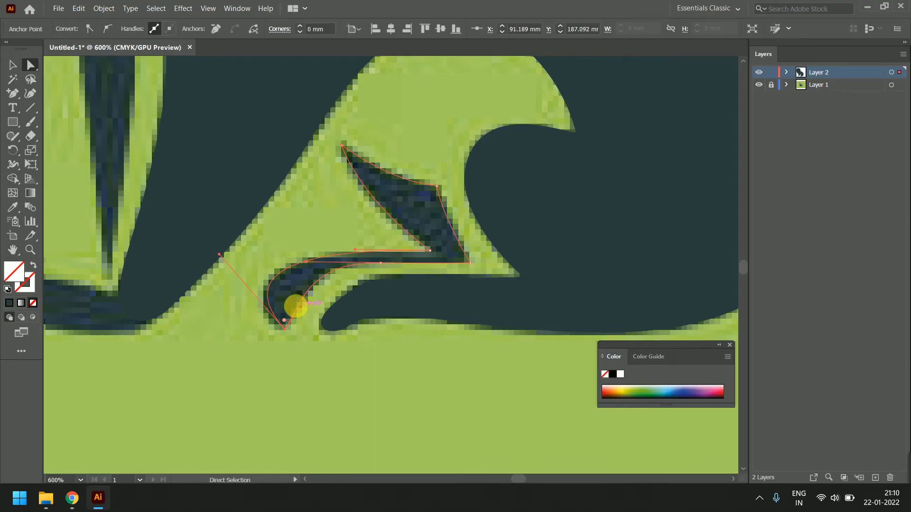
drag(214, 253, 205, 258)
click(275, 310)
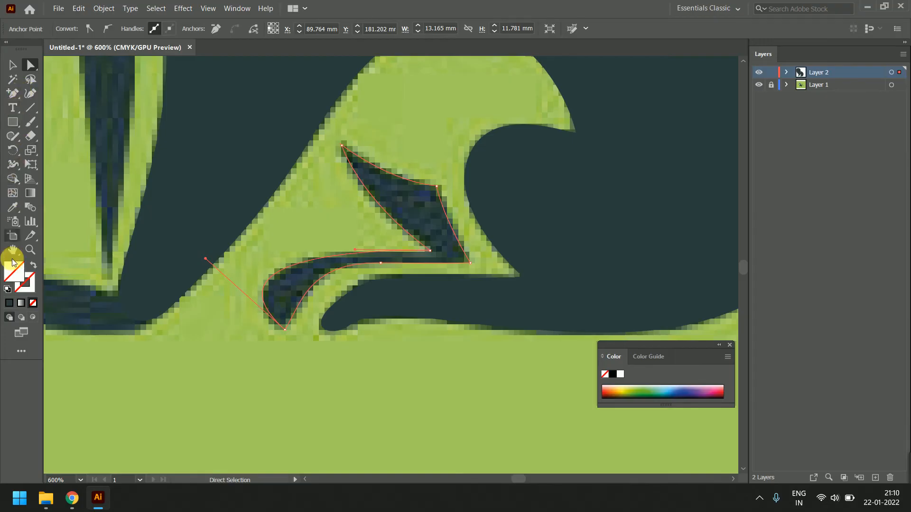
Fill the hind toe shape with the dark green sampled from the body using the Eyedropper, and deselect it
click(13, 207)
click(646, 218)
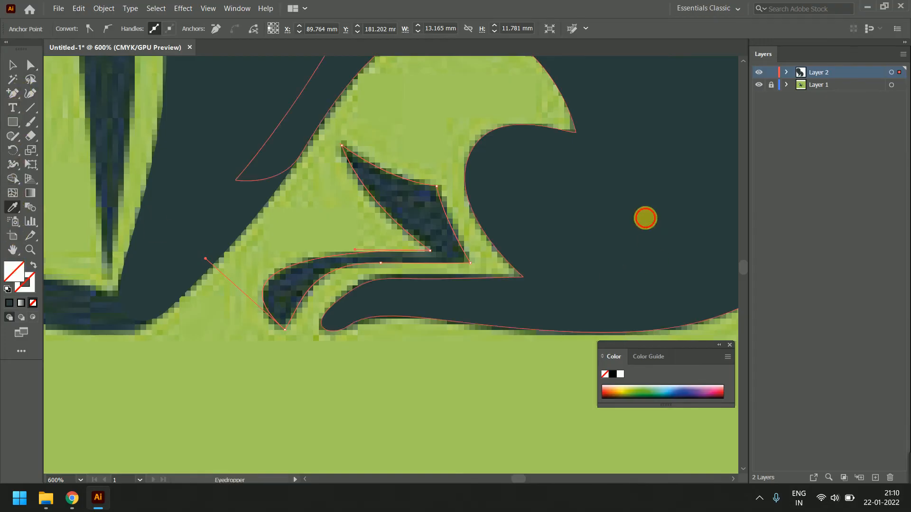
click(13, 64)
click(297, 328)
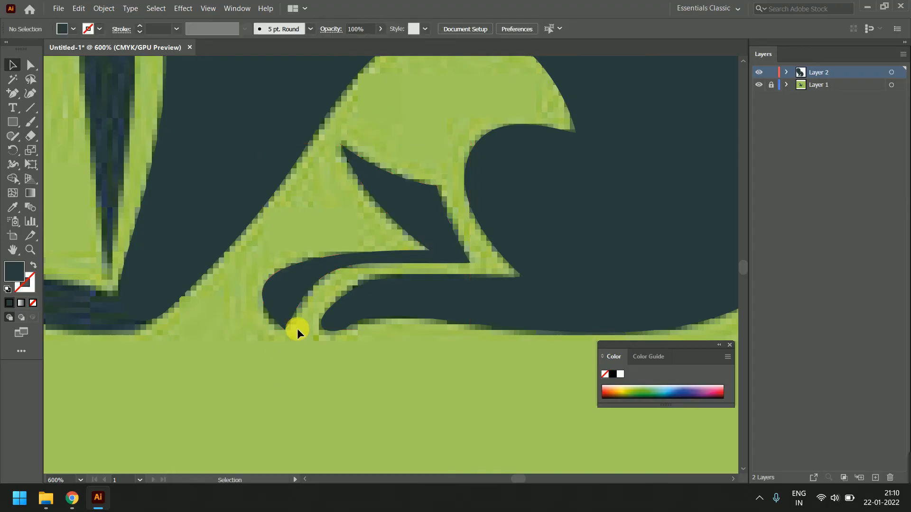
Reshape the curved front toe outline by repositioning its direction handles to fit the toe's upper edge in the reference image
scroll(298, 329, down, 2)
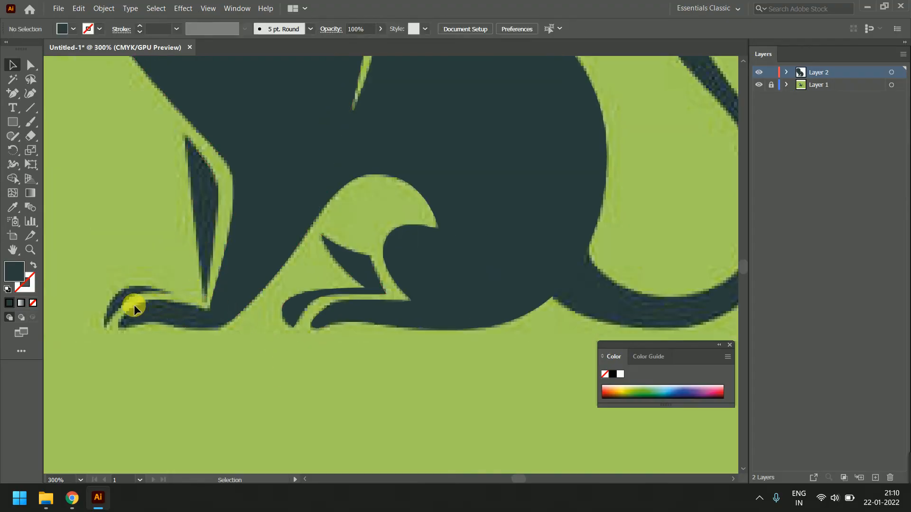
scroll(183, 308, up, 1)
drag(234, 326, 431, 333)
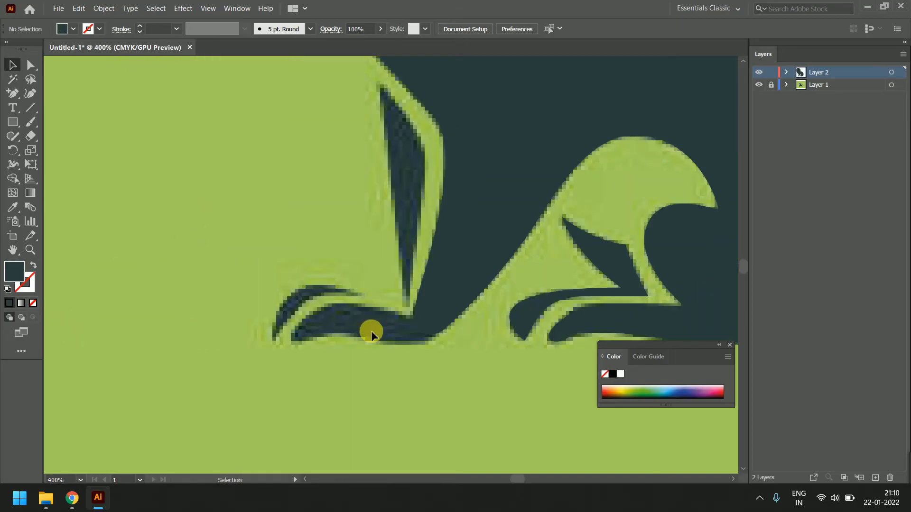
click(323, 290)
scroll(314, 303, up, 1)
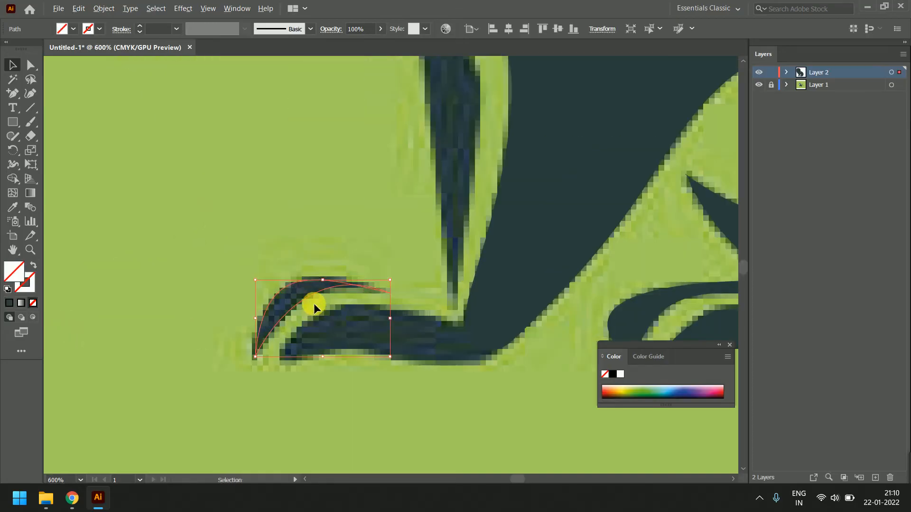
click(26, 67)
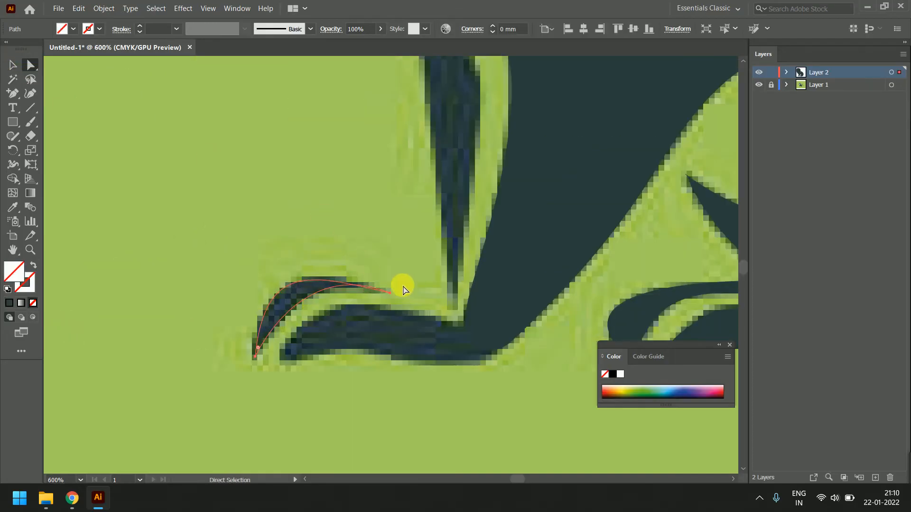
click(389, 292)
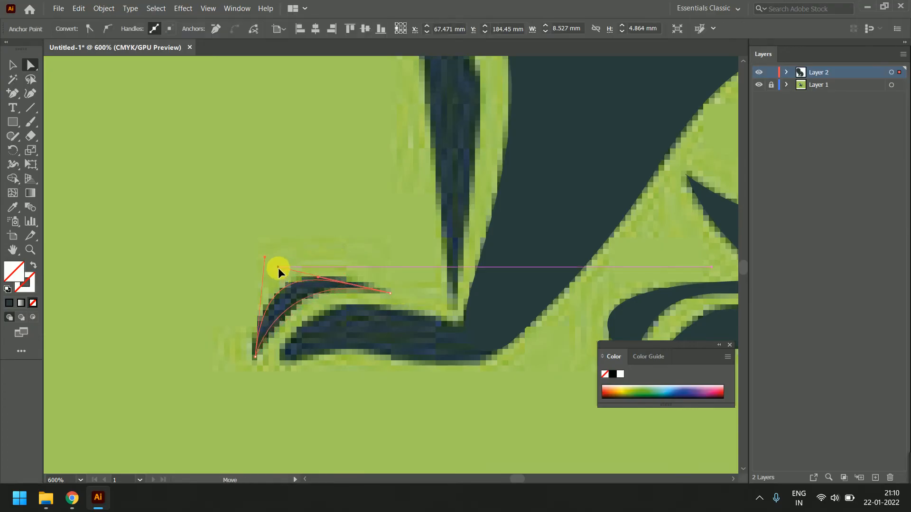
click(318, 278)
drag(320, 266, 321, 266)
drag(261, 258, 249, 271)
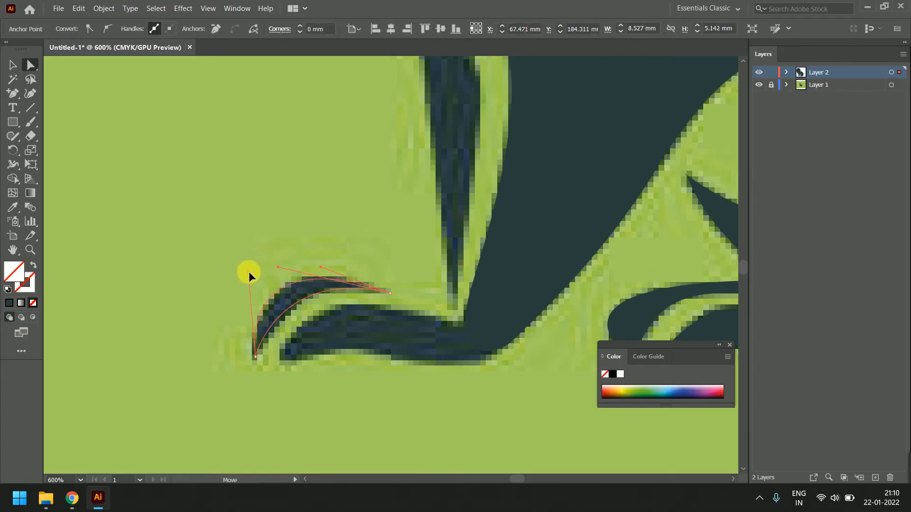
Try to convert the front toe outline's lower tip anchor to a corner point
click(255, 356)
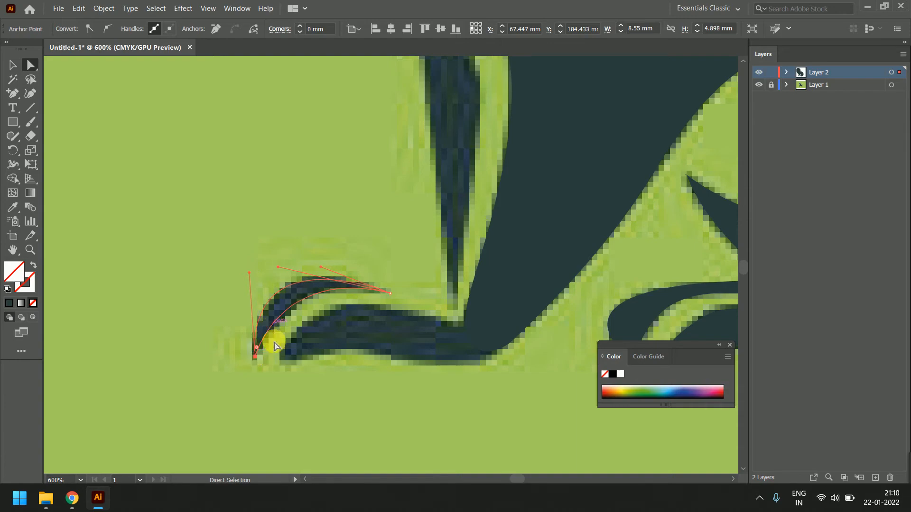
alt+scroll(265, 351, up, 3)
click(210, 351)
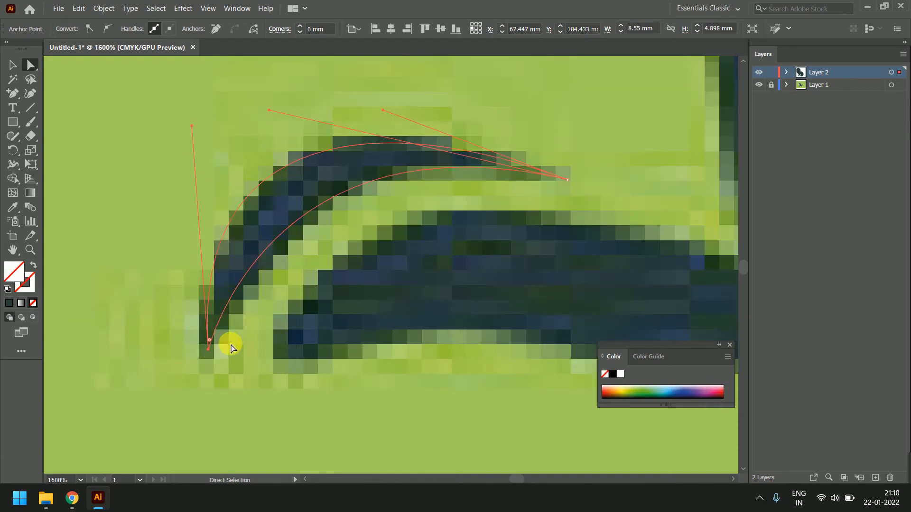
click(210, 351)
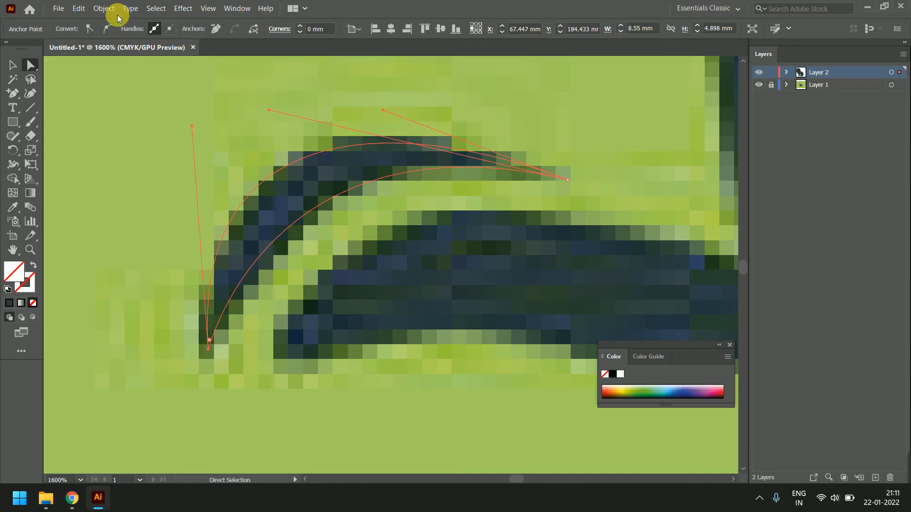
click(87, 30)
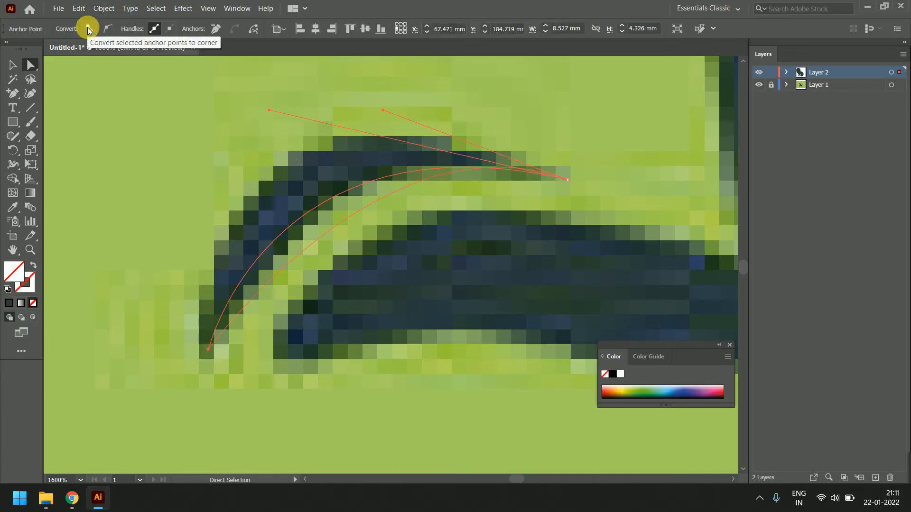
key(ctrl+z)
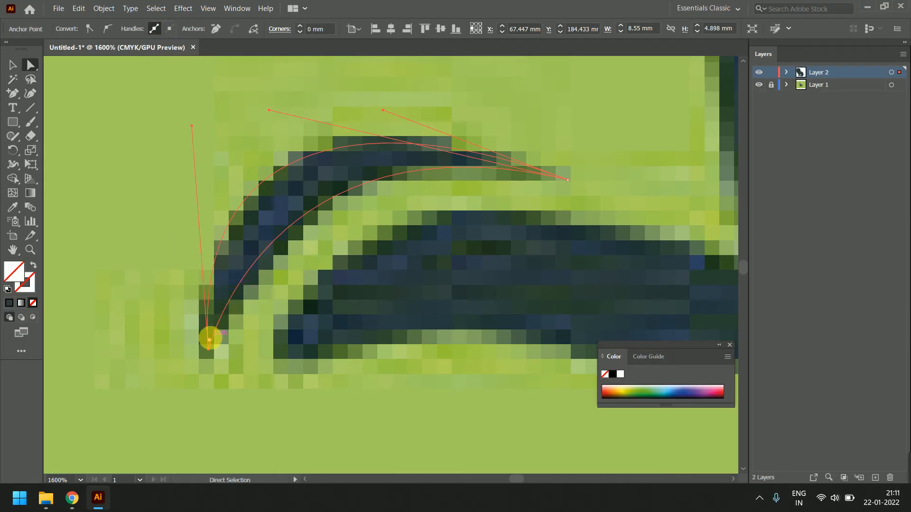
drag(211, 348, 223, 373)
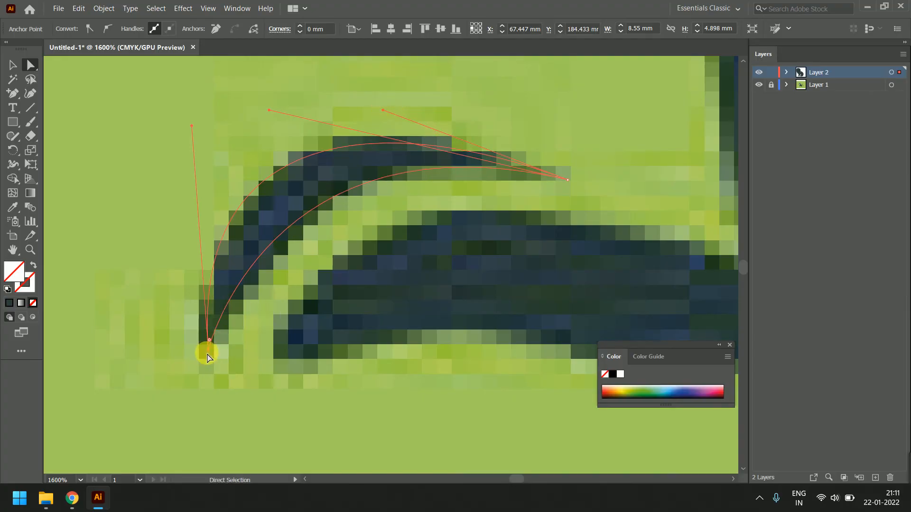
Convert the front toe's lower tip anchor to smooth and redirect its two handles along the toe's outer and inner edges
click(107, 28)
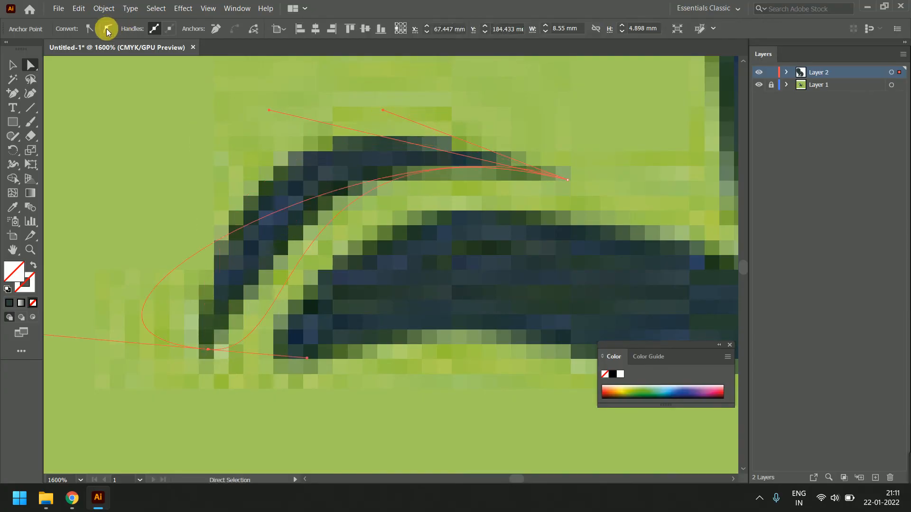
click(89, 29)
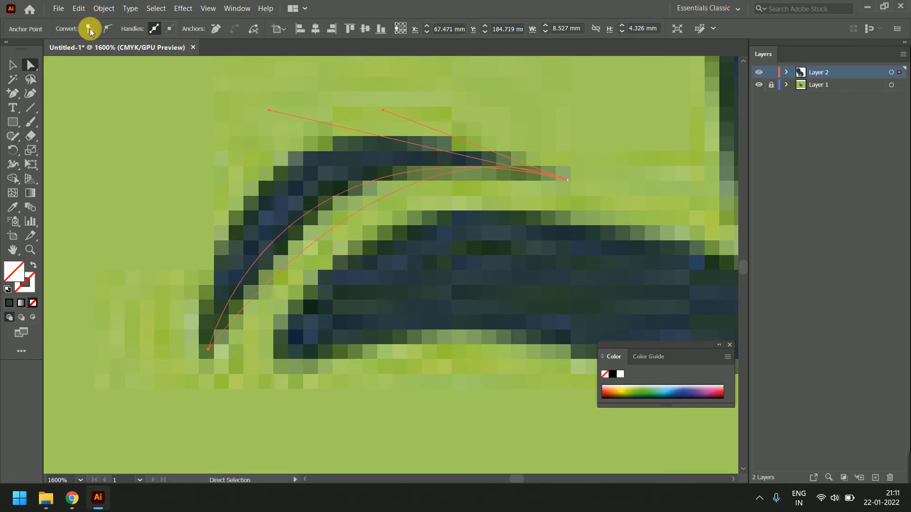
click(107, 29)
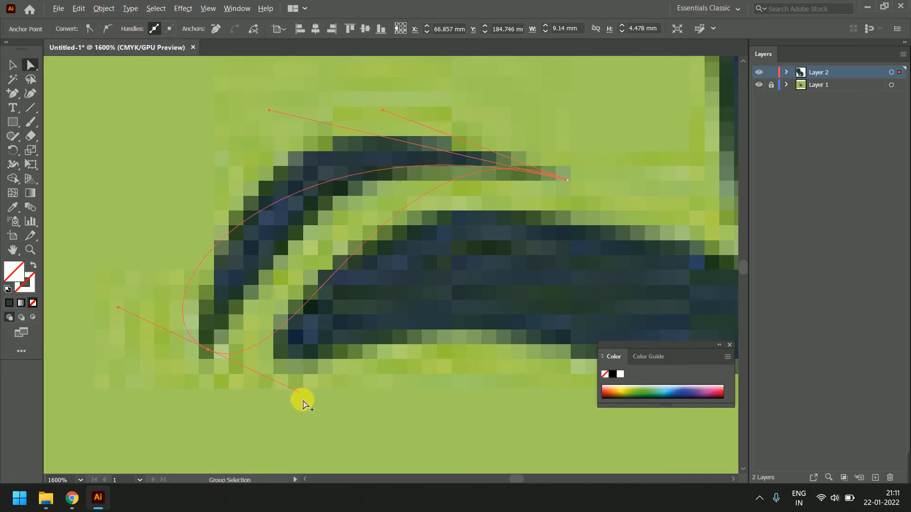
drag(299, 393, 149, 155)
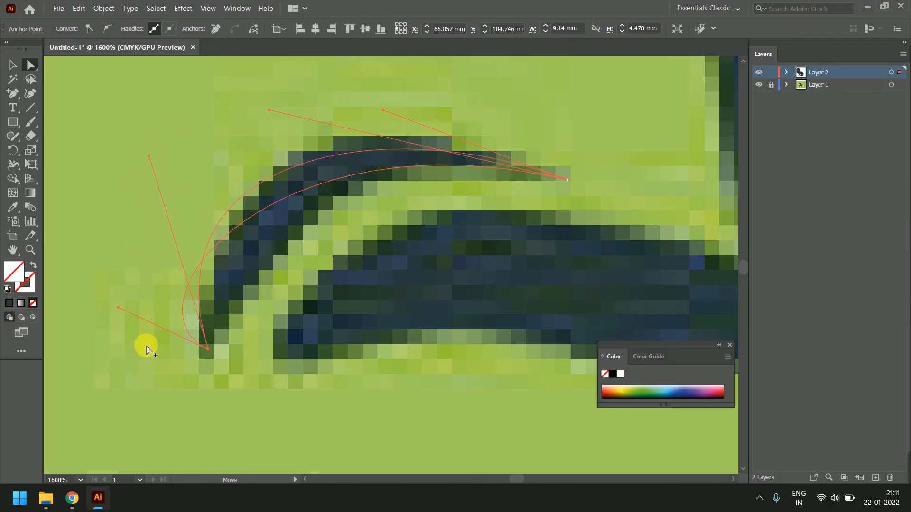
drag(118, 307, 281, 288)
Lower the front toe's tip anchor slightly and adjust the handles at both ends to fit the toe's outer curve
drag(209, 349, 210, 362)
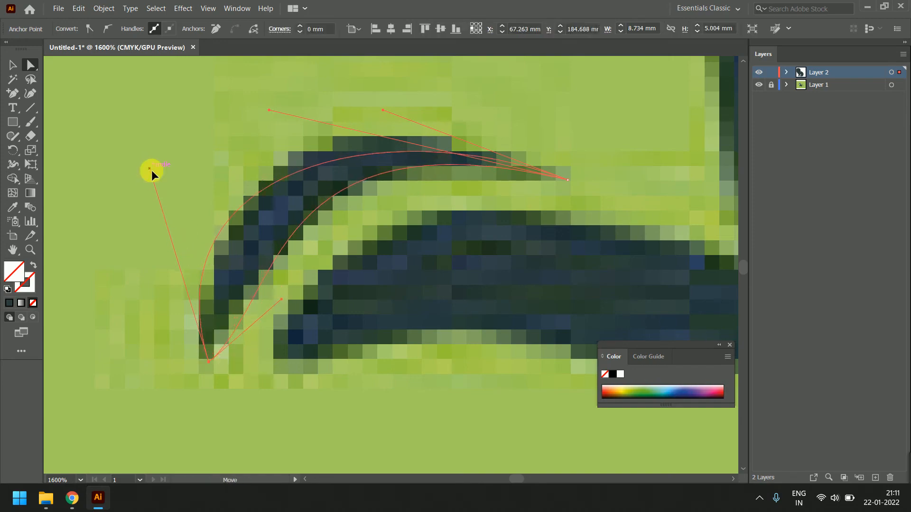
drag(151, 170, 178, 148)
drag(270, 112, 252, 145)
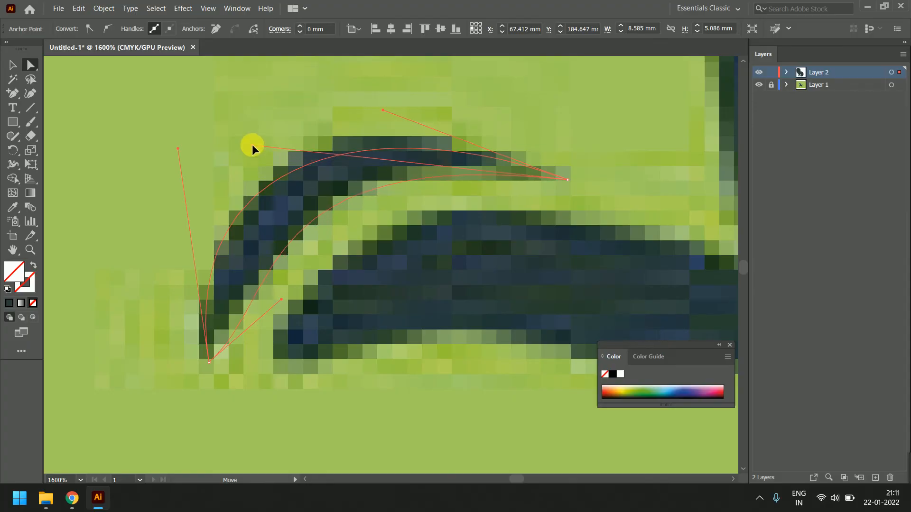
drag(363, 103, 365, 75)
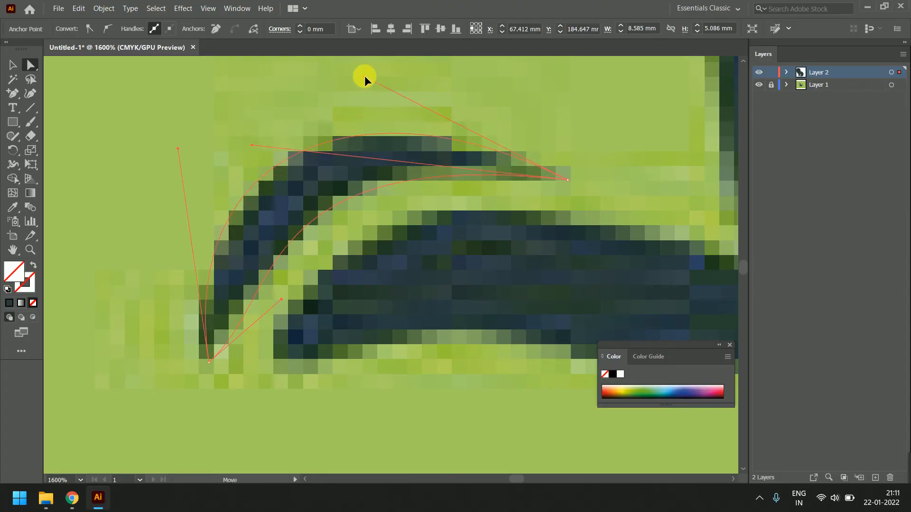
drag(179, 147, 184, 174)
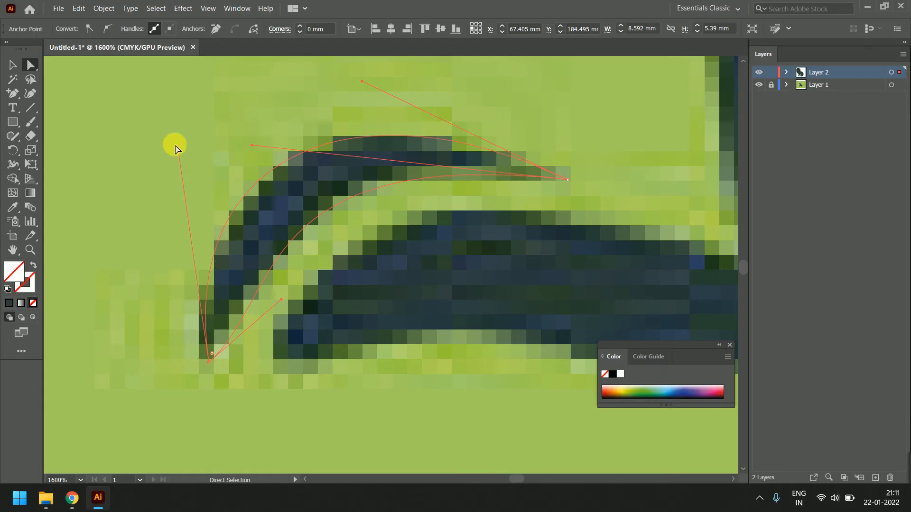
drag(178, 149, 171, 177)
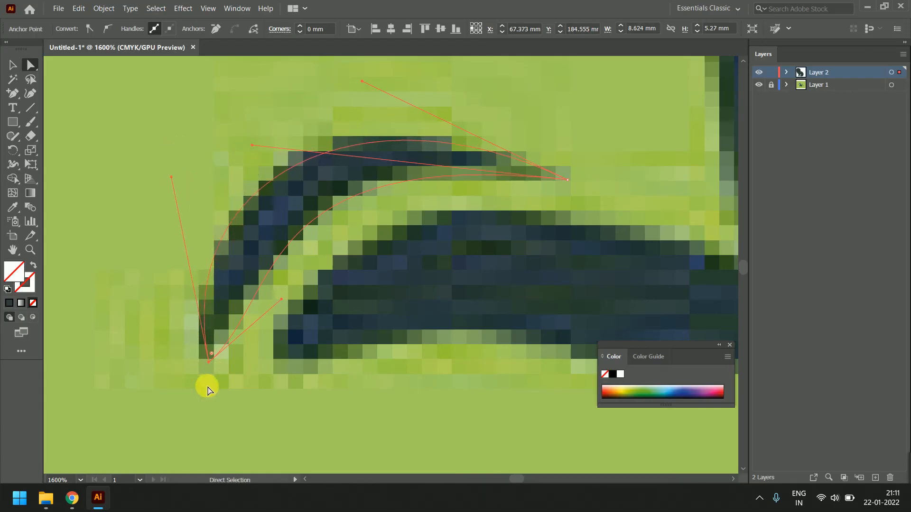
Shift the front toe's lower tip anchor slightly left and refine the handles so the inner edge follows the reference
drag(211, 363, 201, 363)
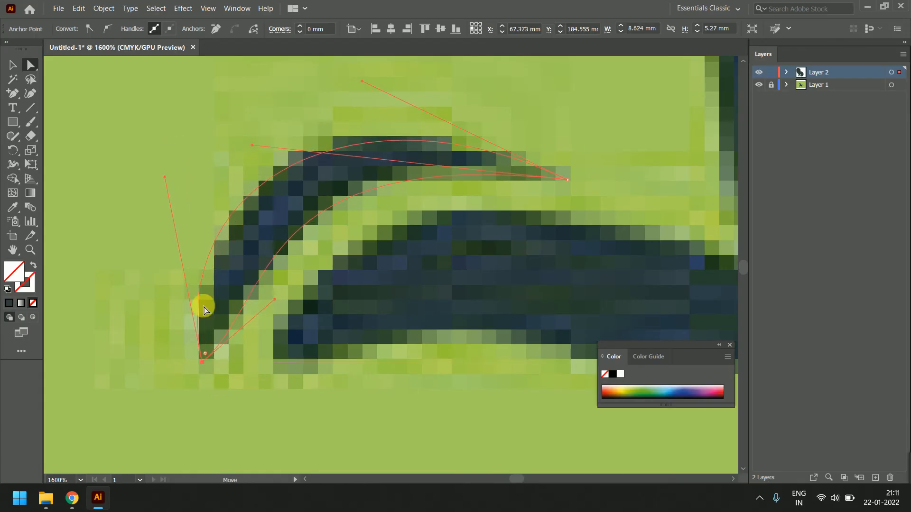
drag(165, 179, 178, 171)
drag(278, 300, 232, 337)
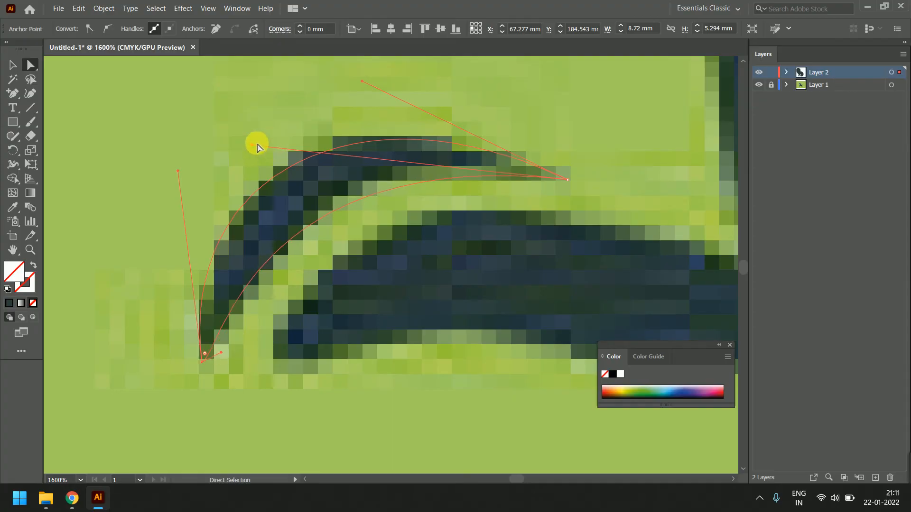
drag(253, 145, 314, 105)
Fill the front toe shape with the dark green sampled from the body using the Eyedropper
scroll(362, 205, down, 2)
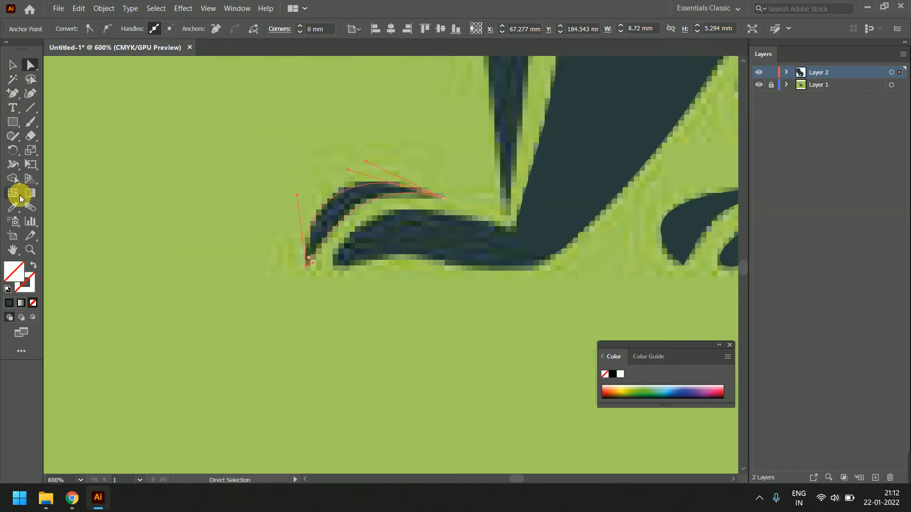
click(13, 207)
click(586, 151)
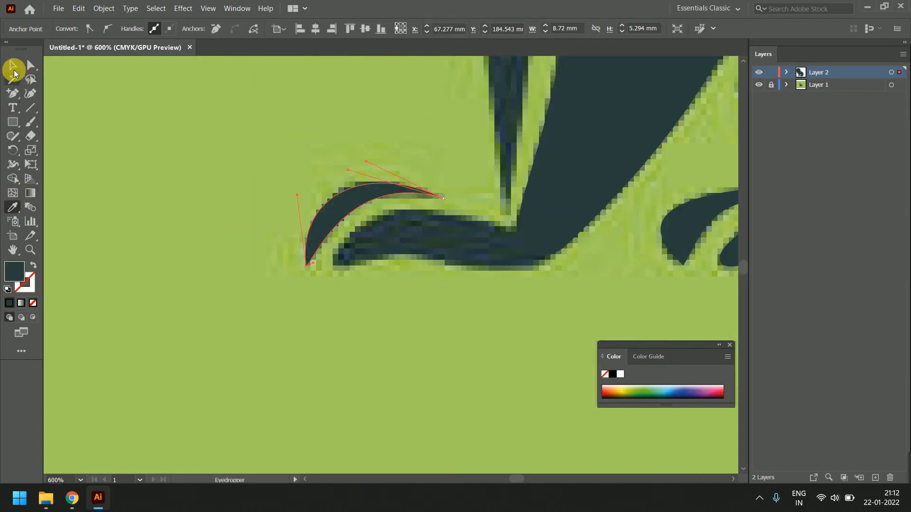
click(14, 69)
Select the narrow upright foreleg outline and move its lowest anchor onto the tip of the shape in the reference image
drag(441, 148, 380, 372)
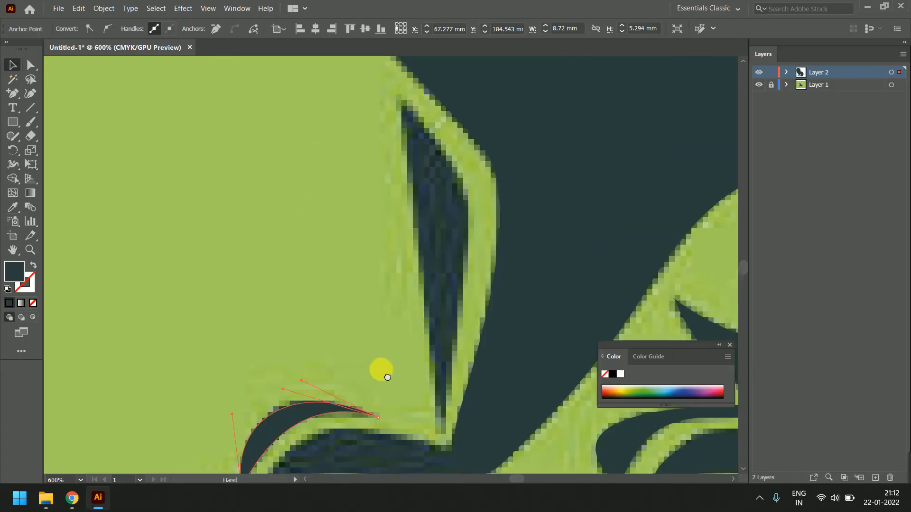
click(410, 246)
scroll(413, 239, down, 2)
scroll(413, 239, right, 2)
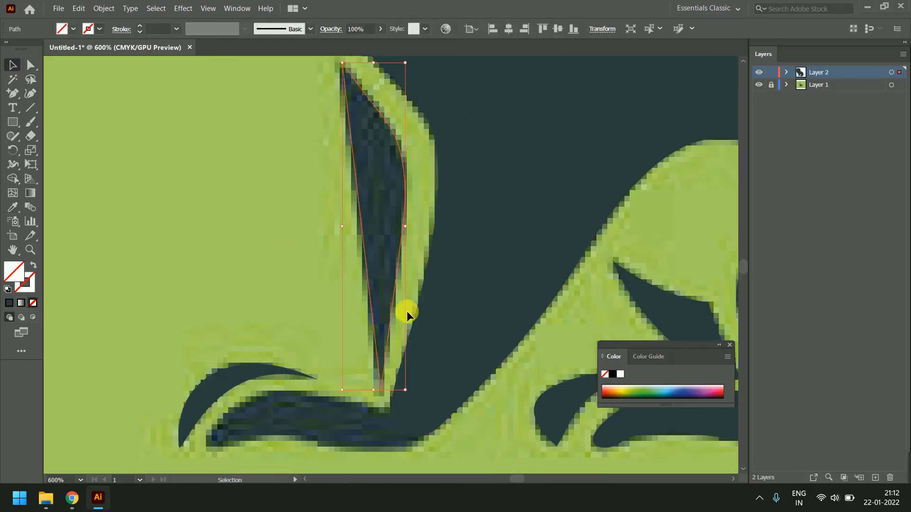
click(30, 65)
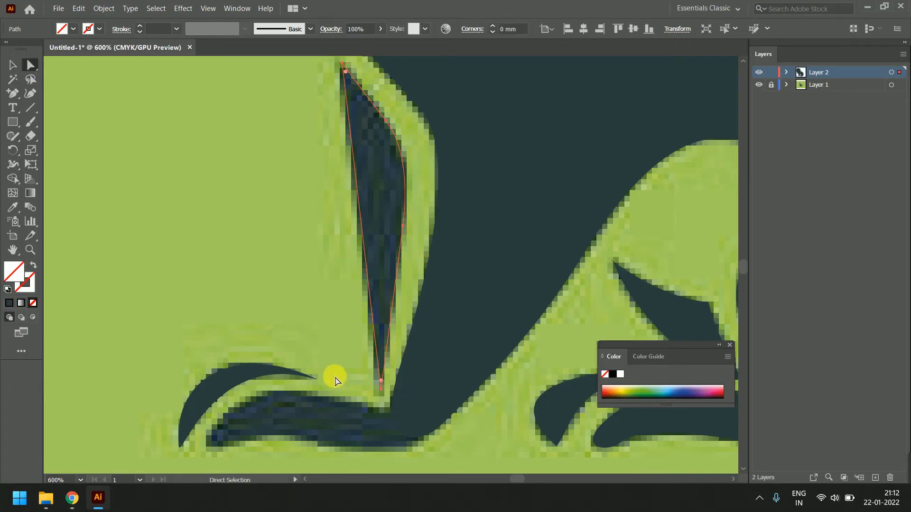
drag(386, 397, 380, 393)
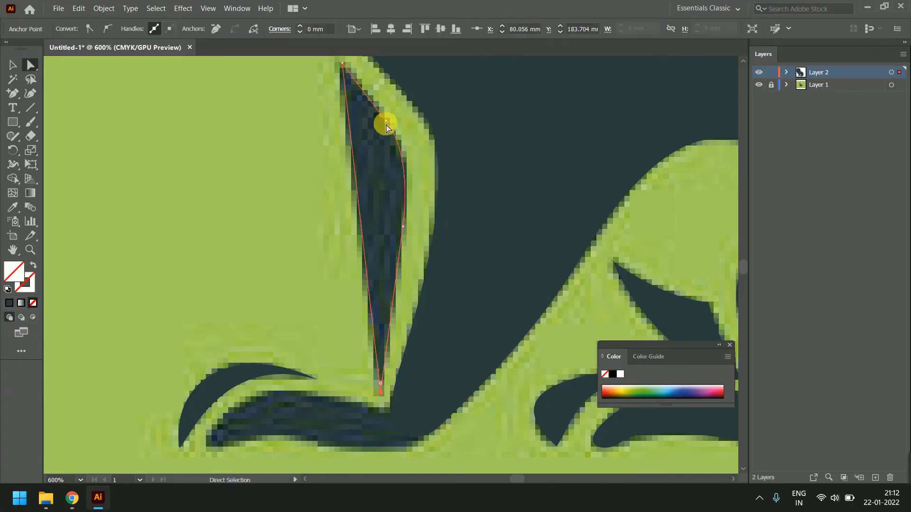
Shift the foreleg outline's upper bend anchor slightly outward and smooth the anchor below it to follow the reference curve
drag(382, 122, 388, 124)
click(414, 235)
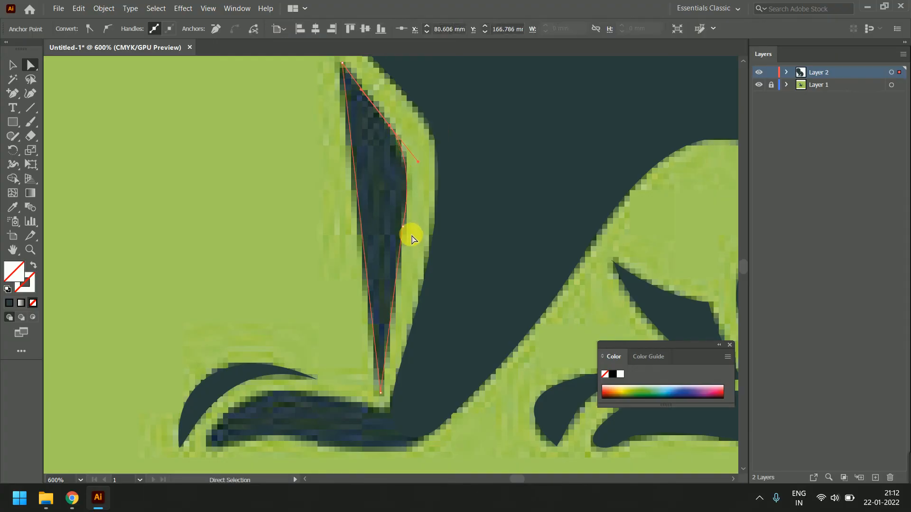
click(404, 230)
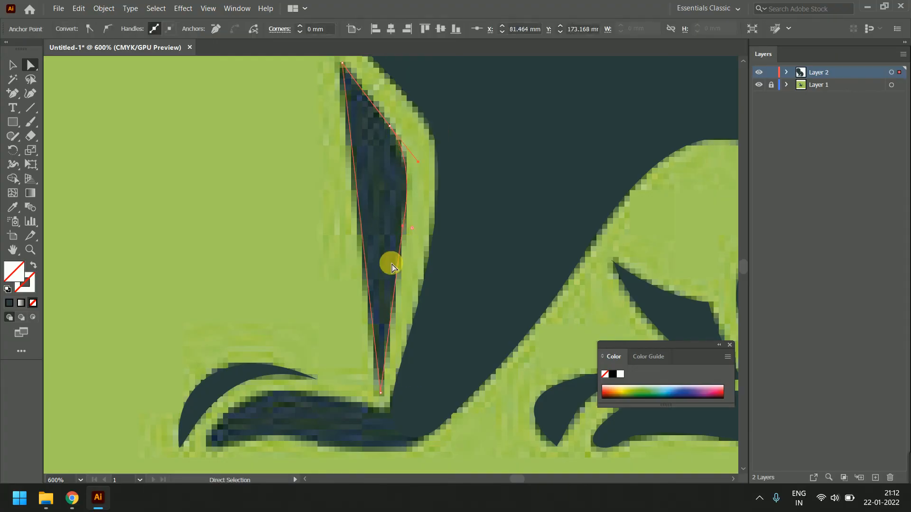
click(106, 29)
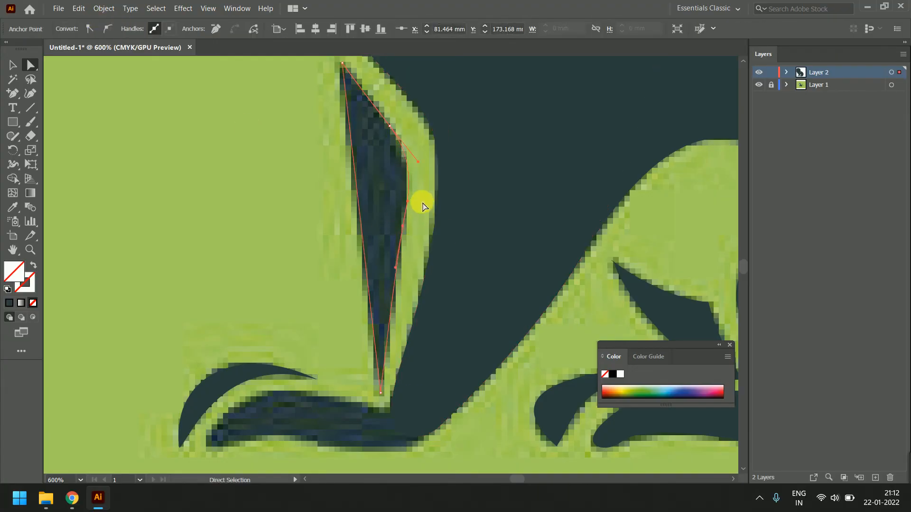
click(400, 271)
Move the foreleg outline's top anchor onto the upper tip of the shape in the reference image
drag(342, 63, 342, 71)
key(ctrl+z)
click(343, 116)
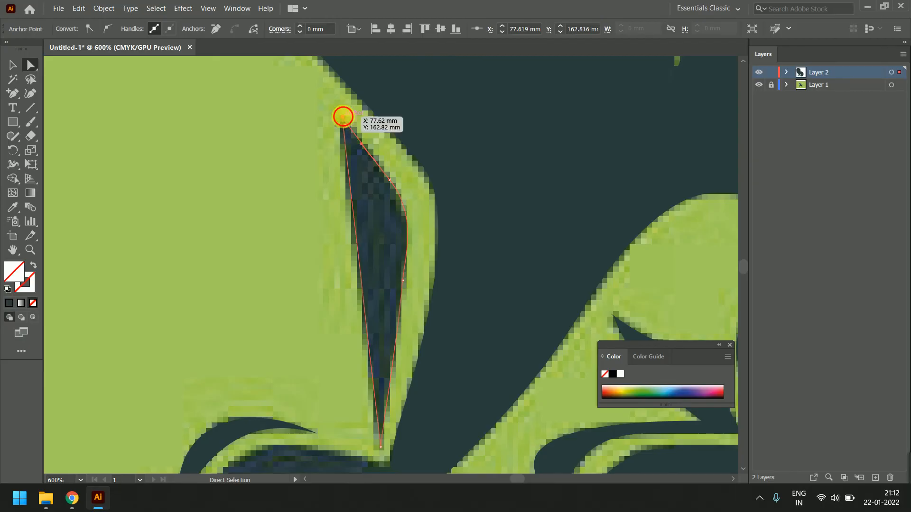
drag(342, 117, 337, 119)
Fill the foreleg shape with the dark green sampled from the body using the Eyedropper
click(13, 207)
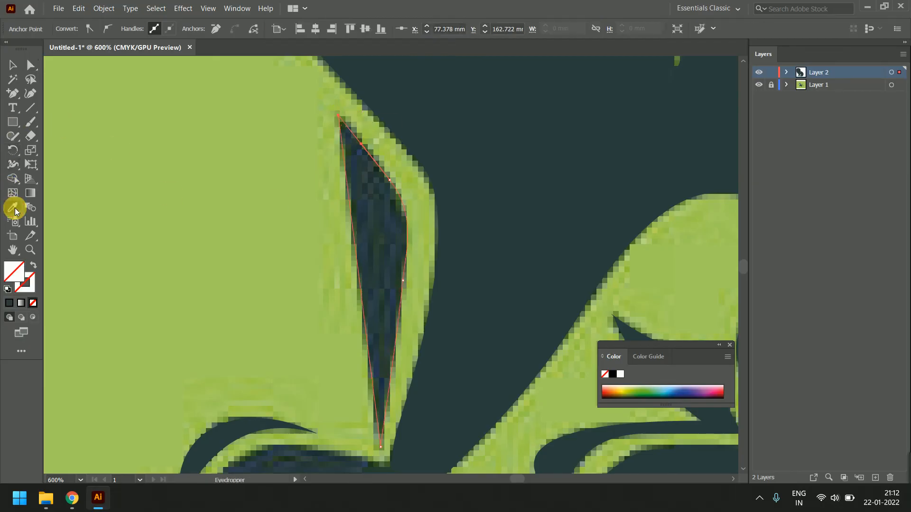
click(575, 186)
scroll(492, 198, down, 2)
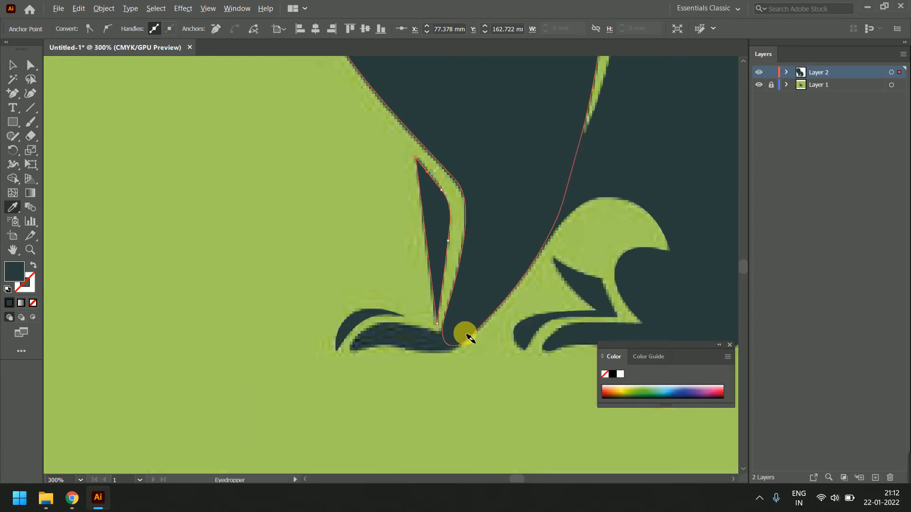
Start a Pen path at the front of the unfilled front paw and trace its arched underside toward the heel
scroll(461, 337, up, 2)
drag(468, 337, 545, 271)
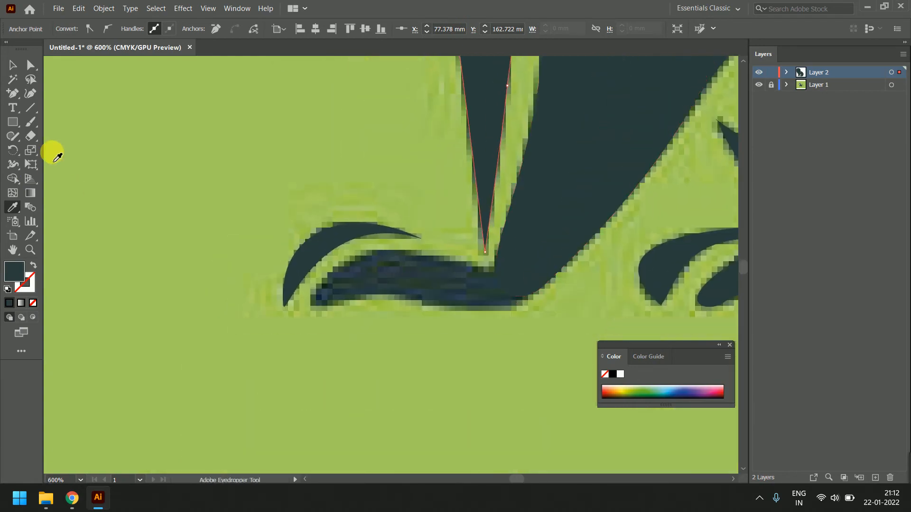
click(13, 92)
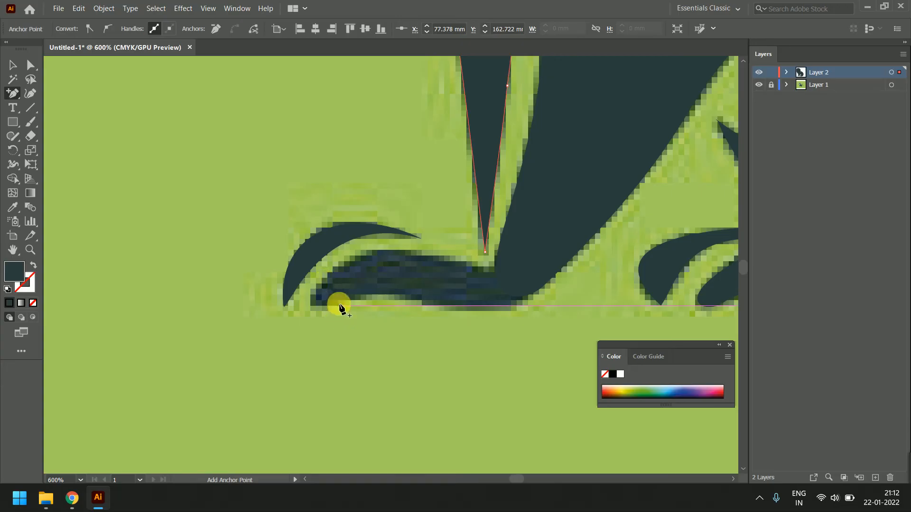
click(12, 93)
click(58, 92)
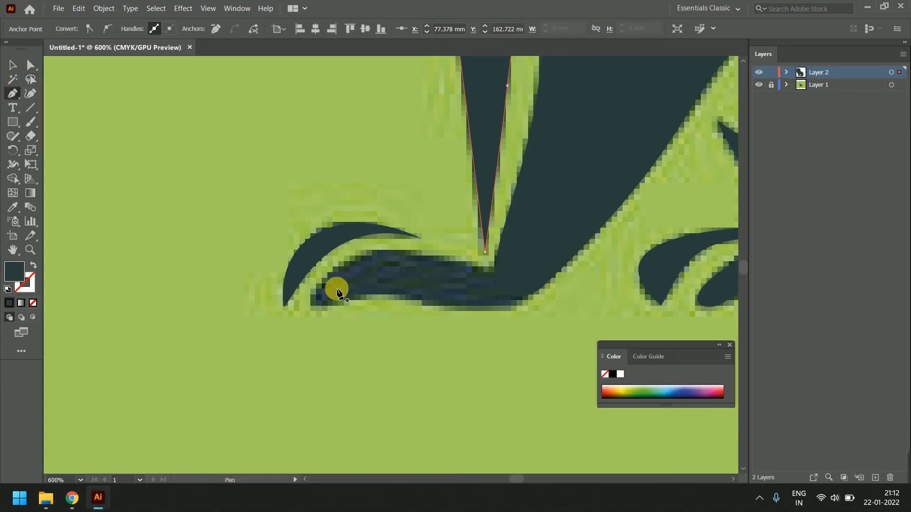
click(324, 280)
drag(338, 302, 379, 301)
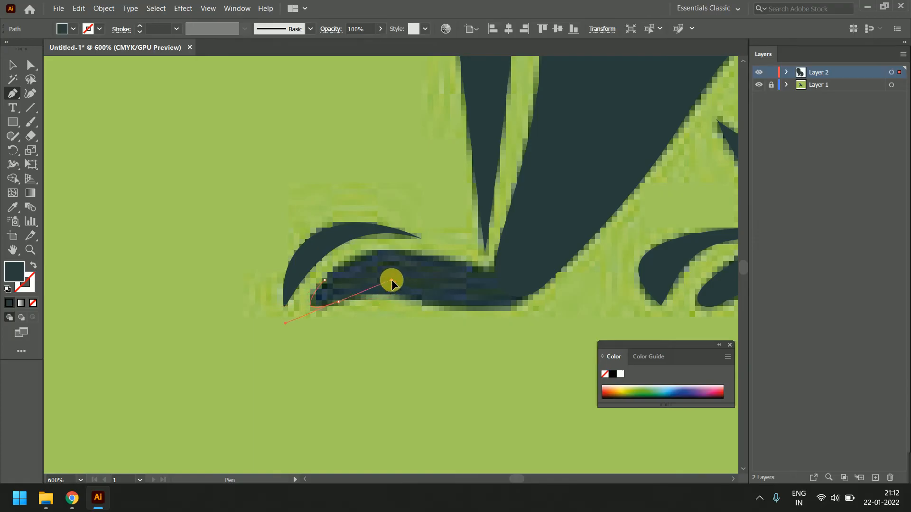
click(432, 308)
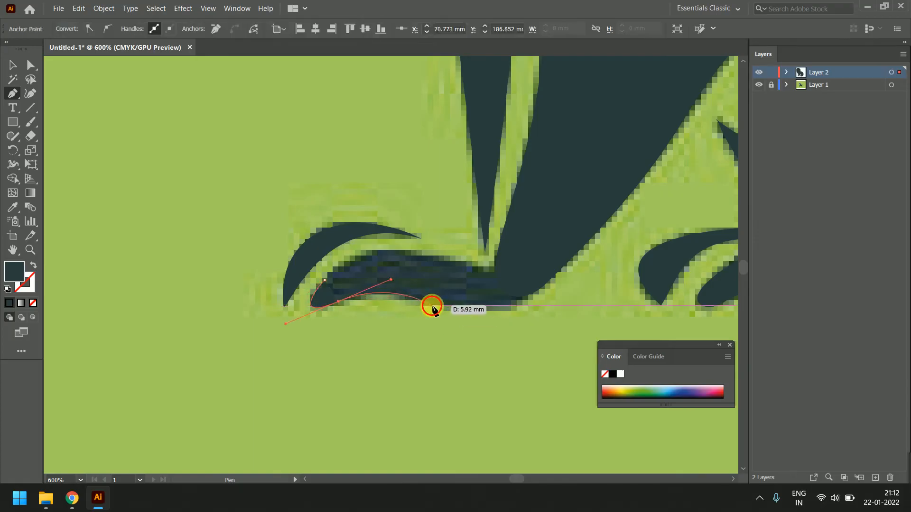
drag(446, 312, 450, 309)
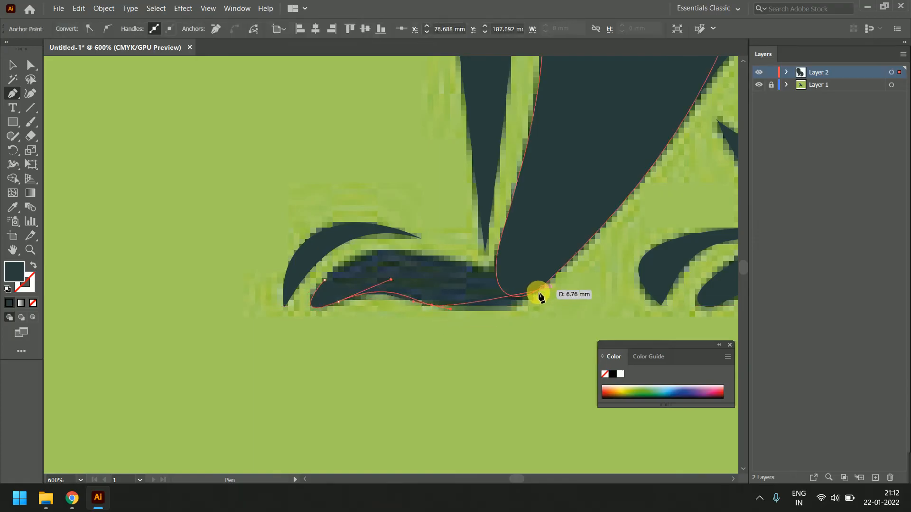
Continue the front paw path up over the leg with no fill, then trace the paw's upper edge and close the outline
drag(541, 289, 574, 255)
drag(596, 220, 528, 203)
click(33, 303)
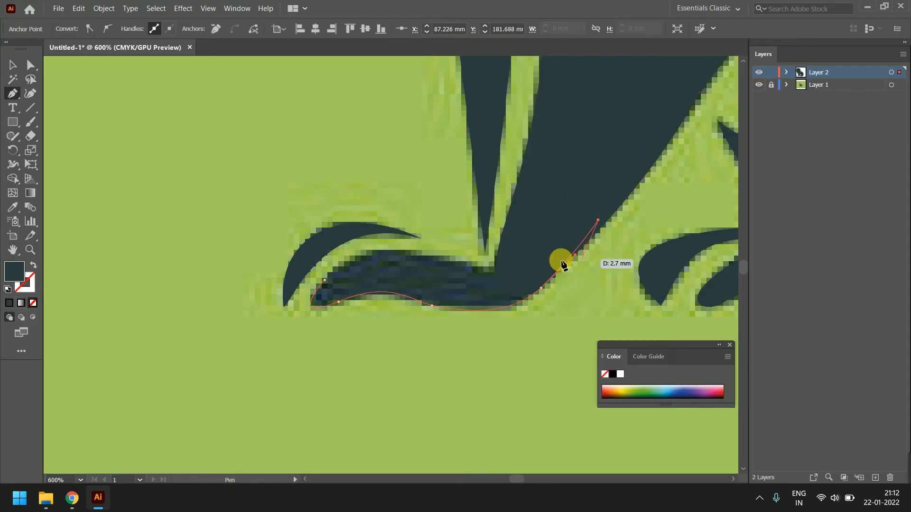
drag(501, 237, 455, 272)
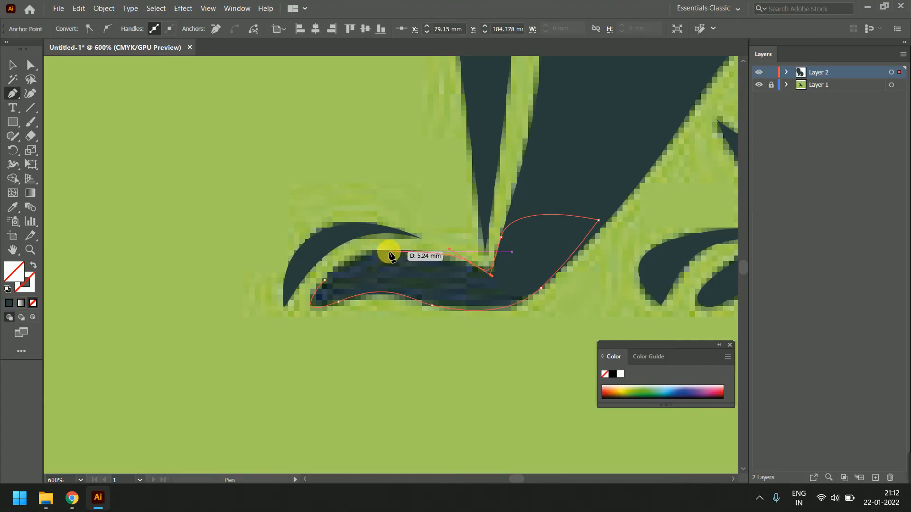
drag(325, 280, 284, 325)
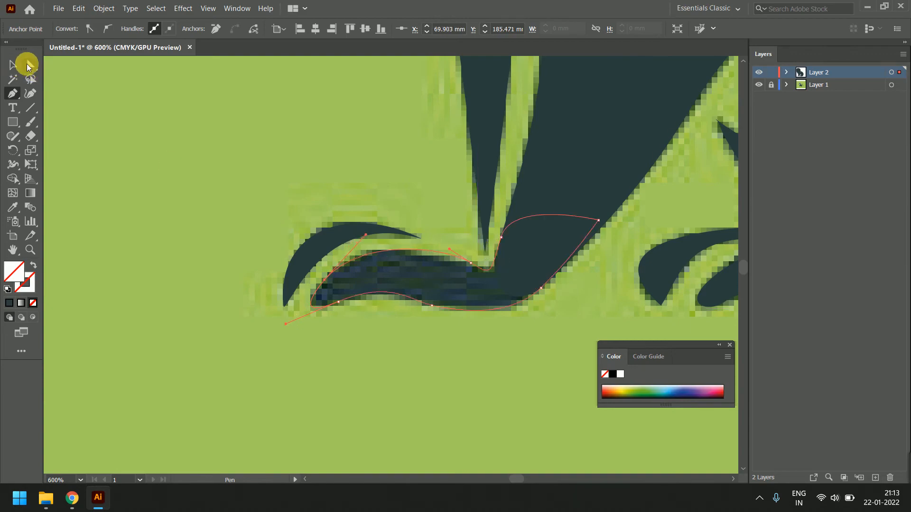
Reposition the paw outline's anchor near the leg junction and adjust the handles and toe-end anchor to fit the upper edge
click(27, 66)
drag(471, 263, 491, 275)
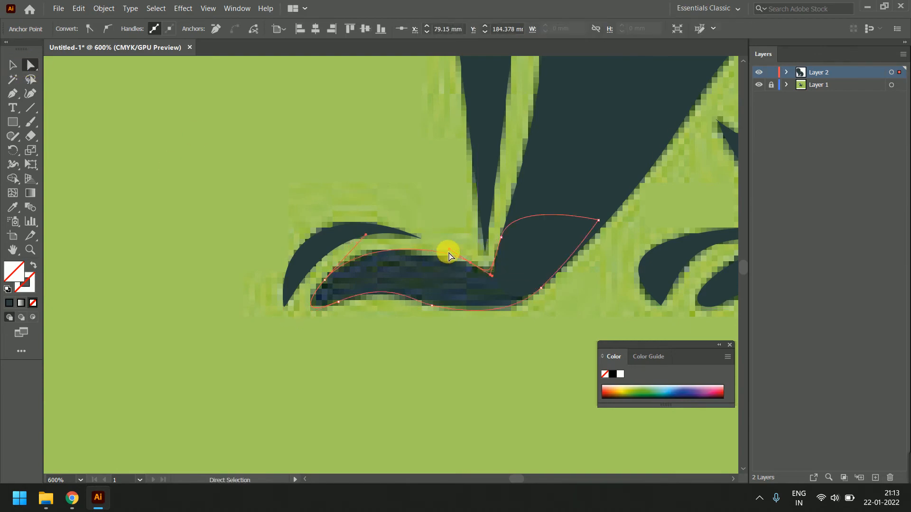
drag(449, 253, 360, 234)
click(323, 287)
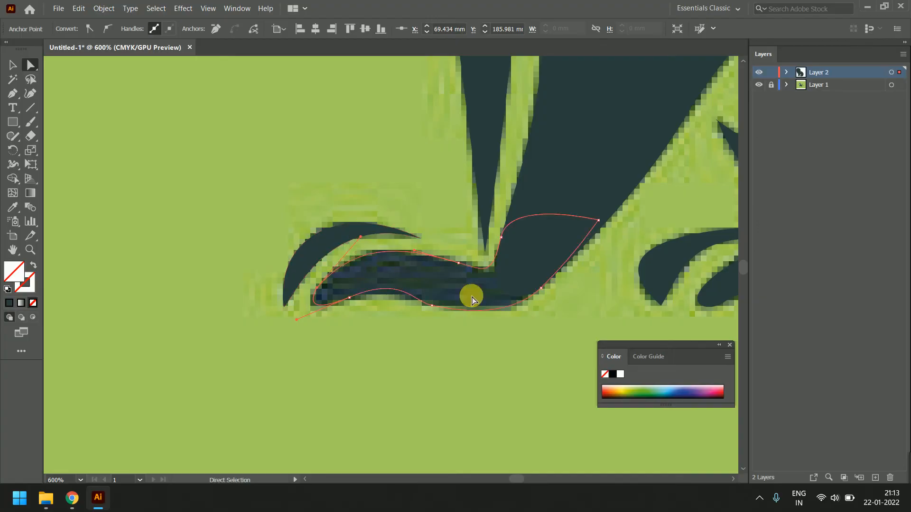
Adjust the anchor and handles on the paw's underside near the toe so the arch follows the reference
drag(457, 290, 388, 275)
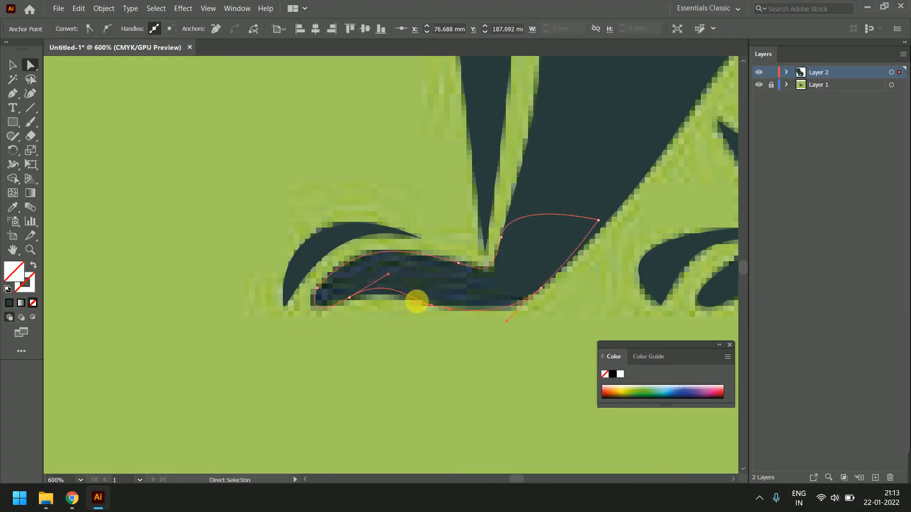
drag(348, 298, 346, 297)
drag(384, 273, 348, 299)
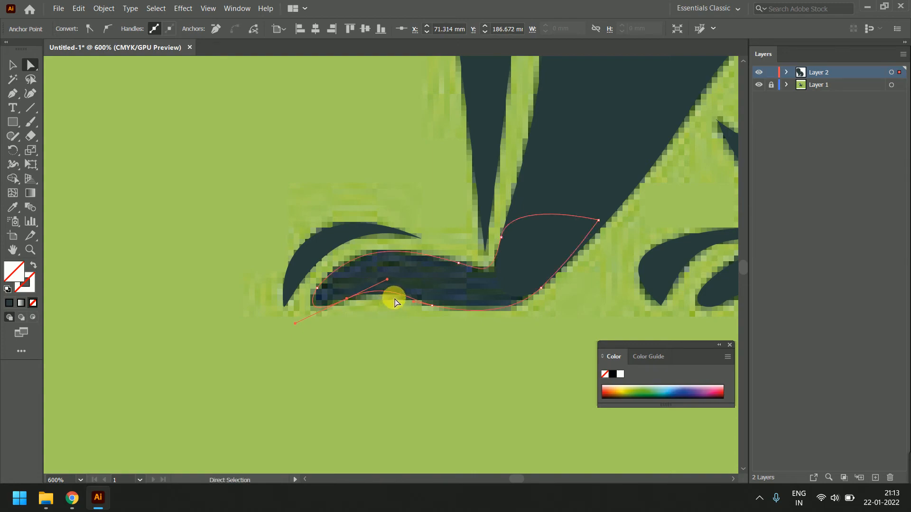
Add an anchor point at the crest of the paw's underside arch and refine the neighbouring curve
key(plus)
click(385, 291)
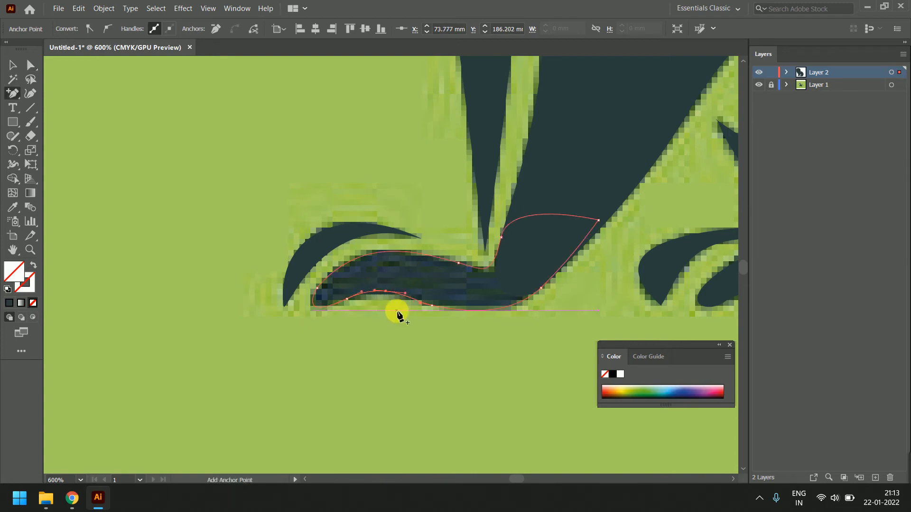
key(v)
key(a)
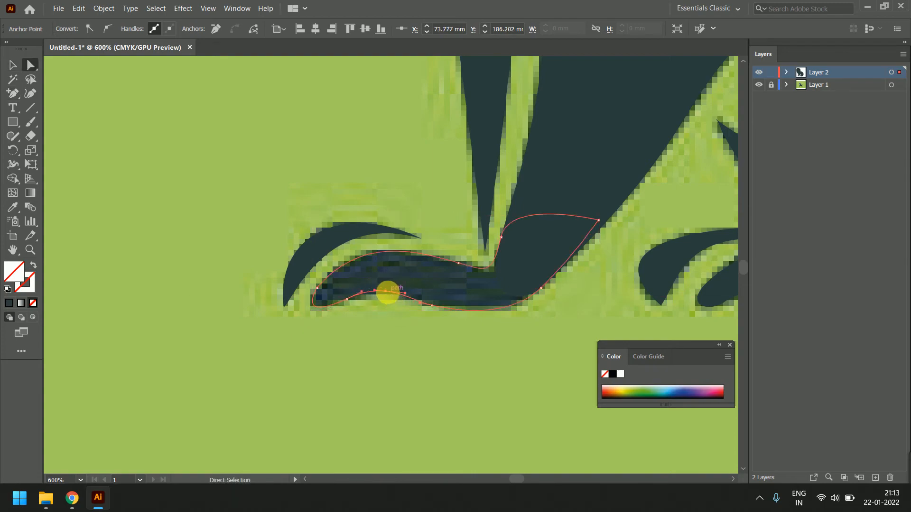
drag(391, 294, 348, 302)
click(348, 301)
Fill the front paw shape with the dark green sampled from the body using the Eyedropper
click(14, 207)
click(497, 231)
scroll(434, 267, down, 1)
scroll(434, 266, down, 3)
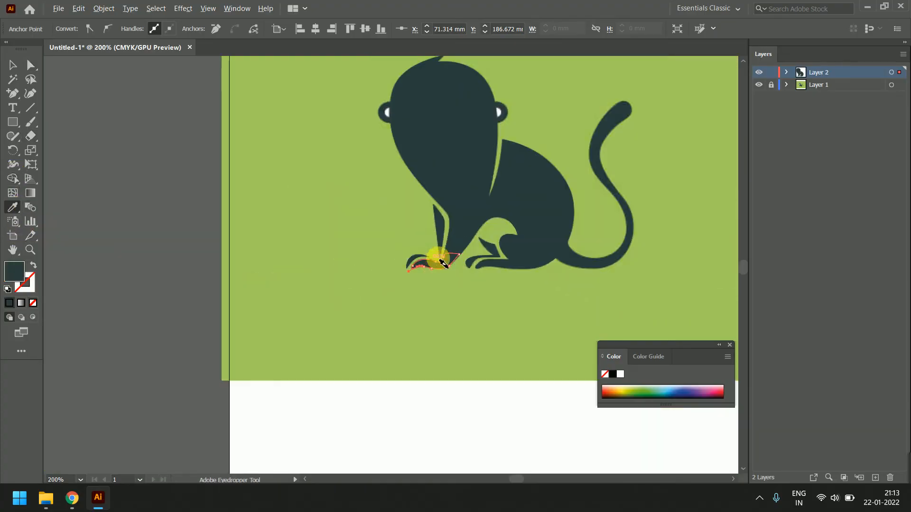
Select the unfilled tail outline and show the curve handles of its upper section for direct editing
key(v)
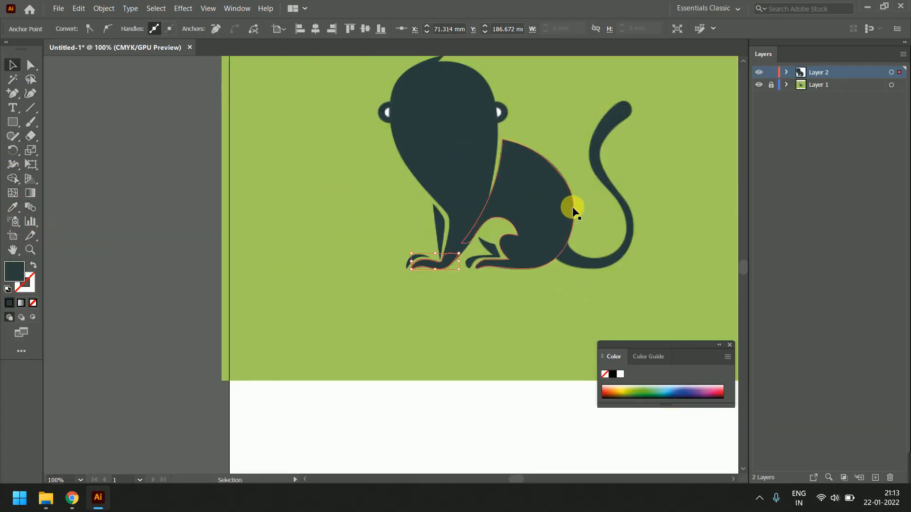
scroll(468, 250, up, 2)
click(471, 250)
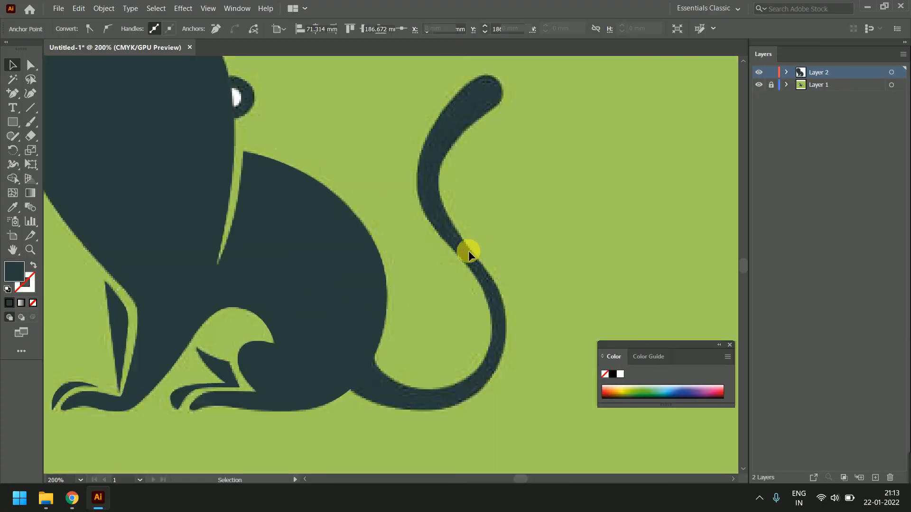
click(475, 250)
key(a)
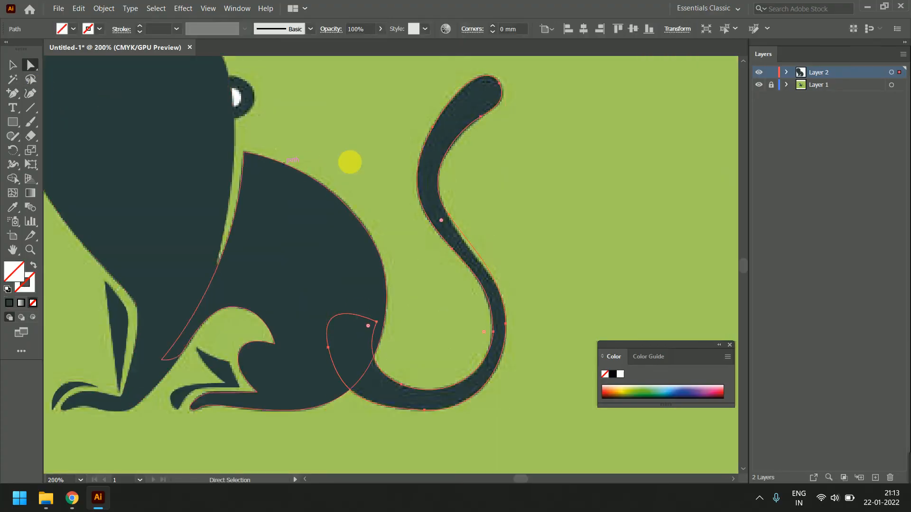
scroll(452, 143, up, 1)
scroll(451, 143, up, 2)
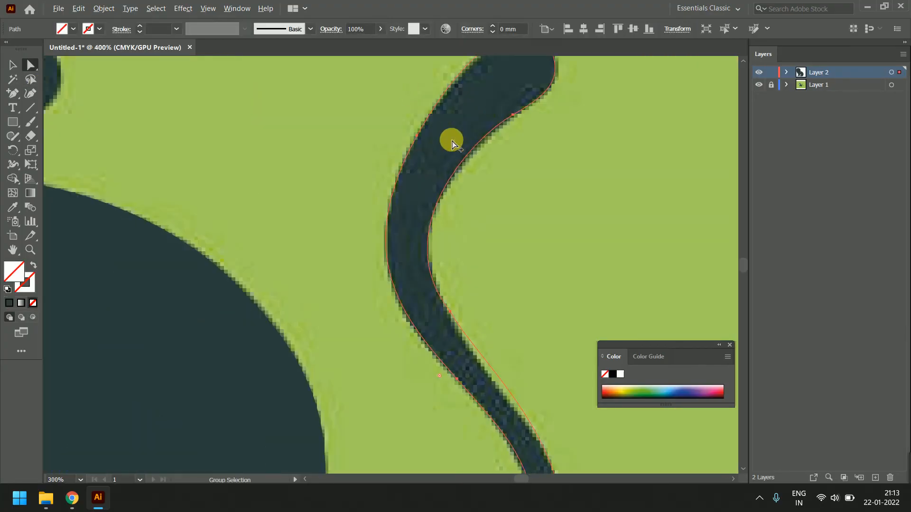
click(424, 154)
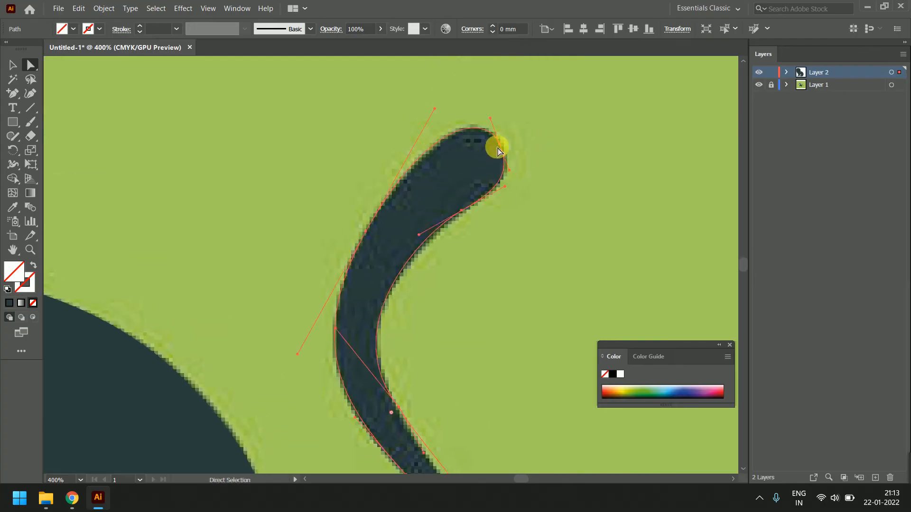
Adjust the handles of the tail's outer edge and tip anchor to match the rounded end in the reference
drag(436, 113, 429, 119)
drag(490, 118, 500, 124)
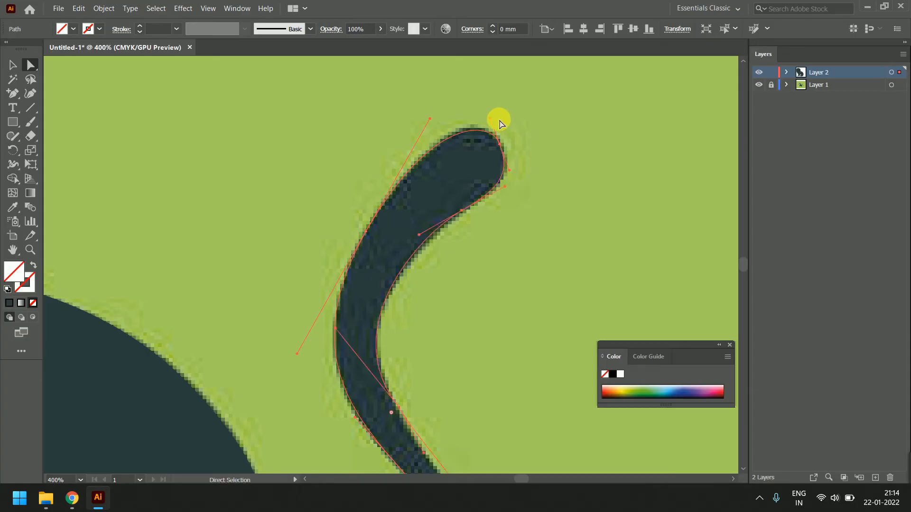
click(517, 122)
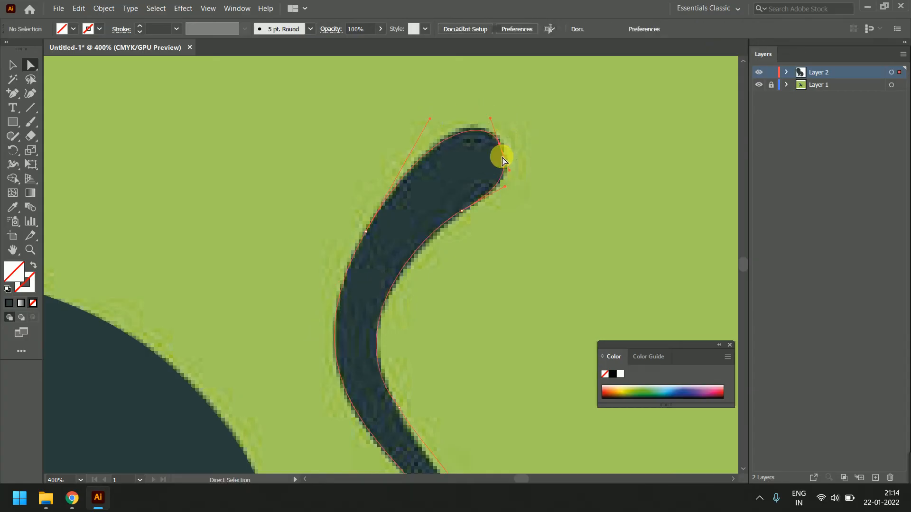
click(499, 144)
drag(490, 118, 487, 112)
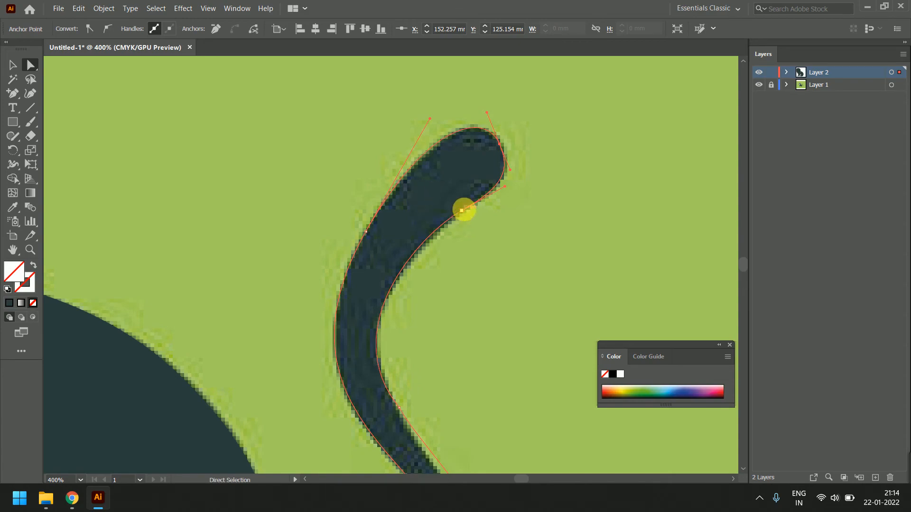
Refine the handles on the inner edge below the tail tip and on the tip's lower side
click(462, 211)
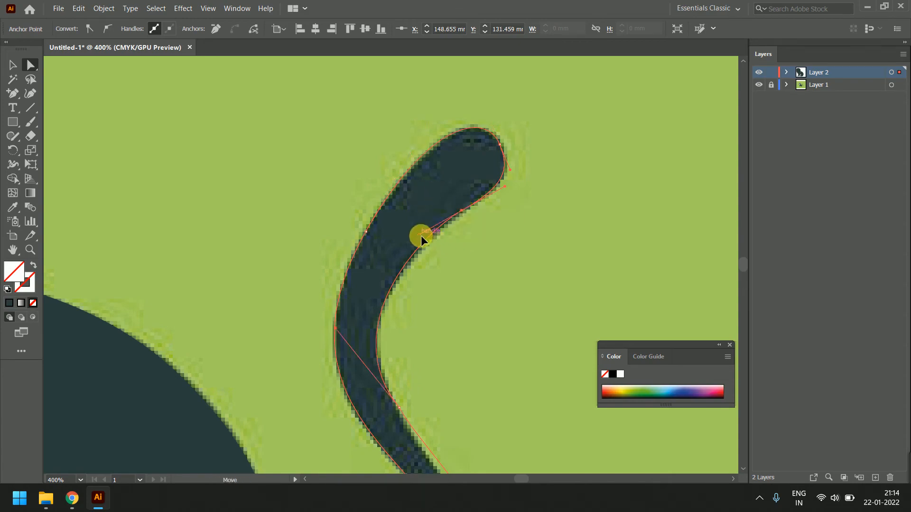
drag(420, 236, 418, 241)
drag(510, 170, 513, 174)
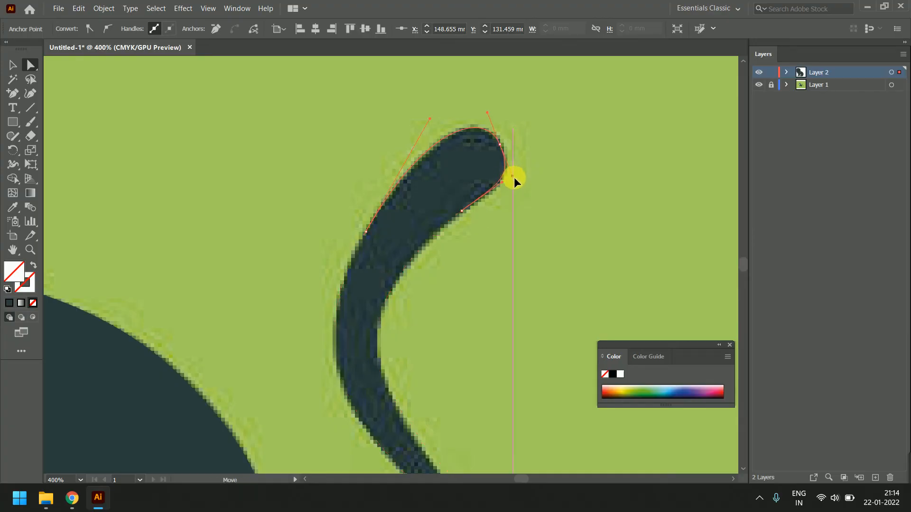
Add an anchor point on the tail's right edge along the narrow middle section where the outline bulges past the reference
scroll(494, 248, down, 5)
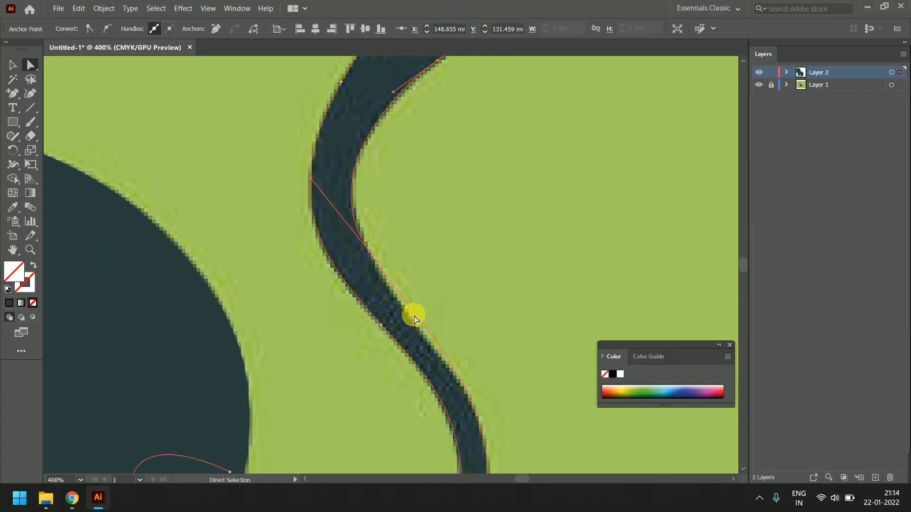
scroll(454, 301, down, 2)
key(plus)
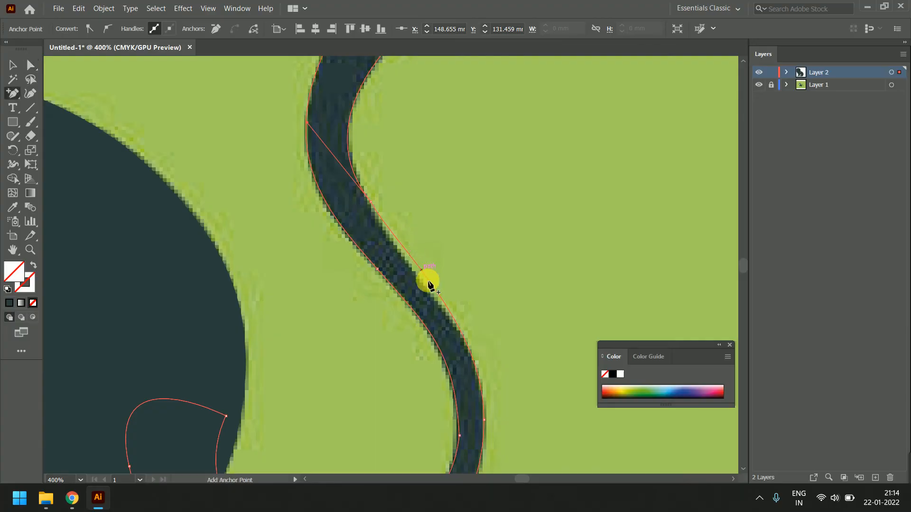
click(419, 267)
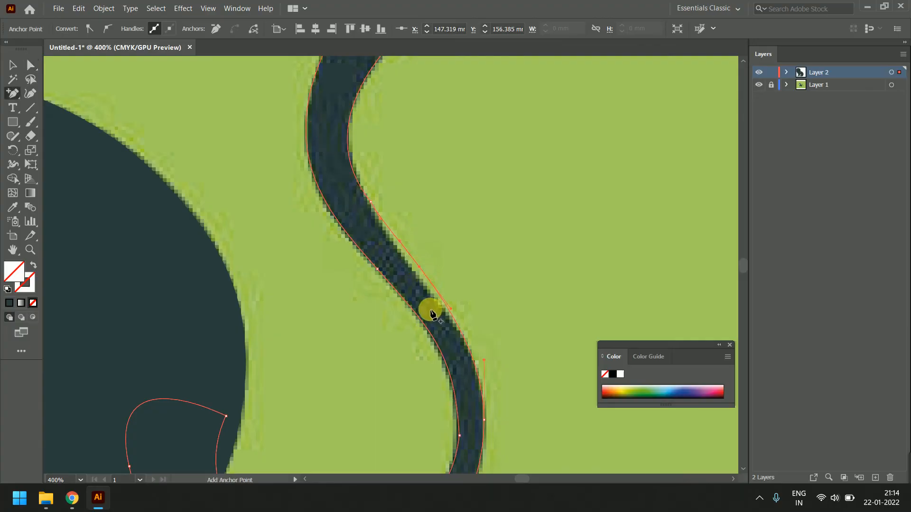
Move the right-edge anchor in the tail's narrow middle inward to the reference, then make the anchor above it smooth and realign it
key(a)
drag(419, 271, 417, 274)
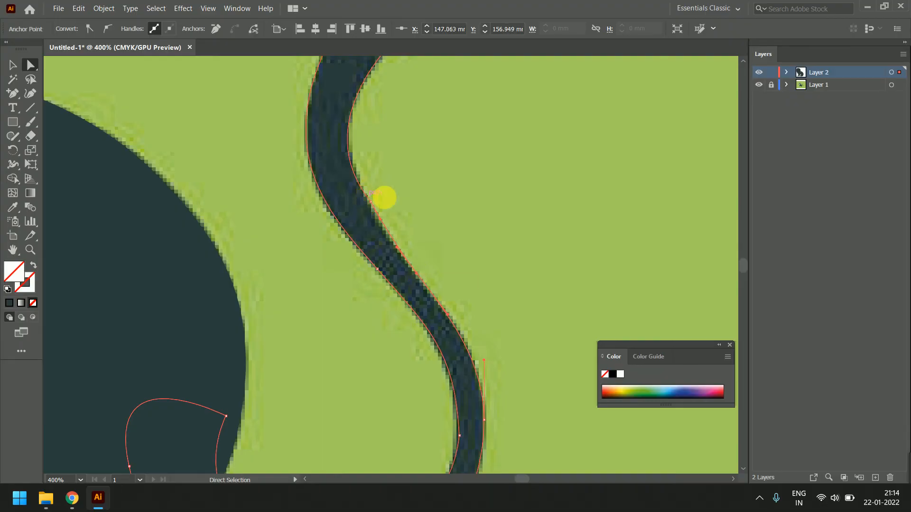
click(370, 202)
click(103, 28)
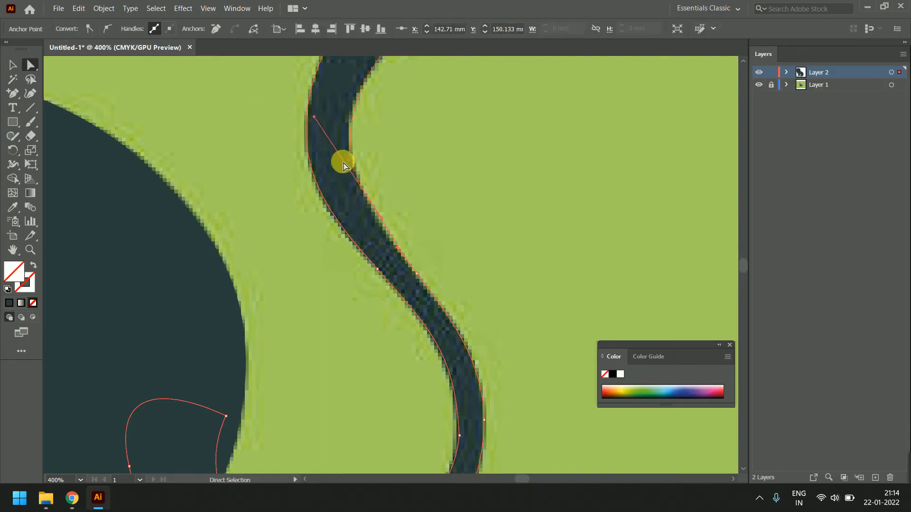
drag(368, 201, 366, 201)
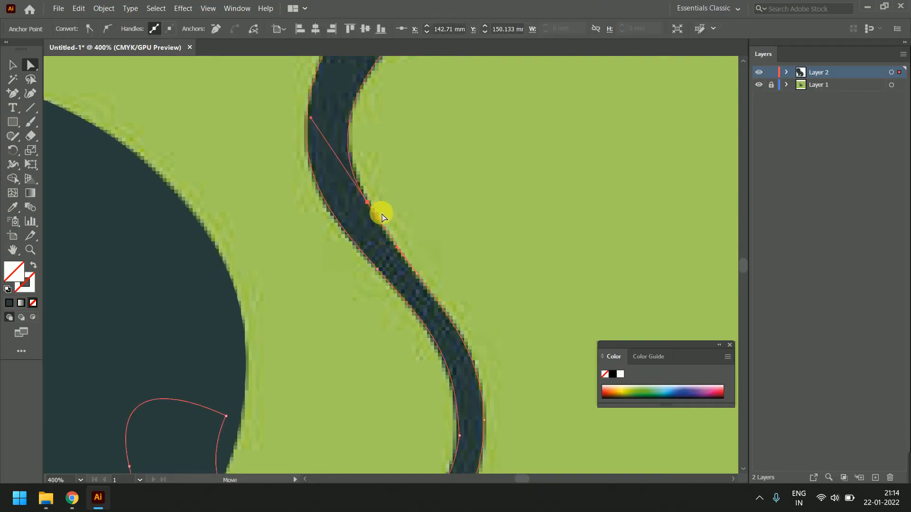
Make the anchor on the inner edge of the tail's lower bend smooth and adjust its position and handles to the reference curve
scroll(473, 272, down, 4)
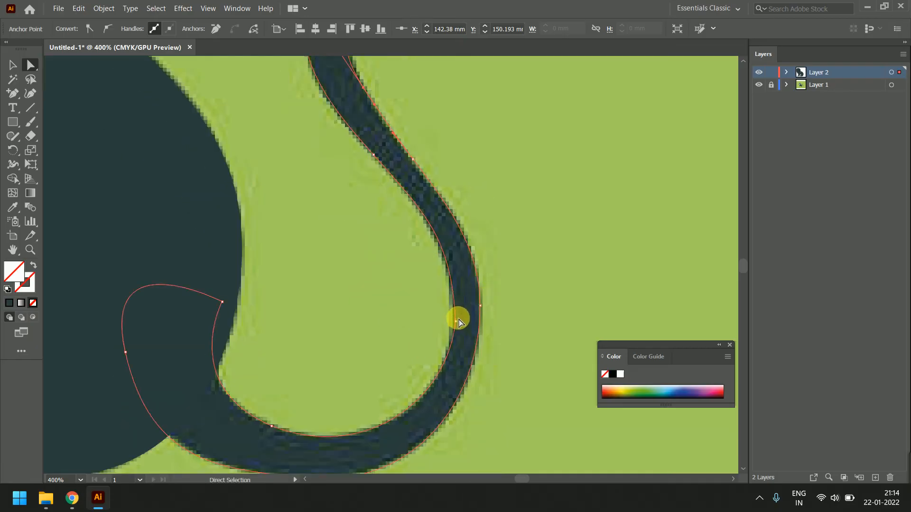
click(456, 321)
click(105, 27)
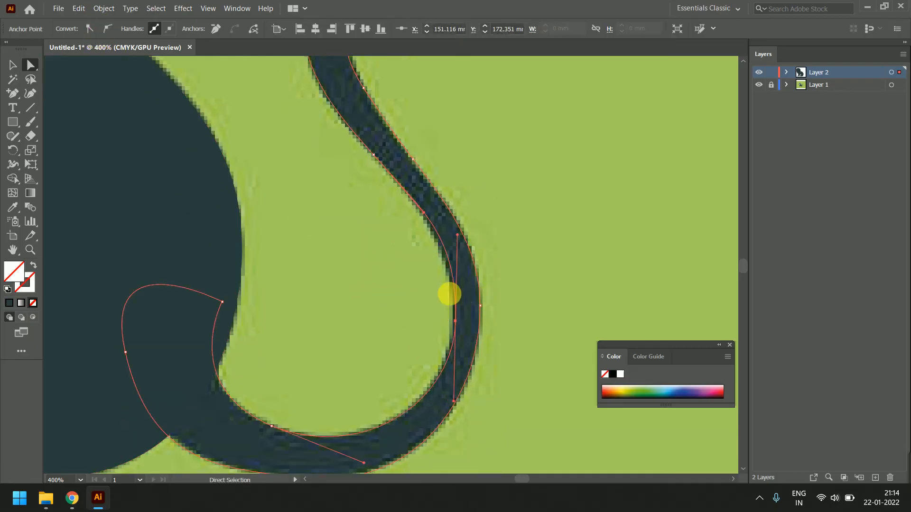
drag(456, 320, 454, 321)
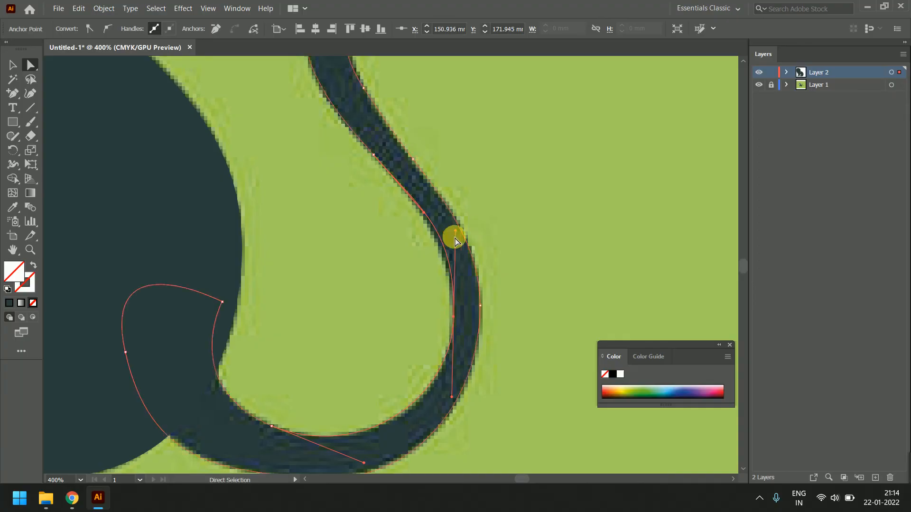
drag(456, 232, 454, 252)
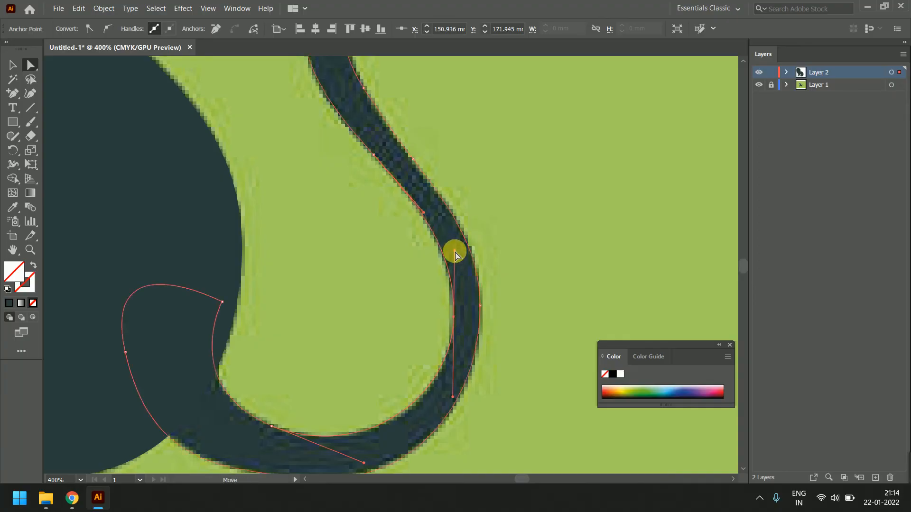
drag(454, 400, 455, 404)
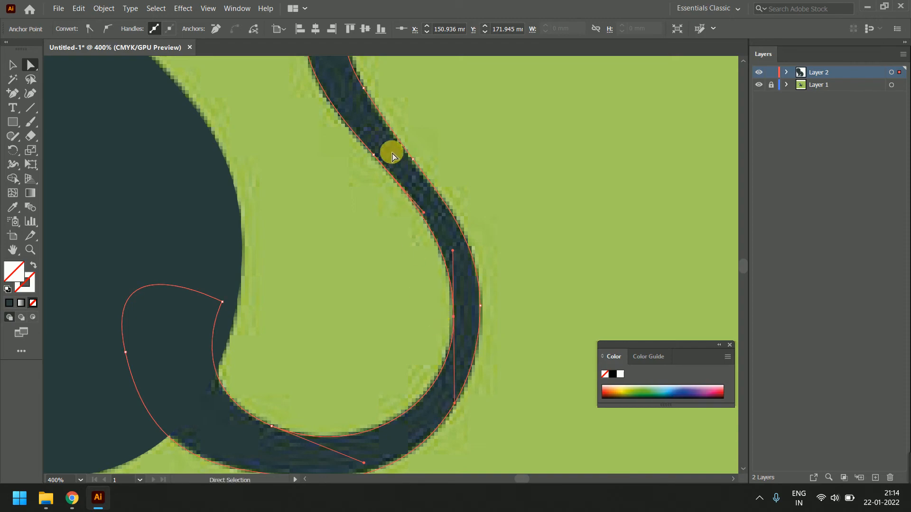
Shift the anchor on the left side of the tail's base, where it overlaps the body, slightly upward
scroll(427, 218, down, 3)
scroll(427, 218, left, 1)
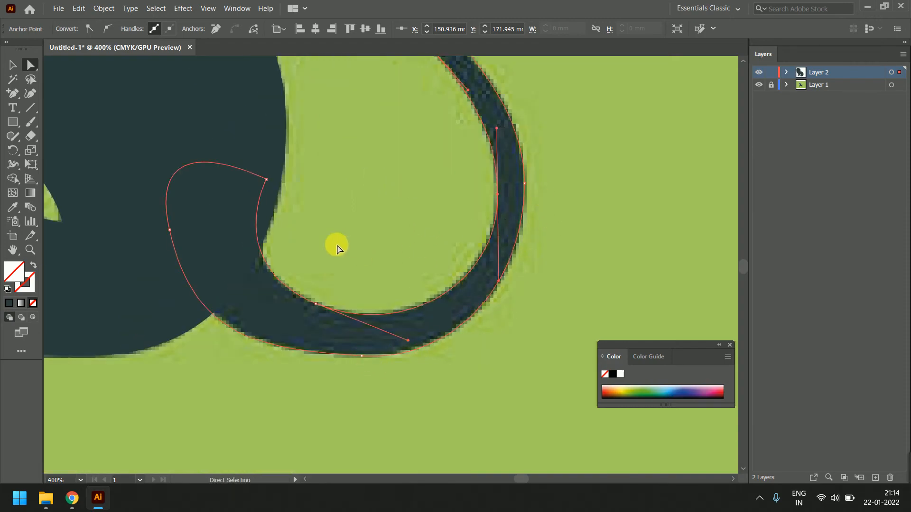
drag(170, 230, 170, 224)
scroll(393, 228, down, 3)
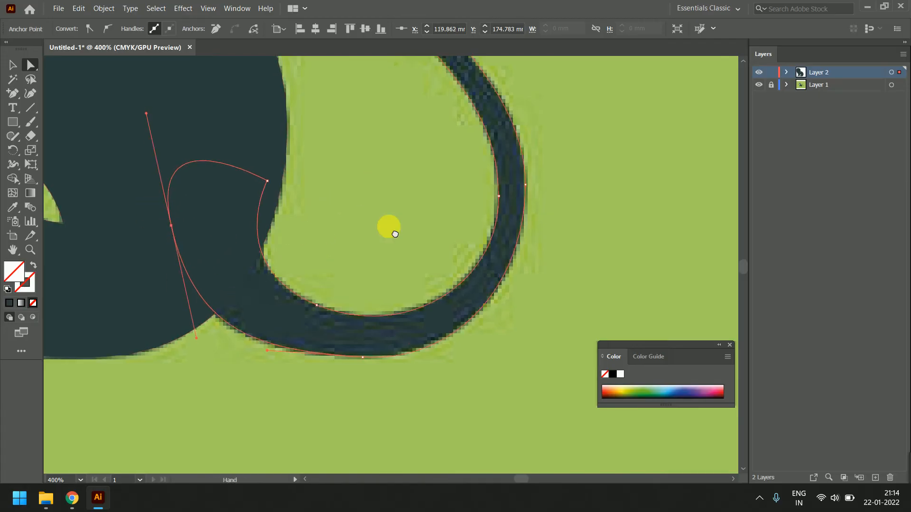
Fill the tail shape with the dark body color sampled from the monkey's body
click(12, 207)
click(314, 211)
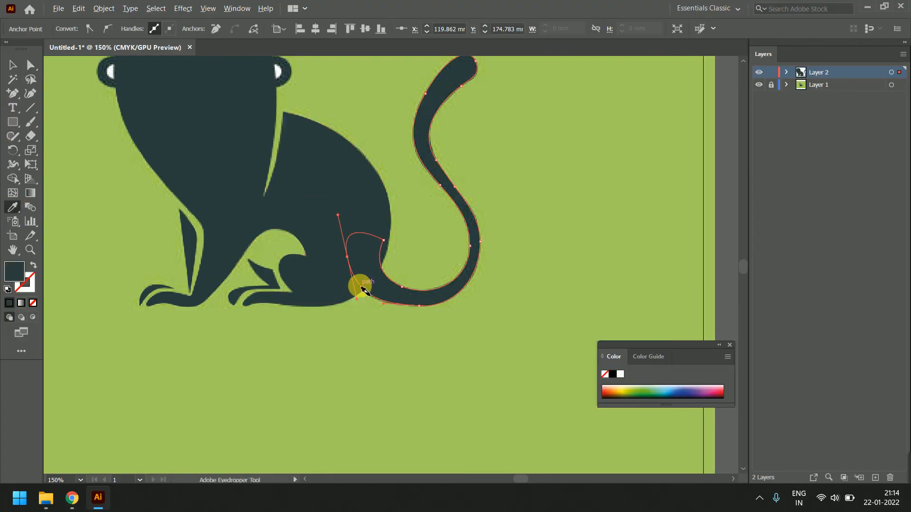
scroll(360, 284, down, 2)
scroll(356, 252, up, 1)
click(13, 66)
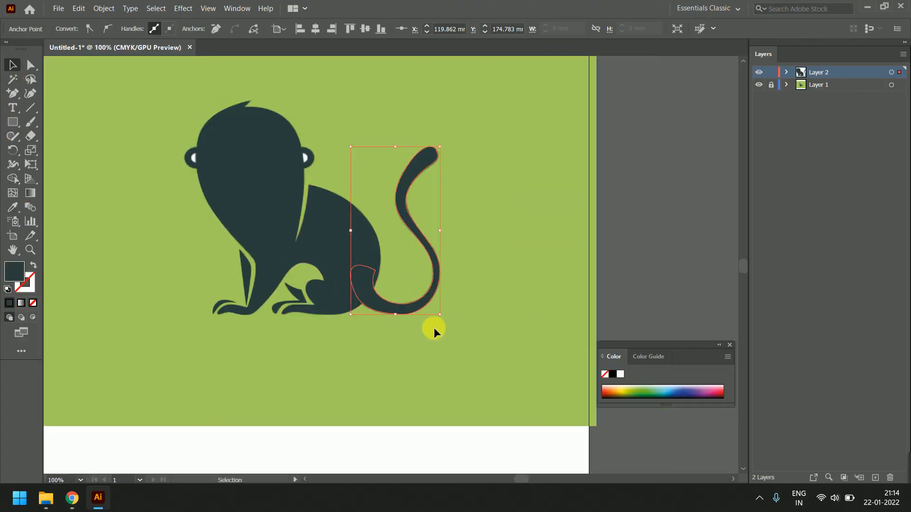
Select all traced shapes and move them straight down off the reference, partly onto the white page area
scroll(390, 315, down, 1)
key(ctrl+a)
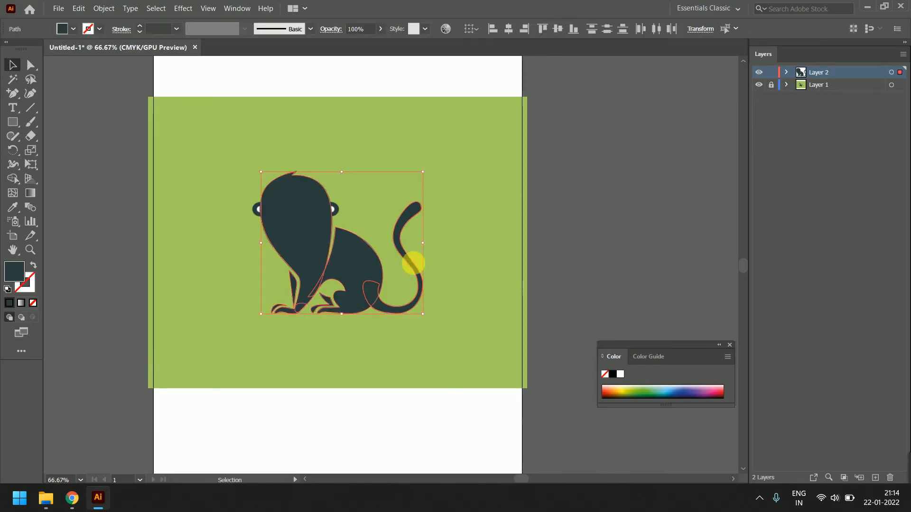
scroll(368, 202, down, 2)
drag(367, 198, 373, 375)
click(468, 426)
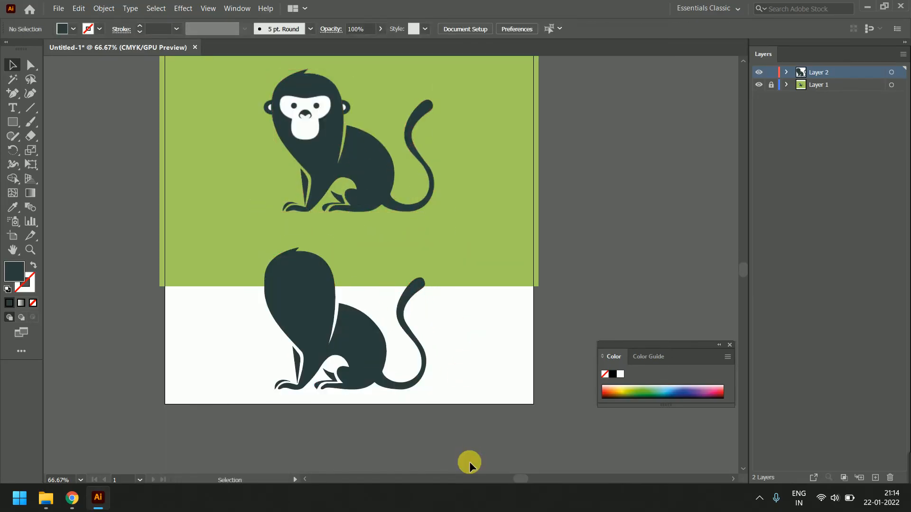
Examine the filled silhouette closely at the paws, hind leg, body and tail for tracing flaws
scroll(370, 377, up, 4)
scroll(414, 361, down, 4)
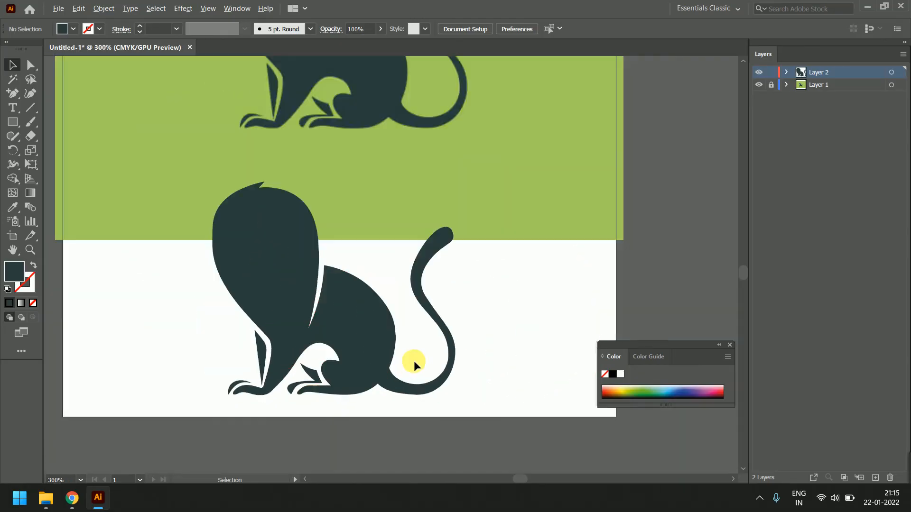
scroll(295, 429, up, 5)
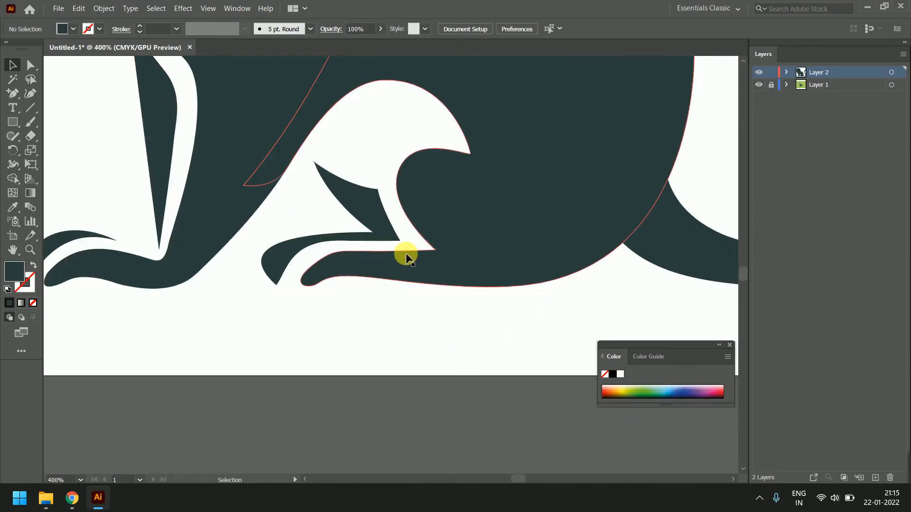
click(360, 264)
scroll(414, 311, down, 4)
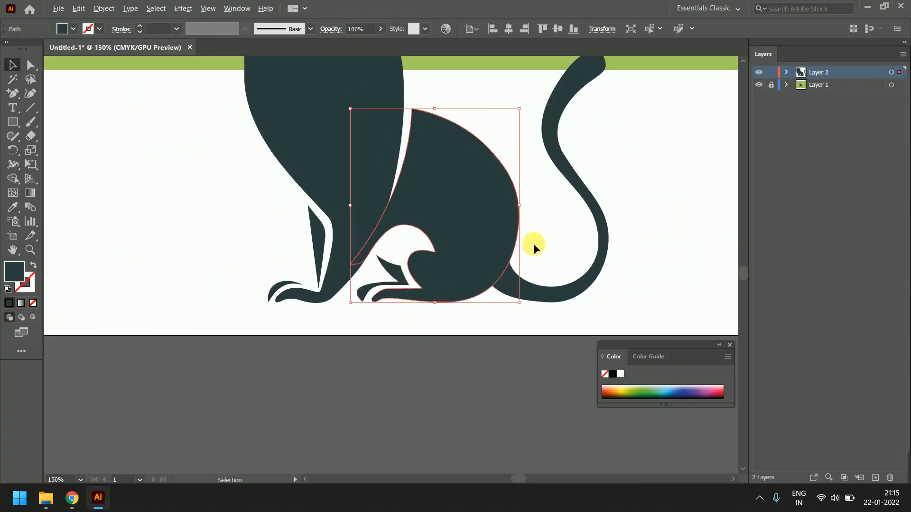
click(626, 186)
scroll(524, 329, up, 3)
scroll(432, 247, down, 2)
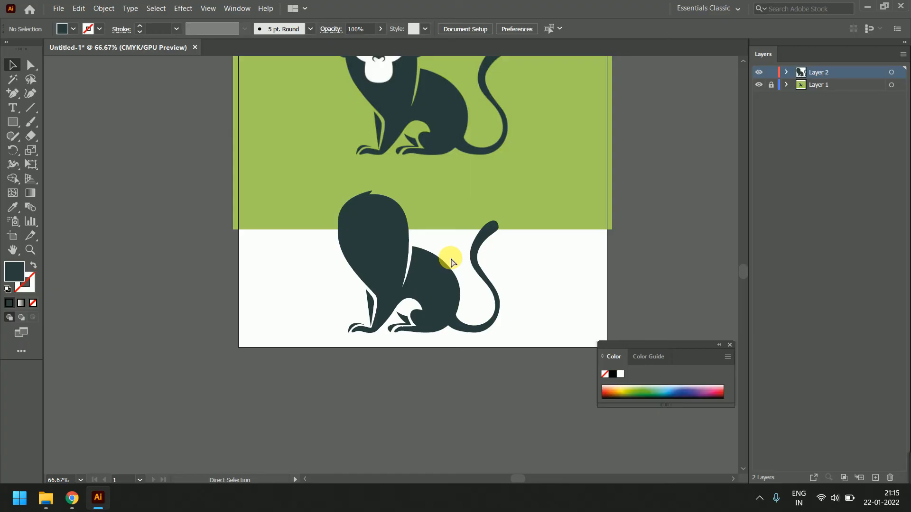
Undo the move of the traced shapes and set the fill of all of them to none
key(ctrl+z)
drag(463, 164, 470, 295)
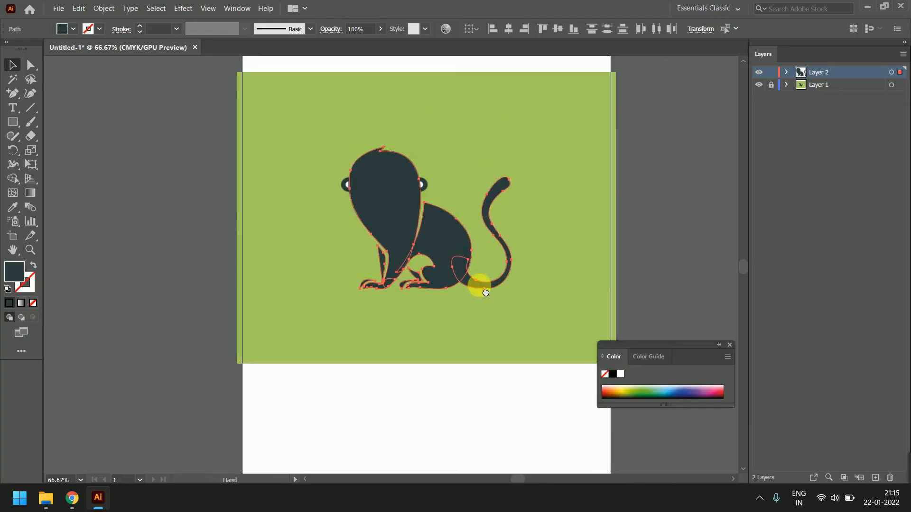
scroll(401, 177, left, 2)
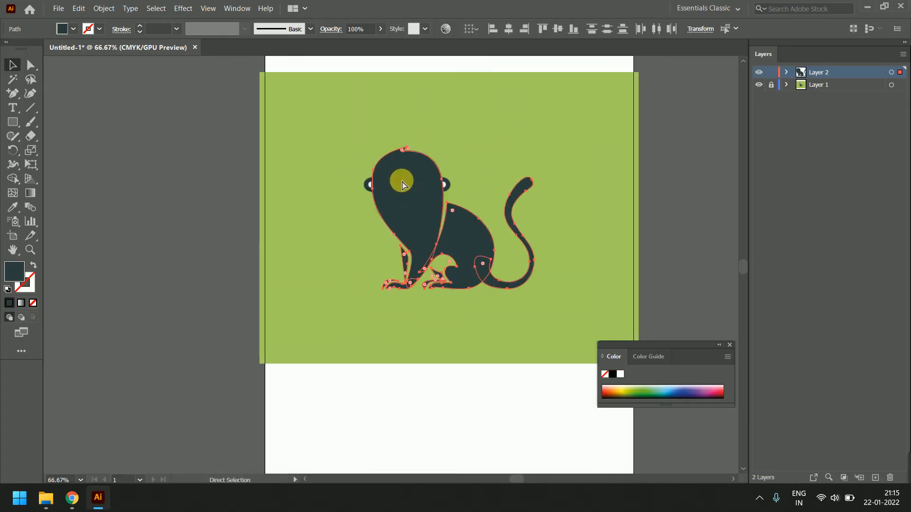
scroll(484, 212, up, 2)
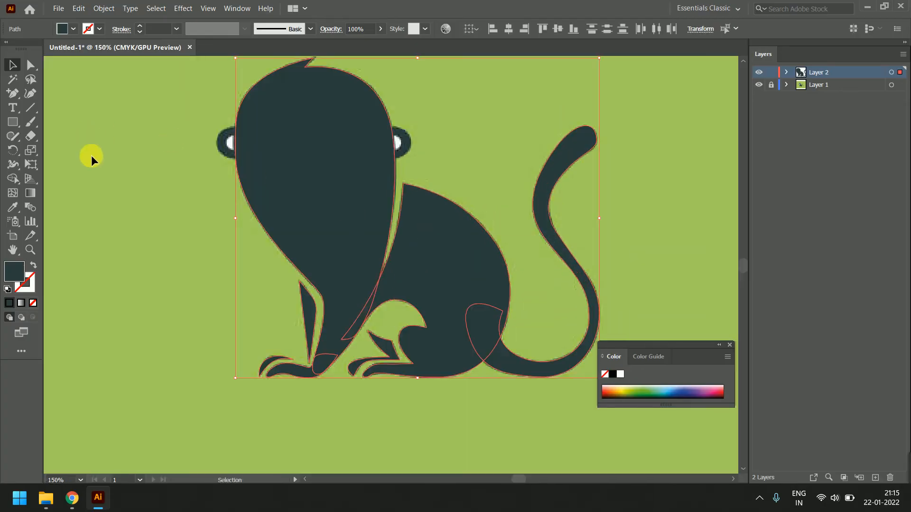
click(33, 303)
scroll(230, 226, down, 2)
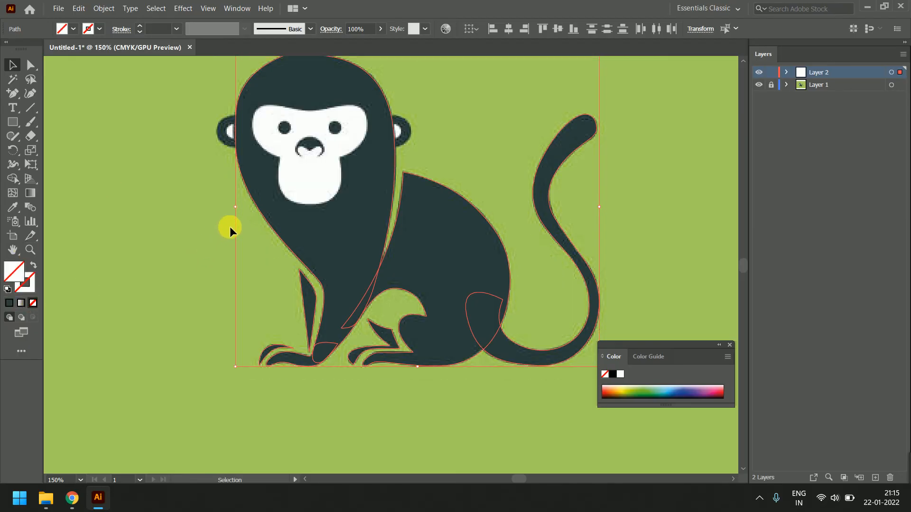
Draw an unfilled circle about the size of the monkey's left ear with the Ellipse tool and move it onto the ear
scroll(250, 130, up, 2)
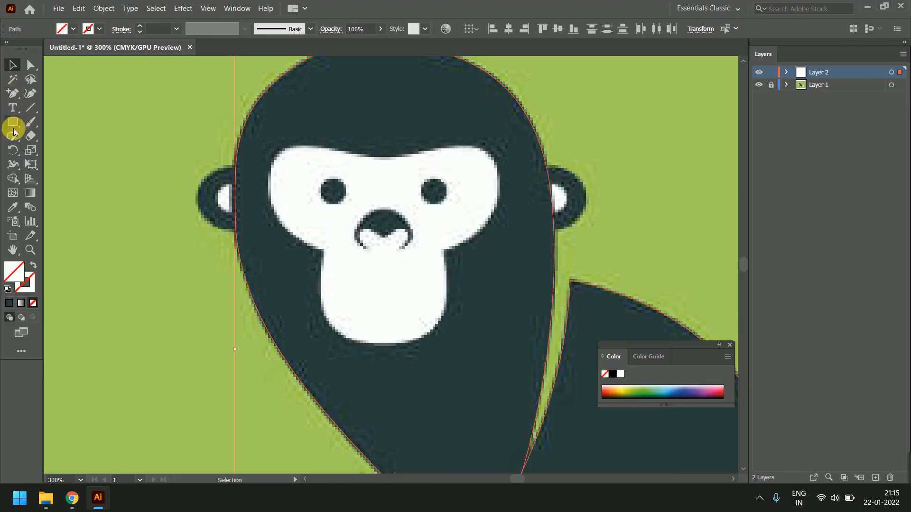
drag(13, 122, 72, 153)
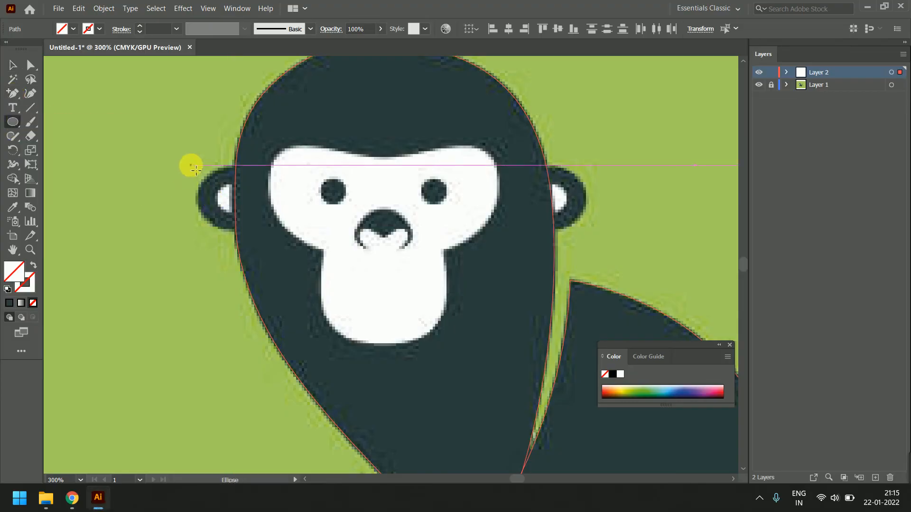
drag(190, 165, 257, 198)
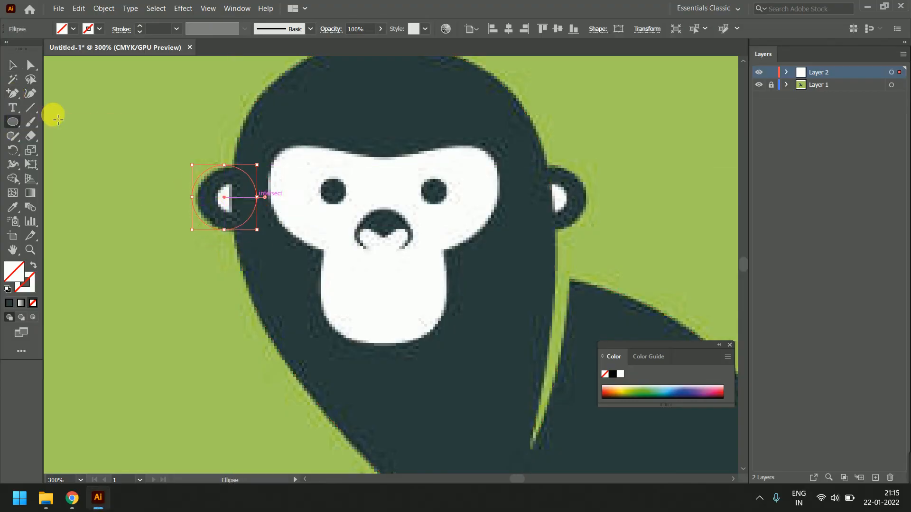
click(11, 63)
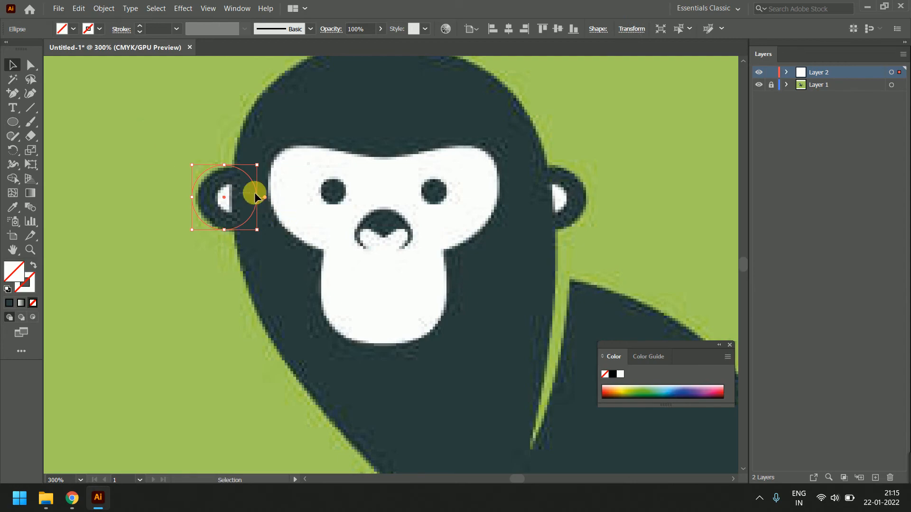
drag(213, 170, 219, 171)
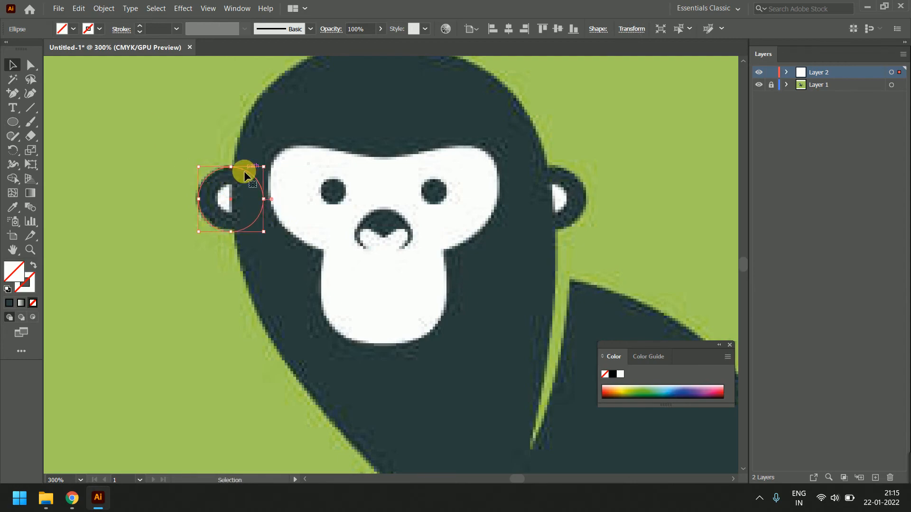
Fine-tune the circle's height and position so it follows the outer contour of the left ear
key(Up)
mouse_move(231, 230)
mouse_down()
mouse_move(237, 237)
mouse_move(234, 227)
mouse_move(247, 228)
mouse_up()
scroll(204, 192, up, 3)
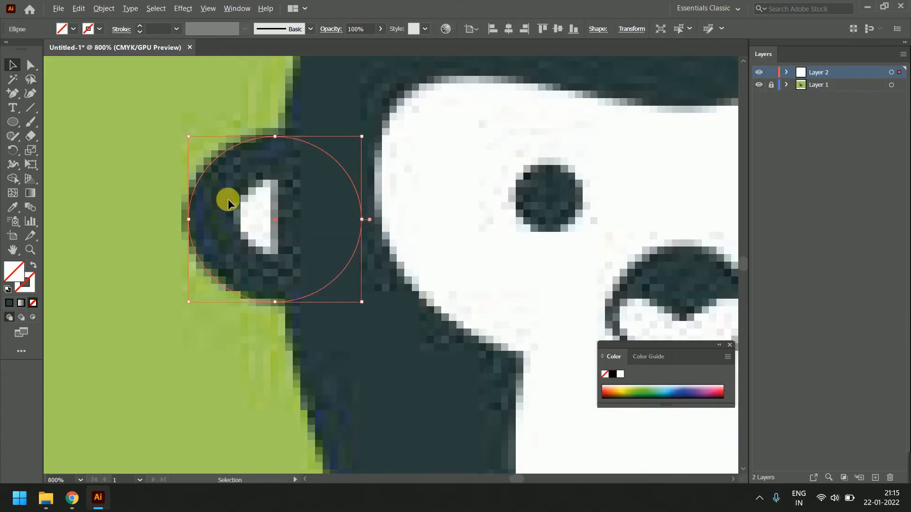
click(224, 175)
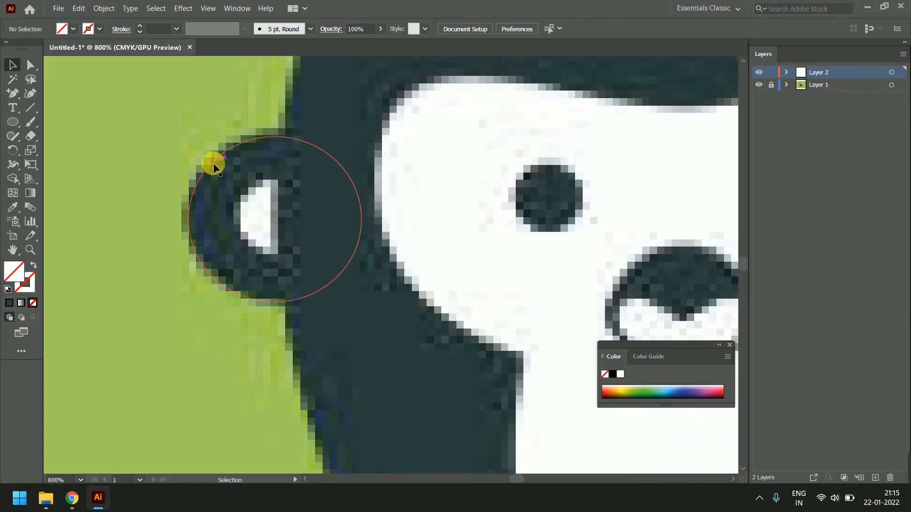
drag(212, 161, 209, 158)
Duplicate the left ear circle onto the right ear, align the copy with that ear's contour, and reselect the left circle
scroll(211, 164, down, 5)
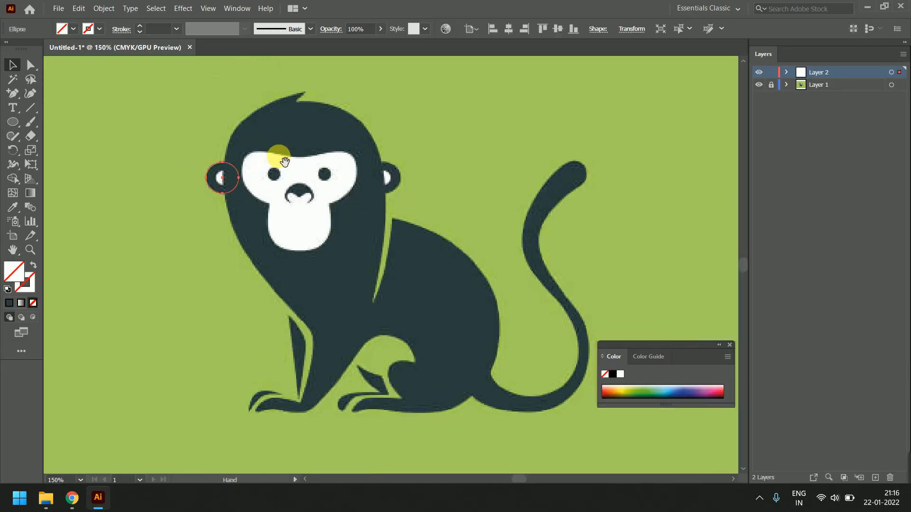
scroll(238, 156, up, 3)
drag(229, 187, 536, 205)
drag(486, 184, 183, 170)
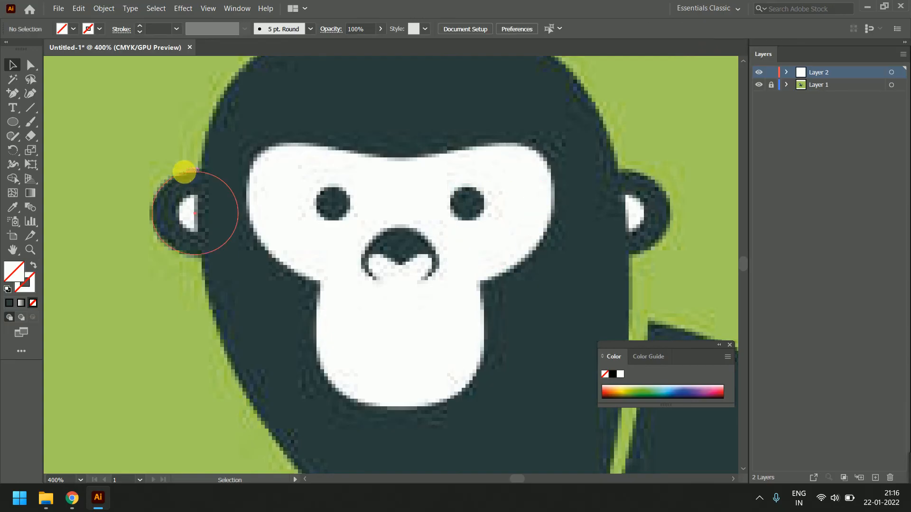
drag(551, 208, 550, 208)
drag(574, 181, 665, 197)
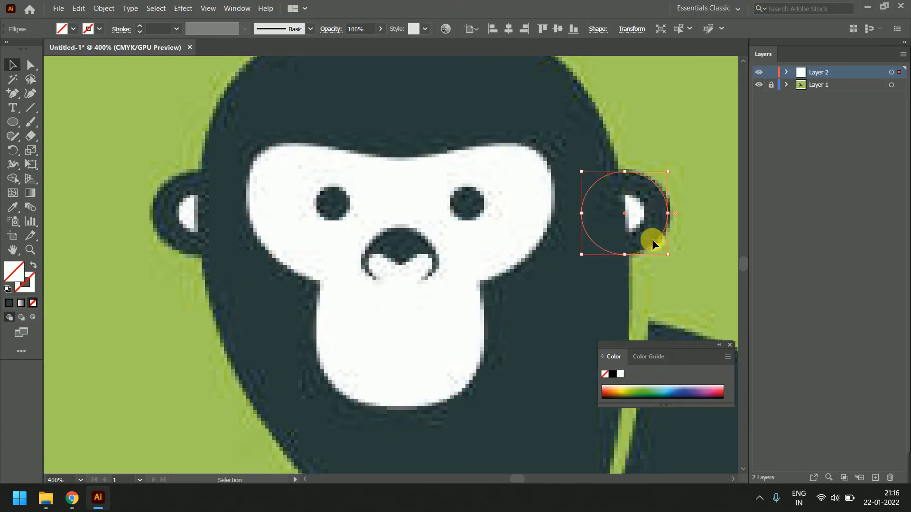
click(180, 177)
scroll(235, 173, down, 4)
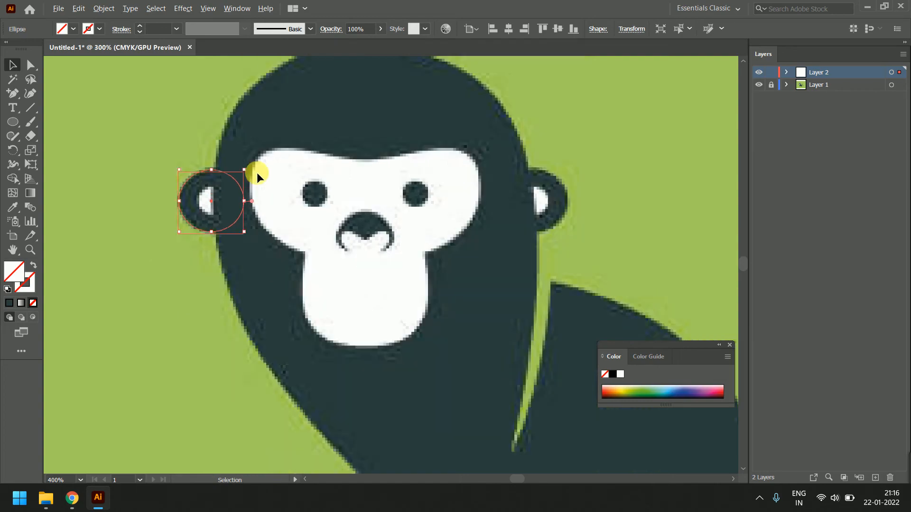
scroll(257, 172, up, 1)
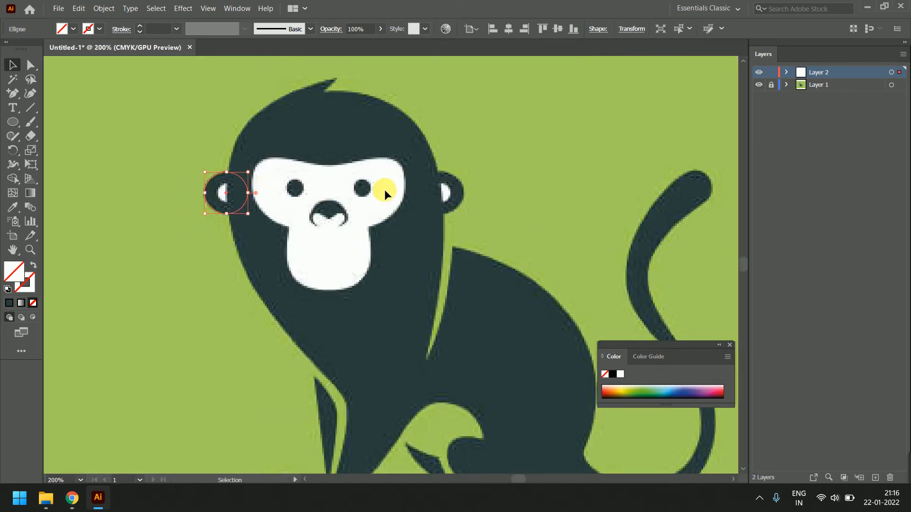
scroll(449, 194, up, 3)
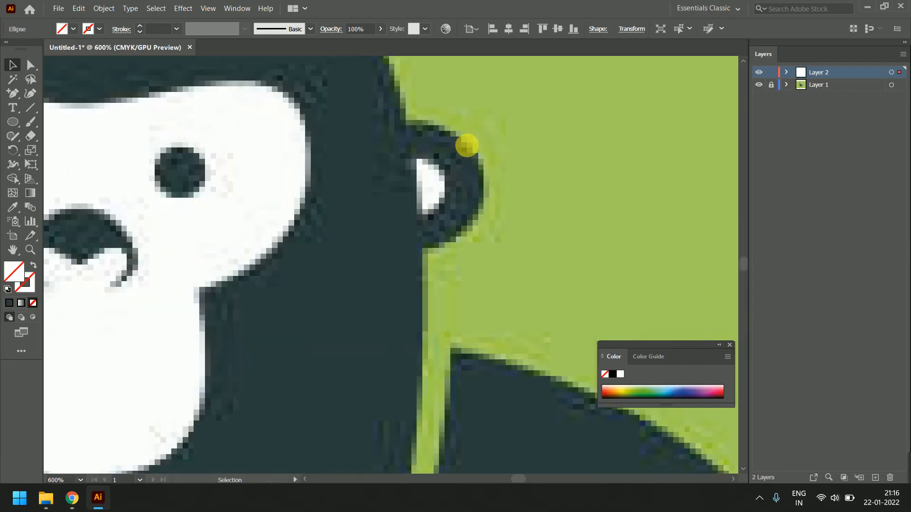
Duplicate the right ear circle and scale the copy down to roughly the size of the white inner ear
click(467, 146)
click(467, 146)
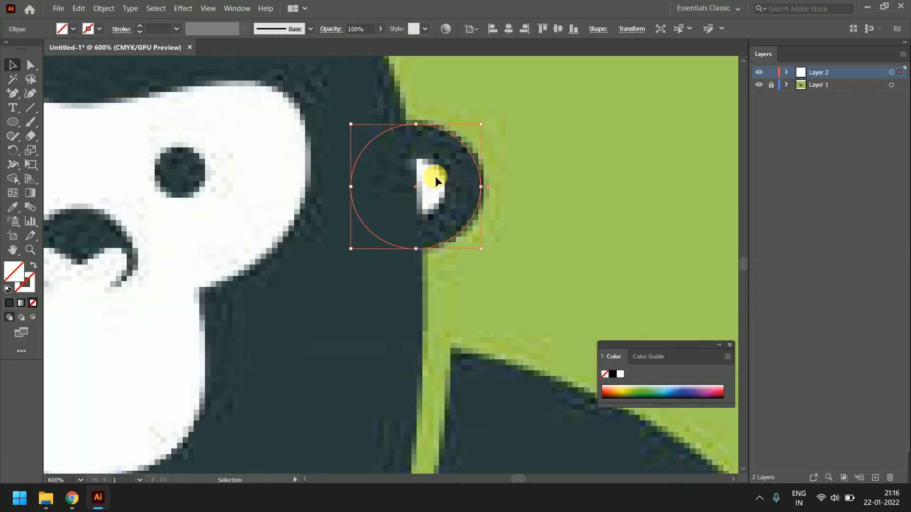
drag(484, 129, 455, 158)
click(467, 145)
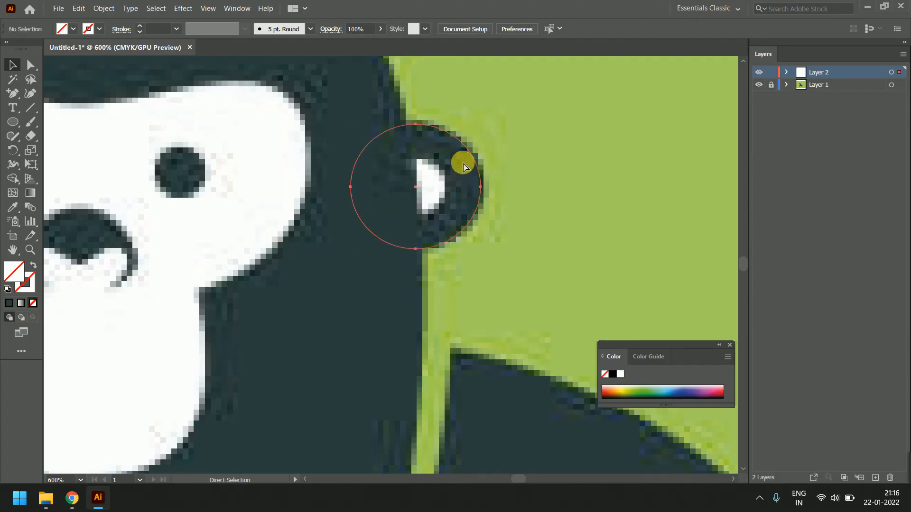
click(467, 158)
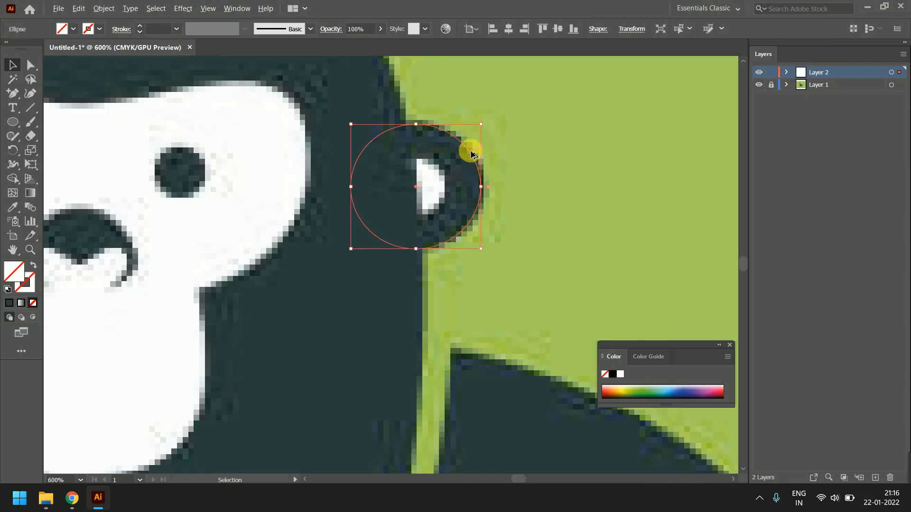
drag(469, 156, 452, 165)
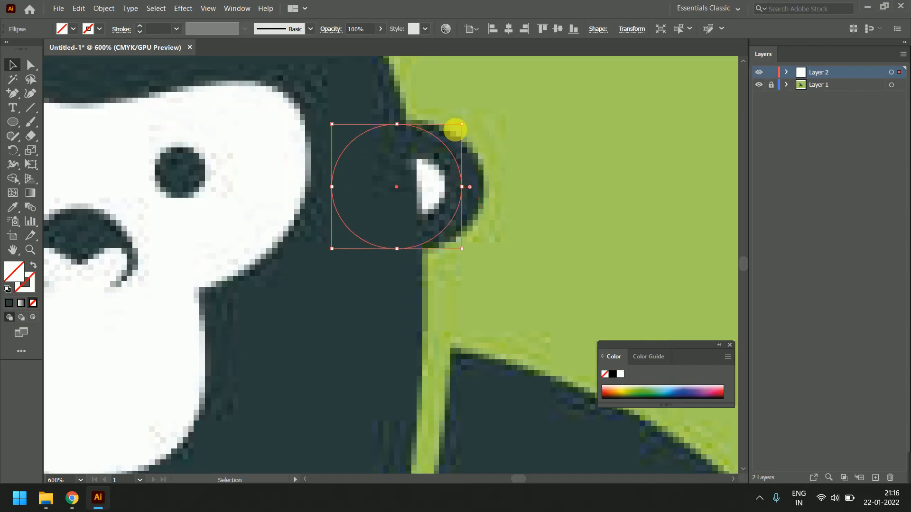
click(473, 158)
click(454, 160)
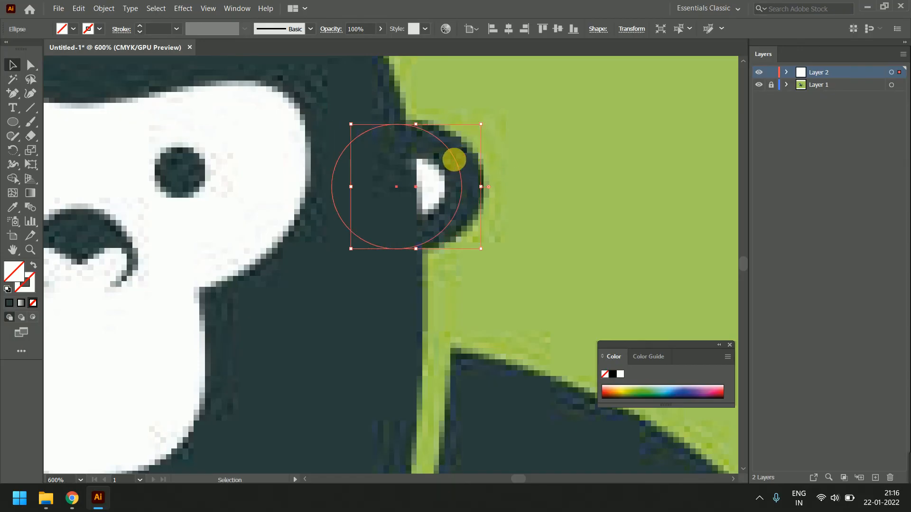
drag(461, 125, 403, 160)
drag(439, 163, 438, 164)
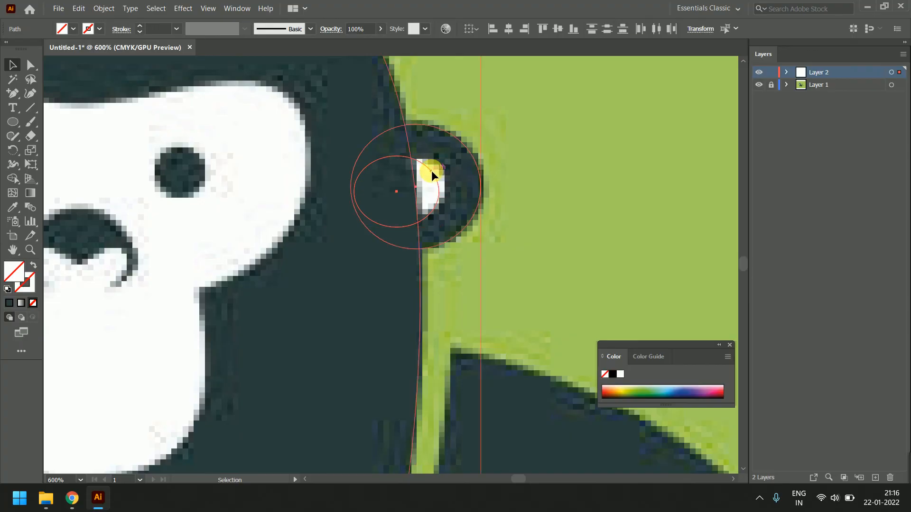
Move the small ellipse over the right inner ear and reduce its height and width to match the white area
click(432, 170)
click(512, 163)
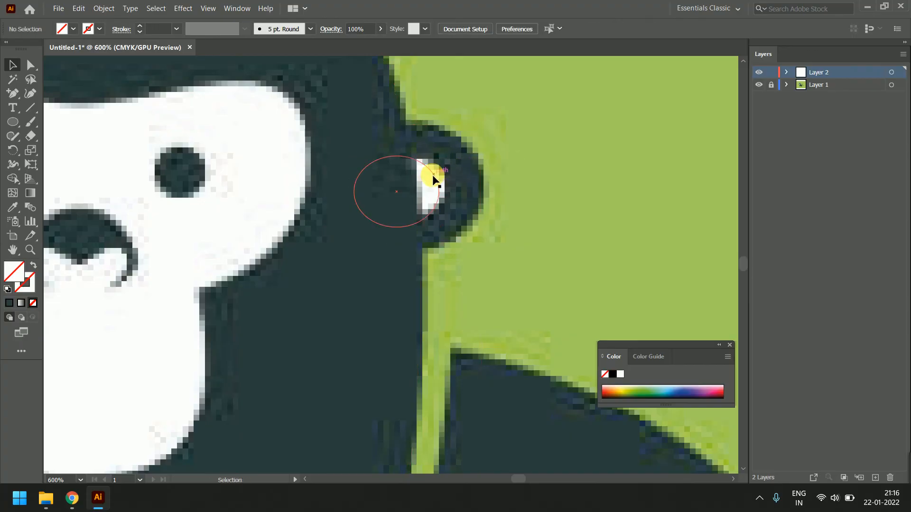
click(439, 177)
drag(432, 168, 401, 155)
key(ctrl+z)
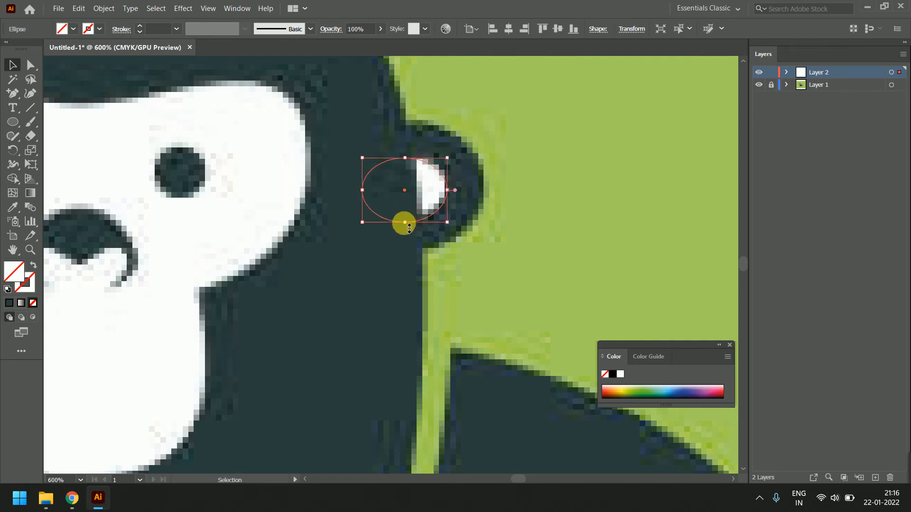
drag(404, 223, 404, 217)
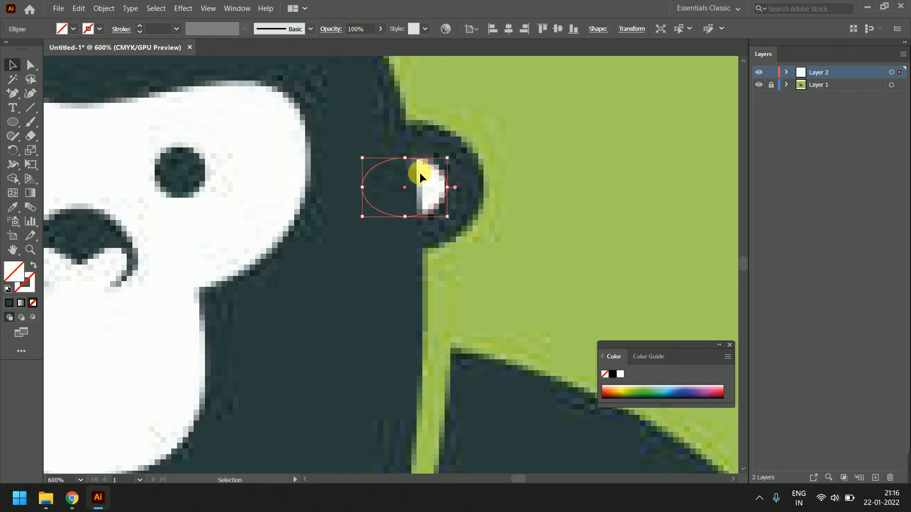
drag(448, 187, 441, 188)
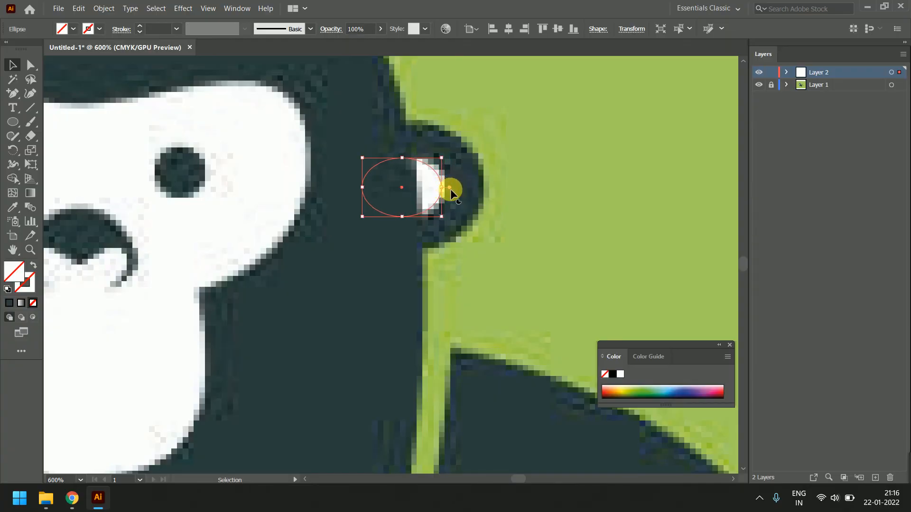
Fine-tune the small ellipse's position so its outer curve follows the edge of the right ear's white area
key(Up)
key(Right)
key(Right)
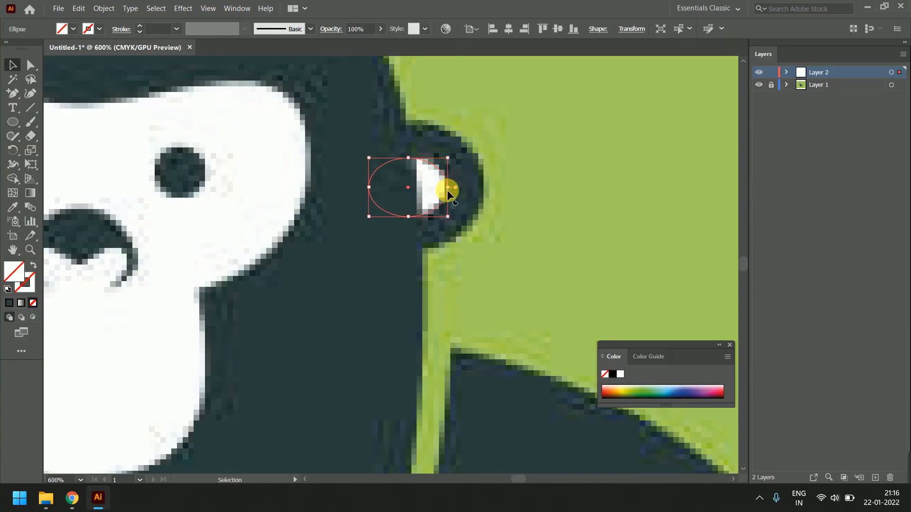
scroll(447, 189, up, 3)
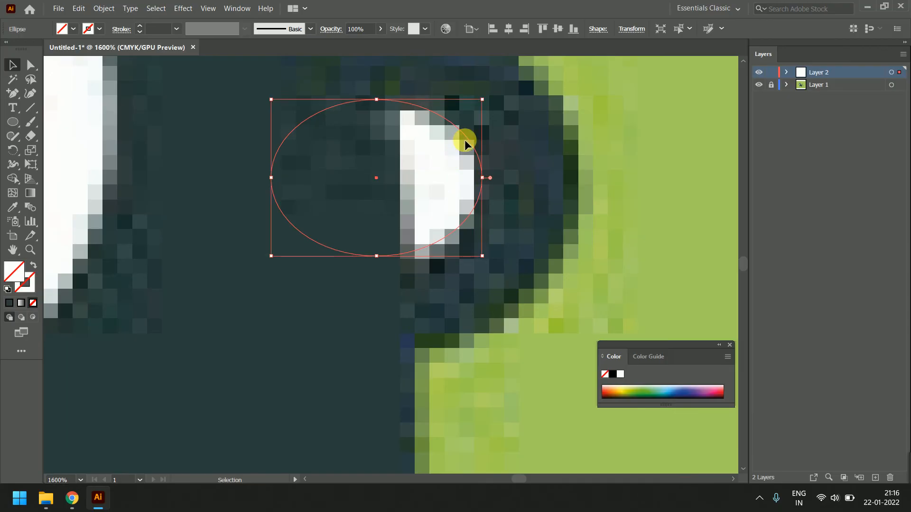
drag(465, 139, 463, 145)
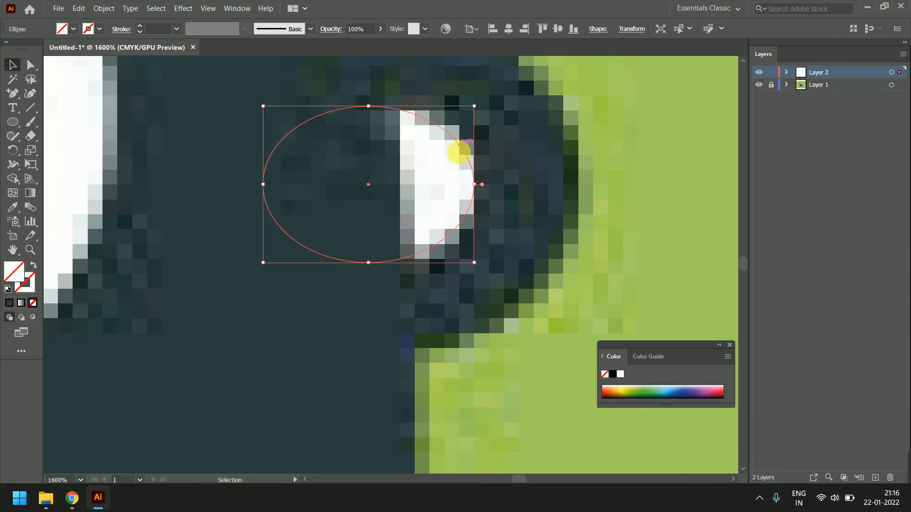
Duplicate the inner ear ellipse onto the left ear and align the copy with that ear's white area
scroll(462, 146, down, 3)
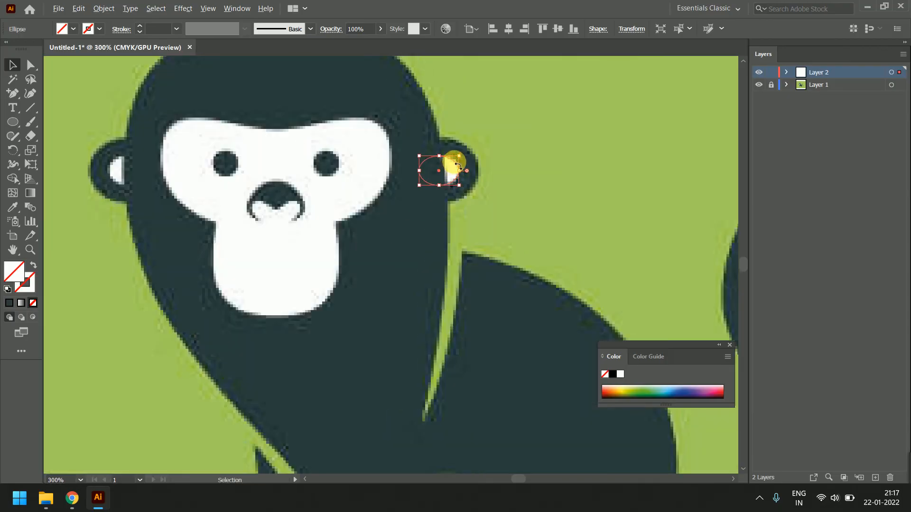
scroll(452, 163, up, 1)
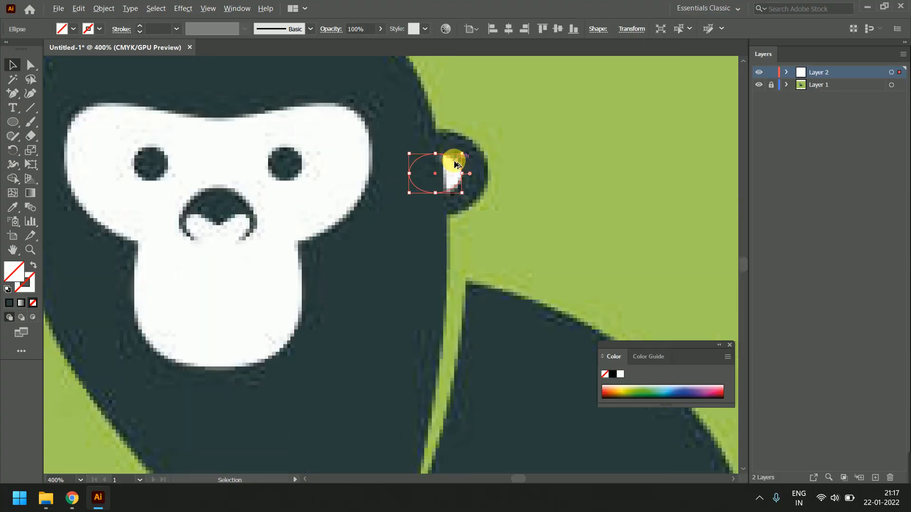
drag(451, 163, 191, 156)
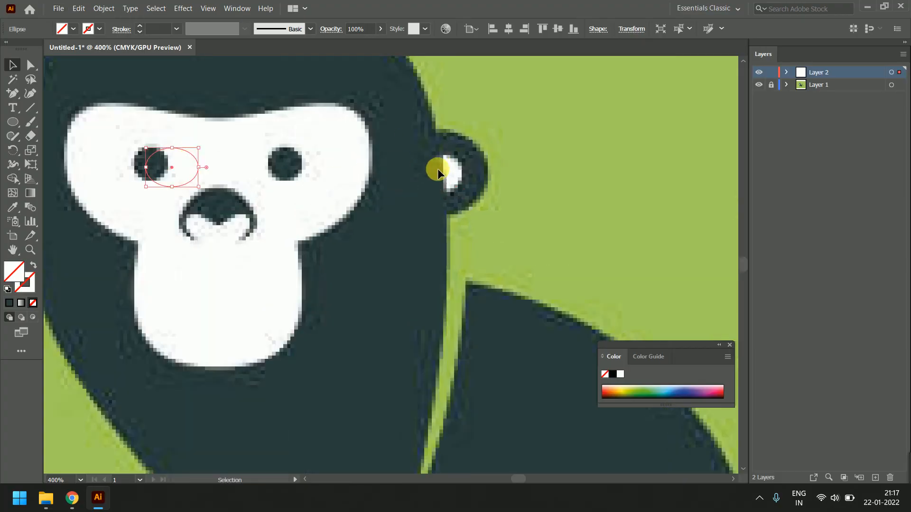
click(461, 163)
drag(230, 180, 293, 179)
scroll(354, 199, down, 4)
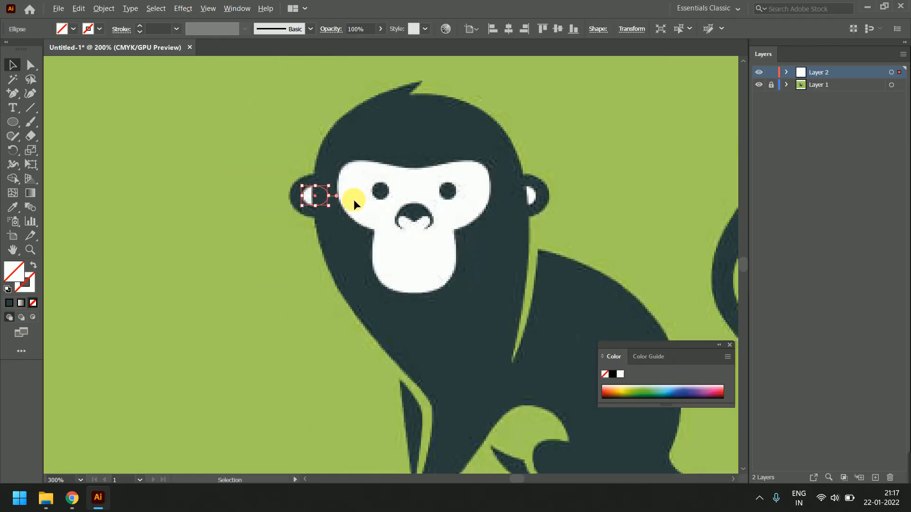
Fill both inner ear ellipses with the white of the monkey's face using the Eyedropper tool
scroll(352, 199, up, 4)
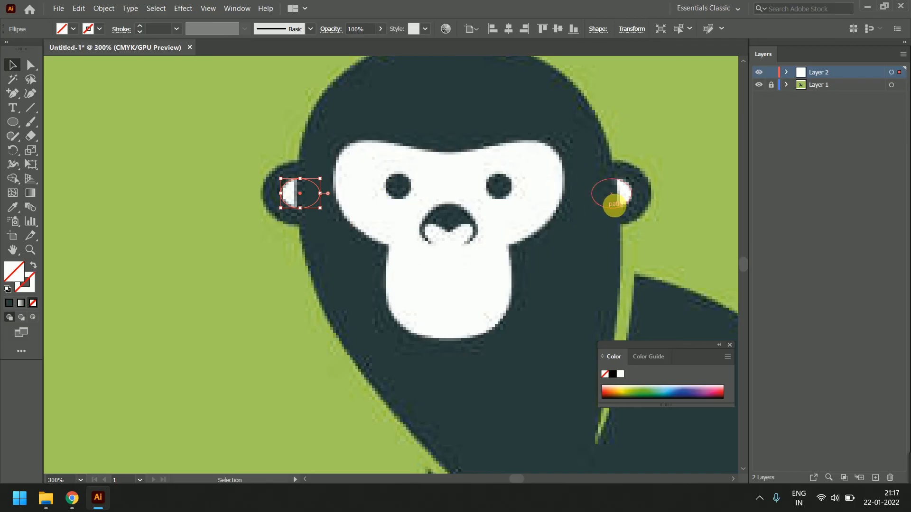
shift+click(626, 186)
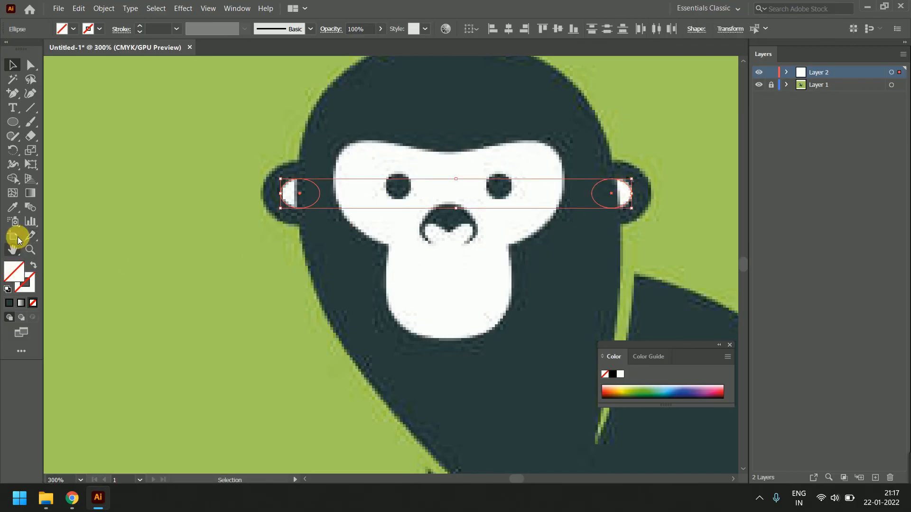
click(13, 208)
click(408, 272)
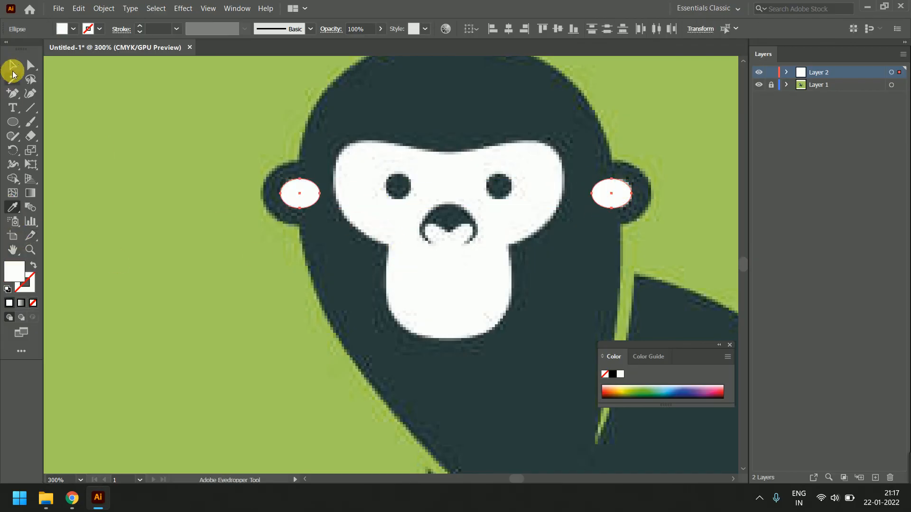
click(13, 72)
Fill the left ear circle and the body, leg and tail shapes with the monkey's dark teal using the Eyedropper tool
scroll(291, 200, down, 1)
scroll(331, 228, down, 3)
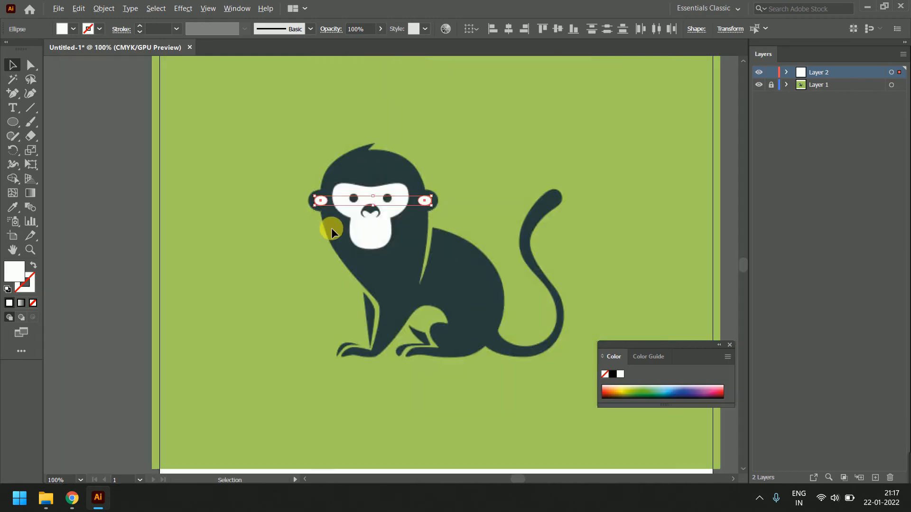
click(310, 199)
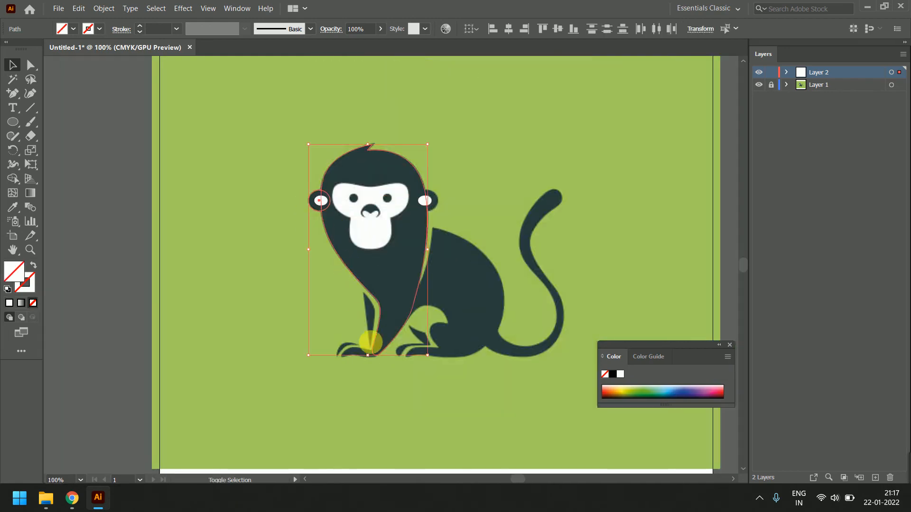
drag(605, 260, 318, 368)
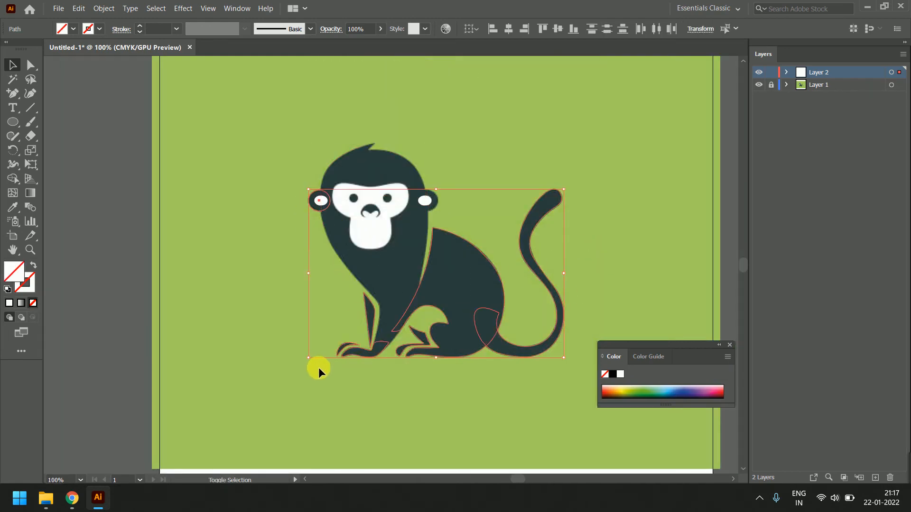
click(13, 207)
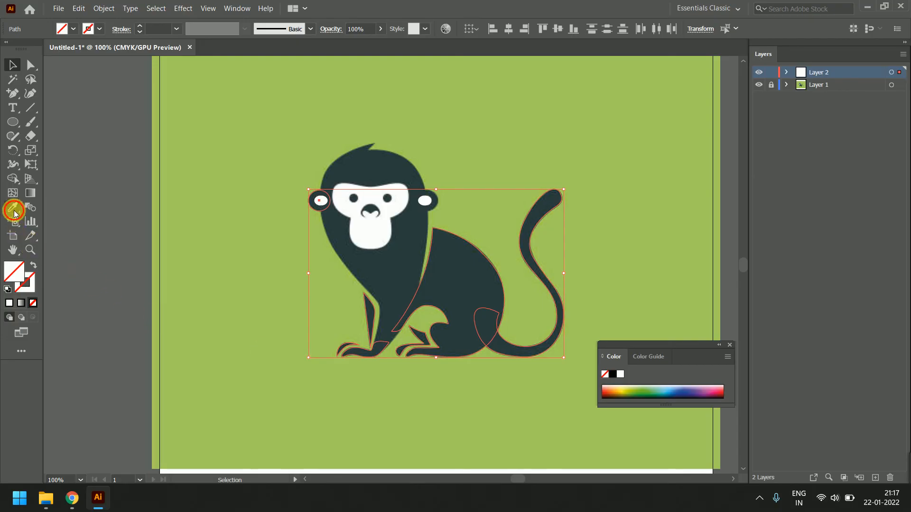
click(397, 278)
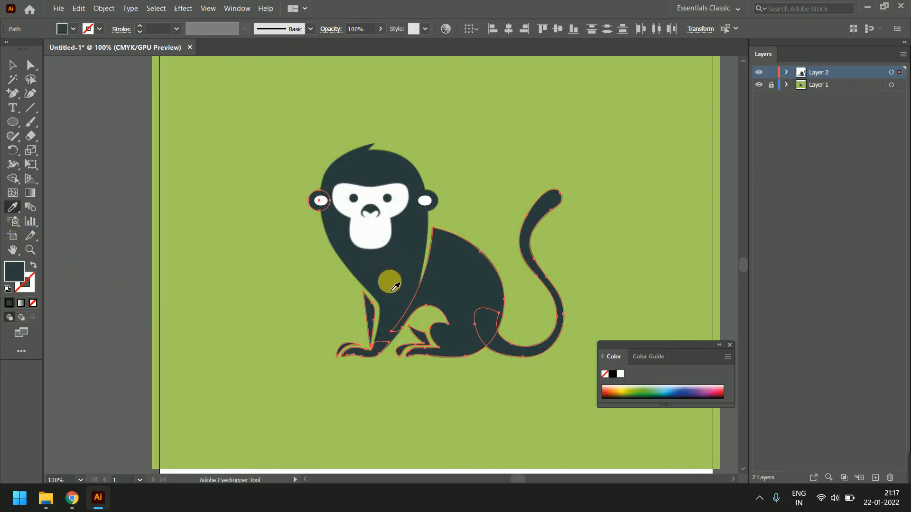
click(13, 65)
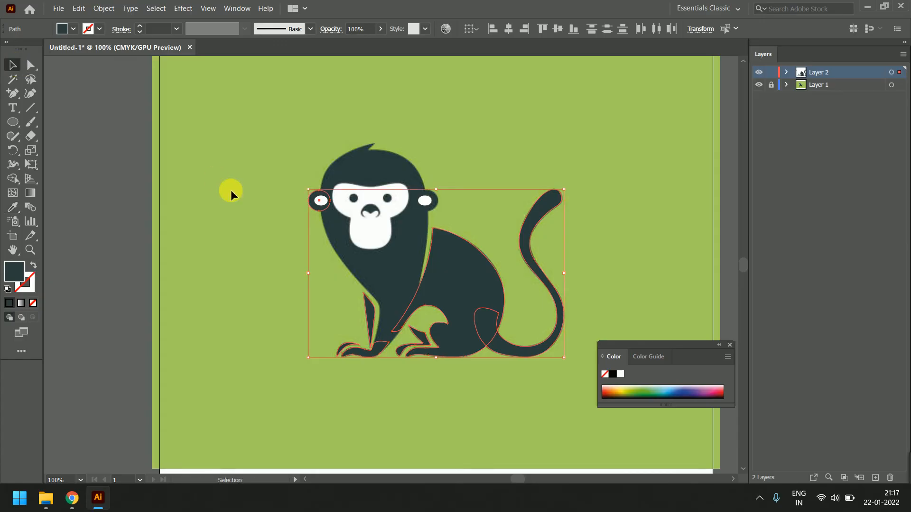
click(231, 189)
Fill the head and chest shape with the dark teal sampled from the body, and deselect it
click(397, 154)
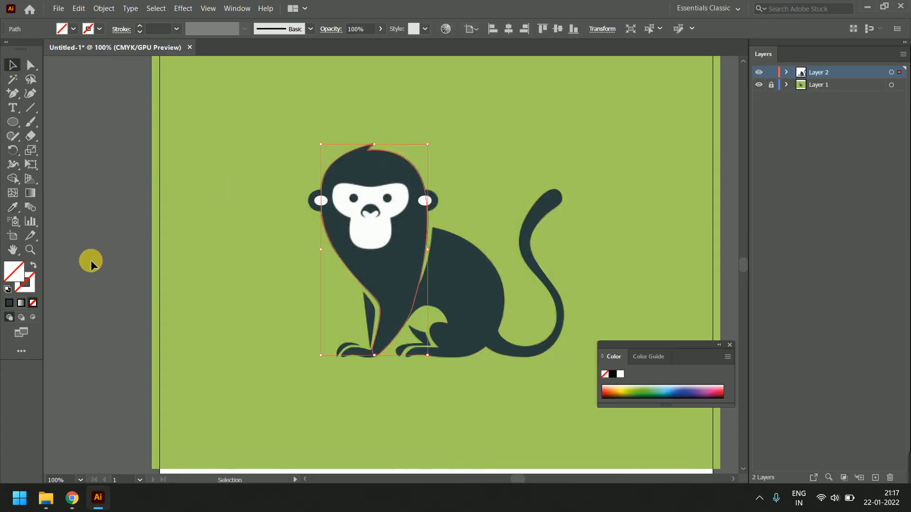
click(11, 209)
click(482, 299)
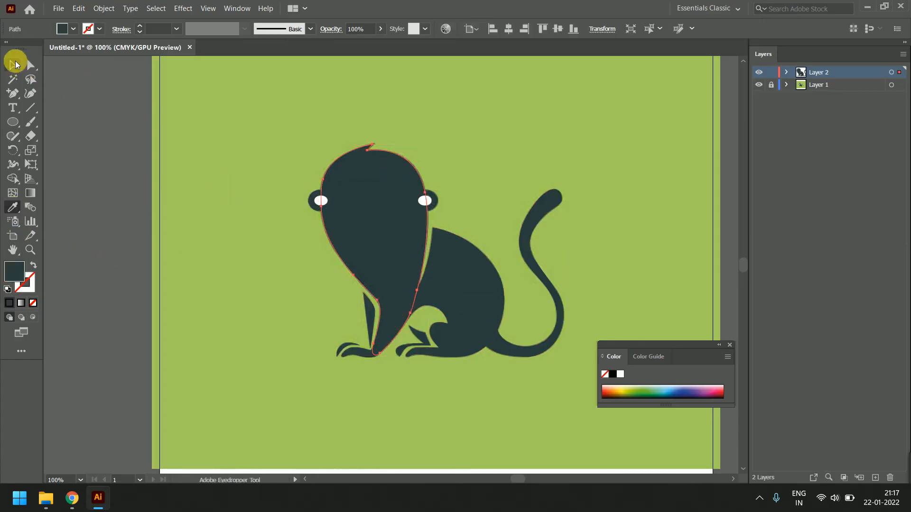
click(13, 65)
click(240, 218)
Fill the outer circle of the right ear with the dark teal sampled from the head
scroll(423, 201, up, 3)
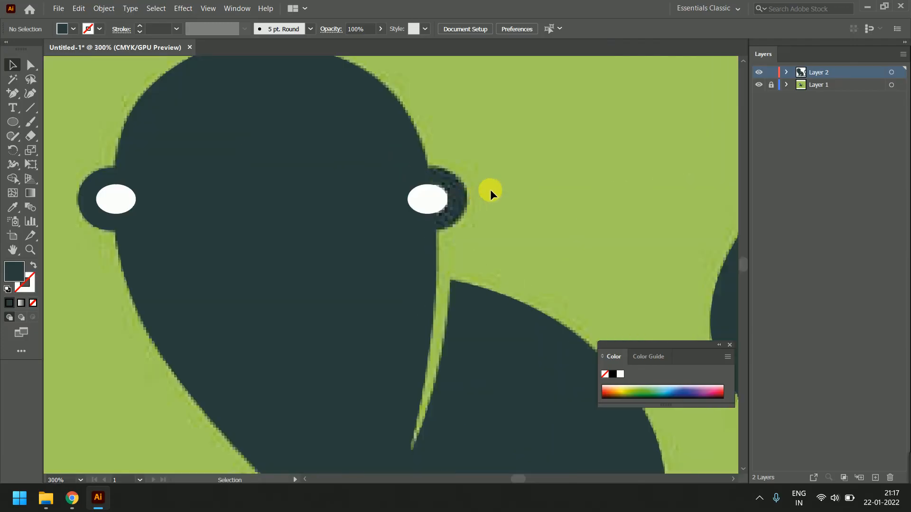
click(464, 194)
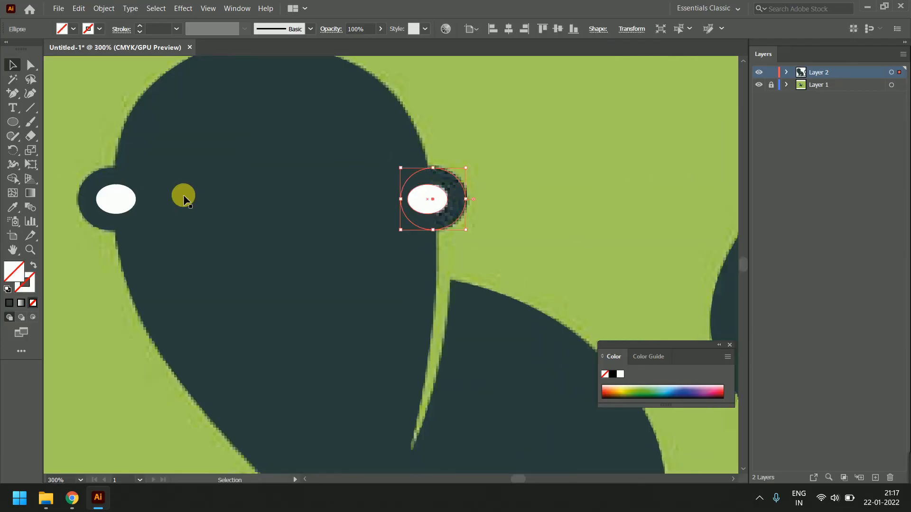
click(8, 209)
click(232, 238)
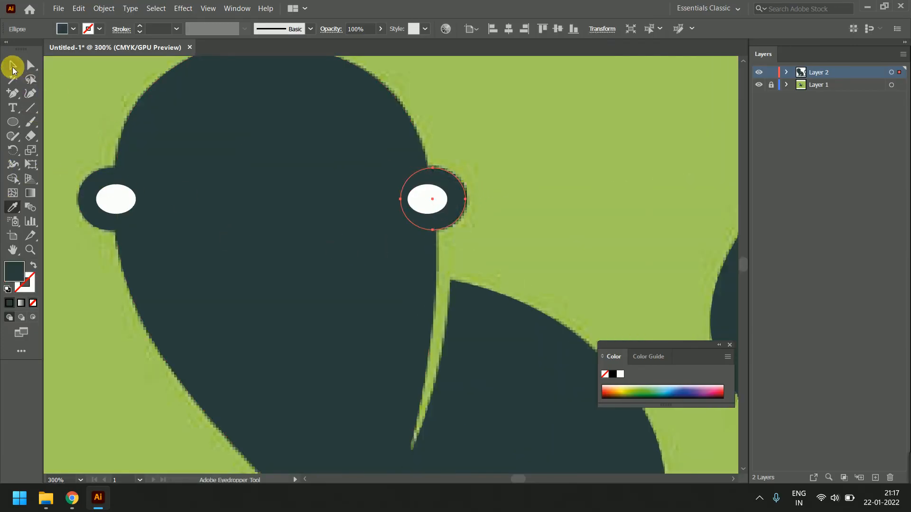
click(13, 66)
Select the outer circles and white inner ellipses of both ears and send them to the back
click(454, 196)
shift+click(451, 198)
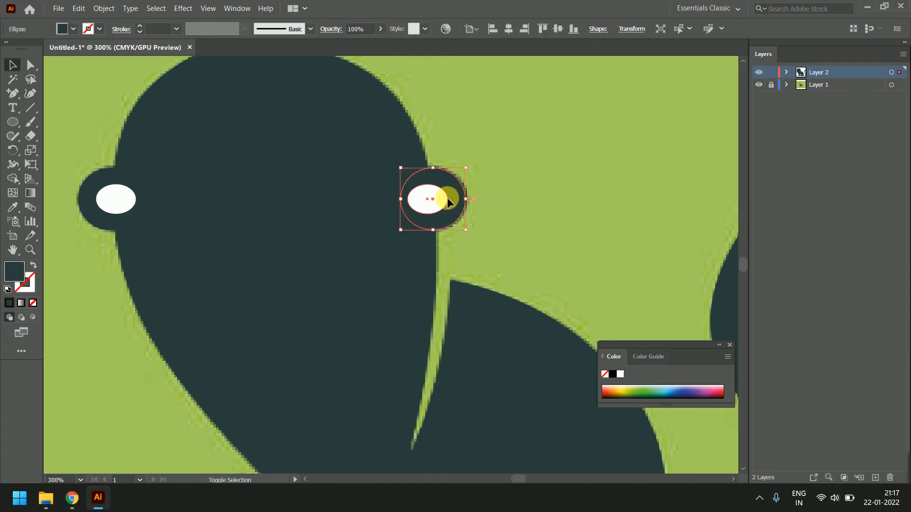
shift+click(80, 186)
shift+click(116, 193)
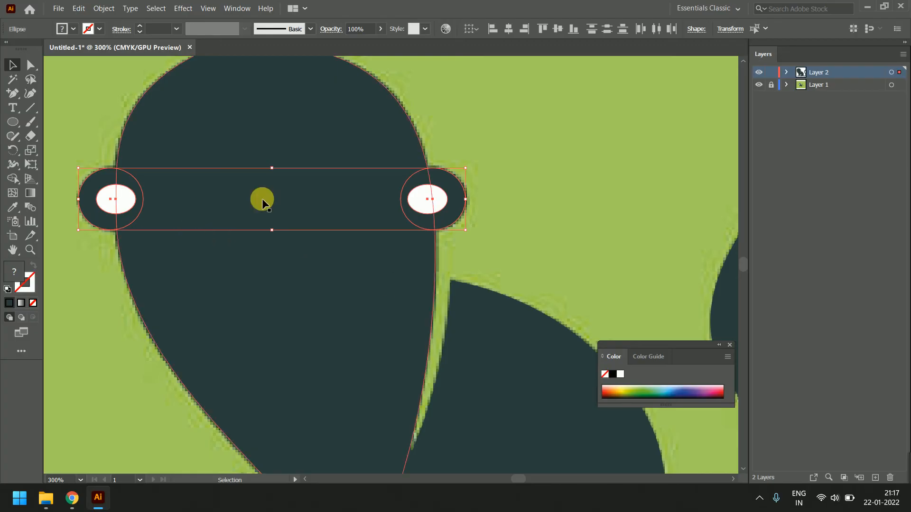
right_click(440, 200)
mouse_move(541, 380)
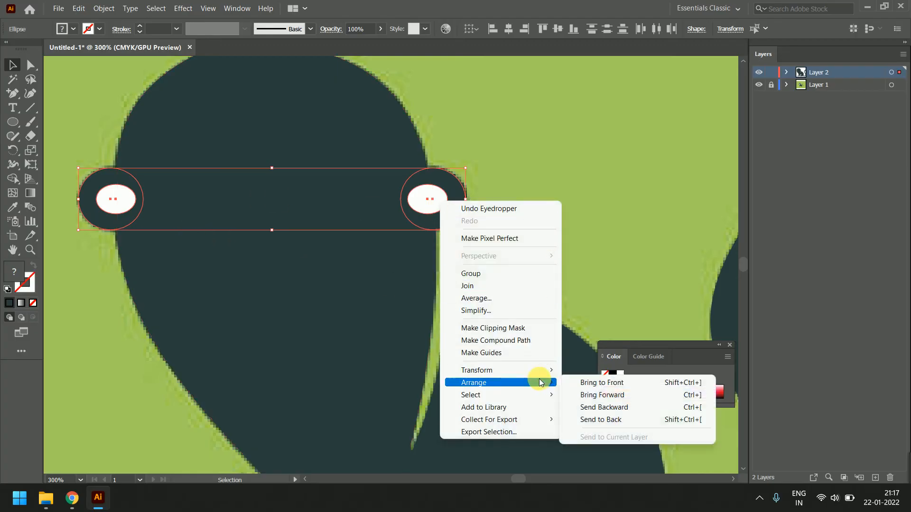
click(598, 421)
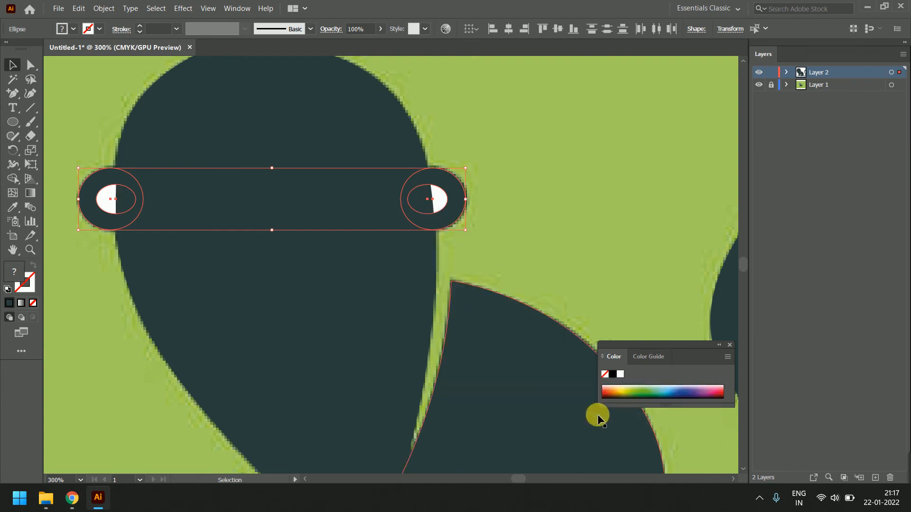
right_click(436, 198)
mouse_move(524, 380)
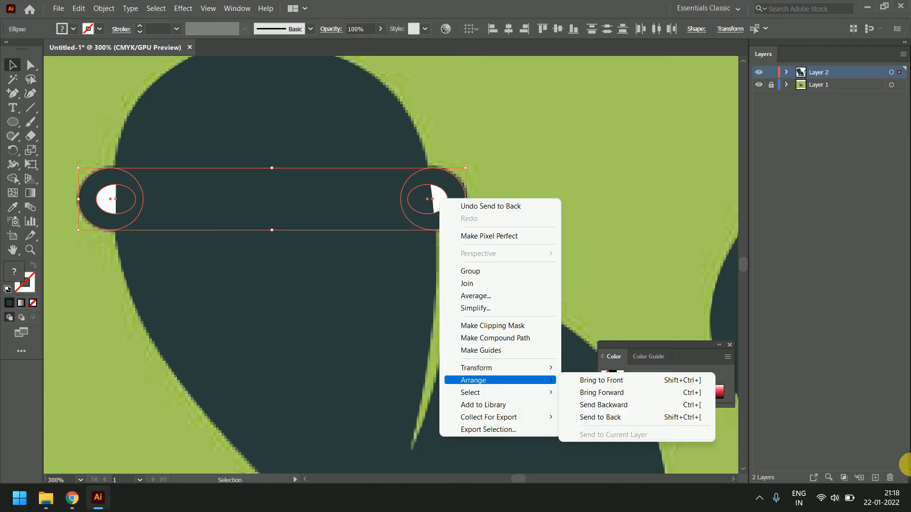
click(890, 467)
drag(873, 469, 910, 463)
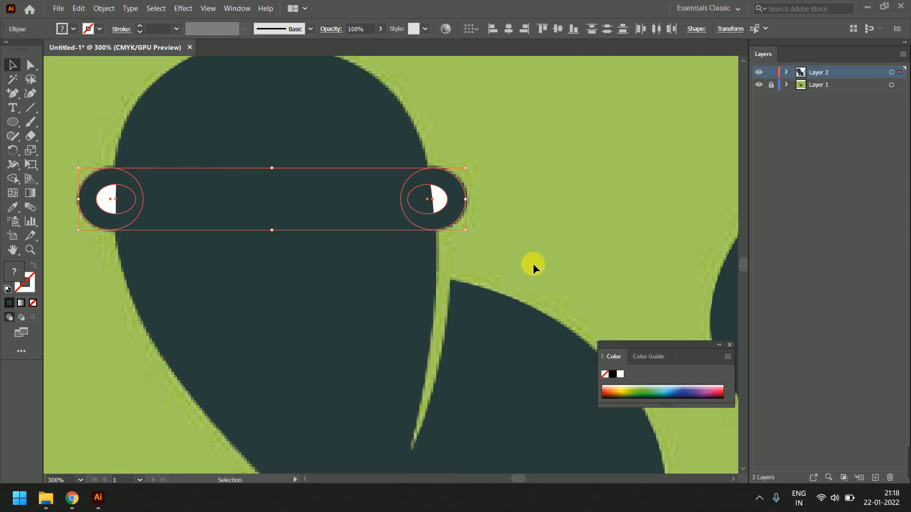
Examine the traced head, ears, body, legs and tail against the monkey reference
scroll(533, 209, down, 3)
scroll(533, 210, up, 1)
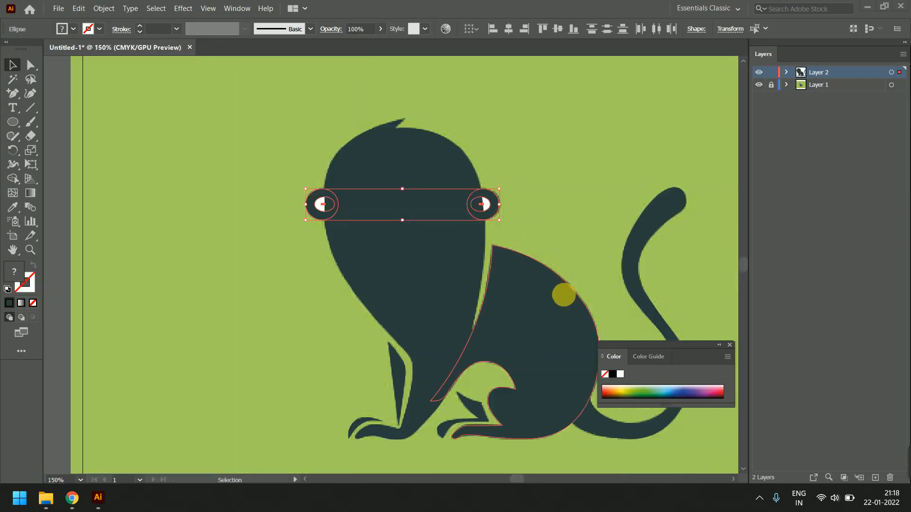
key(space)
scroll(508, 303, up, 1)
key(space)
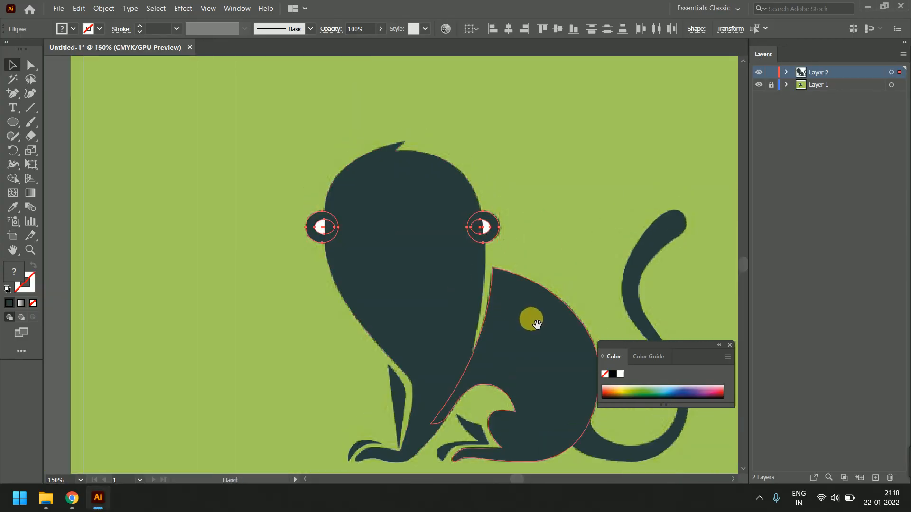
drag(537, 324, 455, 262)
scroll(482, 309, up, 2)
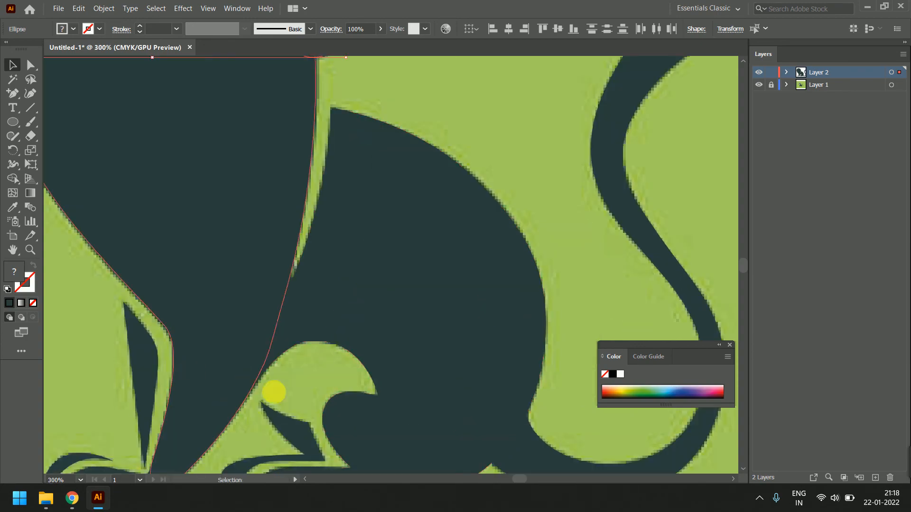
scroll(274, 392, down, 5)
click(315, 327)
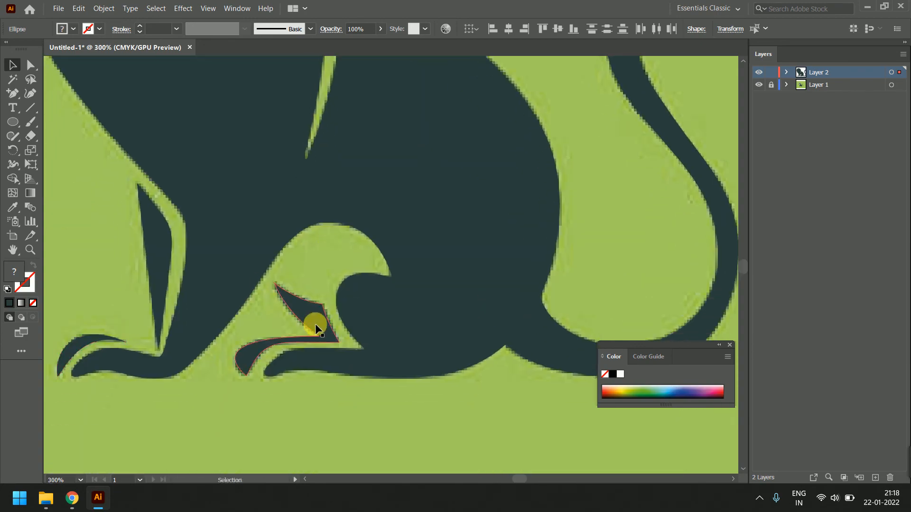
Deselect the artwork, hide Layer 2 with the traced shapes, and add a new layer above it
key(ctrl+0)
click(653, 154)
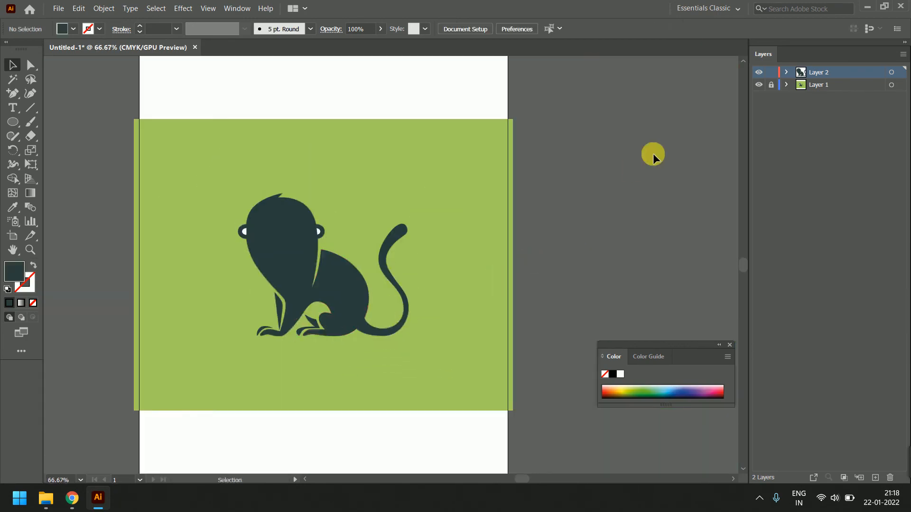
click(760, 73)
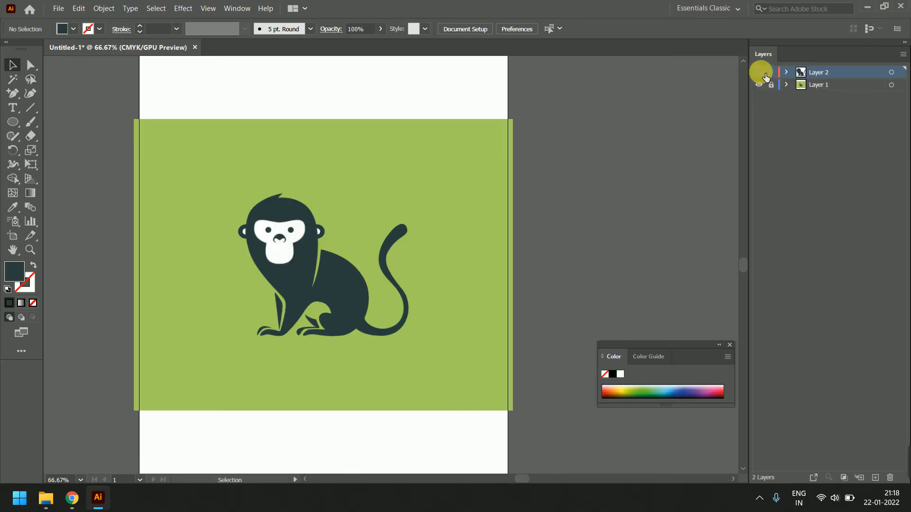
click(875, 478)
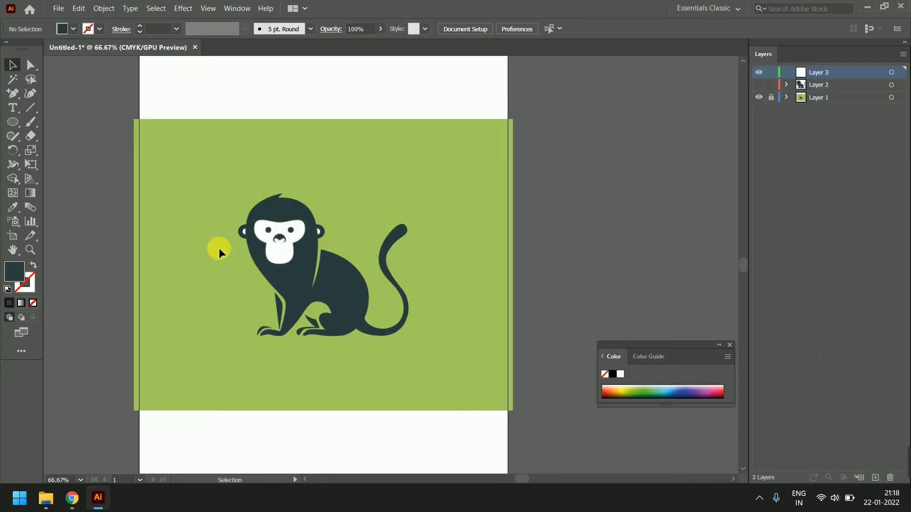
Draw a circle over the monkey's left eye with the Ellipse tool and remove its fill
scroll(250, 233, up, 3)
scroll(339, 250, up, 1)
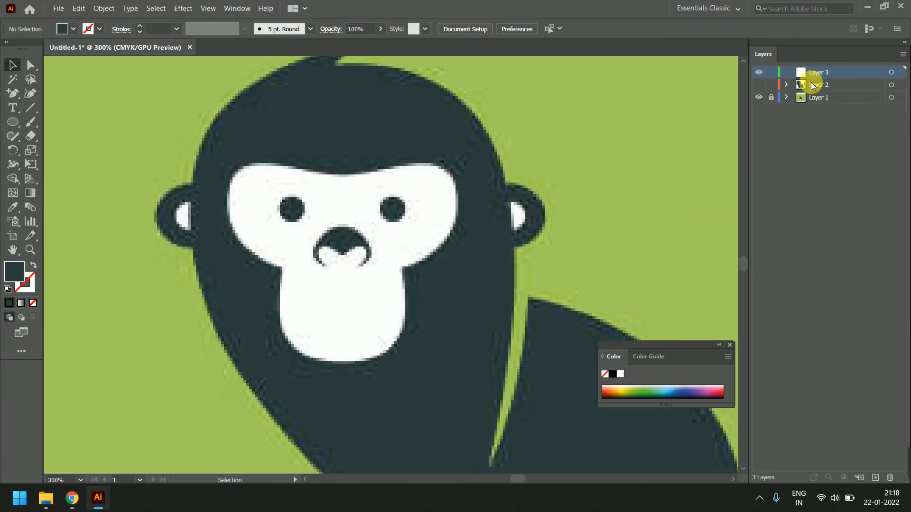
scroll(347, 246, up, 1)
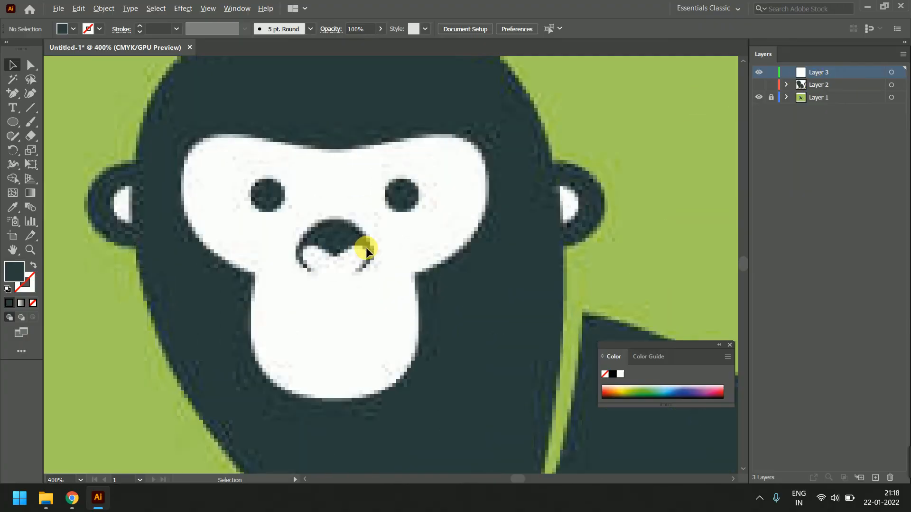
click(8, 122)
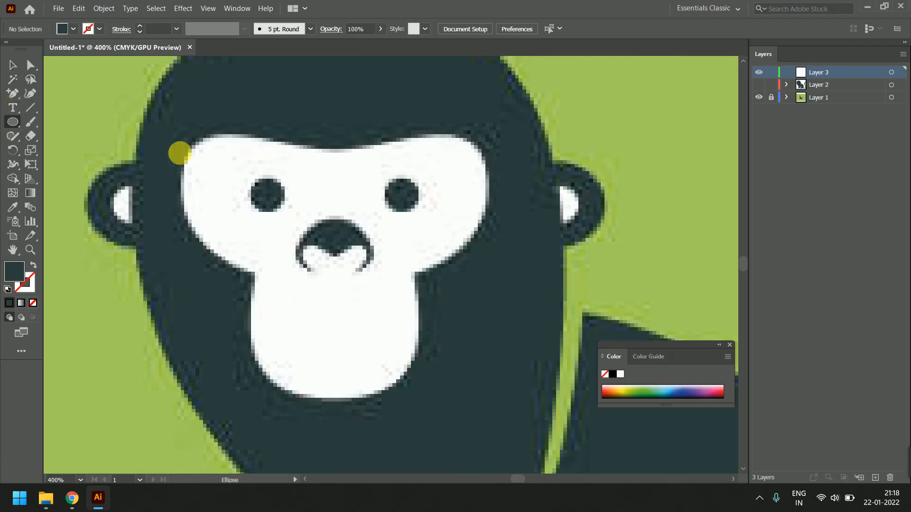
mouse_move(253, 184)
mouse_down()
mouse_move(276, 202)
mouse_move(315, 210)
mouse_move(281, 214)
mouse_up()
click(14, 64)
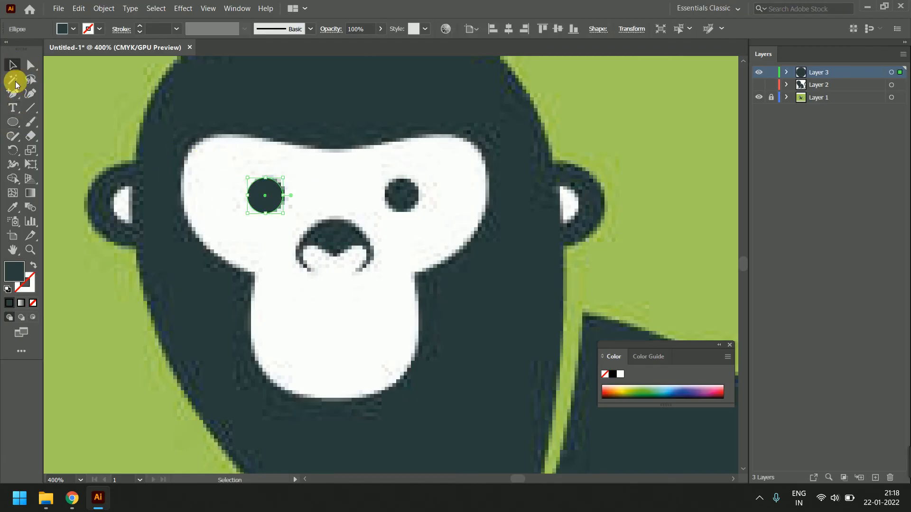
key(slash)
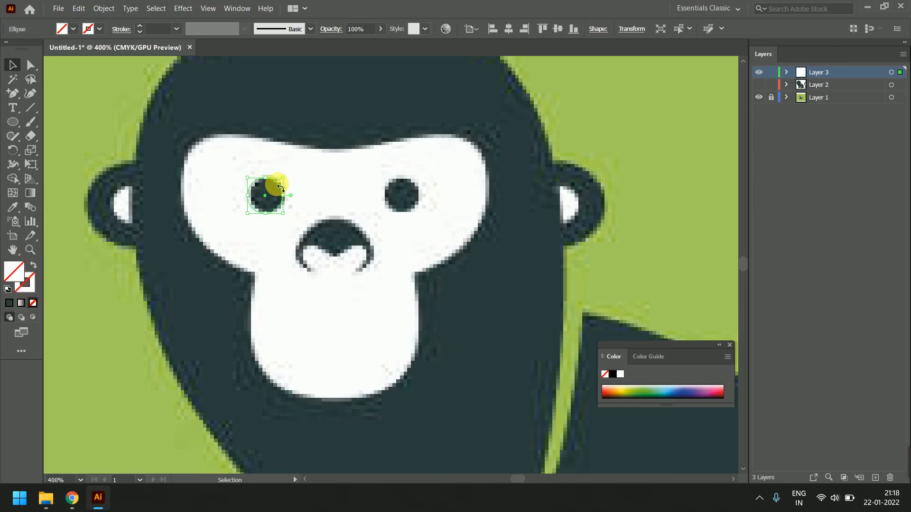
Fine-tune the position of the left eye circle so it fits the dark pupil in the reference
scroll(280, 187, up, 1)
drag(284, 183, 281, 184)
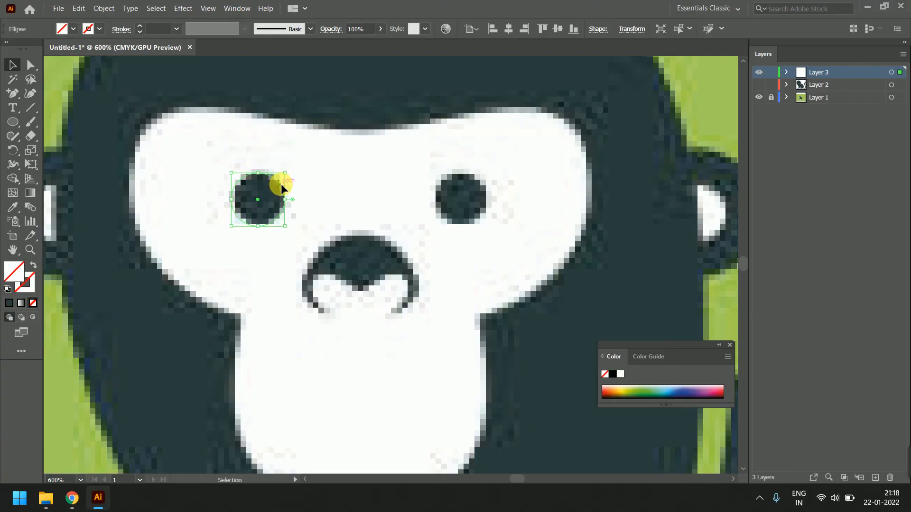
scroll(266, 189, up, 3)
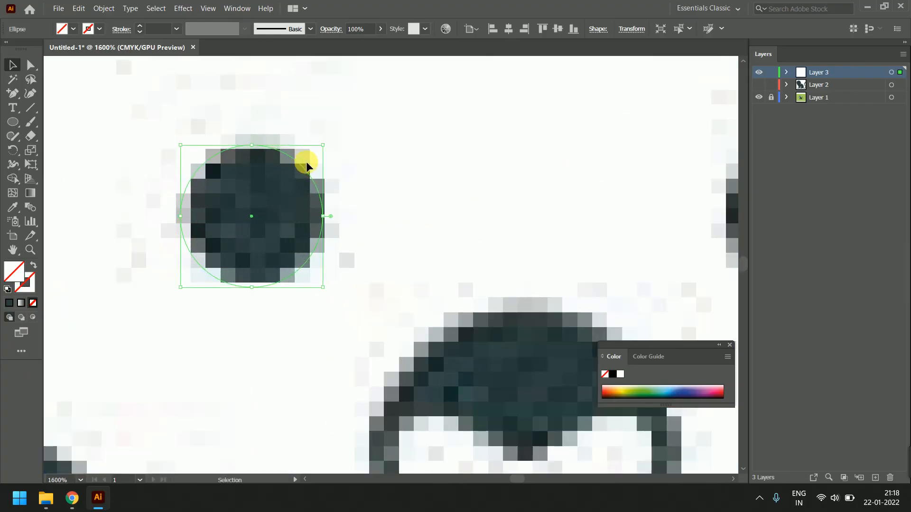
click(301, 160)
click(298, 164)
key(a)
drag(299, 161, 301, 160)
scroll(297, 181, down, 3)
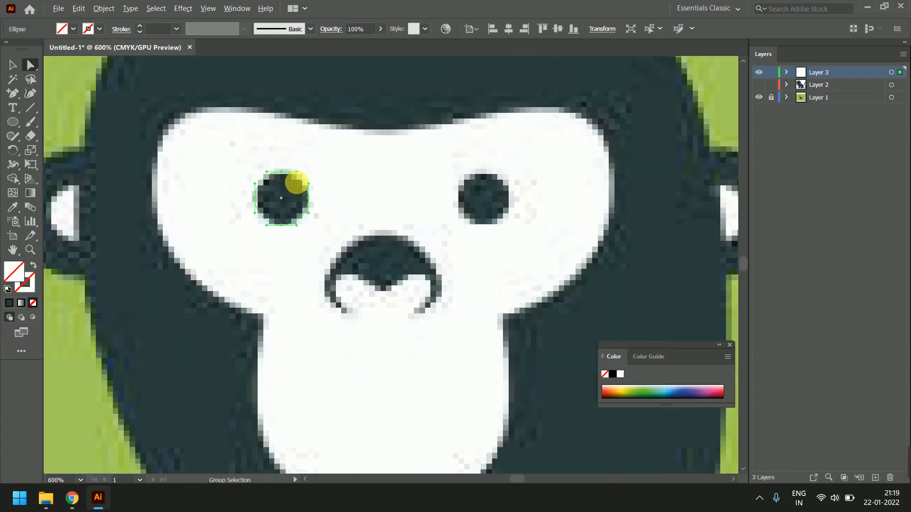
Place a copy of the left eye circle over the right eye and deselect it
click(12, 65)
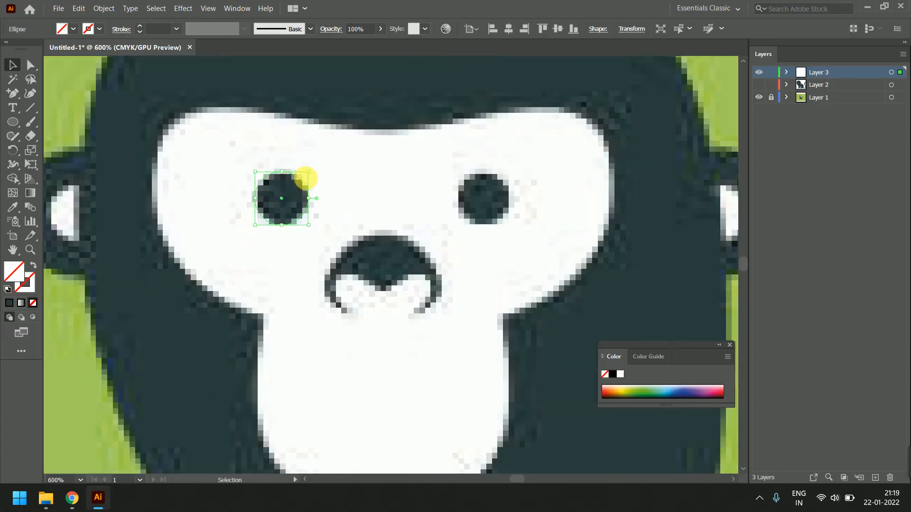
drag(302, 180, 503, 181)
click(478, 252)
Trace the outer arch of the monkey's nose with the Pen tool, starting at its lower-left tip
scroll(440, 264, down, 3)
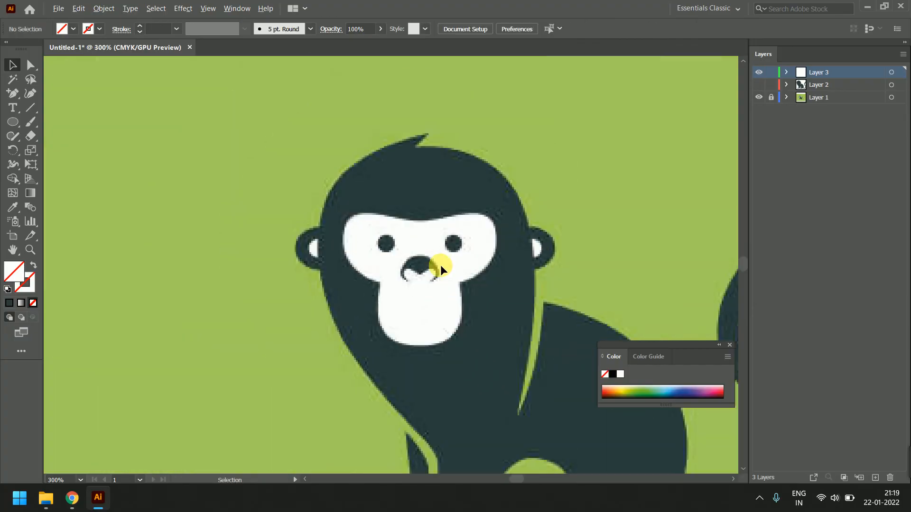
scroll(441, 265, up, 2)
click(12, 92)
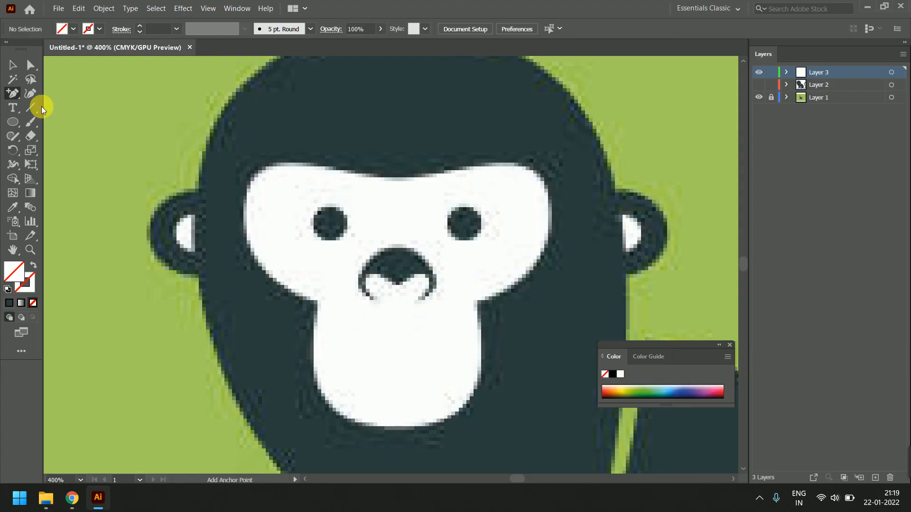
key(shift+c)
scroll(378, 299, up, 1)
key(p)
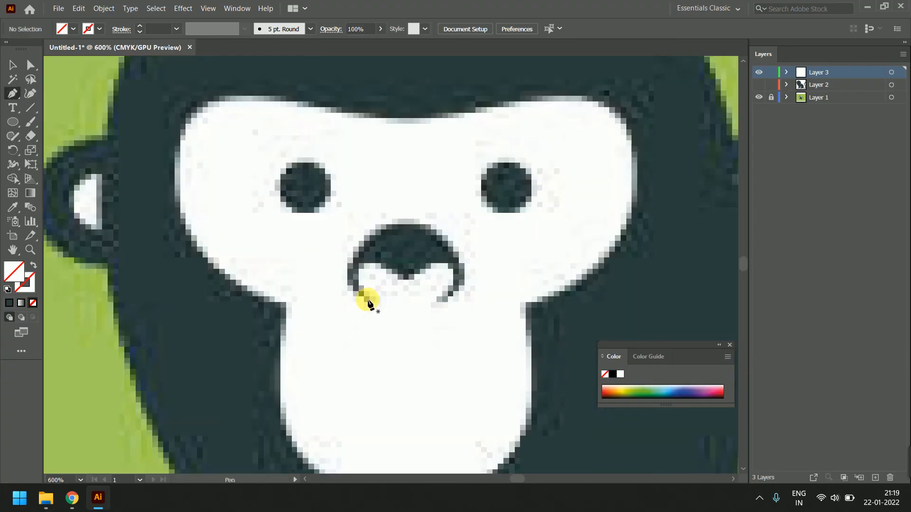
click(371, 299)
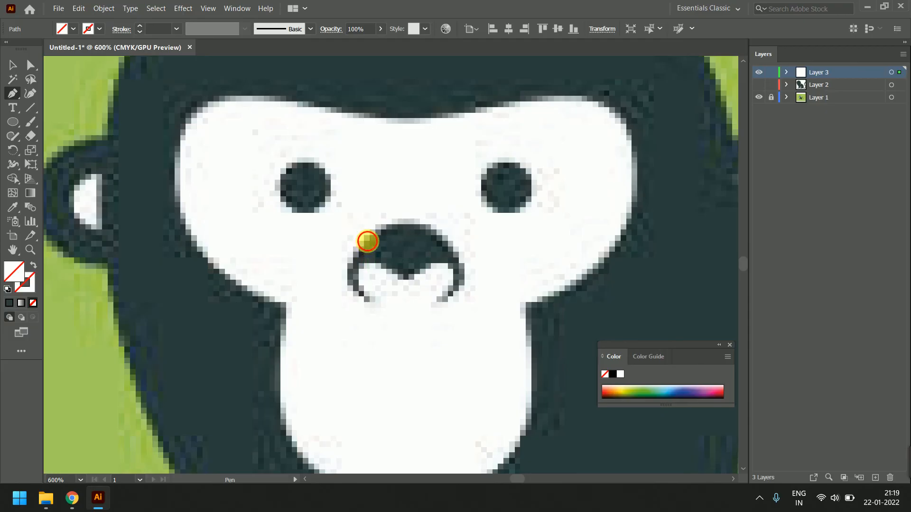
drag(367, 242, 412, 198)
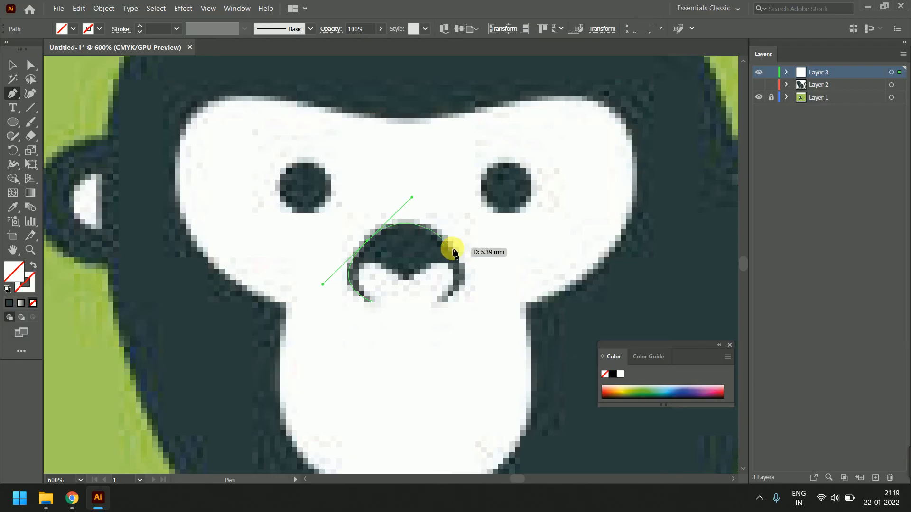
drag(452, 252, 459, 260)
Trace the right tip and wavy inner edge of the nose, closing the path at the lower-left tip
drag(439, 302, 417, 258)
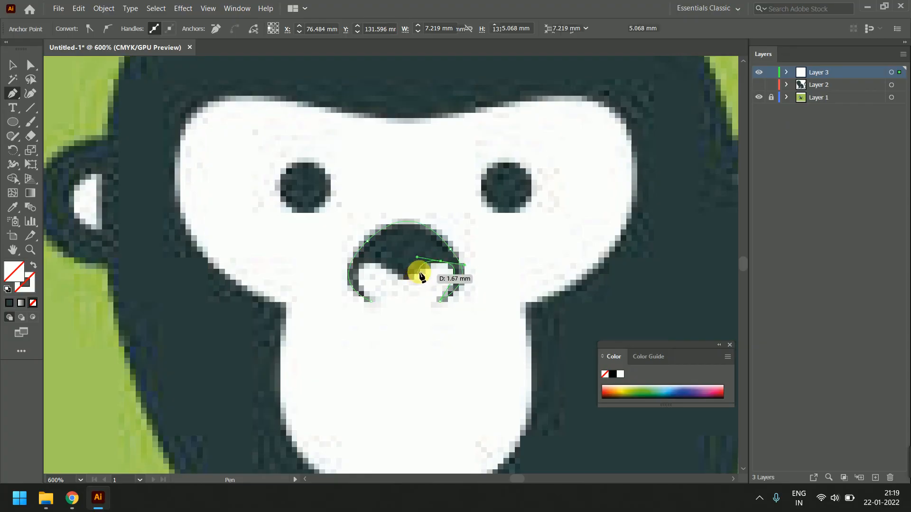
alt+drag(417, 257, 354, 262)
key(Escape)
click(390, 269)
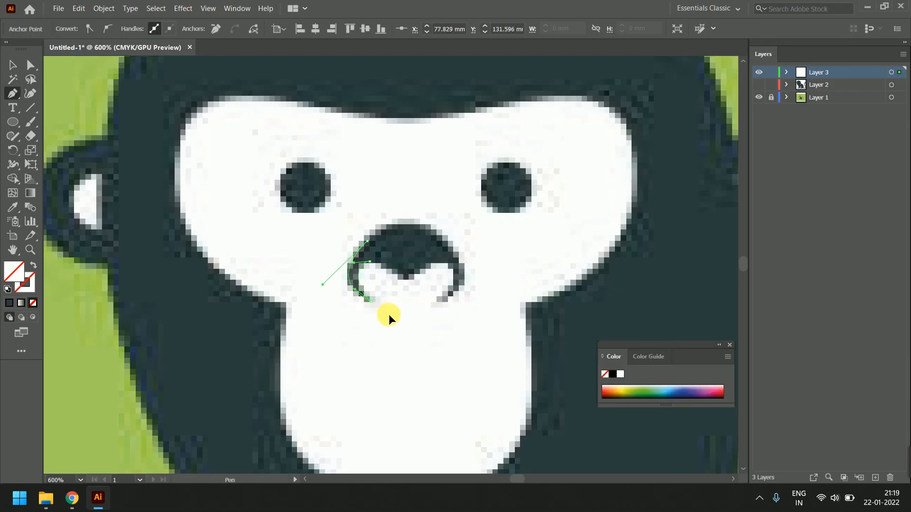
click(12, 64)
click(375, 256)
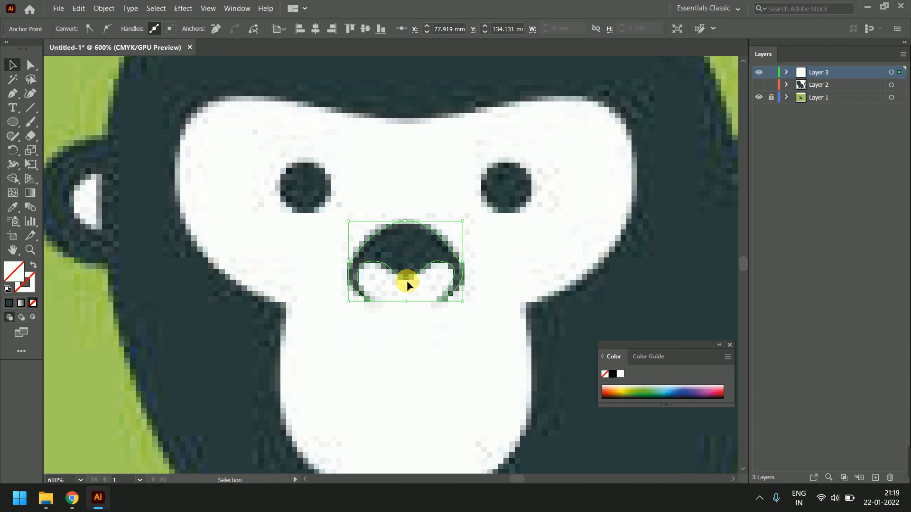
Reshape the nose outline's upper arc and right side with the Direct Selection tool to match the reference
click(30, 65)
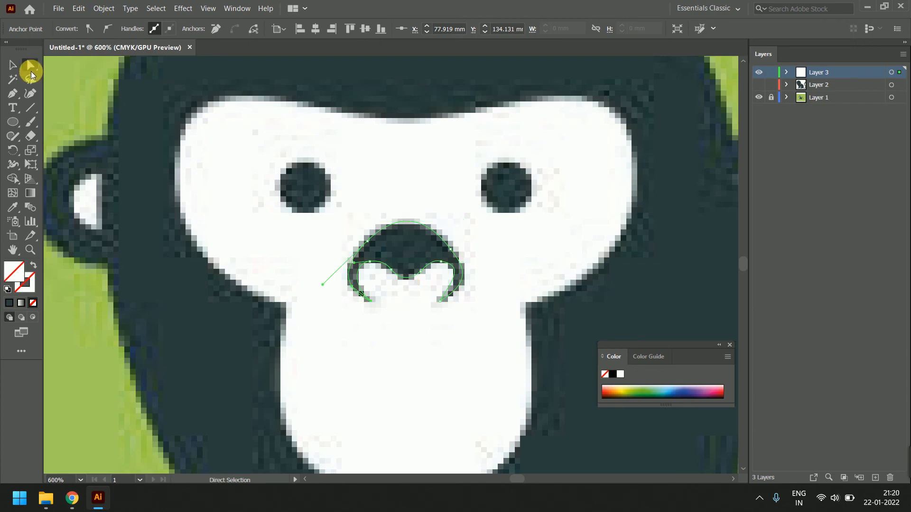
click(451, 270)
scroll(451, 271, up, 1)
scroll(433, 255, up, 1)
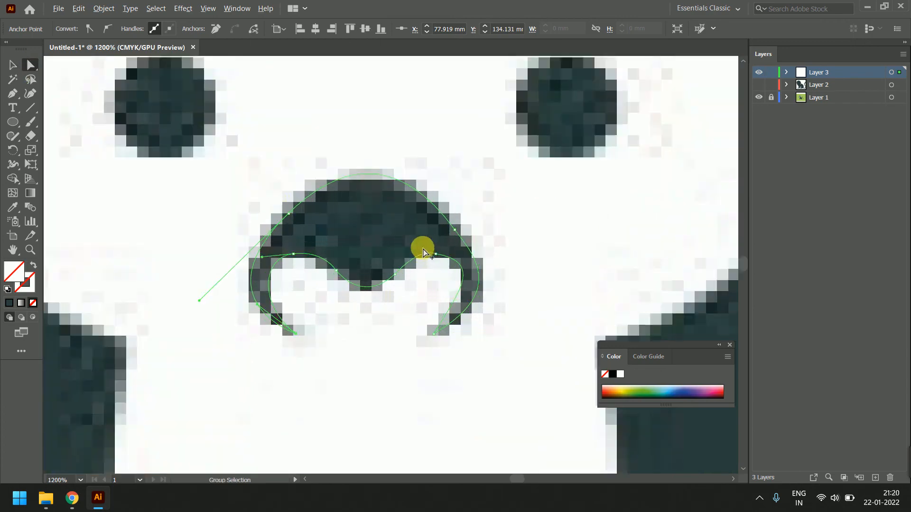
click(380, 177)
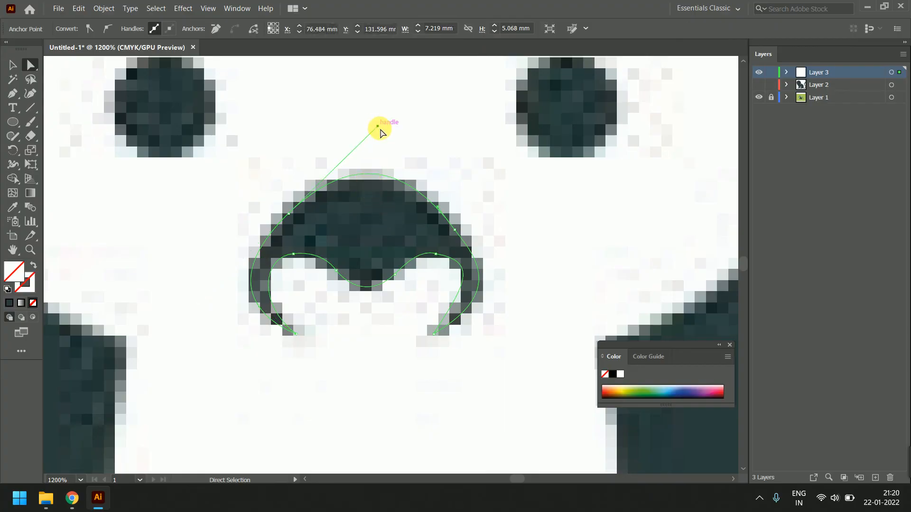
drag(377, 127, 369, 138)
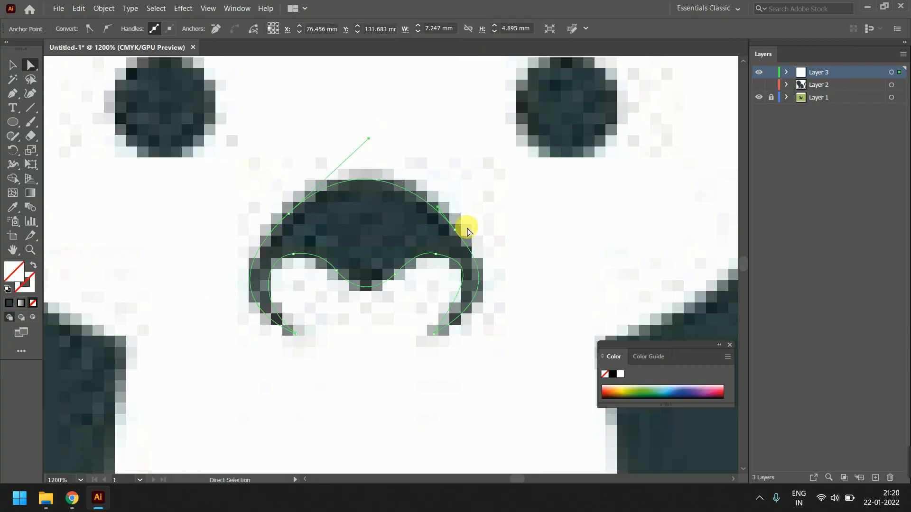
drag(455, 230, 454, 229)
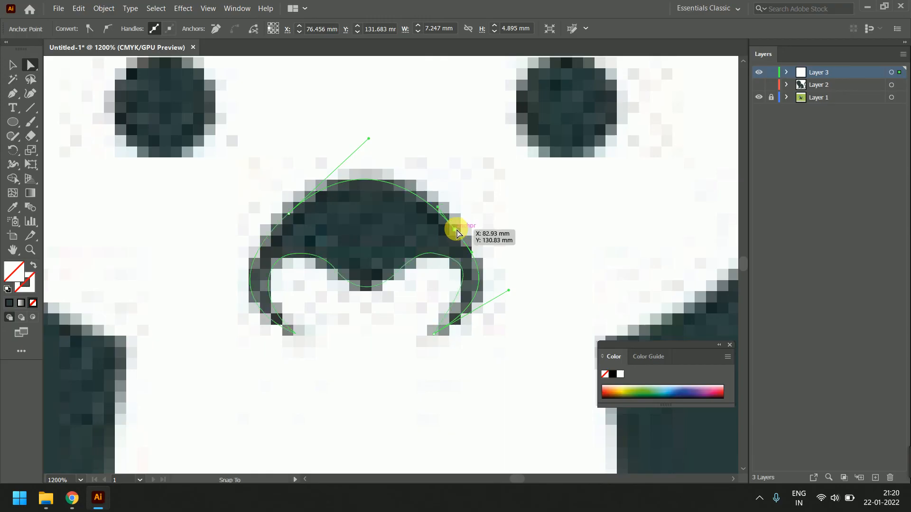
drag(434, 334, 441, 334)
drag(479, 263, 473, 268)
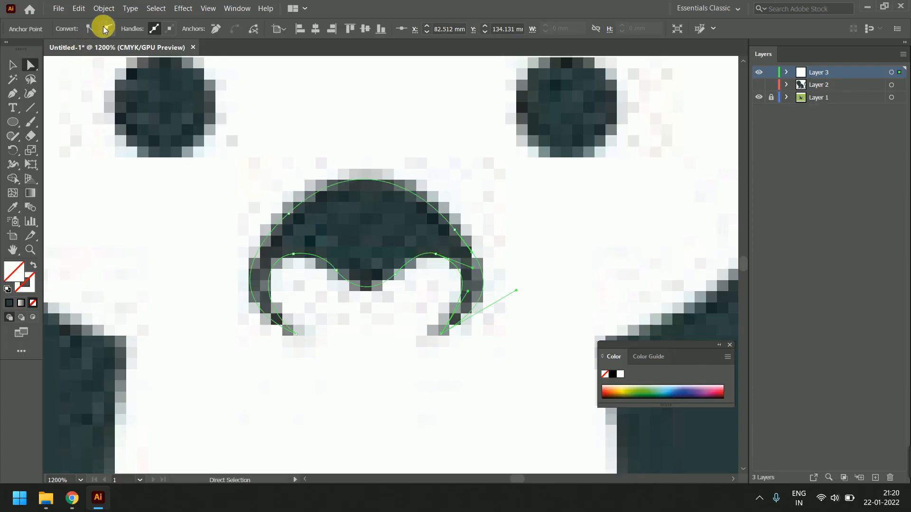
Try to convert the anchor at the nose's lower-right tip to a smooth point, and undo the change
click(108, 28)
click(439, 331)
key(ctrl+z)
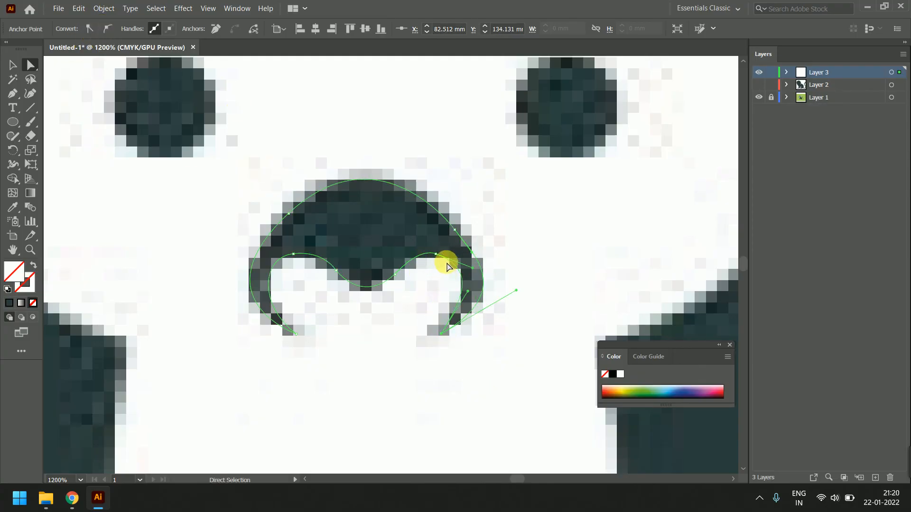
Reposition the anchors and handles on both sides of the central dip in the nose's inner edge to match the reference
click(435, 255)
click(436, 255)
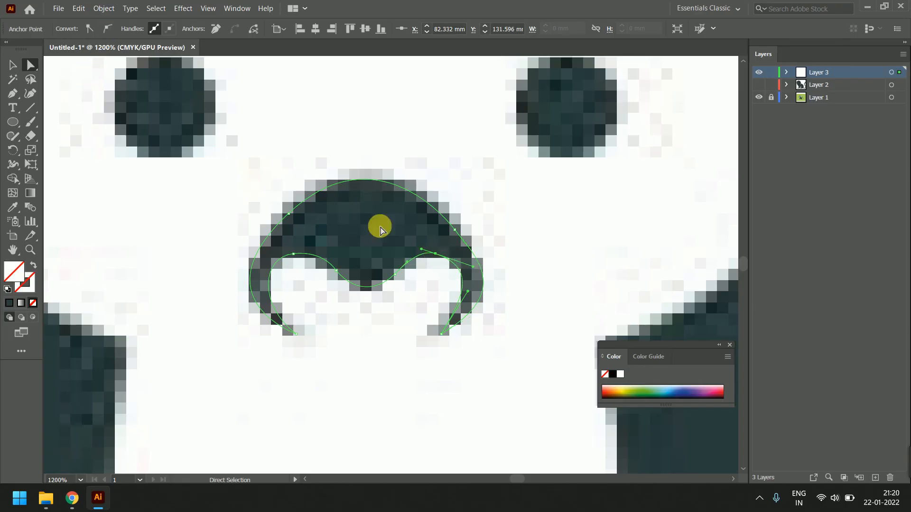
drag(289, 244, 440, 287)
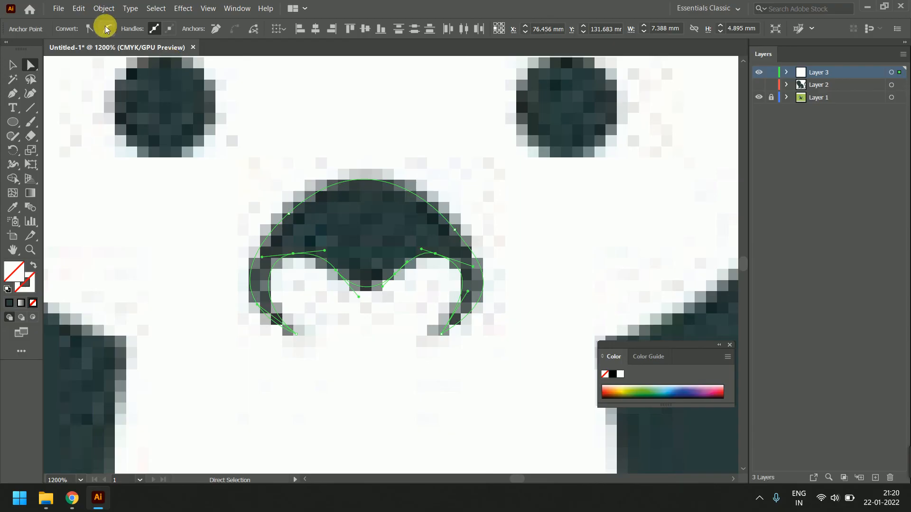
click(367, 349)
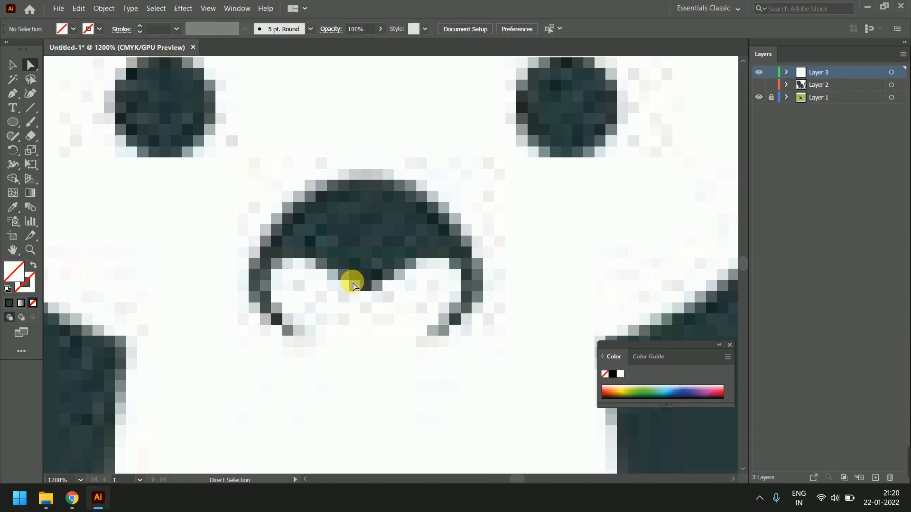
click(364, 286)
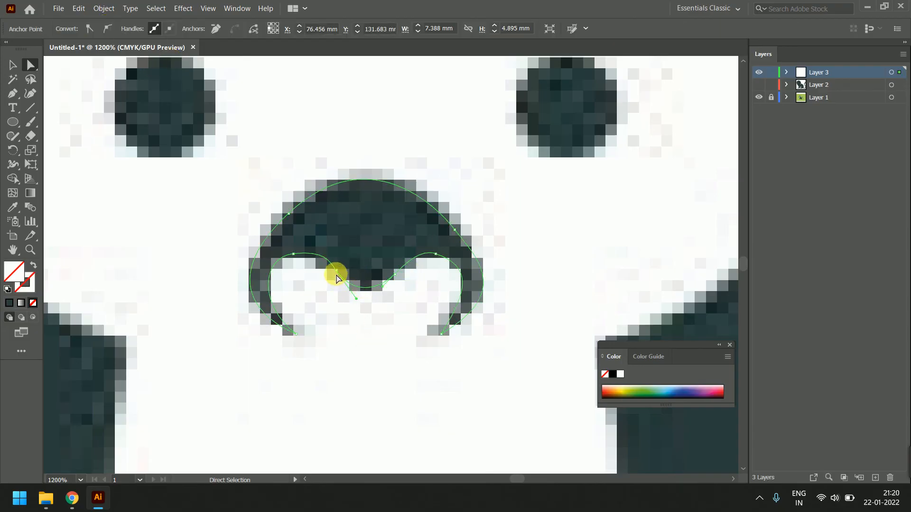
click(336, 272)
drag(348, 275, 366, 297)
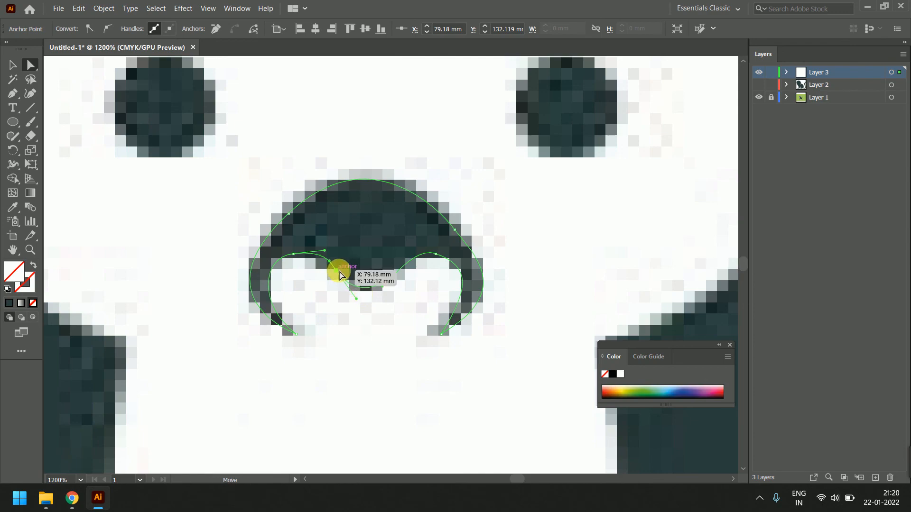
drag(336, 270, 339, 275)
drag(359, 304, 370, 299)
click(395, 275)
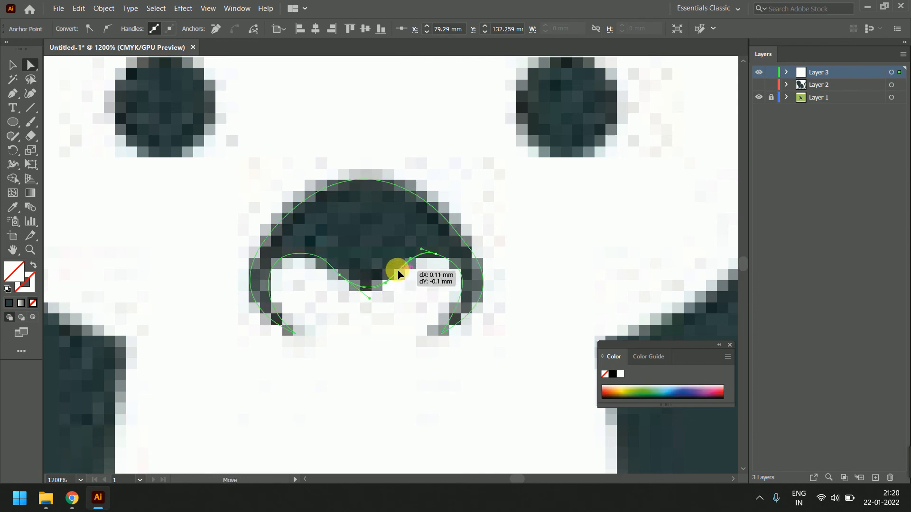
drag(383, 285, 362, 296)
click(340, 275)
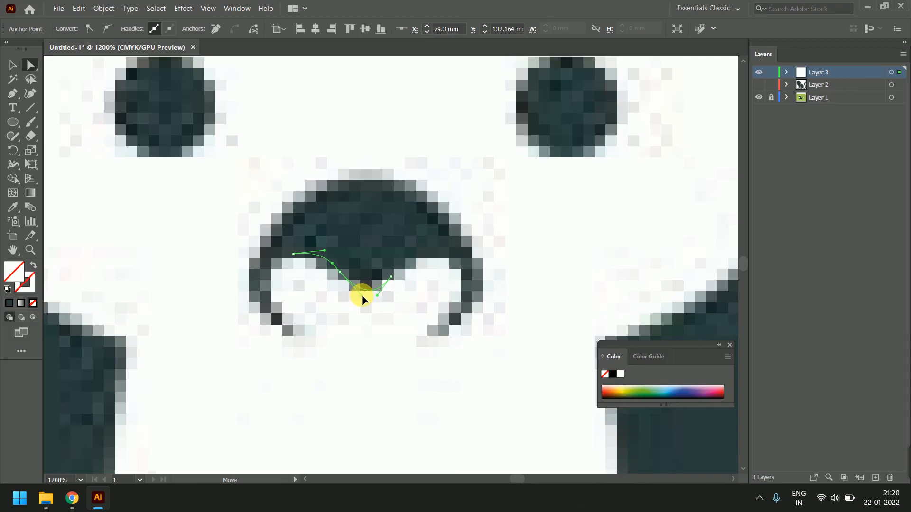
Adjust the peak anchors of the nose's two inner curves and shift the lower-left tip to fit the reference
drag(437, 255, 469, 258)
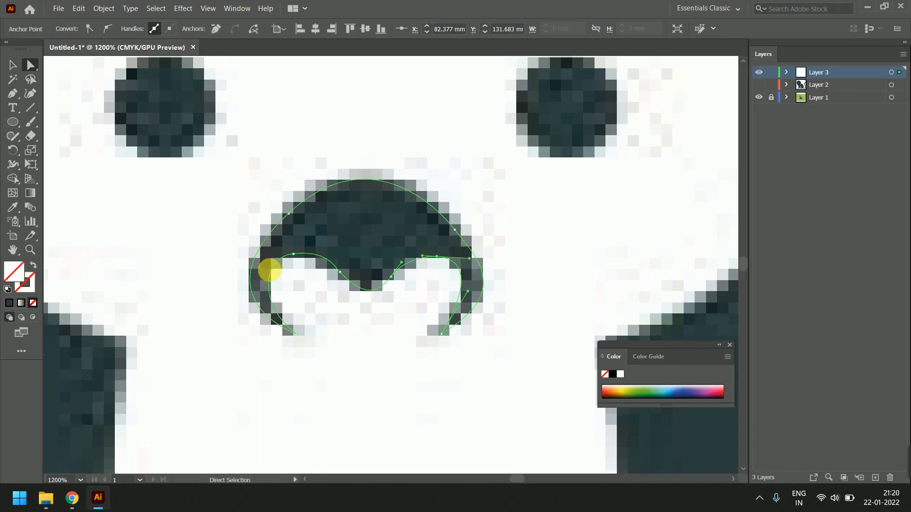
drag(293, 256, 292, 258)
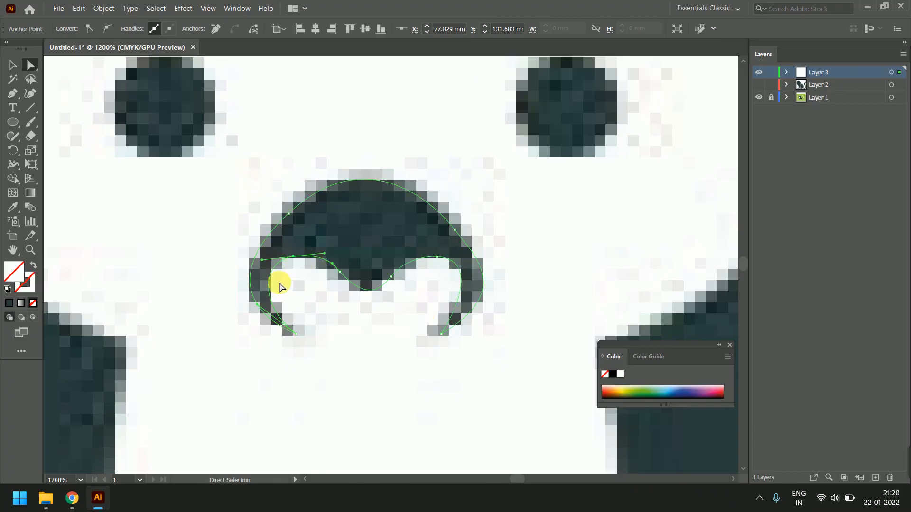
drag(297, 335, 291, 334)
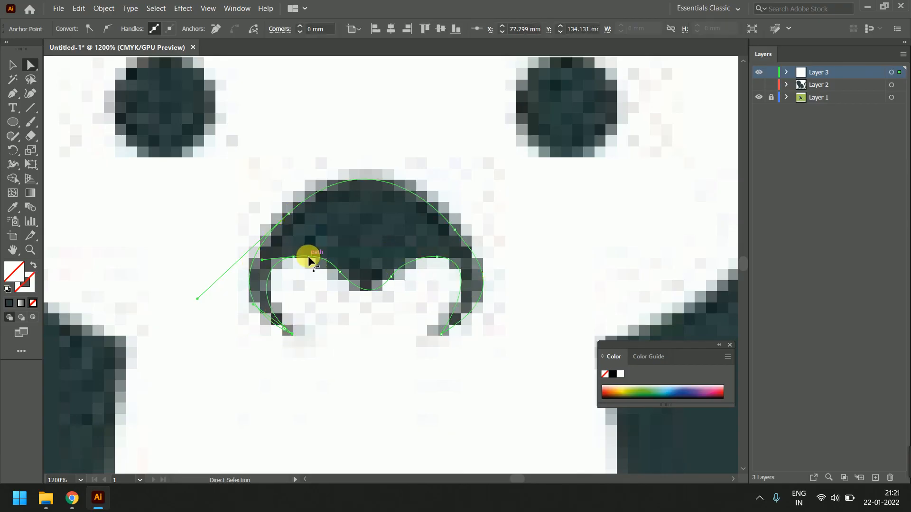
drag(293, 257, 298, 257)
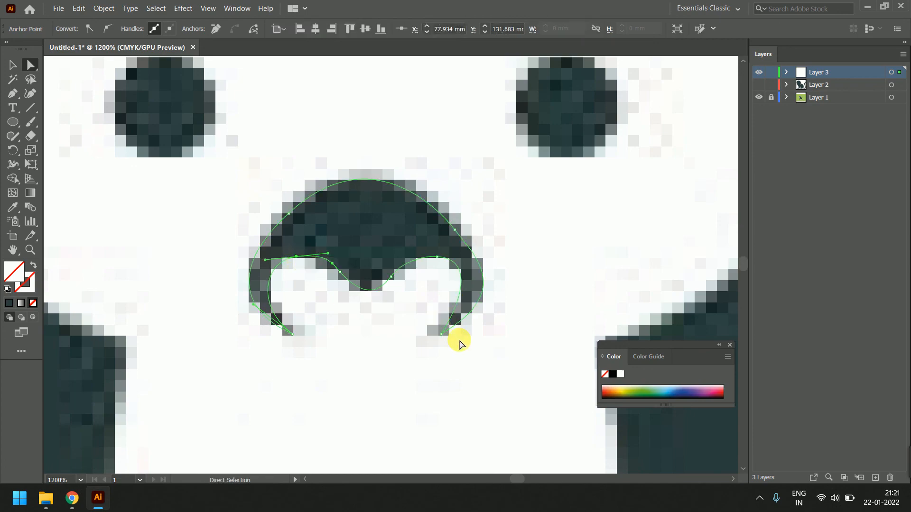
Refine the nose's right inner curve, lower-right tip and the two upper arc anchors to follow the reference outline
click(470, 293)
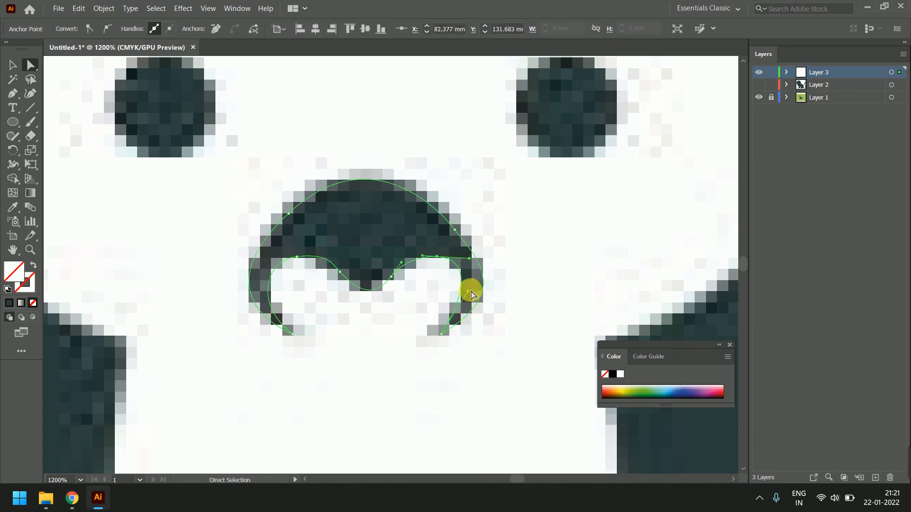
drag(470, 292, 473, 291)
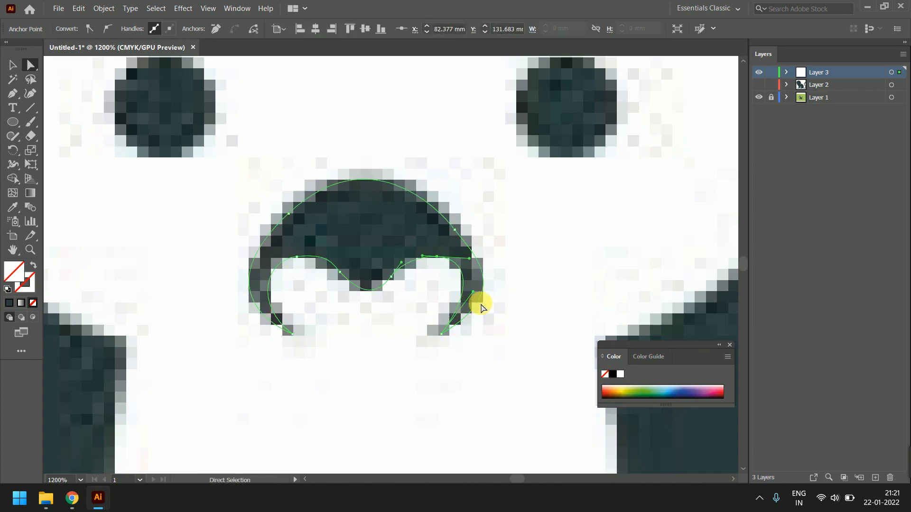
drag(440, 333, 474, 292)
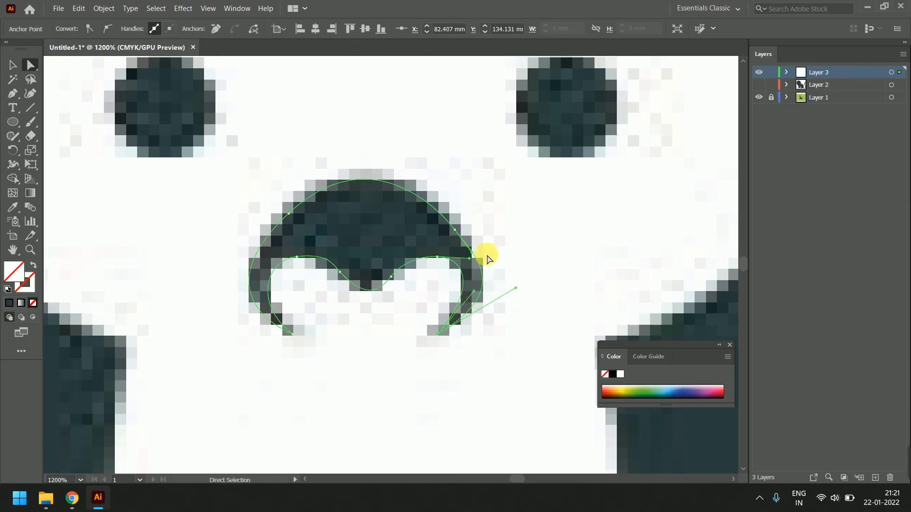
drag(455, 230, 455, 226)
click(293, 223)
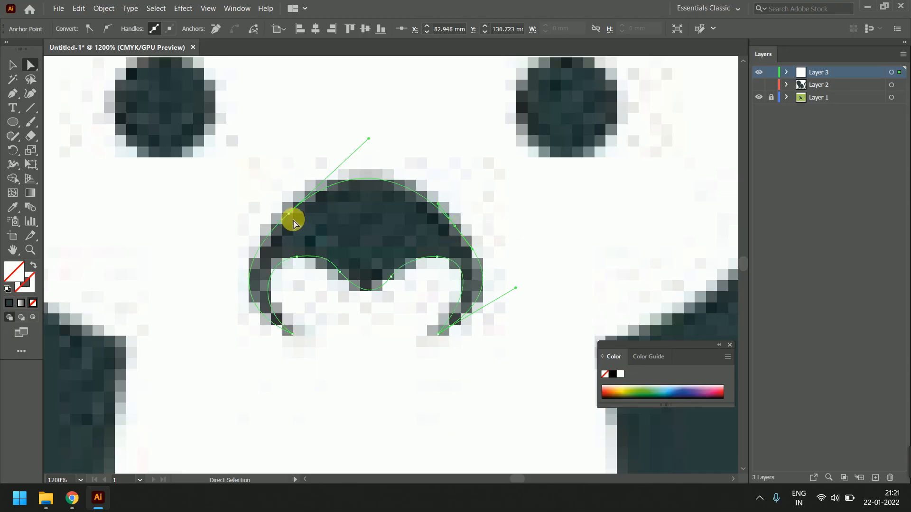
drag(293, 223, 286, 217)
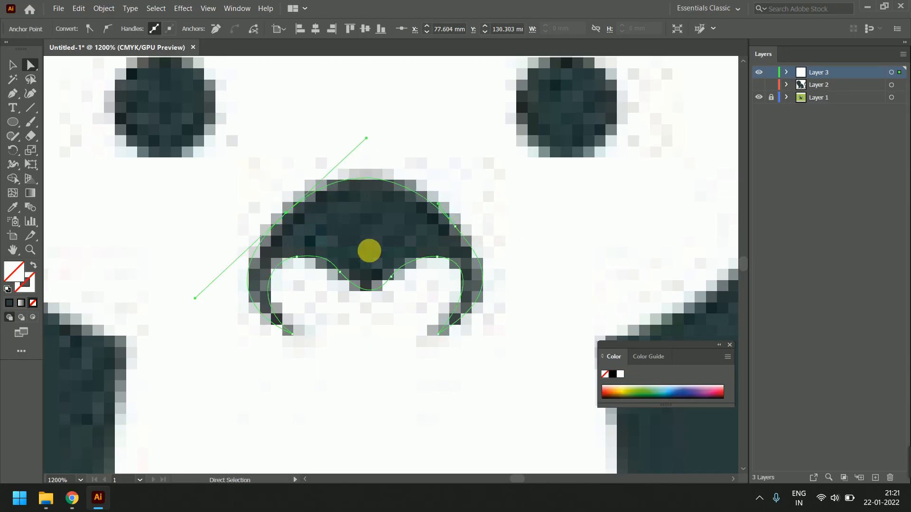
scroll(370, 254, down, 3)
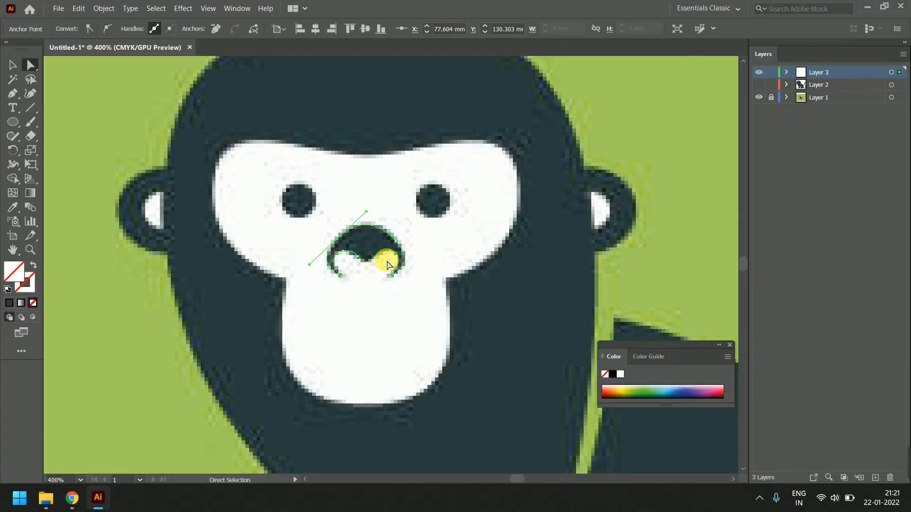
scroll(386, 262, up, 2)
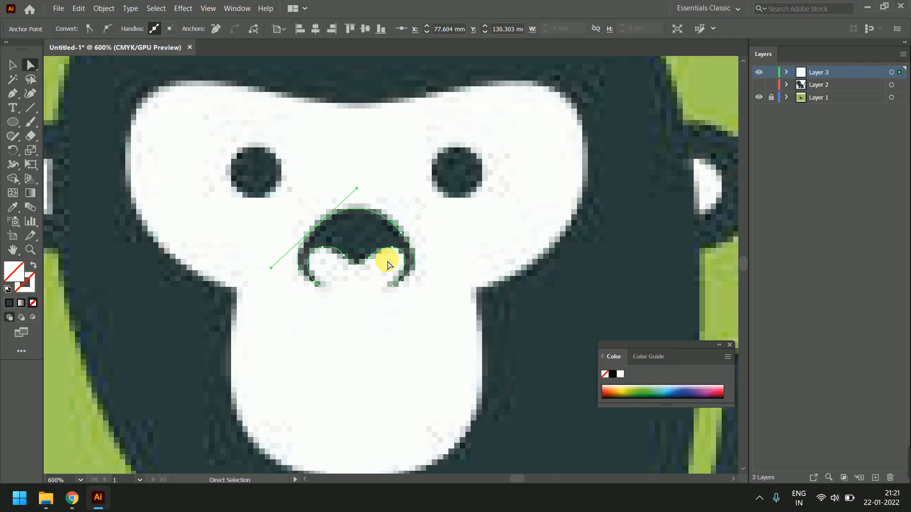
scroll(388, 265, down, 1)
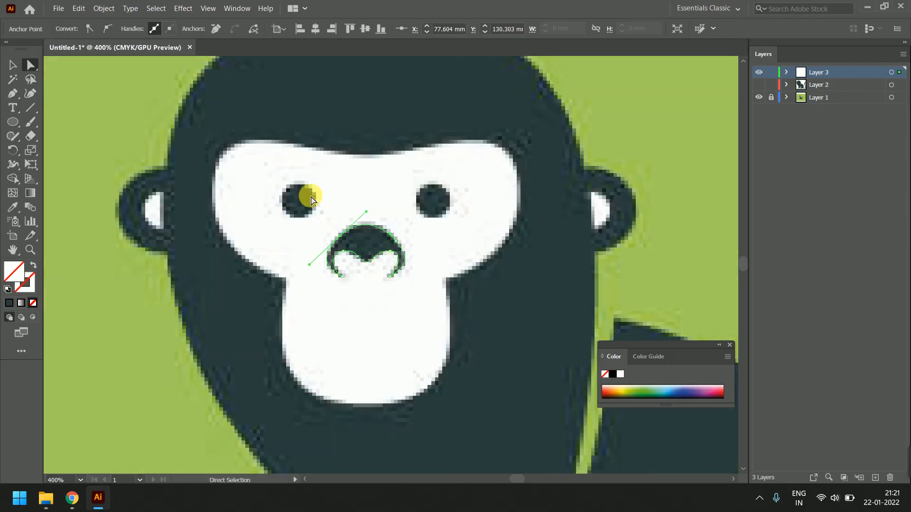
click(426, 221)
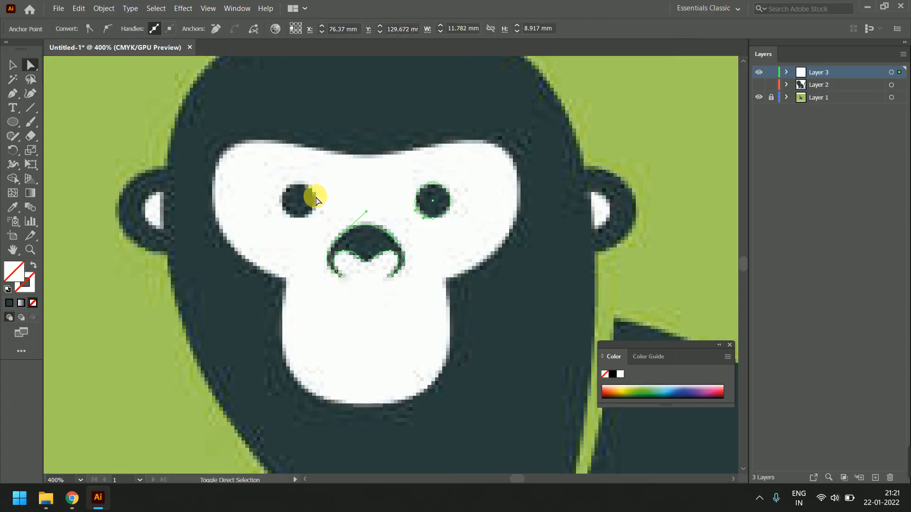
click(13, 65)
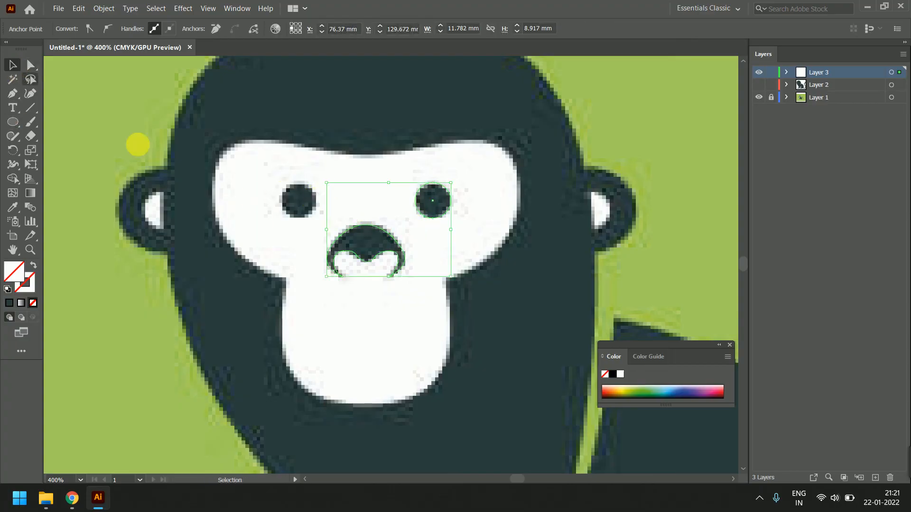
click(275, 220)
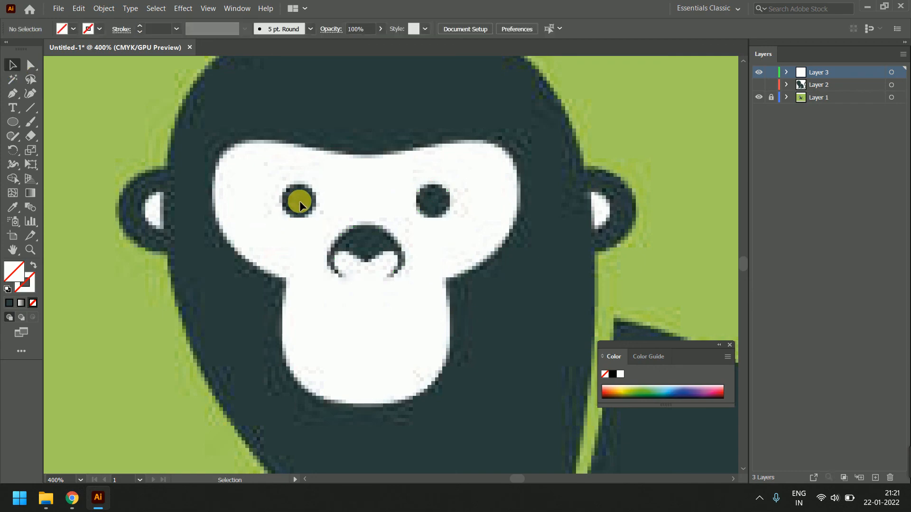
click(442, 212)
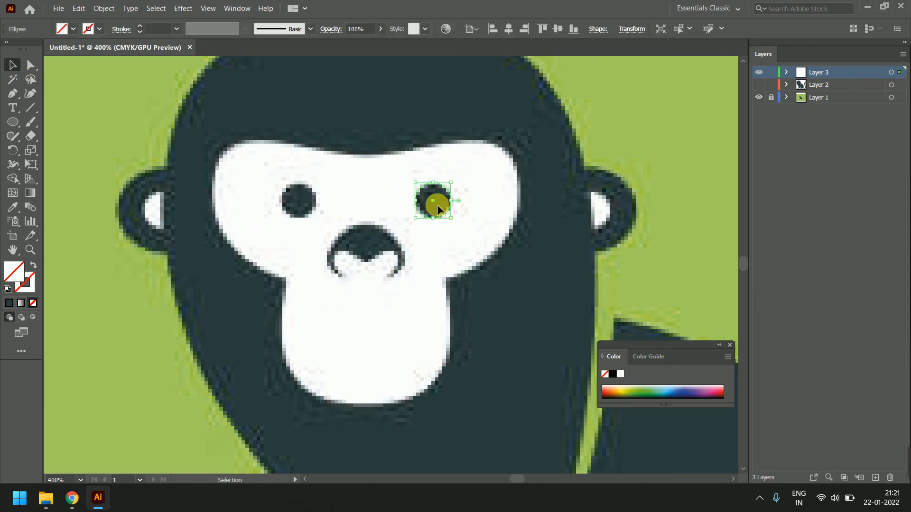
alt+scroll(437, 202, up, 1)
drag(452, 202, 249, 199)
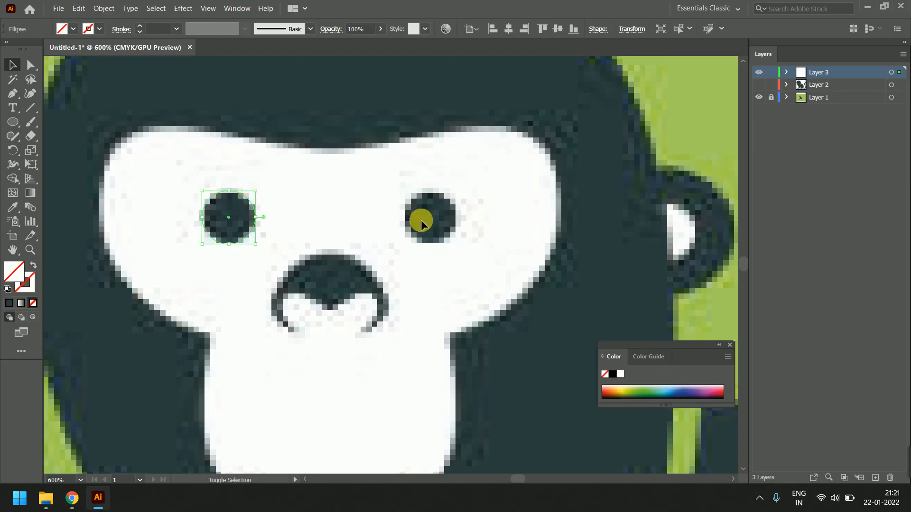
click(291, 216)
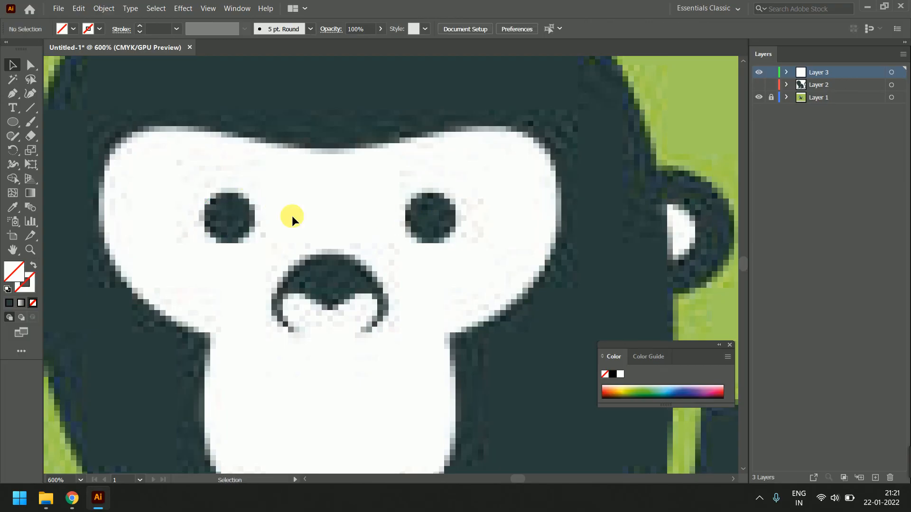
click(221, 221)
drag(254, 206, 451, 201)
key(ctrl+z)
Fill both eyes and the nose with the dark teal sampled from the body, showing Layer 2 only while sampling
click(327, 208)
drag(327, 208, 225, 258)
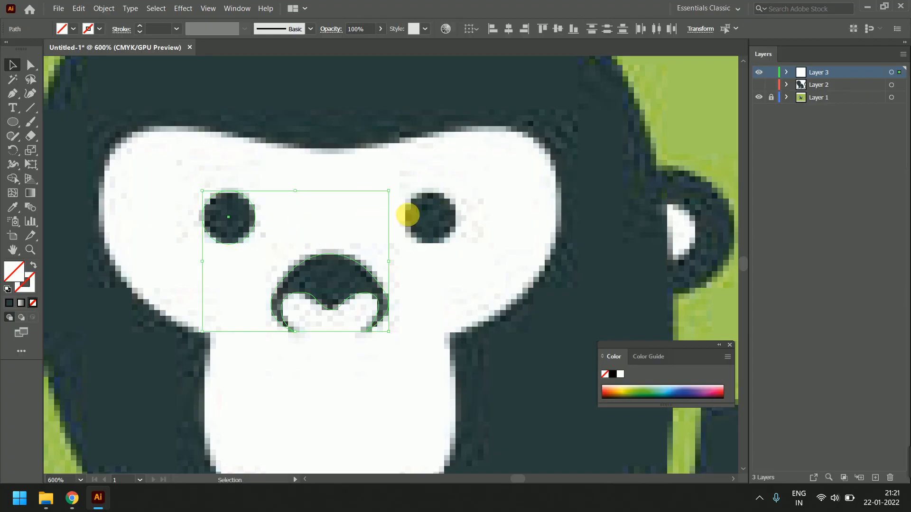
shift+click(419, 224)
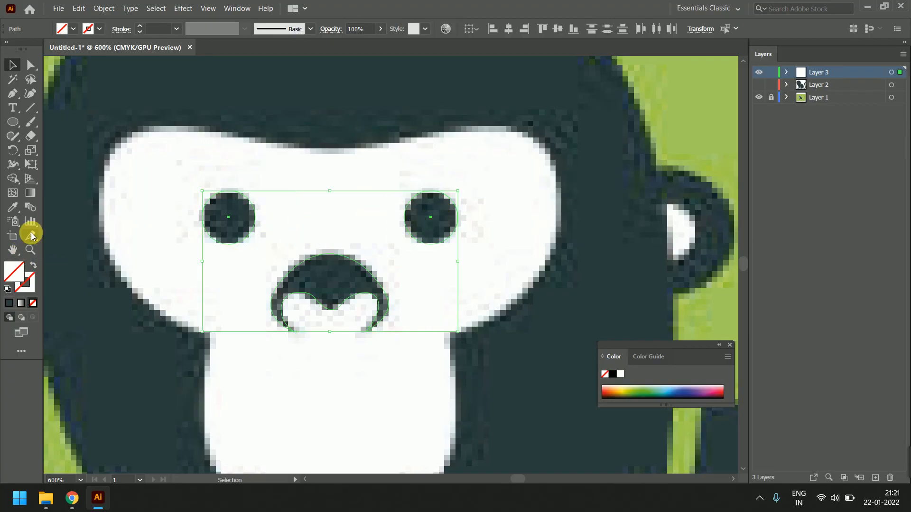
click(760, 85)
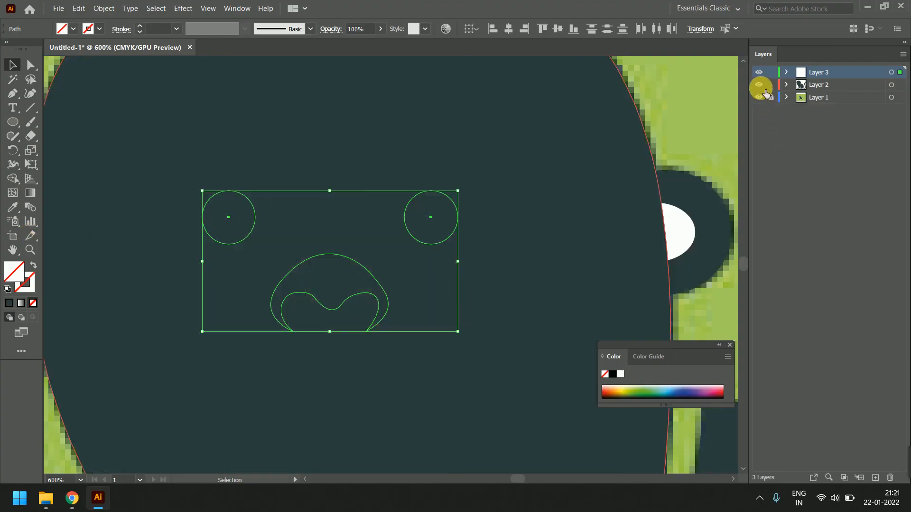
click(13, 207)
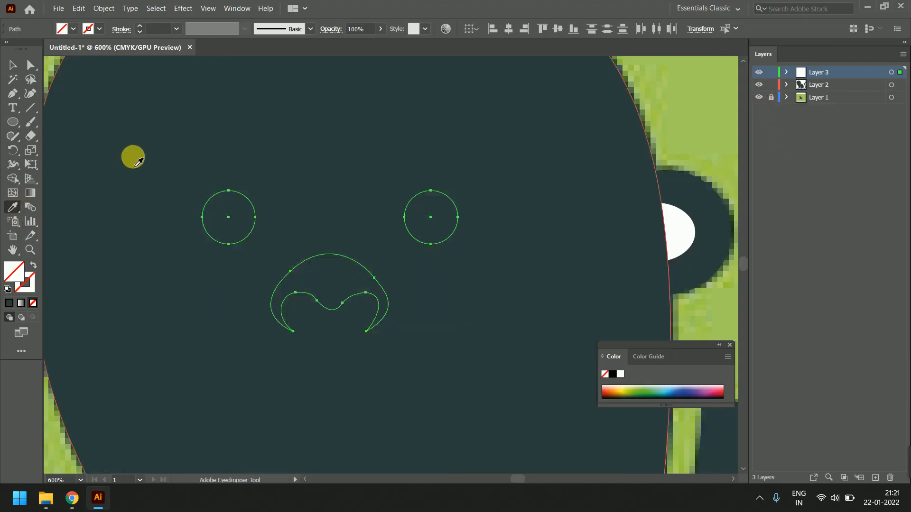
click(133, 157)
click(760, 85)
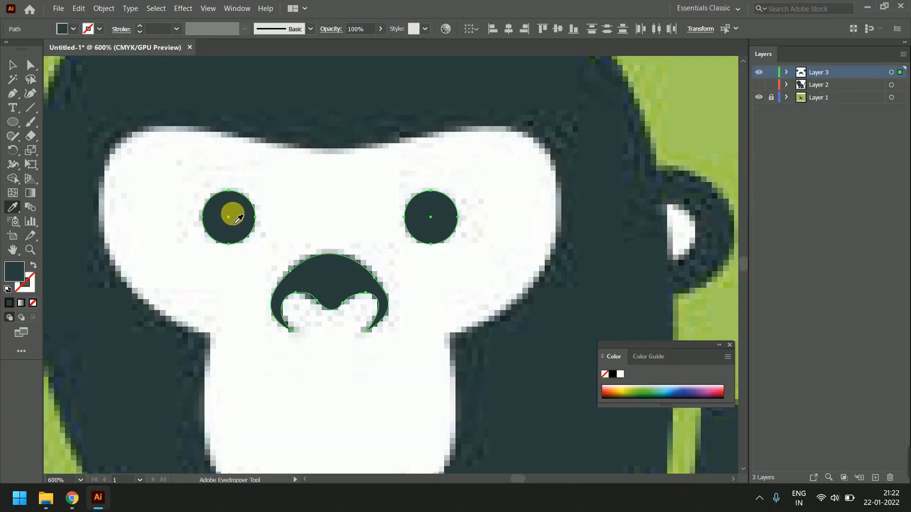
click(13, 65)
click(315, 113)
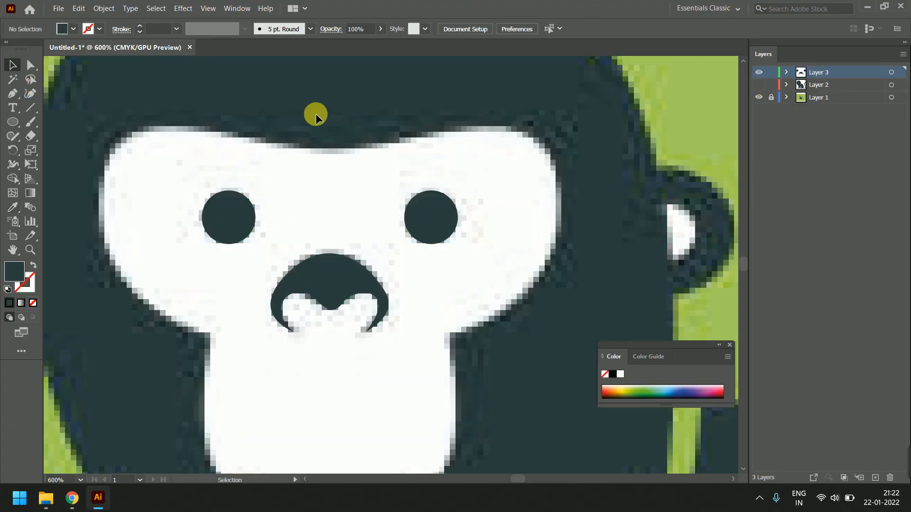
With the Pen tool, trace the face's left cheek and the muzzle outline up to the muzzle's upper-right corner, using no fill
scroll(317, 119, down, 1)
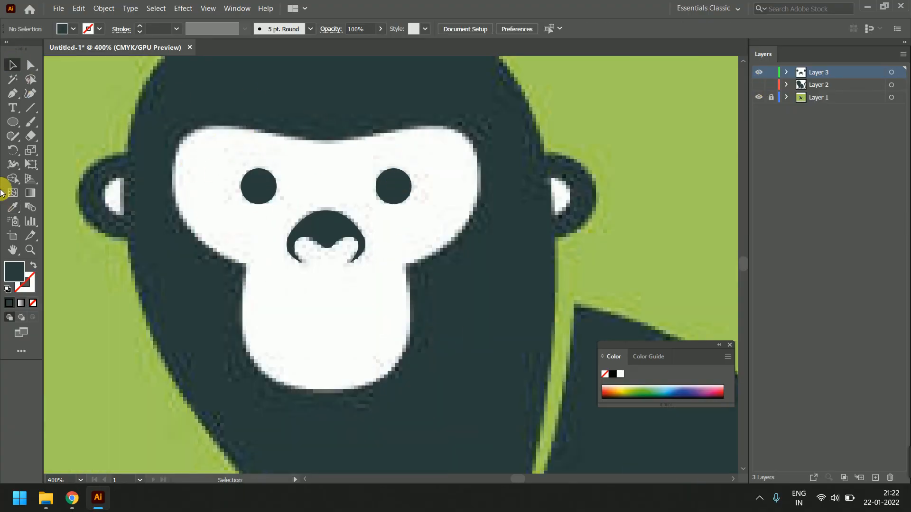
click(13, 94)
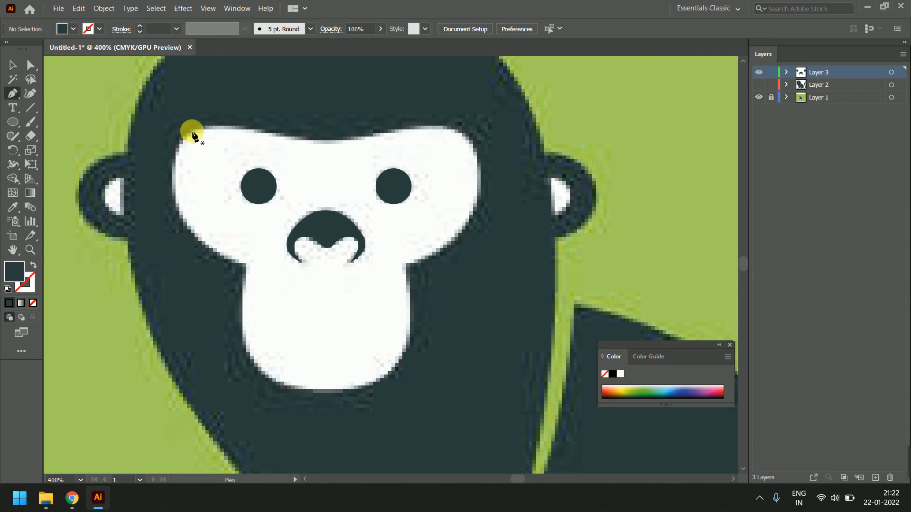
click(172, 174)
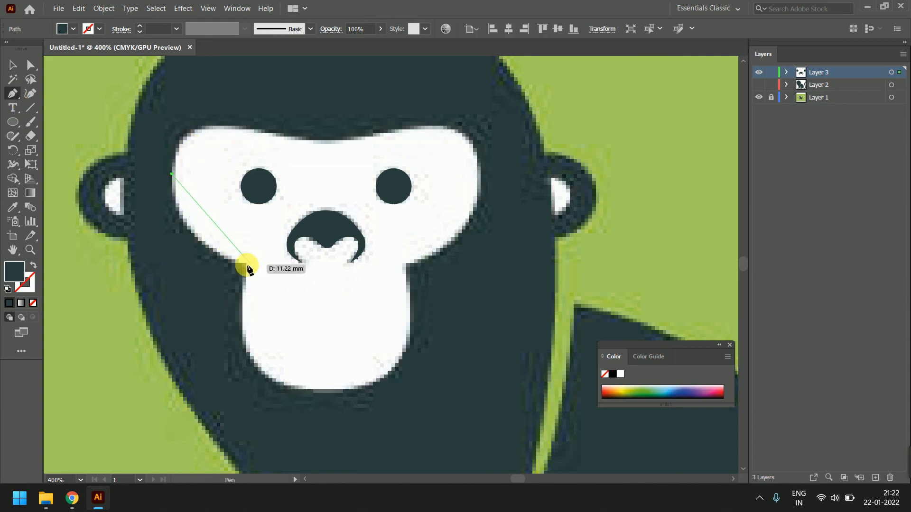
drag(244, 266, 323, 288)
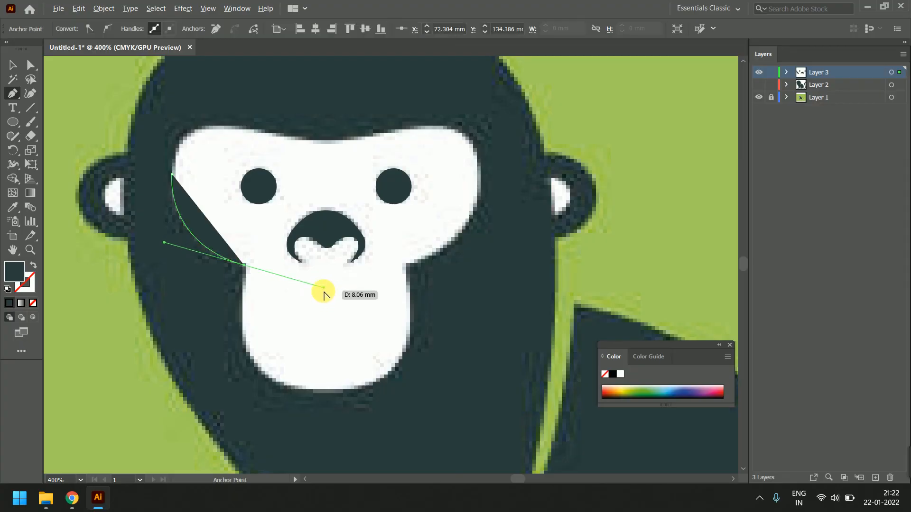
drag(242, 323, 404, 395)
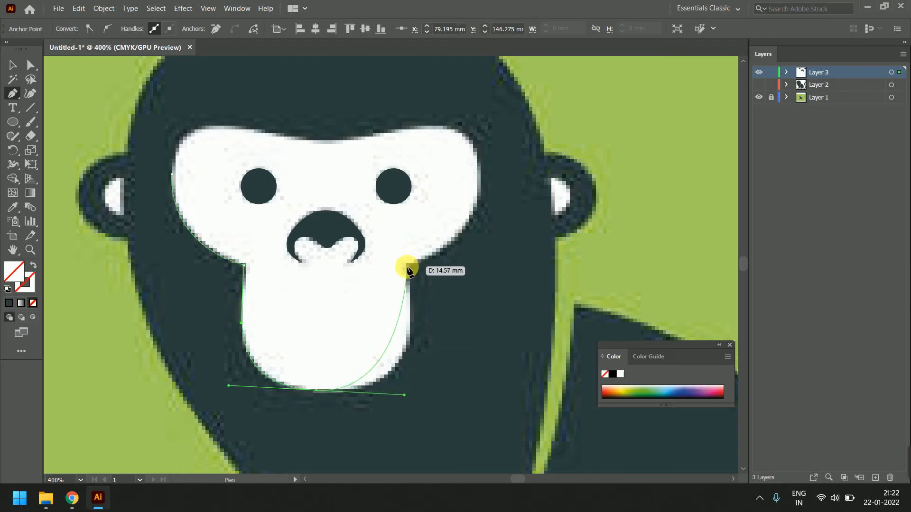
drag(407, 268, 432, 254)
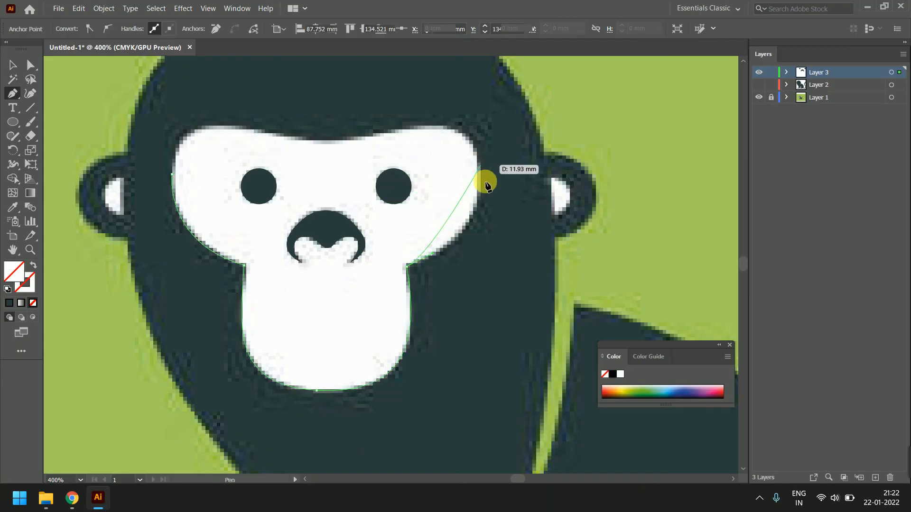
Continue the face outline around the right cheek and across the brow, closing the path at its starting anchor on the left
drag(480, 179, 482, 178)
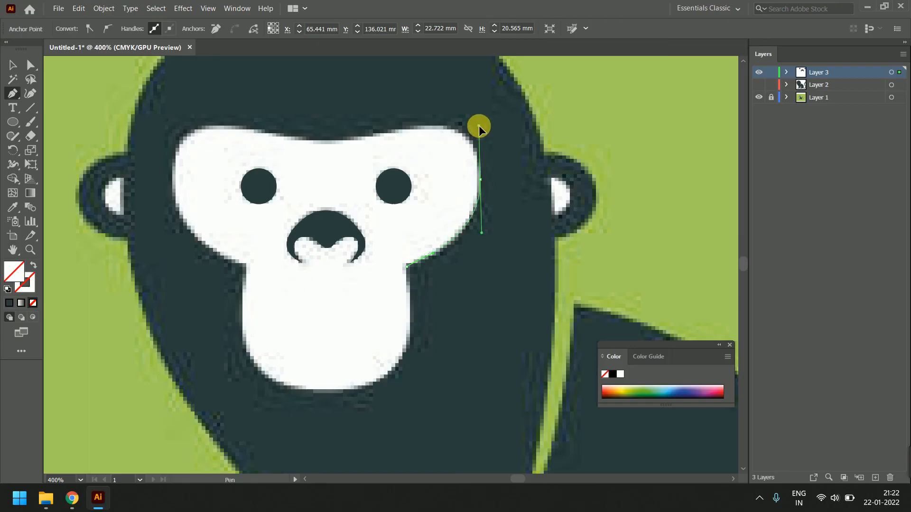
drag(479, 126, 481, 123)
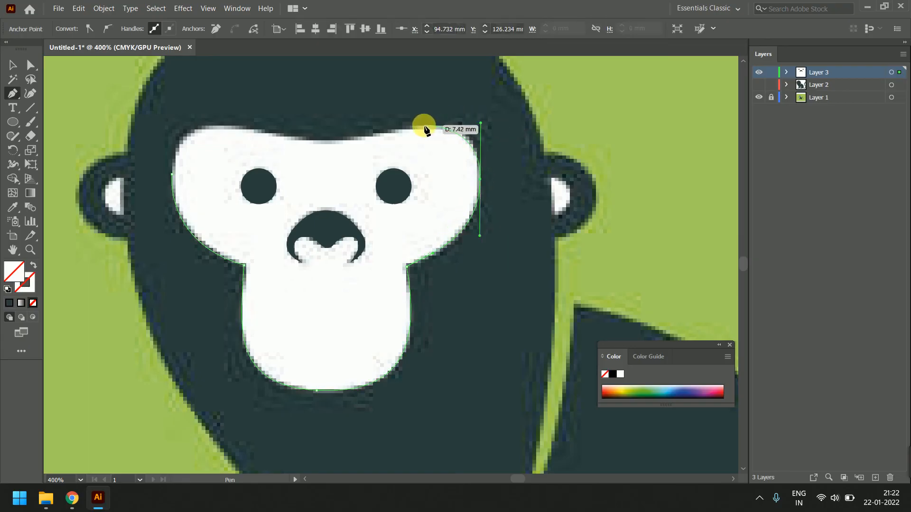
drag(418, 125, 395, 127)
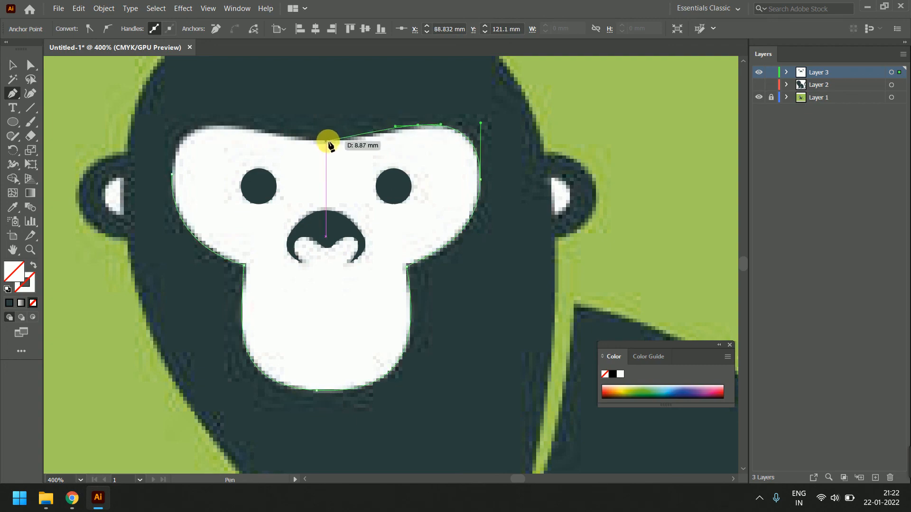
drag(330, 141, 297, 139)
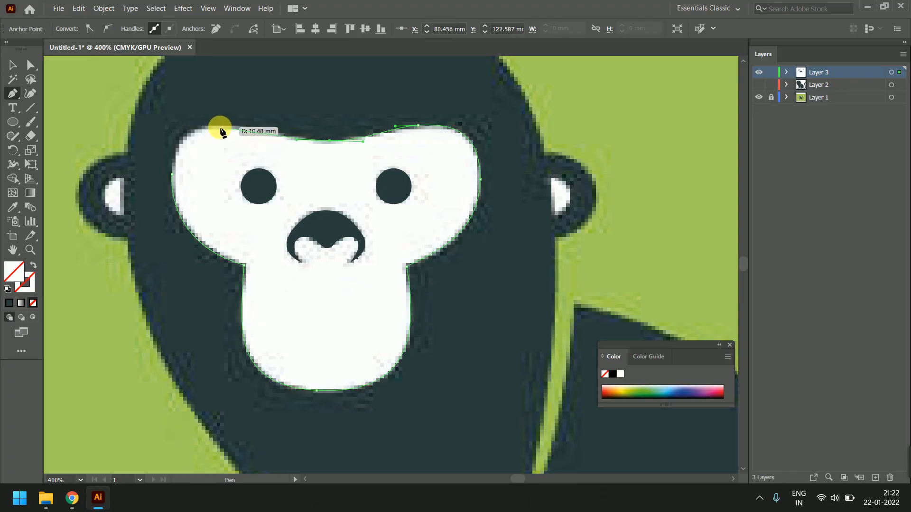
drag(210, 126, 194, 126)
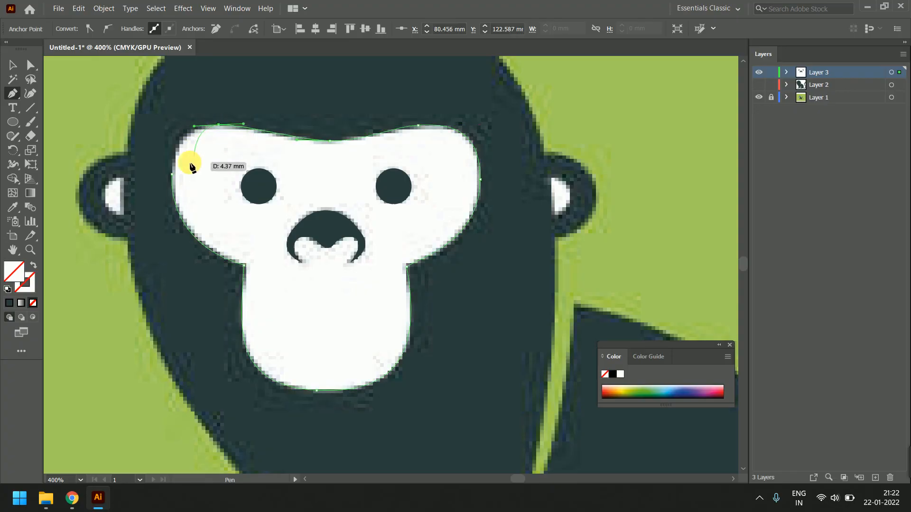
drag(172, 174, 171, 216)
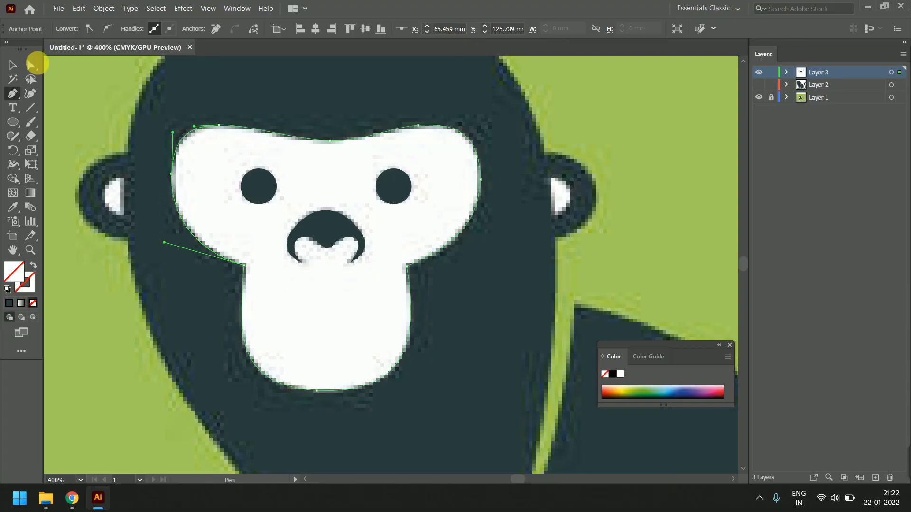
Select the eyes and nose to identify them in Layer 3, and lock the nose path and both eye ellipses
click(29, 65)
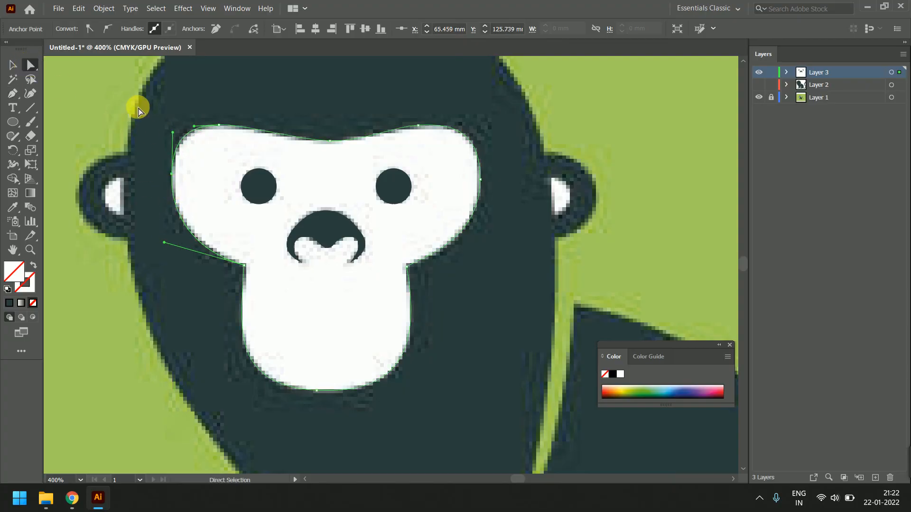
key(ctrl+a)
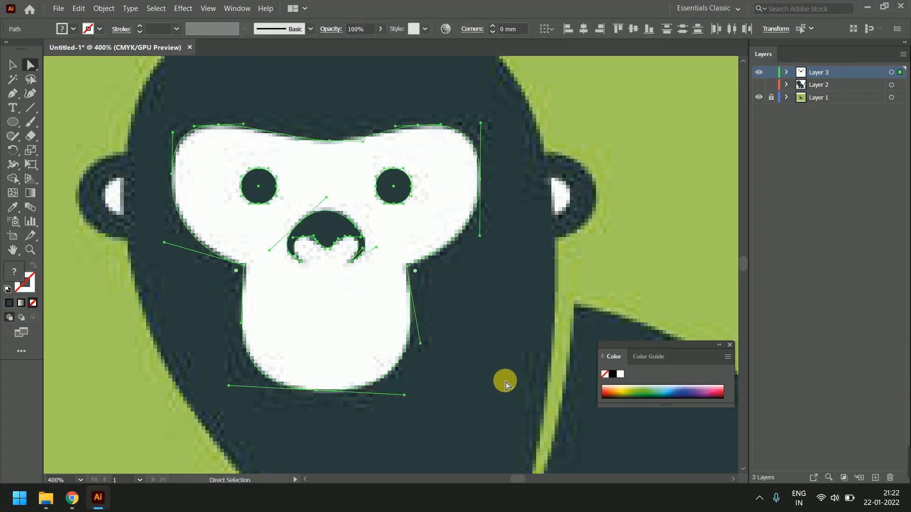
click(445, 246)
click(445, 246)
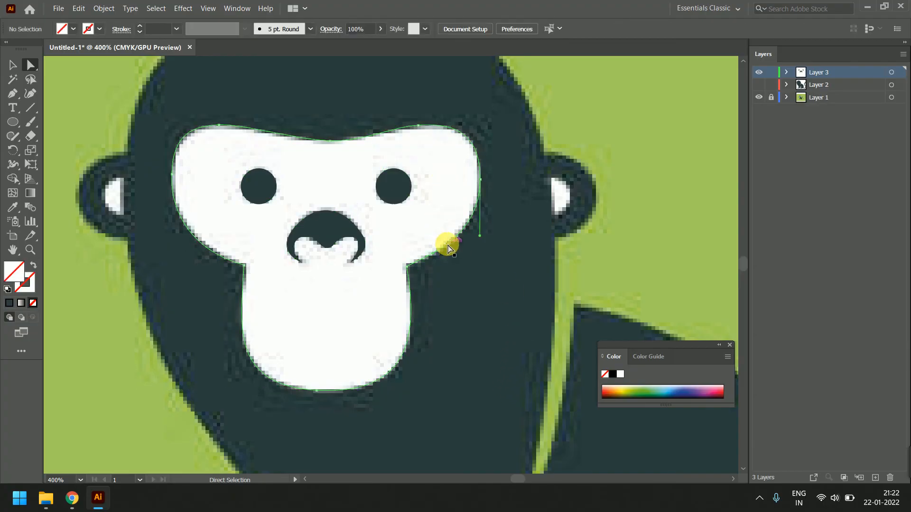
drag(401, 227, 249, 193)
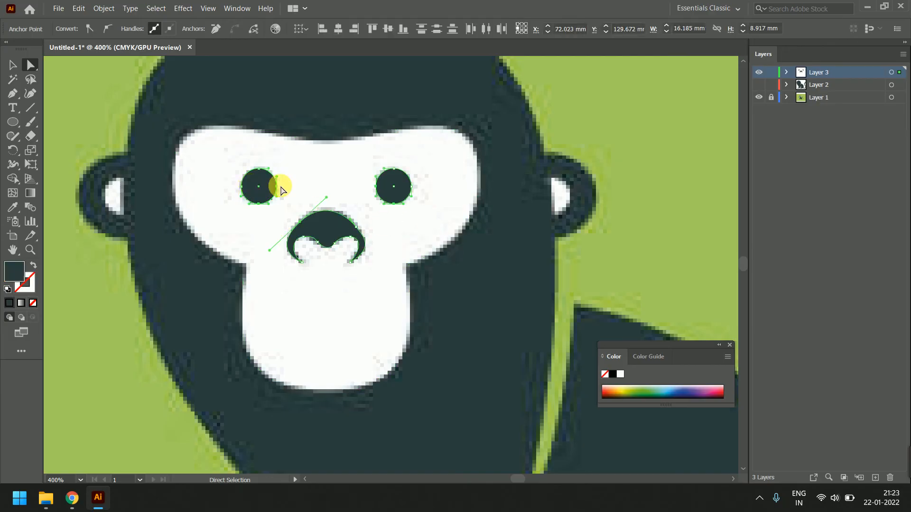
click(785, 73)
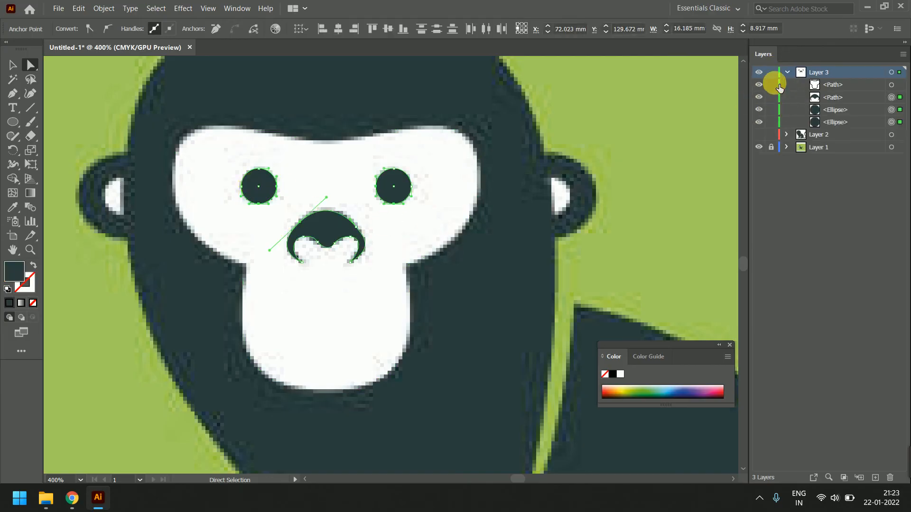
drag(772, 95, 772, 120)
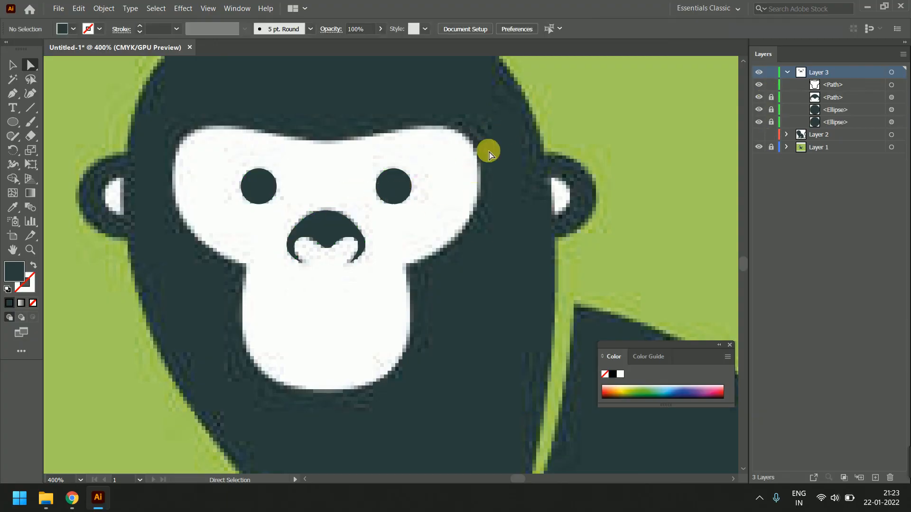
Adjust the curve handles at the bottom of the muzzle and along the left cheek to match the reference face outline
drag(488, 150, 432, 191)
drag(493, 100, 162, 414)
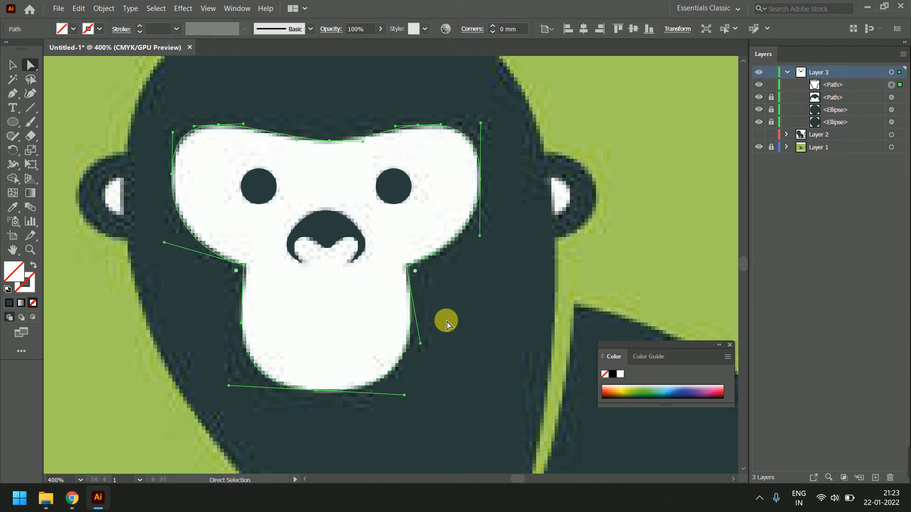
drag(437, 342, 277, 395)
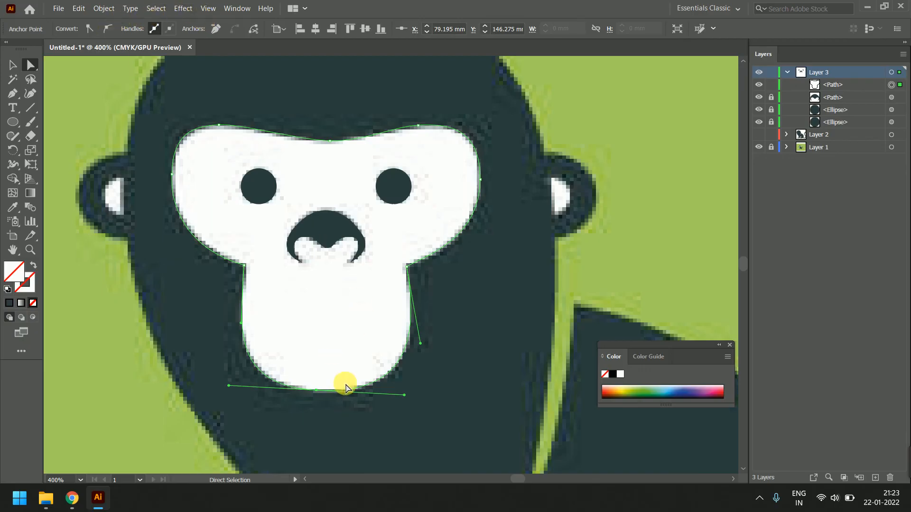
drag(405, 397, 409, 397)
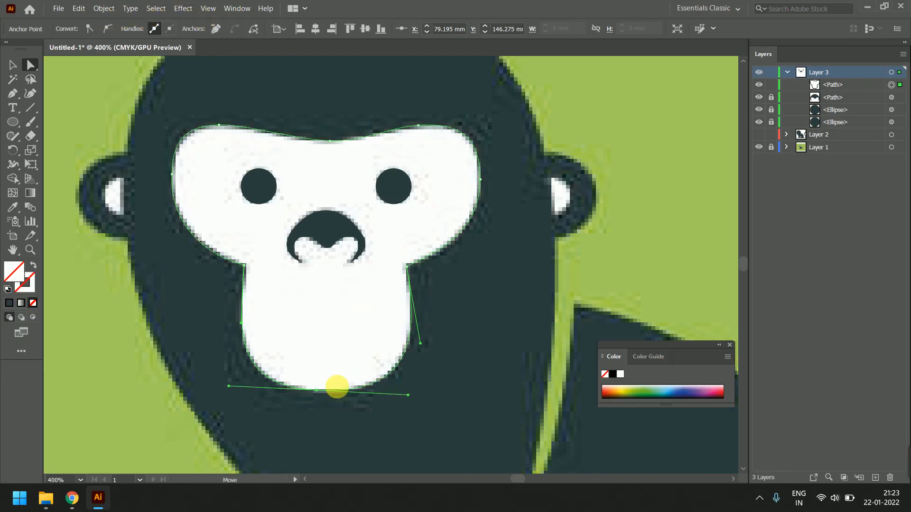
drag(259, 182, 161, 114)
drag(313, 188, 499, 206)
click(106, 29)
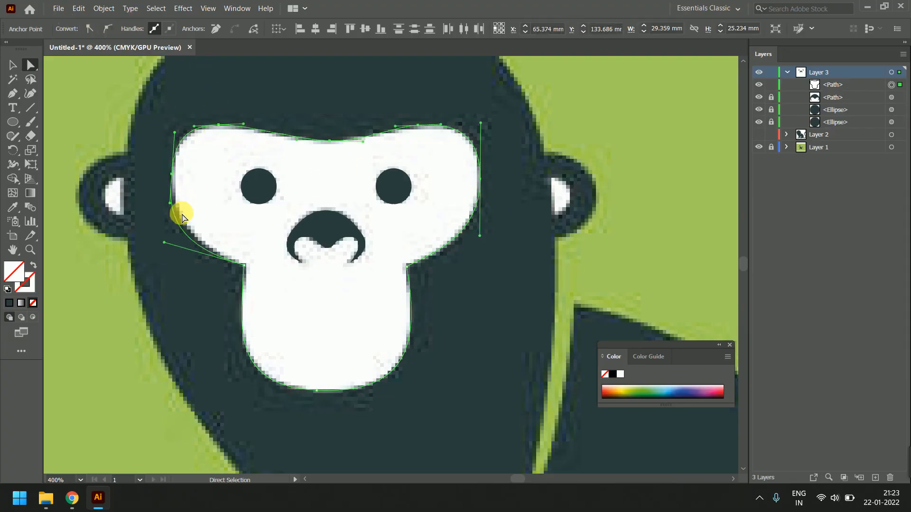
drag(170, 203, 171, 197)
drag(163, 241, 171, 241)
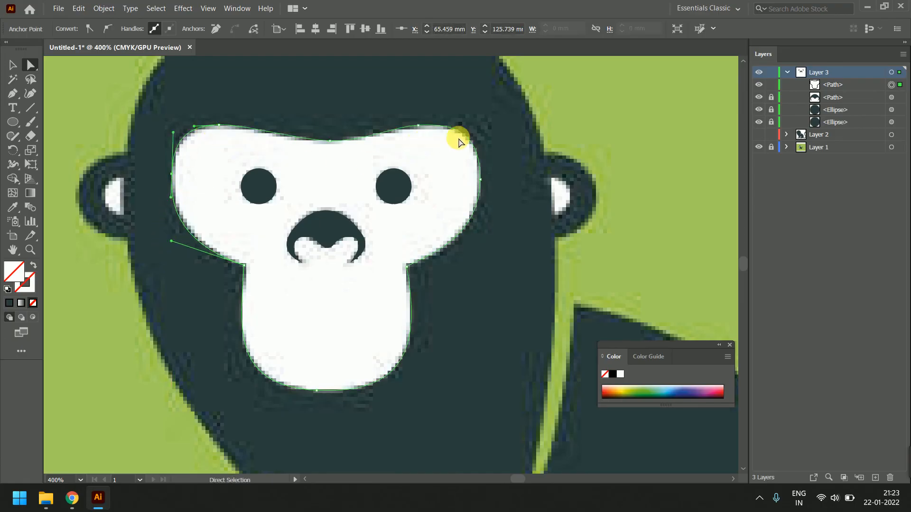
Fill the face outline with white sampled from the reference and unlock the nose path and both eye ellipses
click(13, 207)
click(315, 169)
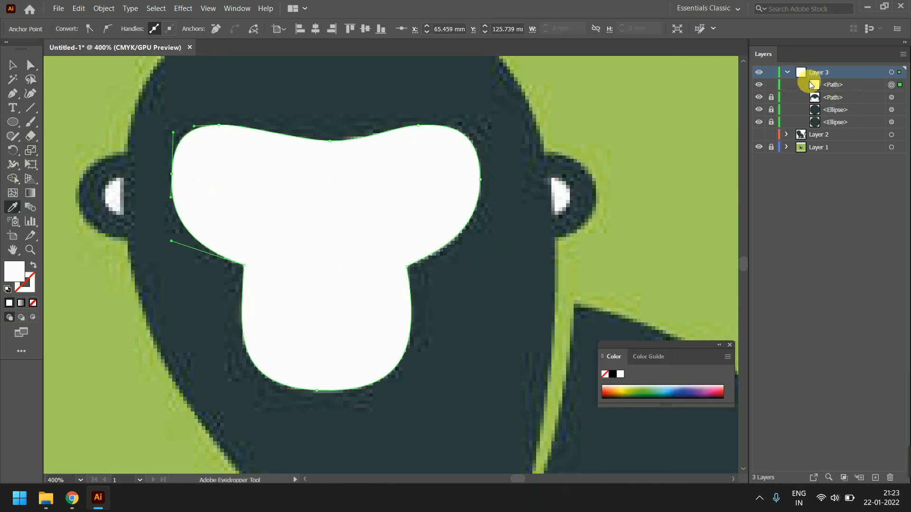
click(771, 85)
drag(773, 86, 773, 122)
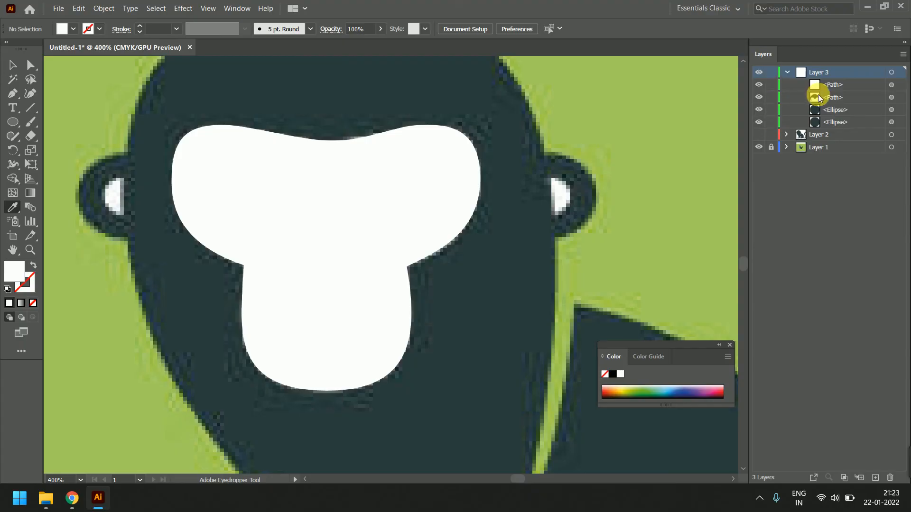
Send the white face shape backward three levels, behind the nose and both eyes in Layer 3
click(848, 90)
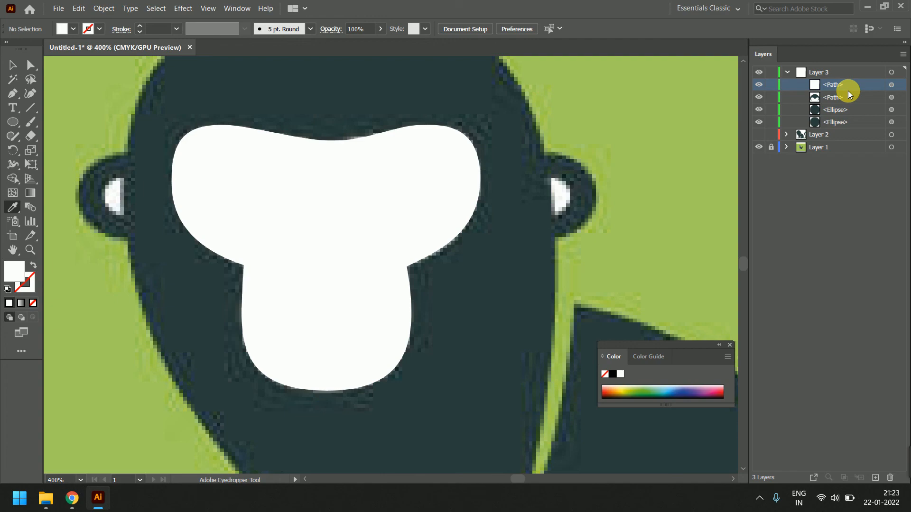
click(17, 71)
click(378, 197)
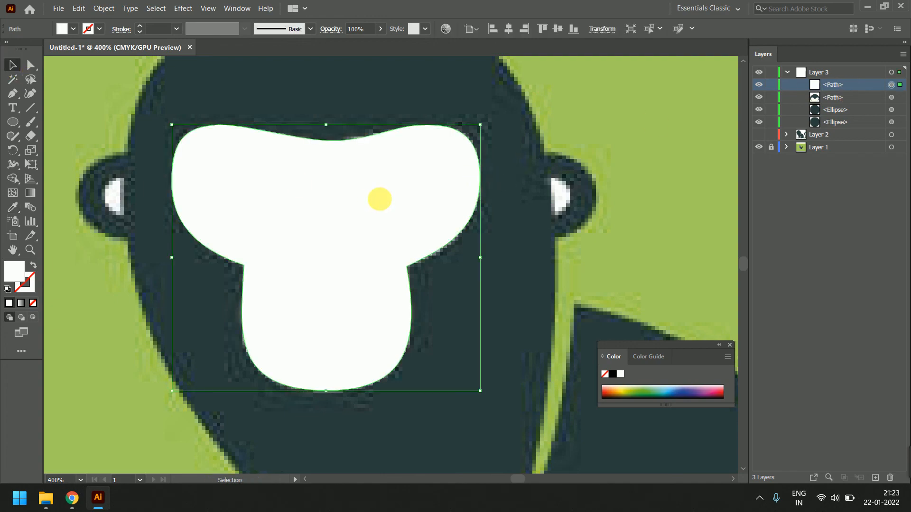
key(ctrl+bracketleft)
key(ctrl+bracketleft)
key(ctrl+bracketleft)
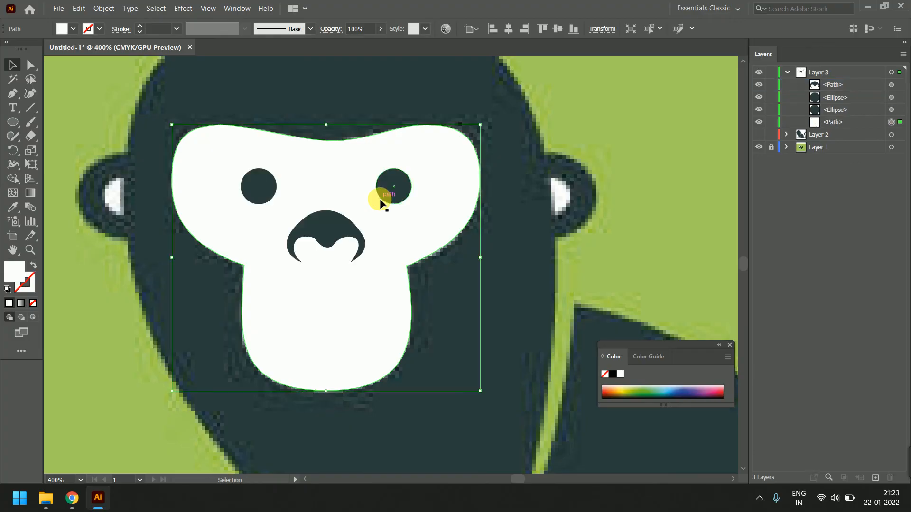
Show Layer 2, hide the reference in Layer 1, and deselect the face shape
click(759, 135)
scroll(417, 213, down, 3)
scroll(424, 219, down, 2)
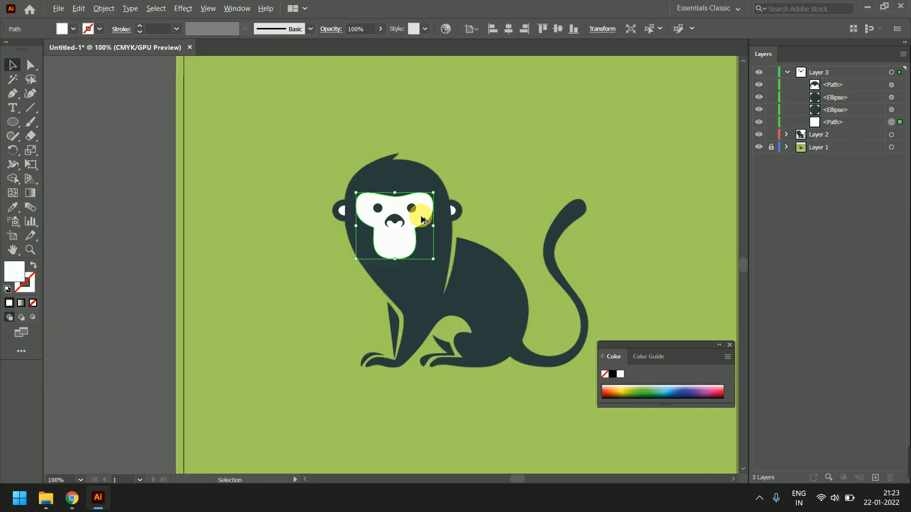
click(759, 147)
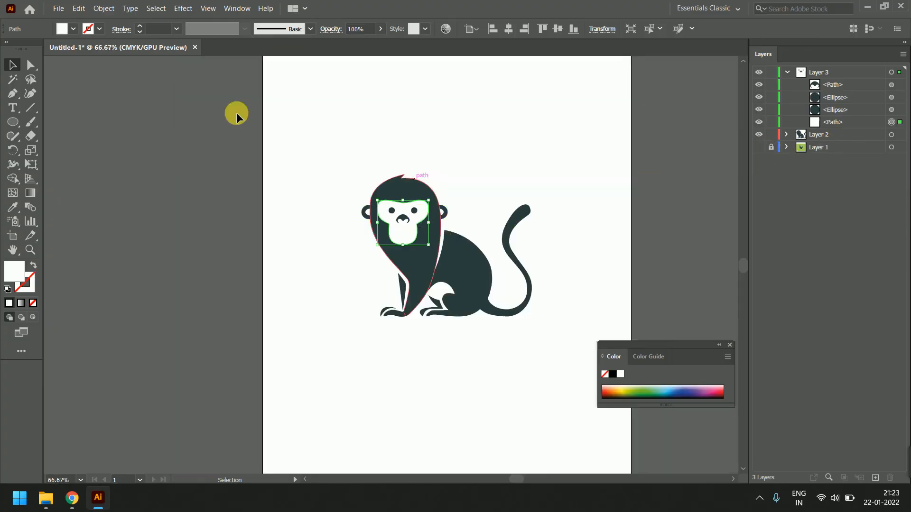
click(145, 121)
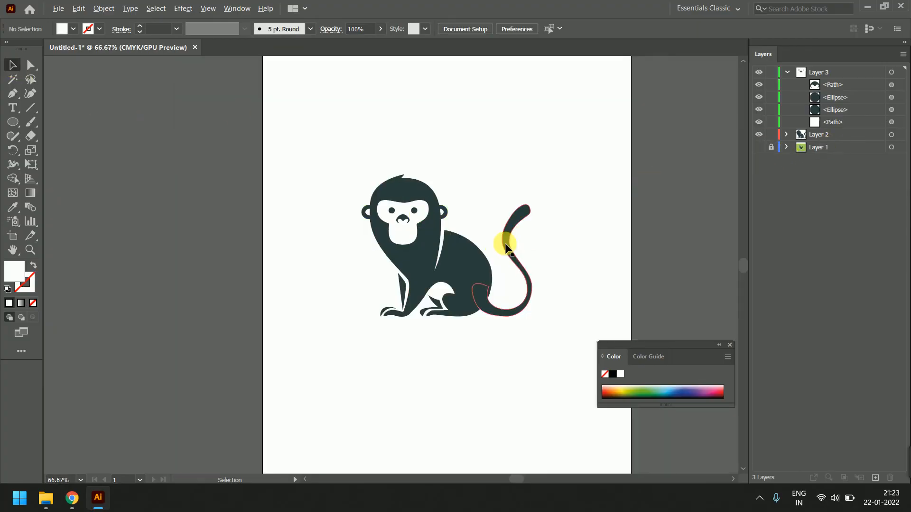
Examine the finished monkey's vector edges at very high magnification and the whole artwork on the artboard
scroll(505, 241, up, 2)
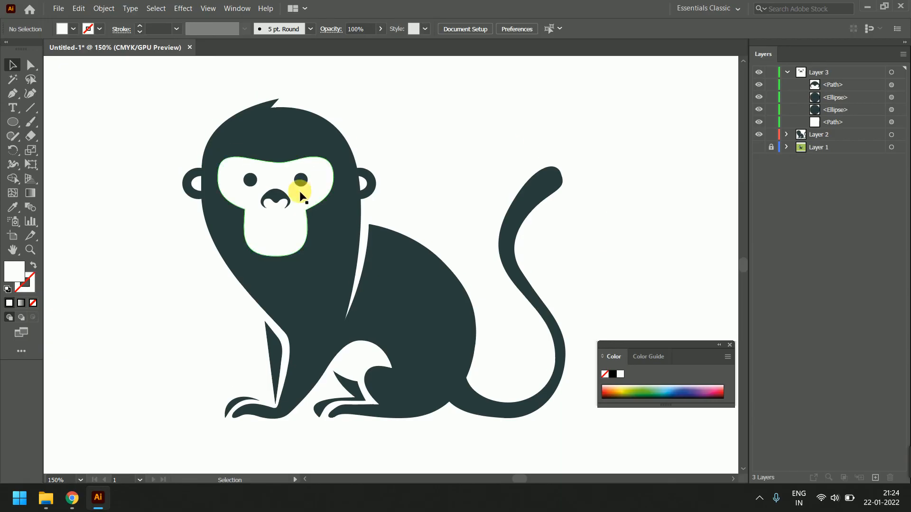
scroll(366, 311, up, 4)
scroll(347, 199, up, 6)
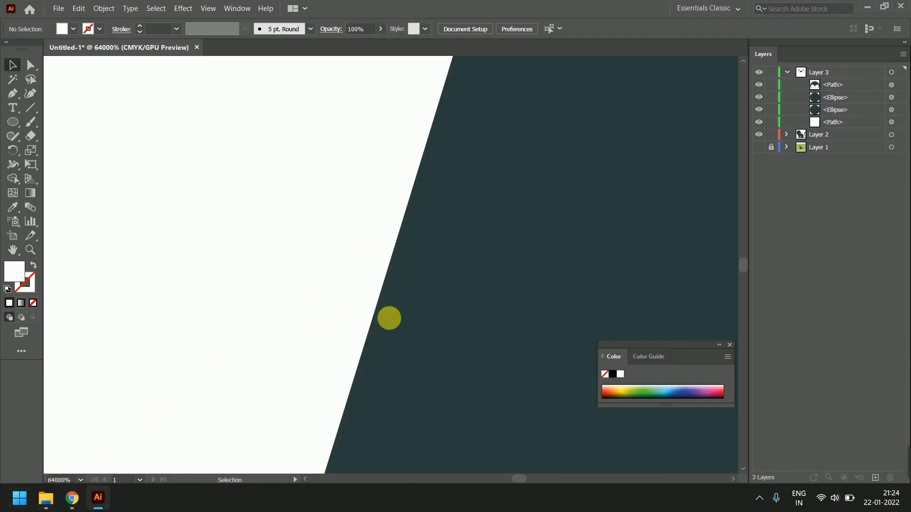
scroll(456, 244, down, 4)
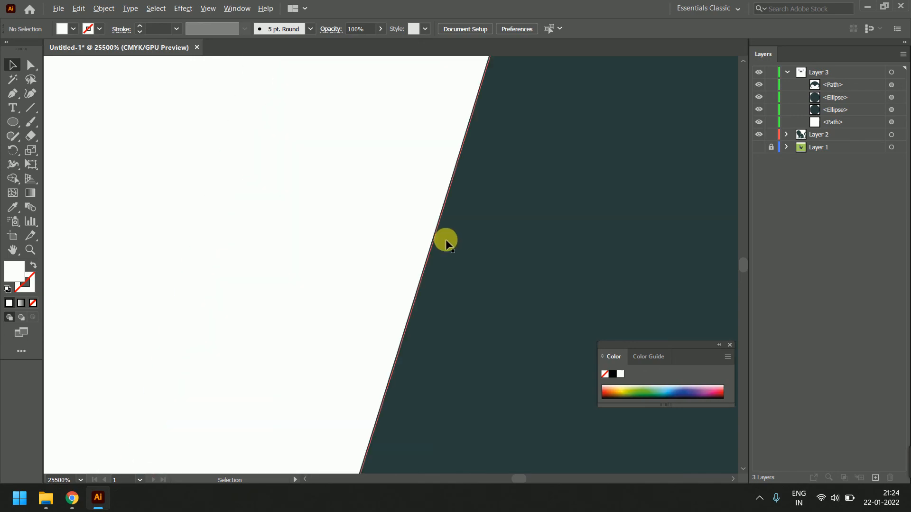
scroll(455, 244, down, 8)
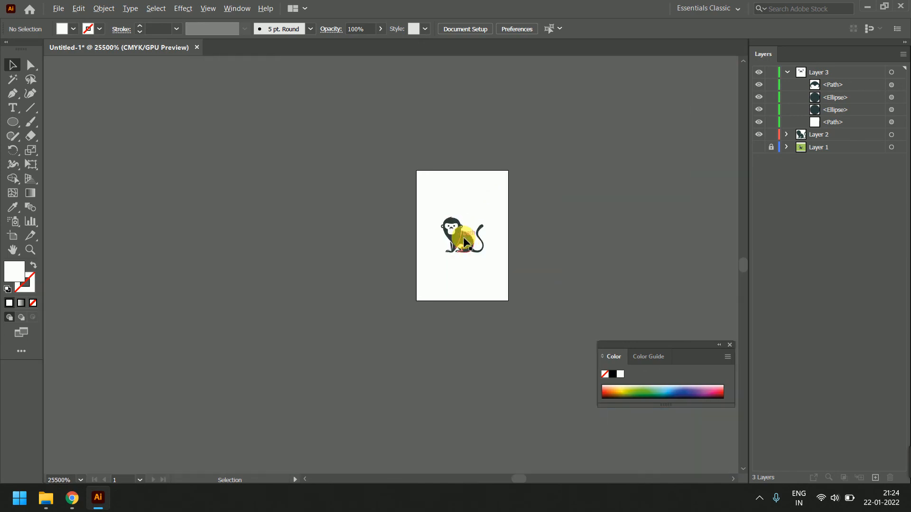
Collapse Layer 3 and hide Layers 2 and 3 temporarily, toggling Layer 1 to view the reference apart from the tracing
scroll(486, 232, up, 4)
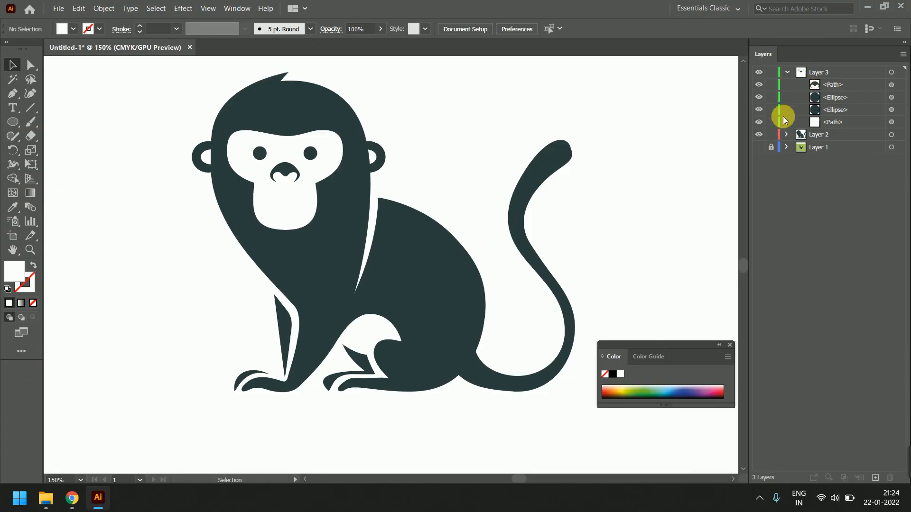
click(787, 71)
drag(759, 73, 759, 86)
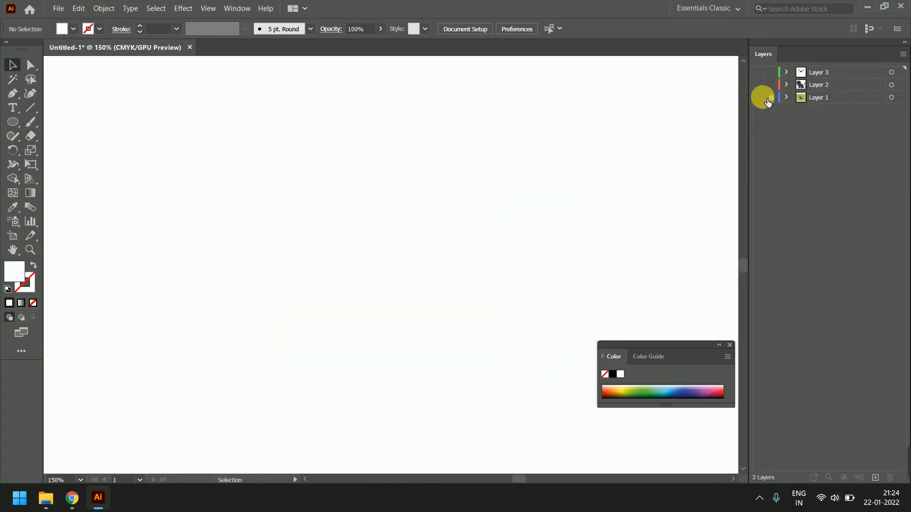
click(759, 96)
click(760, 97)
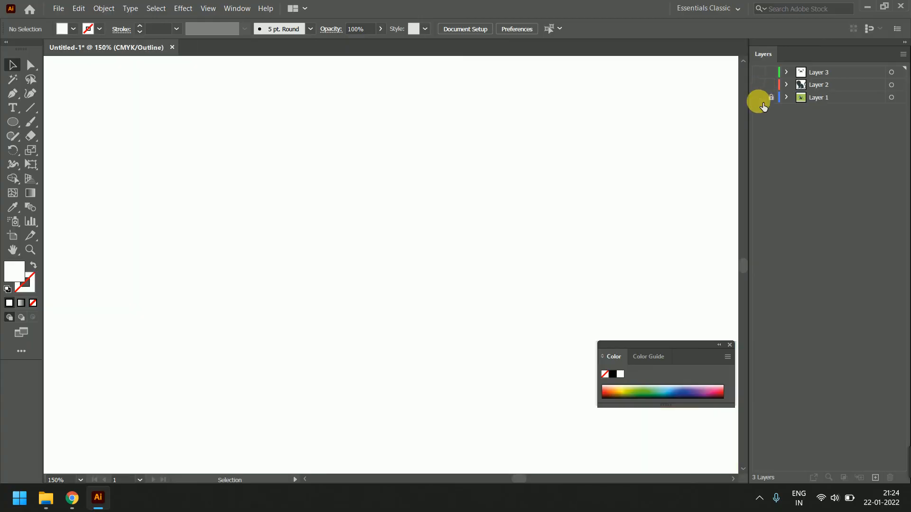
click(760, 98)
drag(760, 85, 759, 73)
Compare the traced monkey with the reference by repeatedly showing and hiding Layer 1, leaving that layer hidden
click(761, 99)
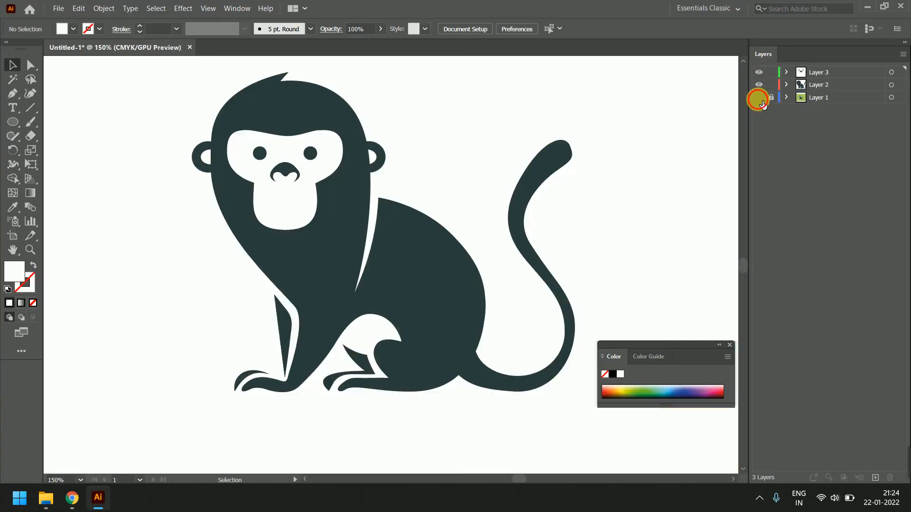
click(761, 98)
click(761, 99)
click(760, 98)
click(761, 99)
click(761, 98)
click(761, 98)
click(760, 98)
click(761, 98)
click(761, 98)
click(761, 98)
click(761, 99)
click(761, 98)
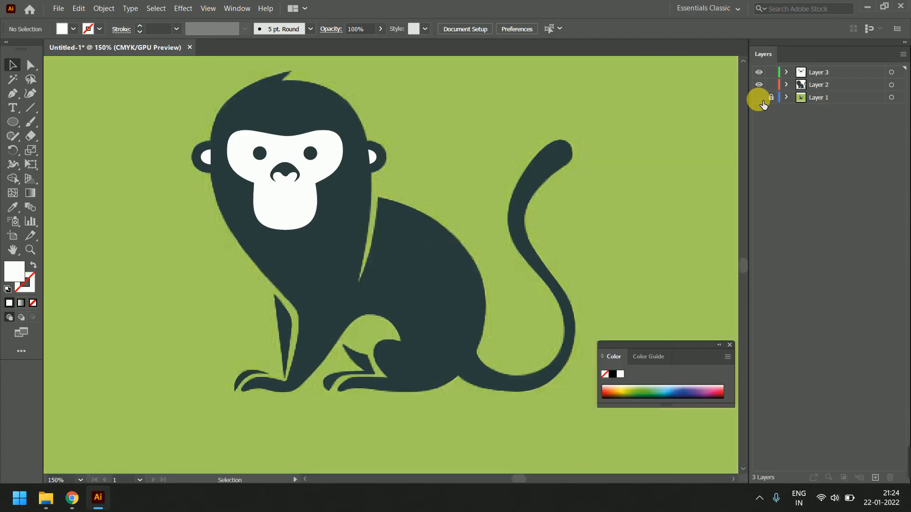
click(760, 98)
click(760, 98)
click(760, 98)
click(760, 98)
click(760, 98)
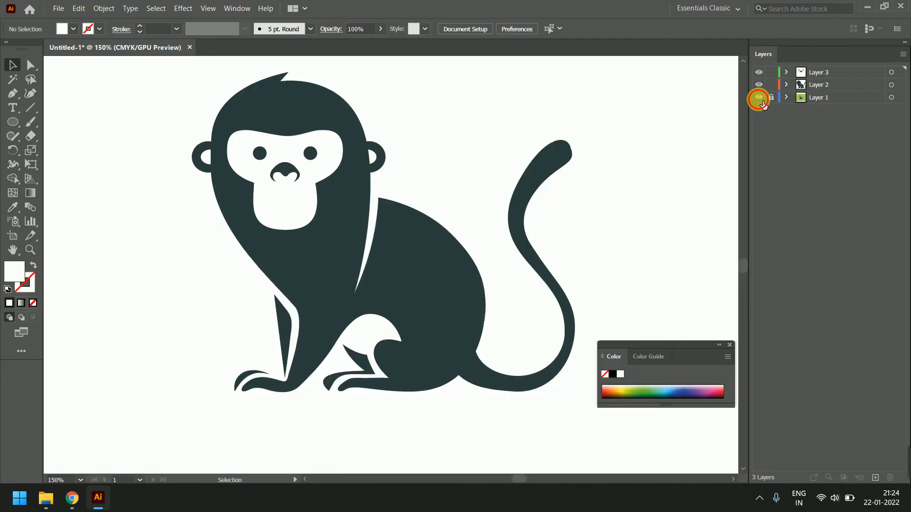
click(761, 99)
click(760, 98)
click(760, 98)
click(760, 98)
click(761, 98)
click(760, 99)
click(761, 98)
click(761, 98)
click(760, 98)
click(761, 98)
click(761, 99)
click(761, 99)
click(761, 98)
click(761, 98)
click(761, 99)
click(761, 98)
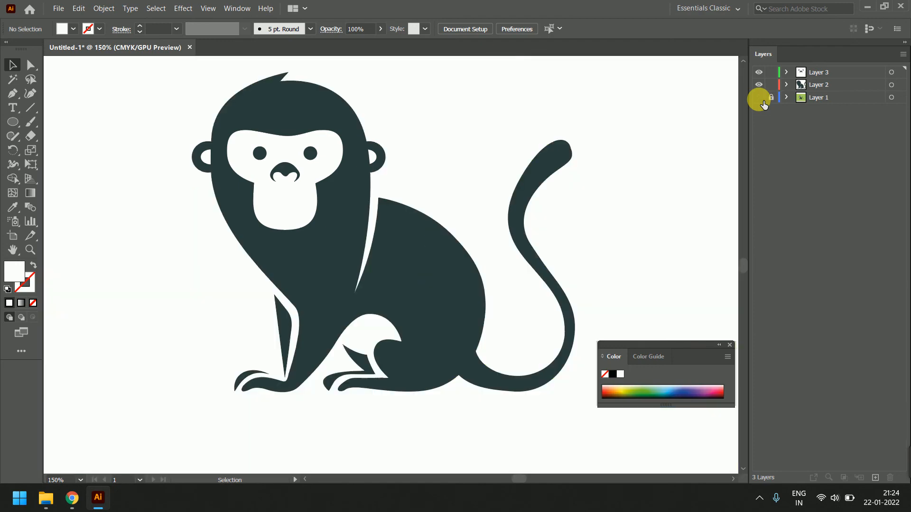
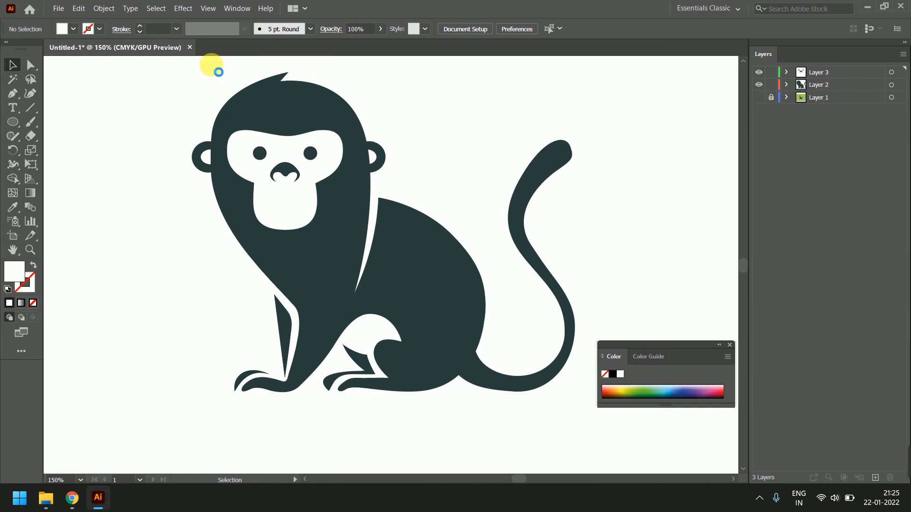
Save the artwork to the Desktop as Monkey in Illustrator CS6 format, and close Illustrator
key(ctrl+s)
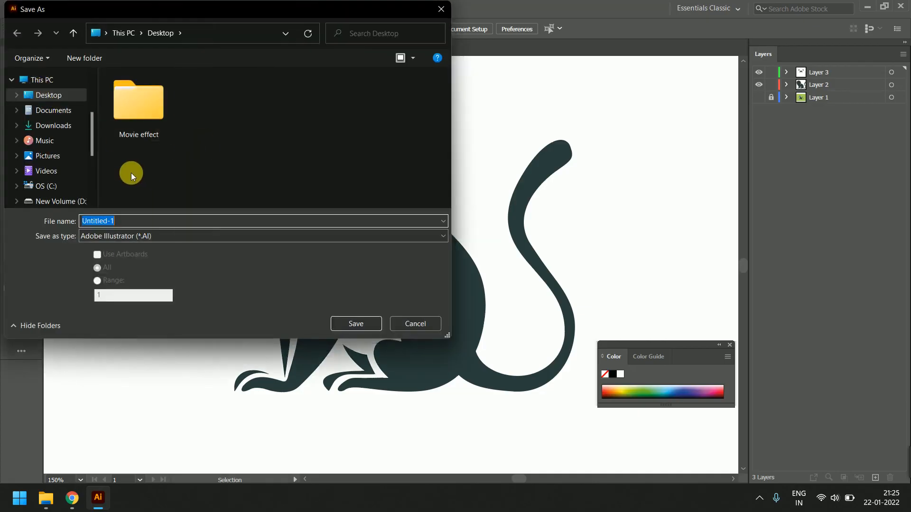
text(Monkey)
key(Return)
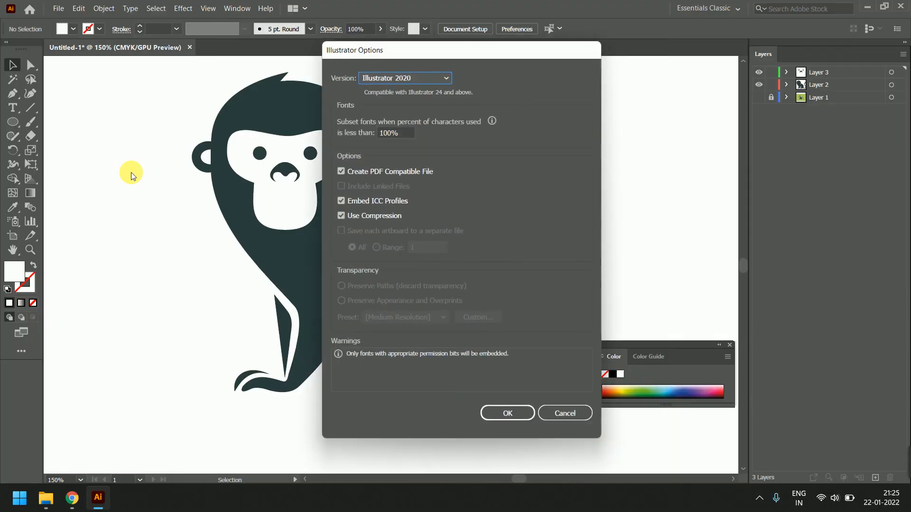
click(443, 80)
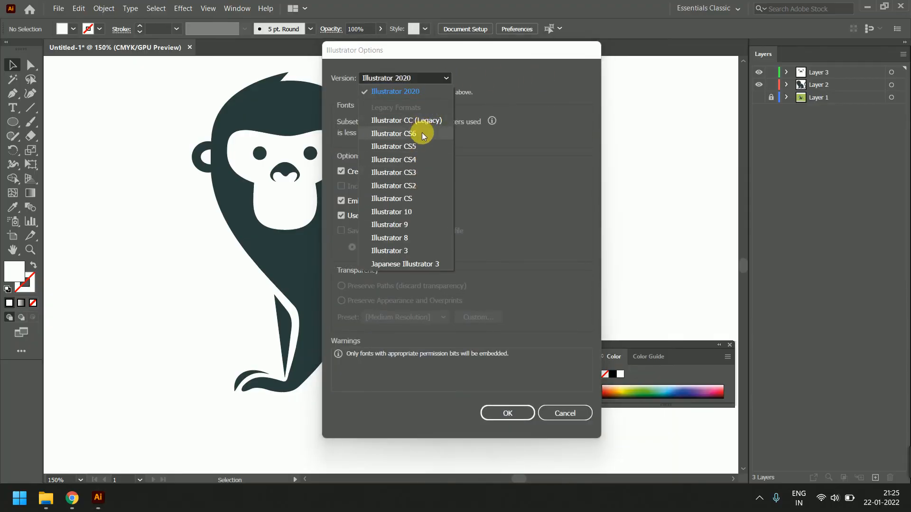
click(423, 133)
click(520, 400)
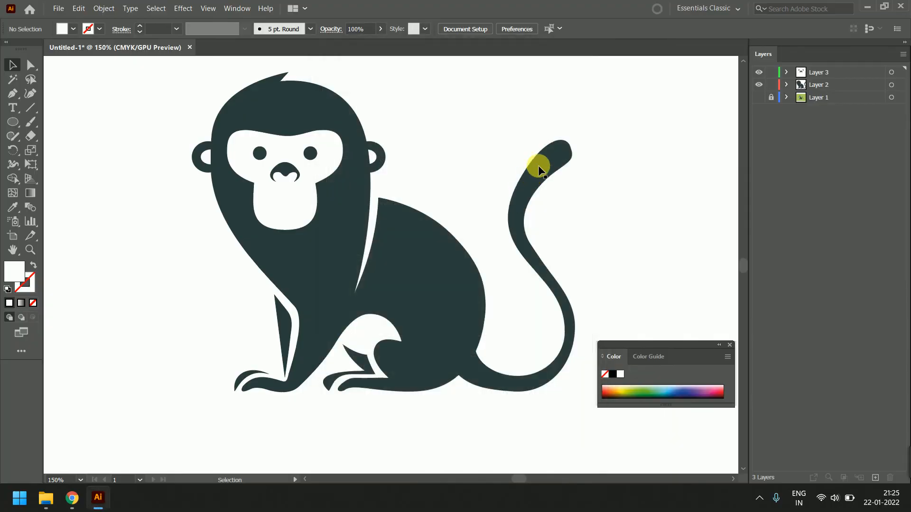
click(900, 5)
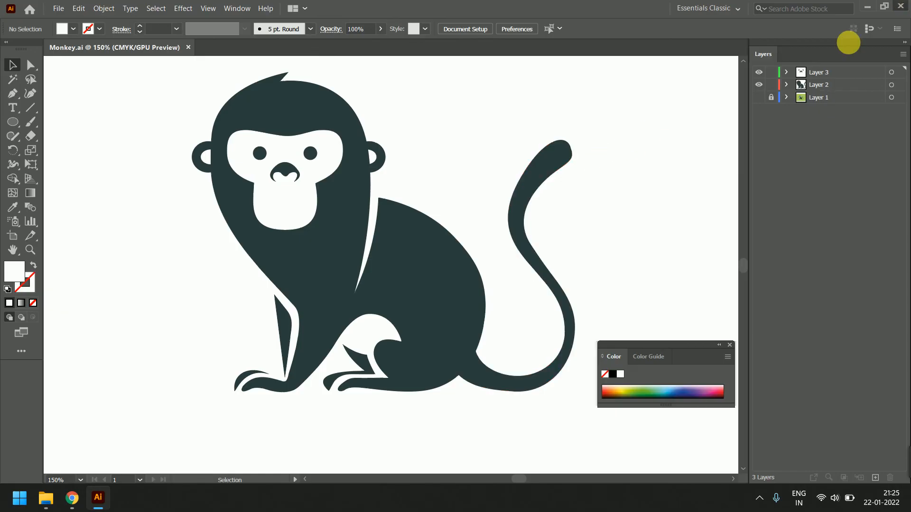
Switch to WhatsApp Web in Chrome and send Monkey.ai from the desktop to the TV_8-10pm_illus-ind_wknd group chat
key(alt+Tab)
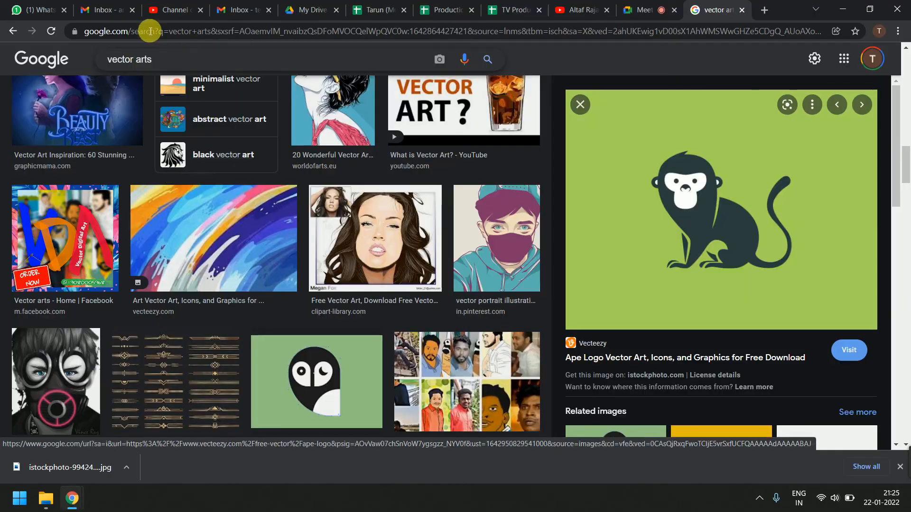
click(40, 11)
key(super+d)
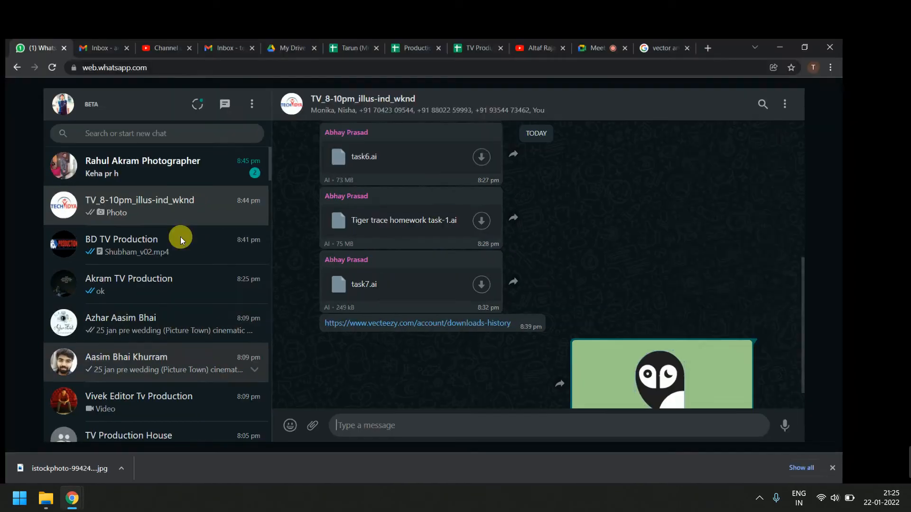
drag(75, 26, 617, 208)
key(alt+Tab)
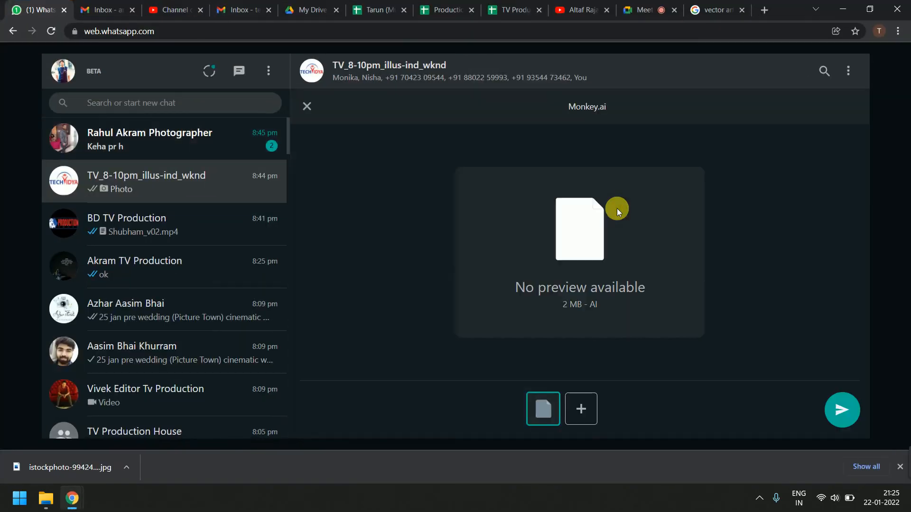
key(Return)
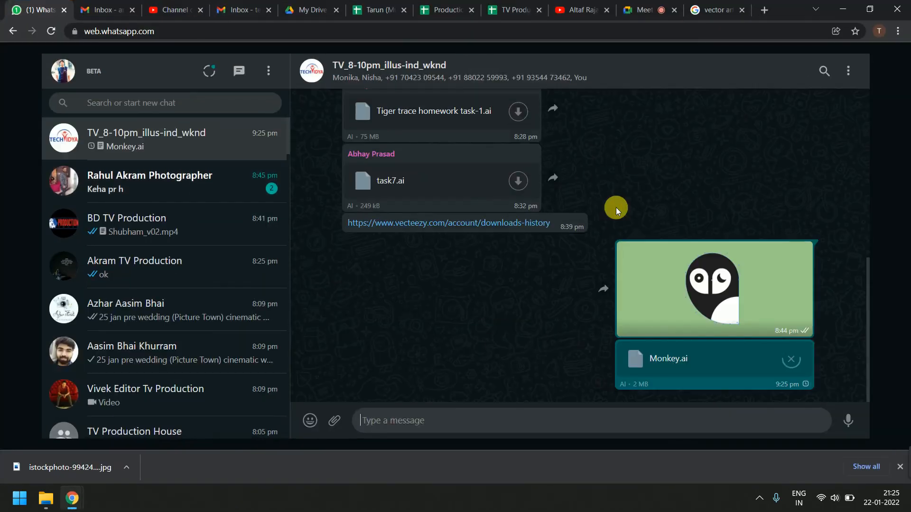
drag(909, 468, 496, 471)
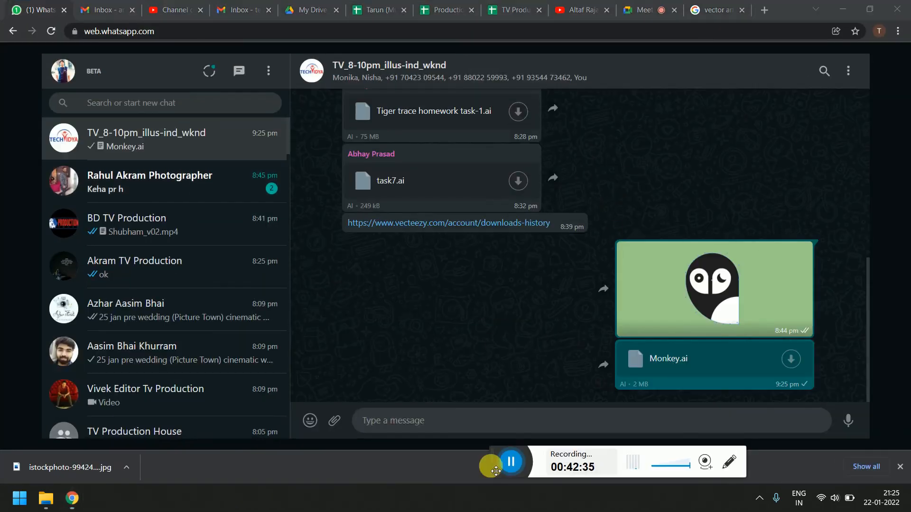